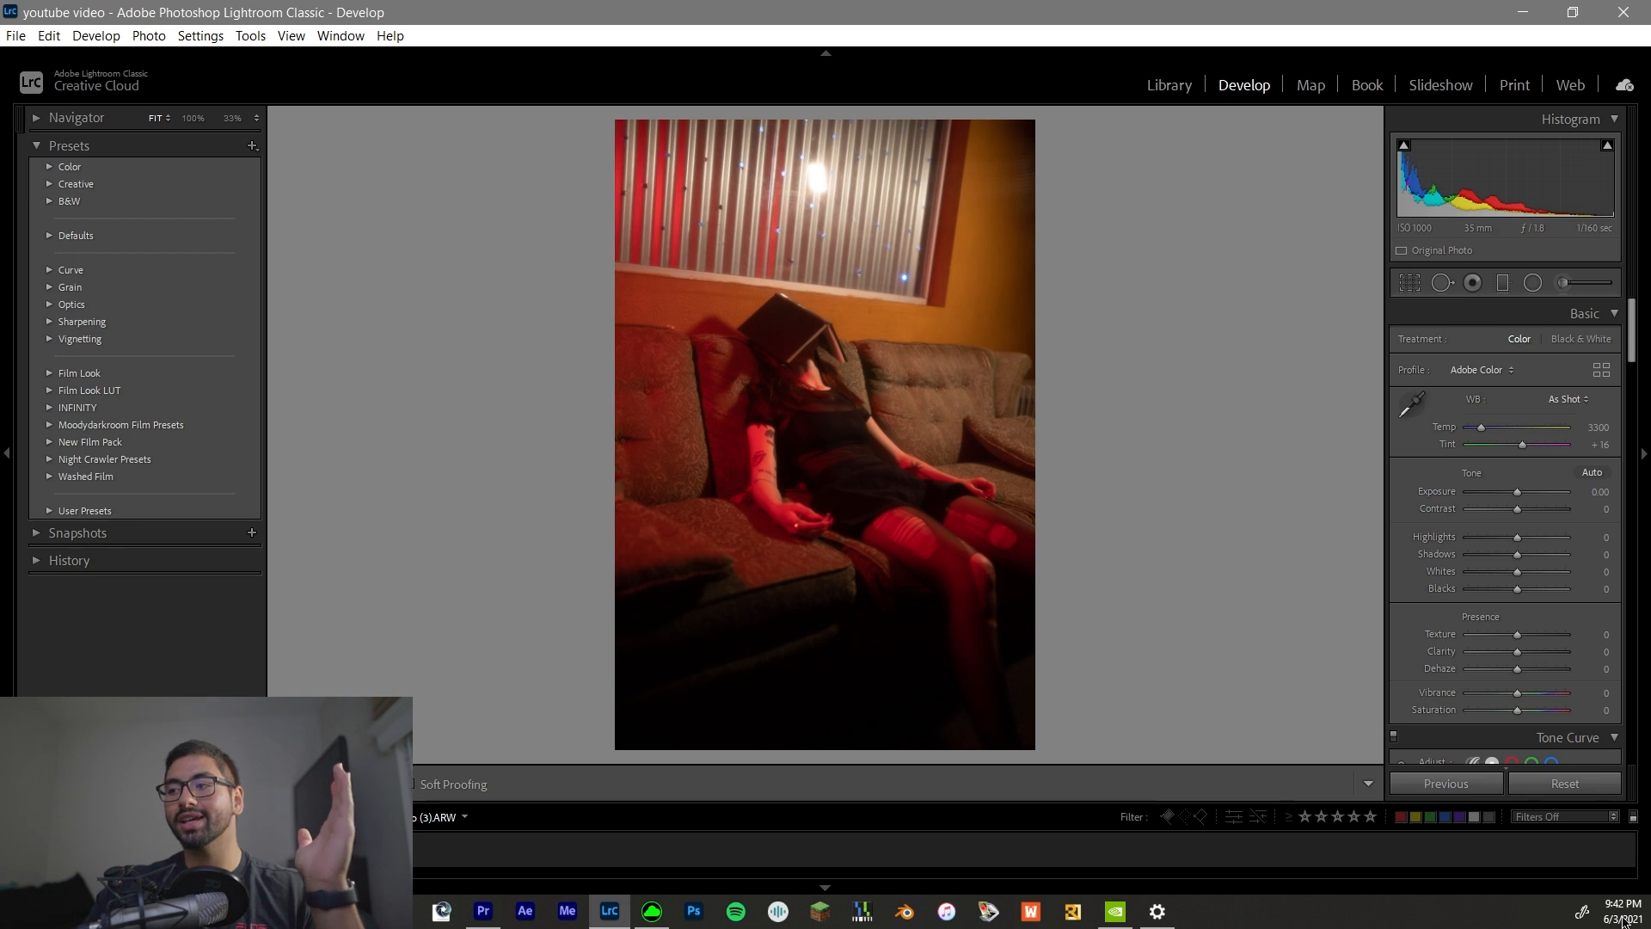
Hide the filmstrip and the presets panel, and set the photo's crop aspect ratio to 4 x 5 / 8 x 10.
click(822, 889)
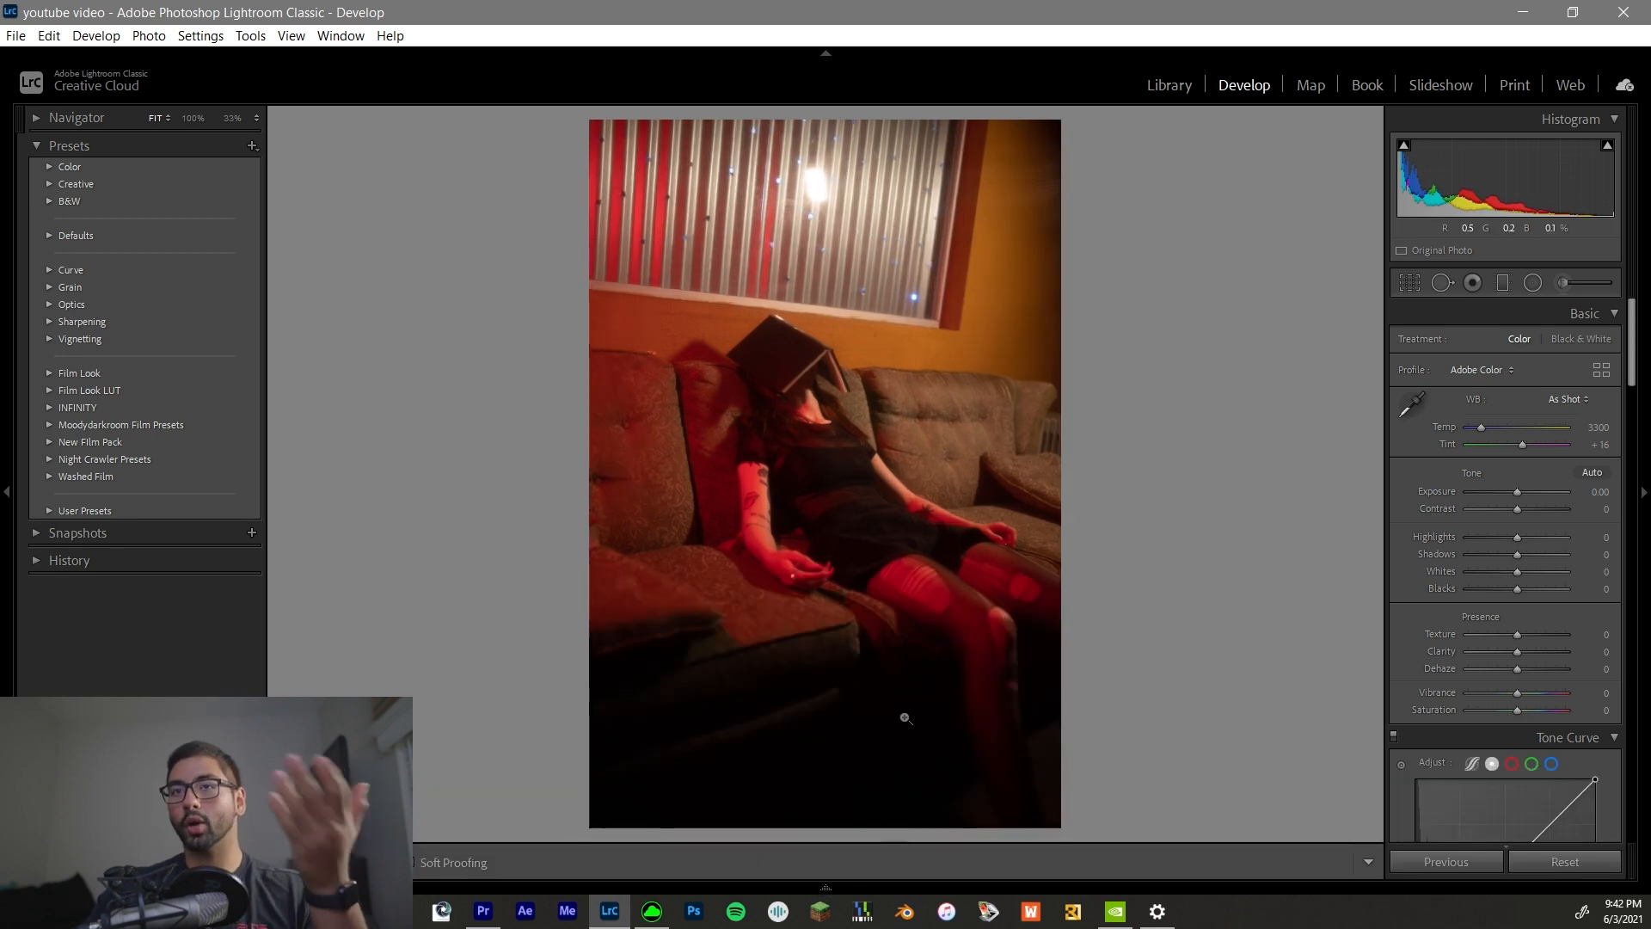
click(5, 503)
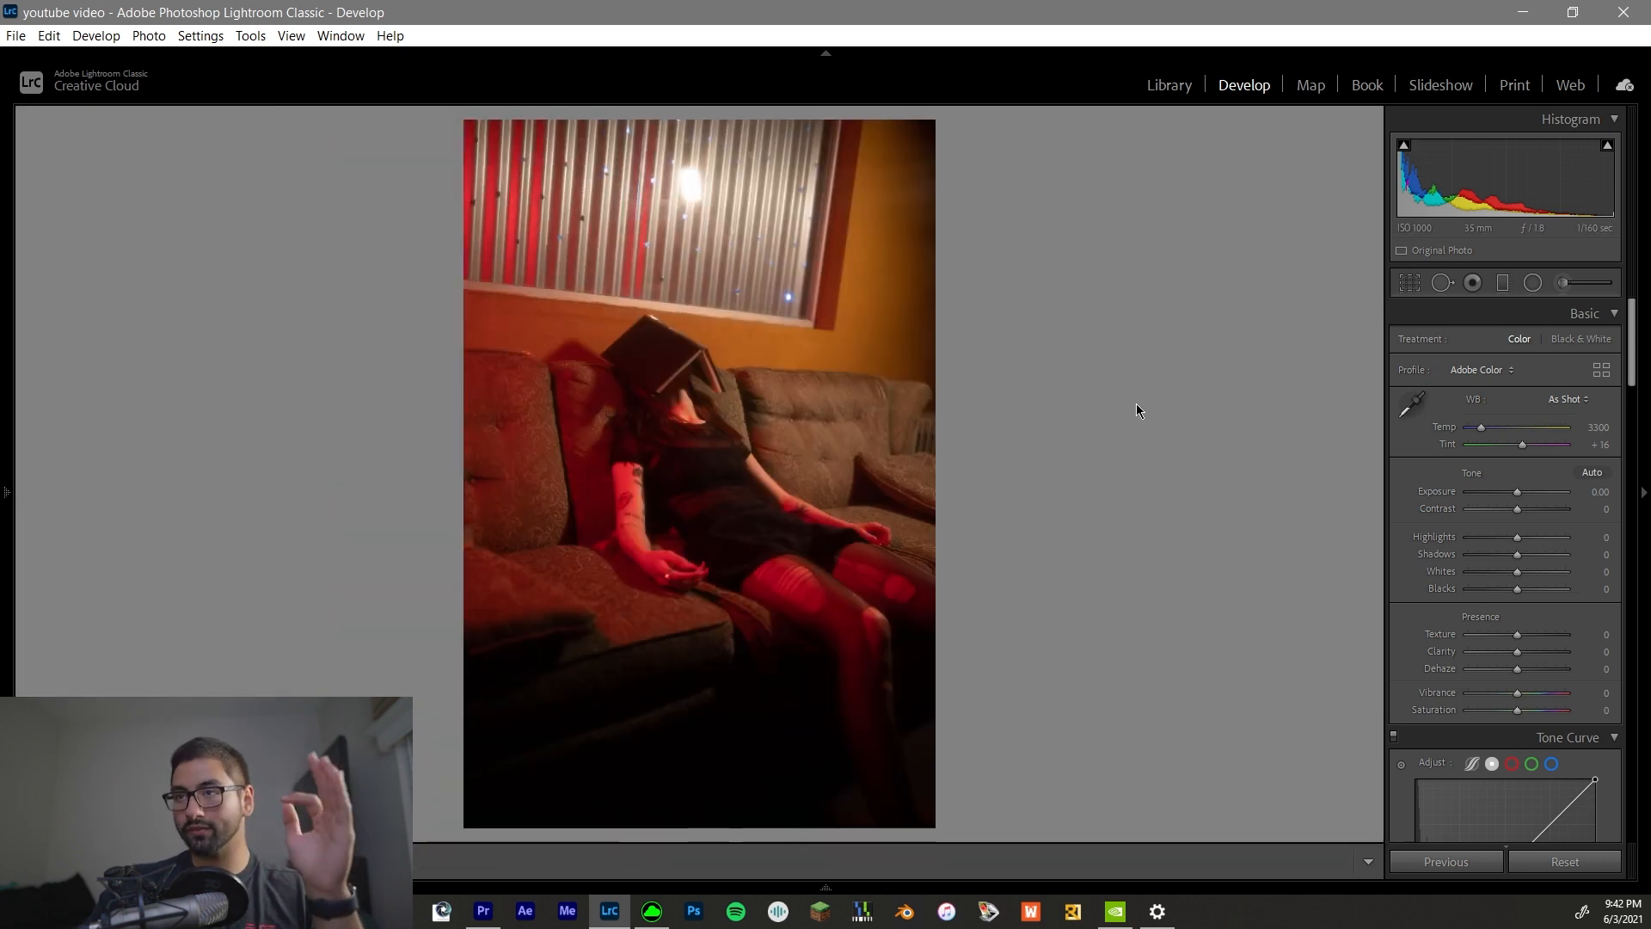
click(1410, 282)
click(1563, 344)
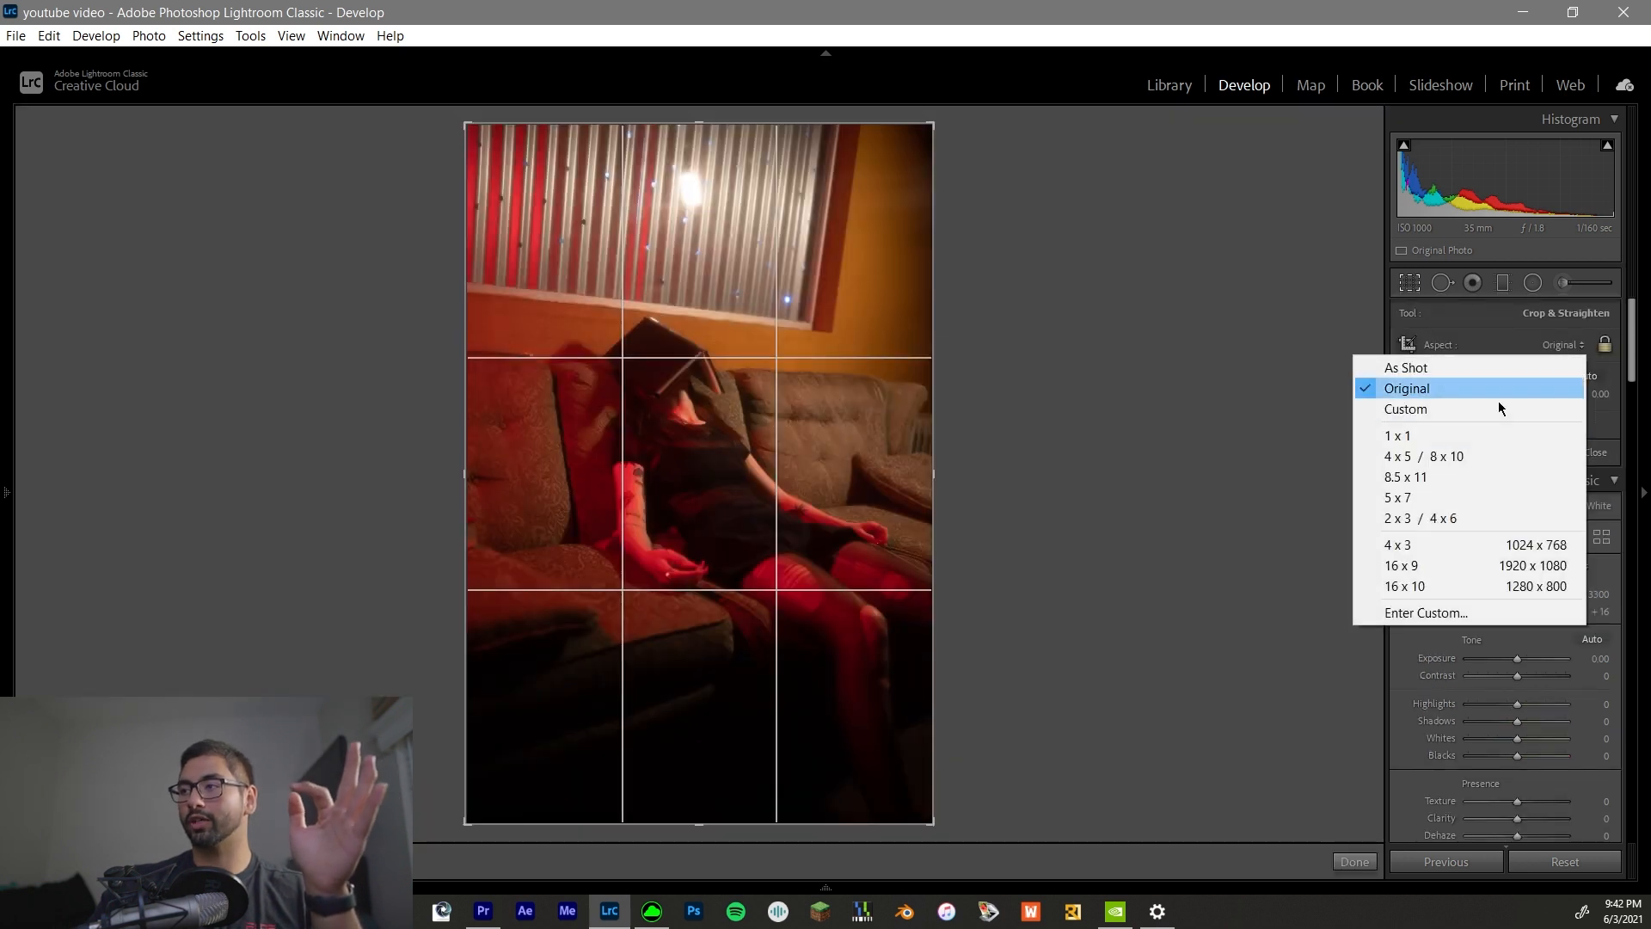
click(1413, 457)
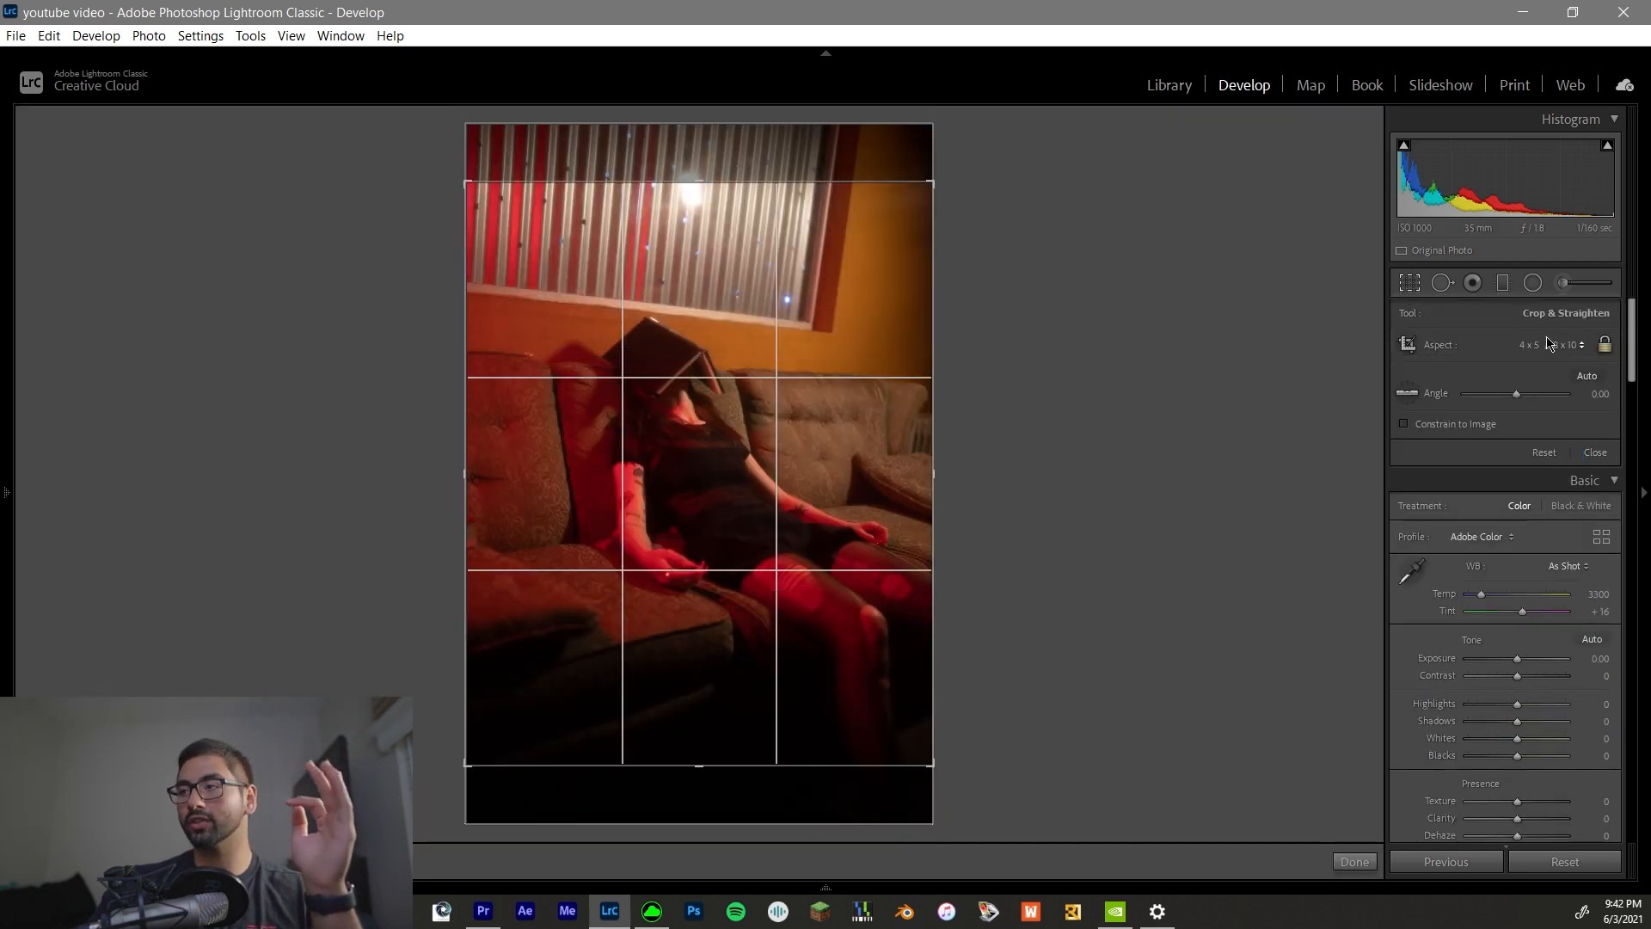
Straighten the photo to −6.20 along the window's lower ledge, reposition it around the seated woman, and apply the crop.
click(1408, 395)
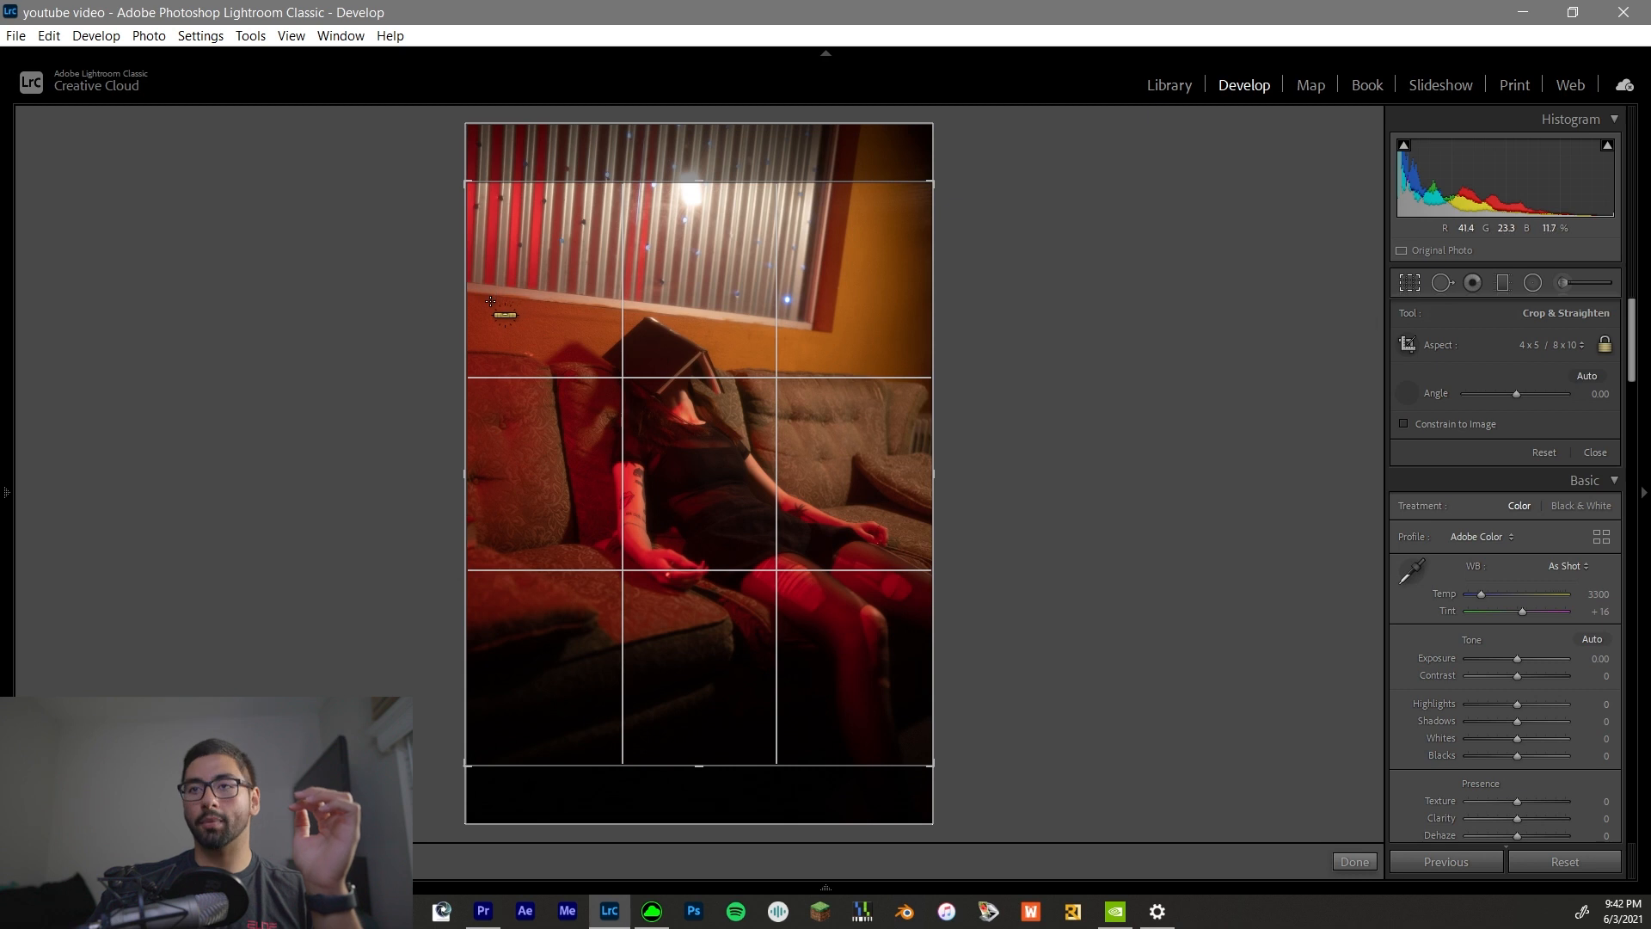
drag(731, 318, 799, 332)
mouse_move(658, 480)
mouse_down()
mouse_move(654, 464)
mouse_move(686, 492)
mouse_up()
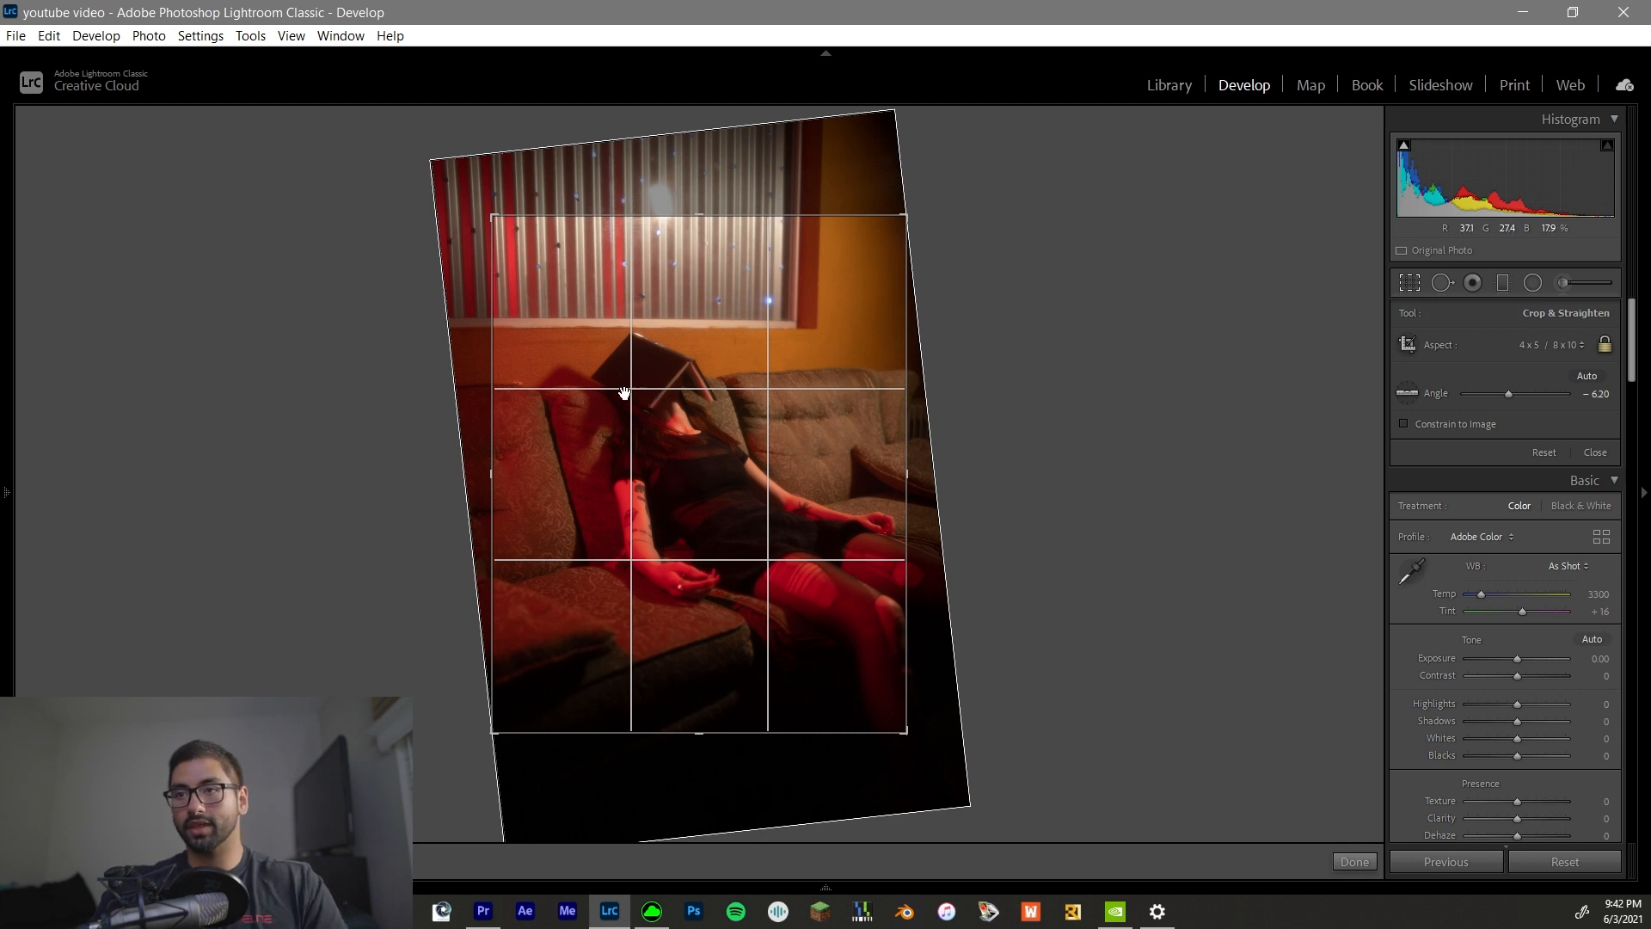
drag(670, 420, 673, 442)
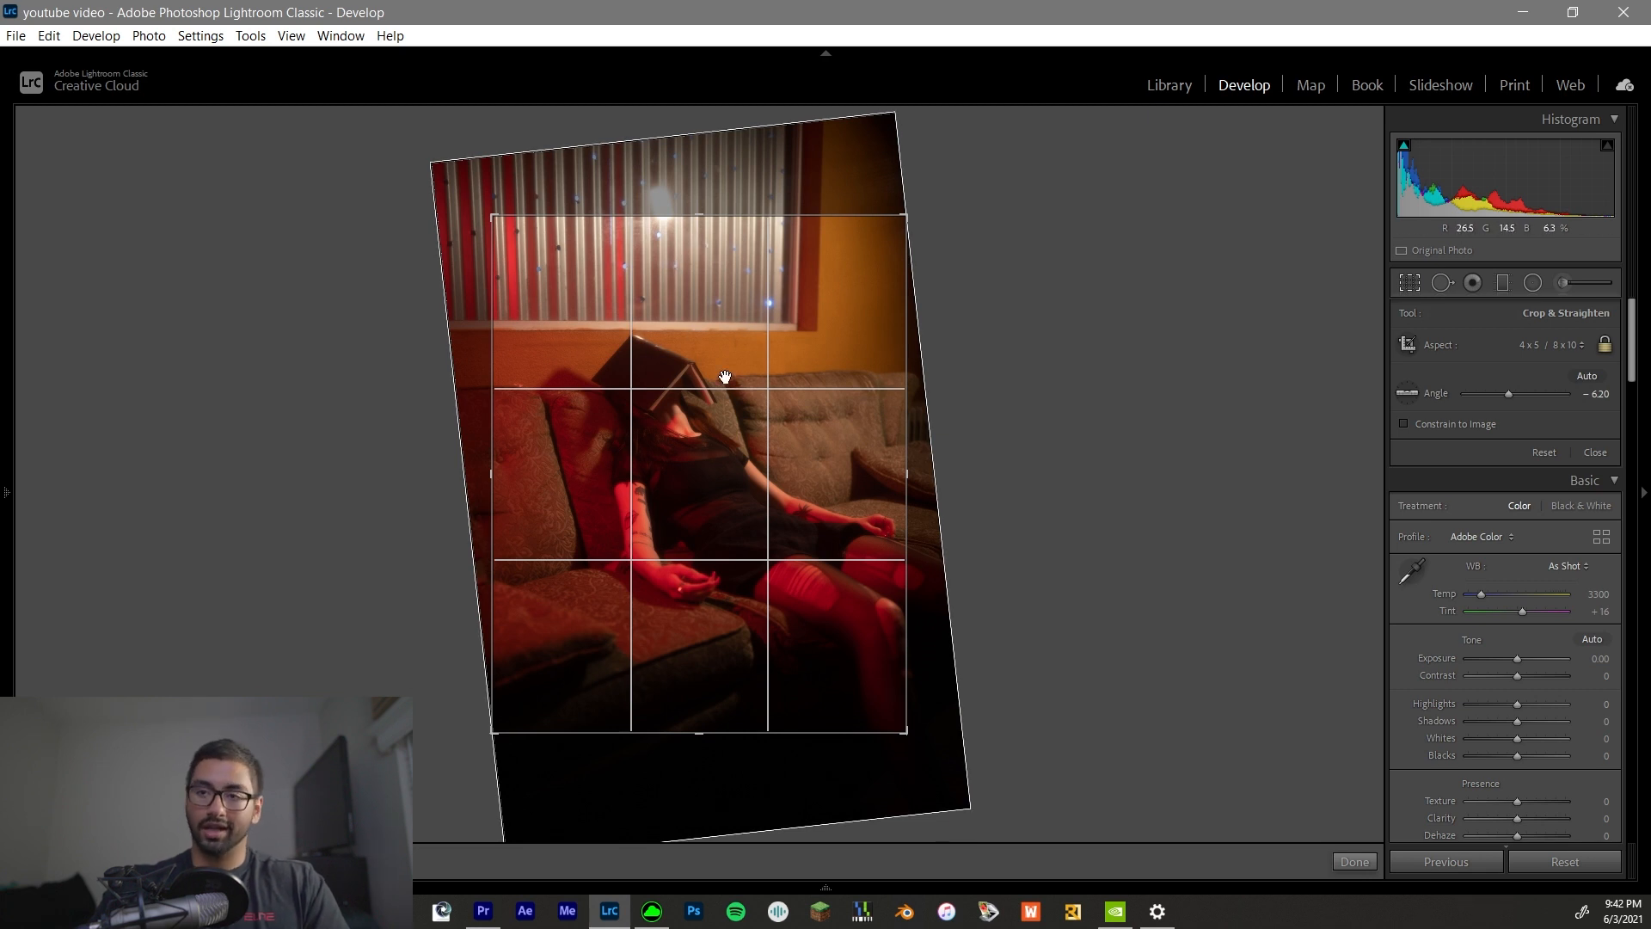
drag(732, 443, 732, 445)
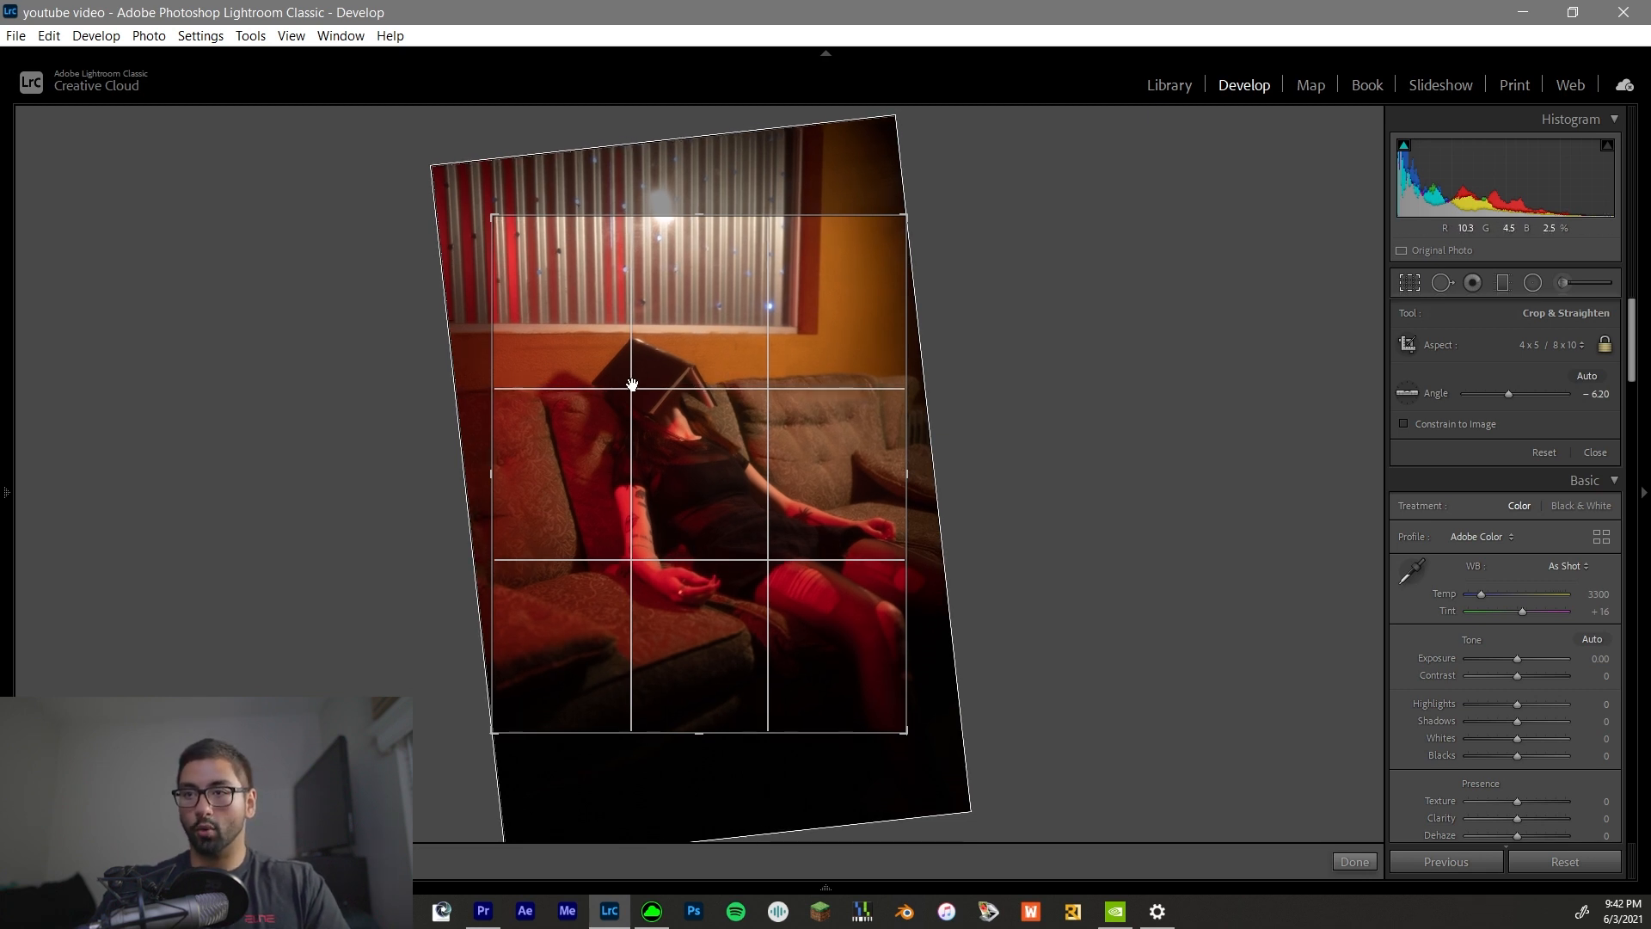
key(Return)
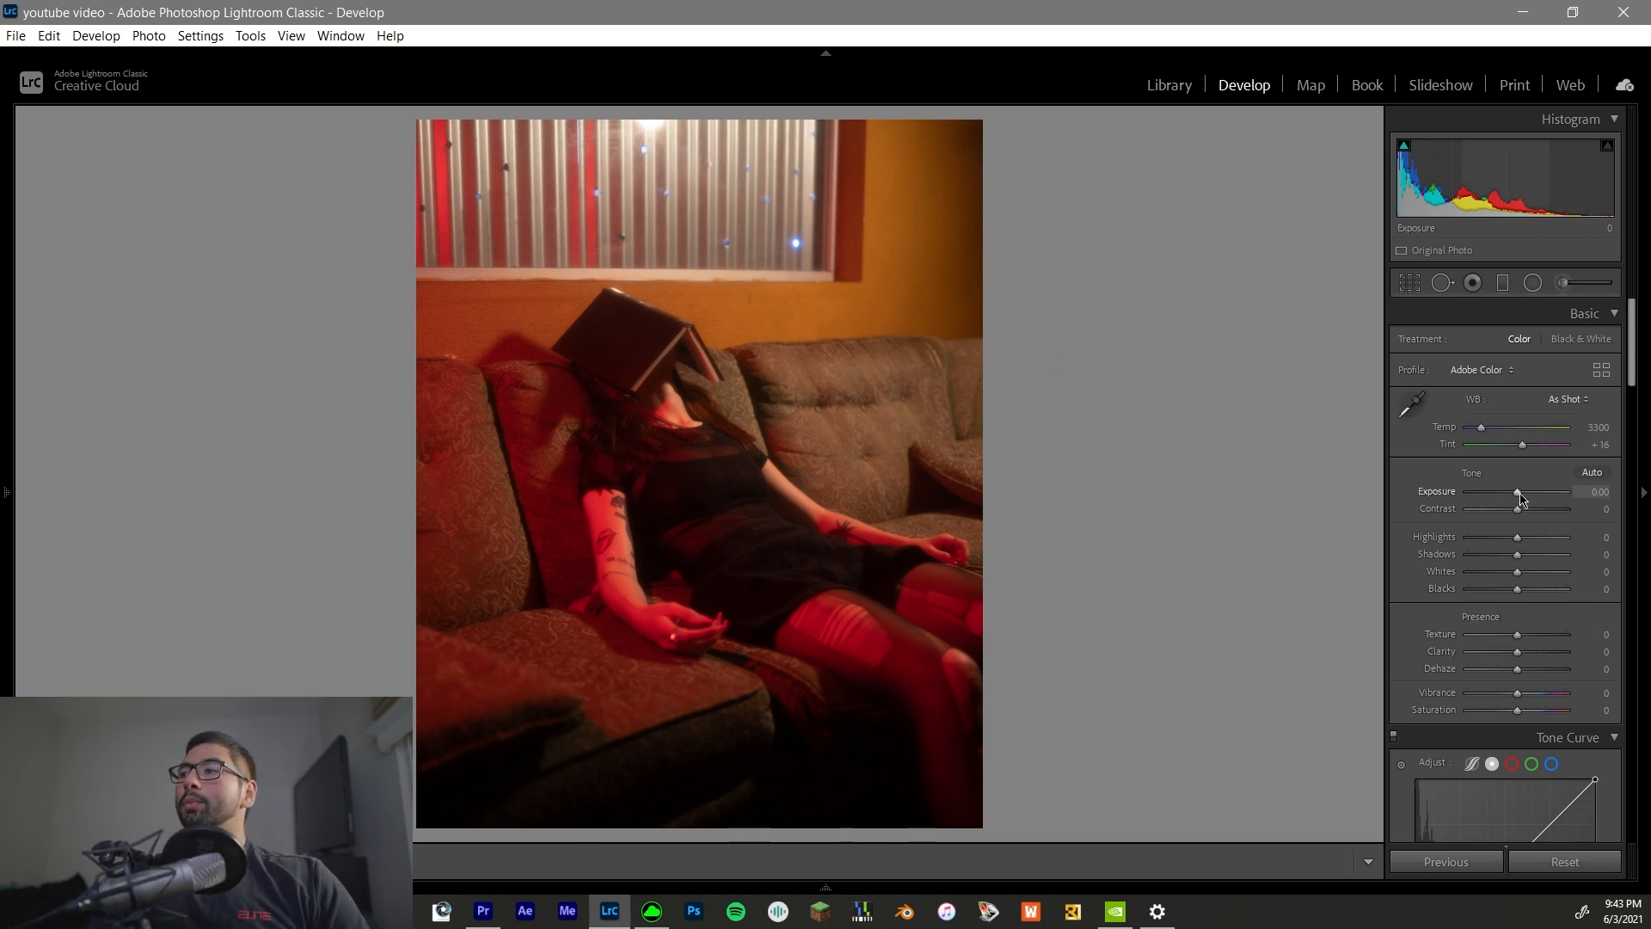
Raise the photo's exposure to +0.35, and try lowering the highlights before resetting them to 0.
drag(1522, 497, 1525, 498)
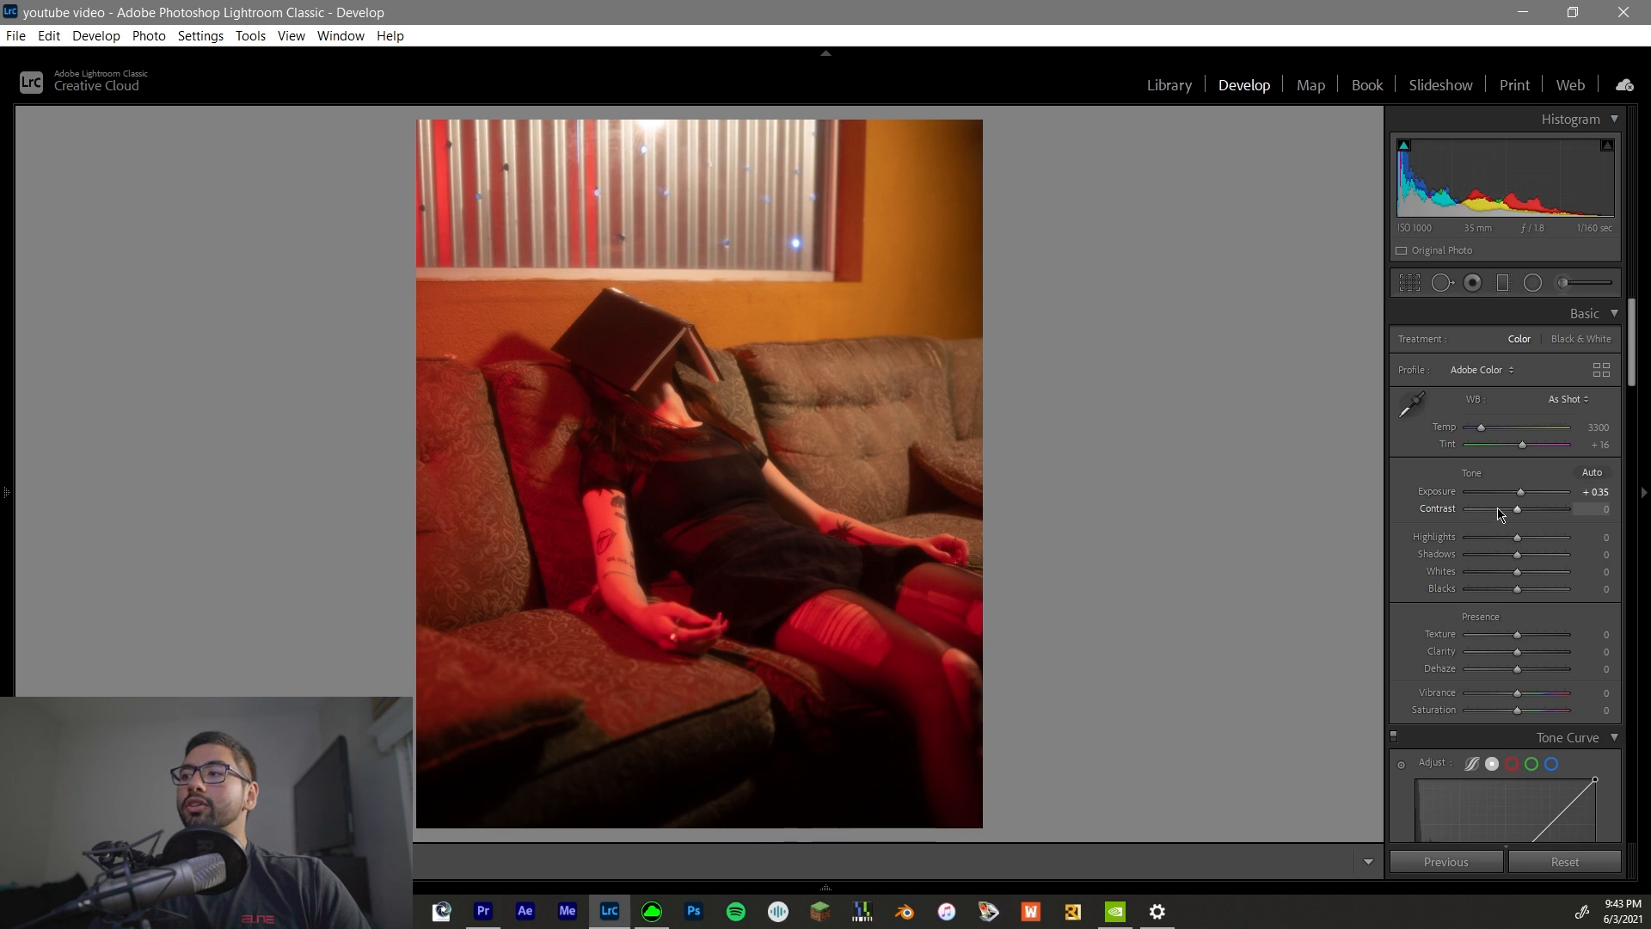
mouse_move(1517, 538)
mouse_down()
mouse_move(1460, 555)
mouse_move(1549, 547)
mouse_move(1497, 547)
mouse_move(1516, 546)
mouse_up()
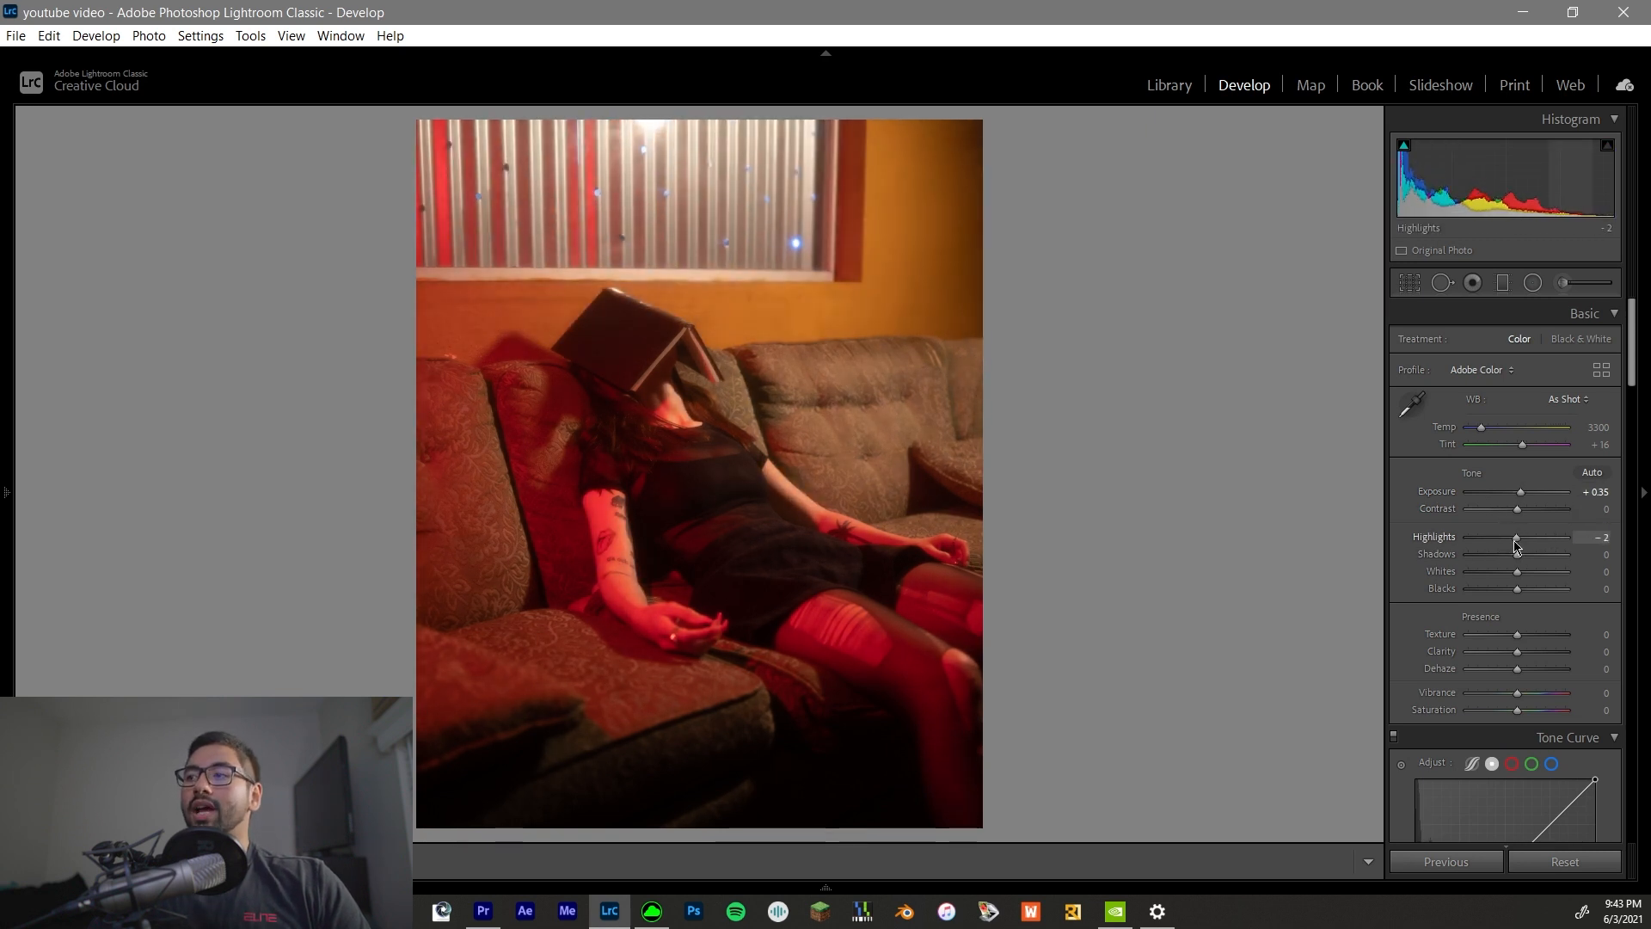
double_click(1520, 539)
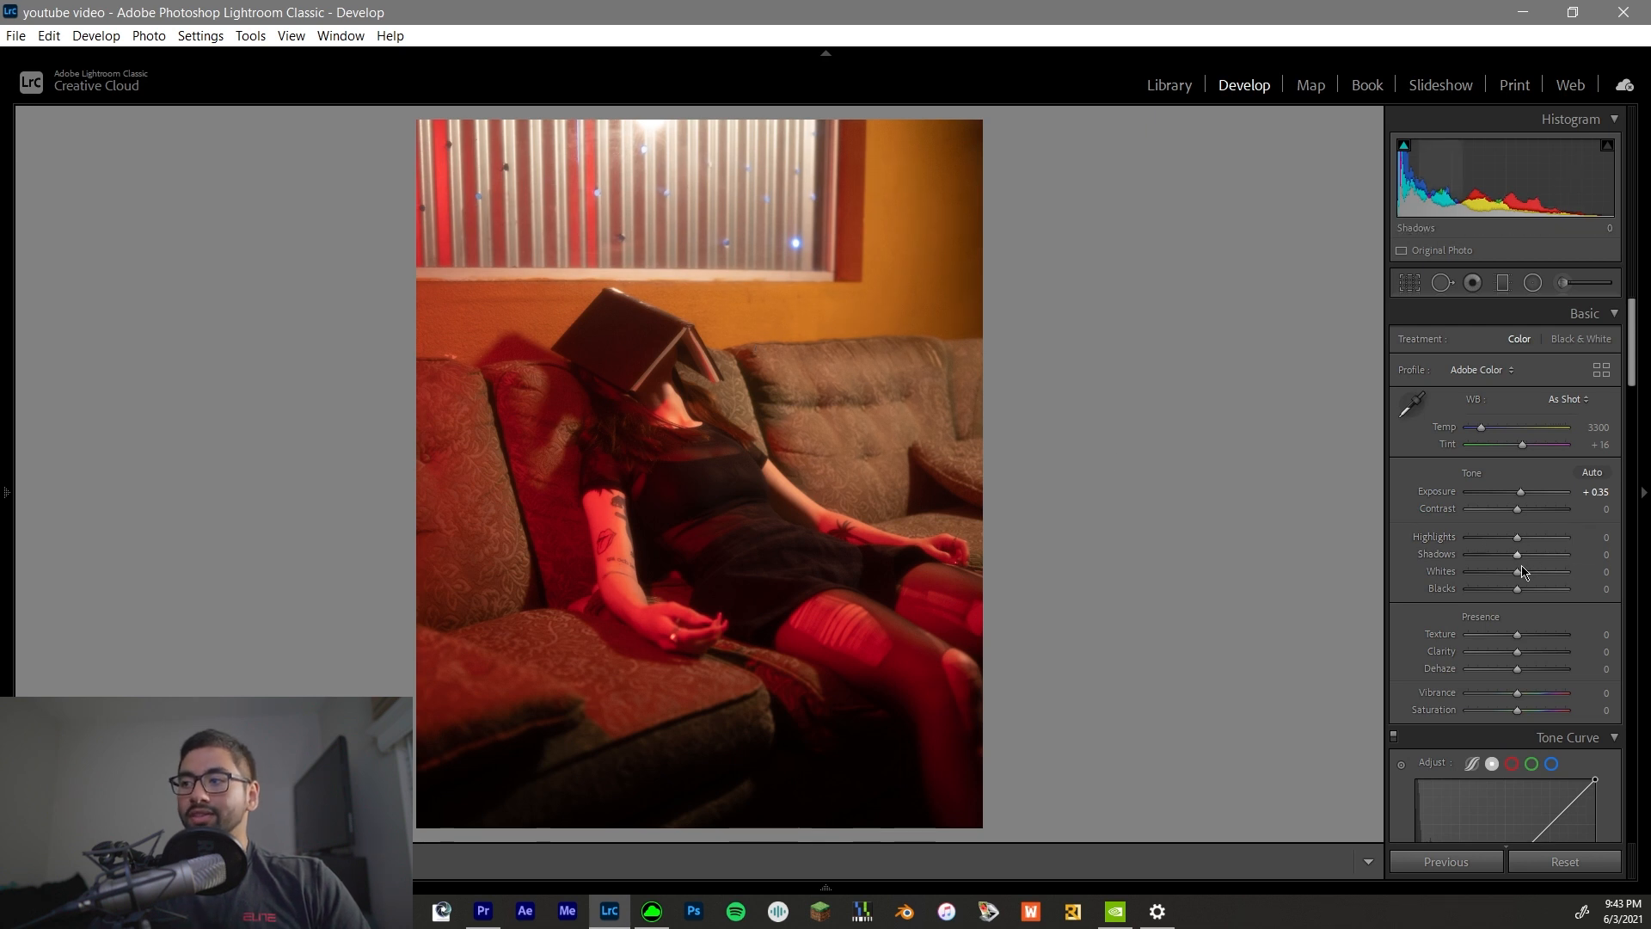
Darken the photo's shadows to −20.
mouse_move(1517, 554)
mouse_down()
mouse_move(1501, 557)
mouse_move(1552, 561)
mouse_move(1497, 561)
mouse_up()
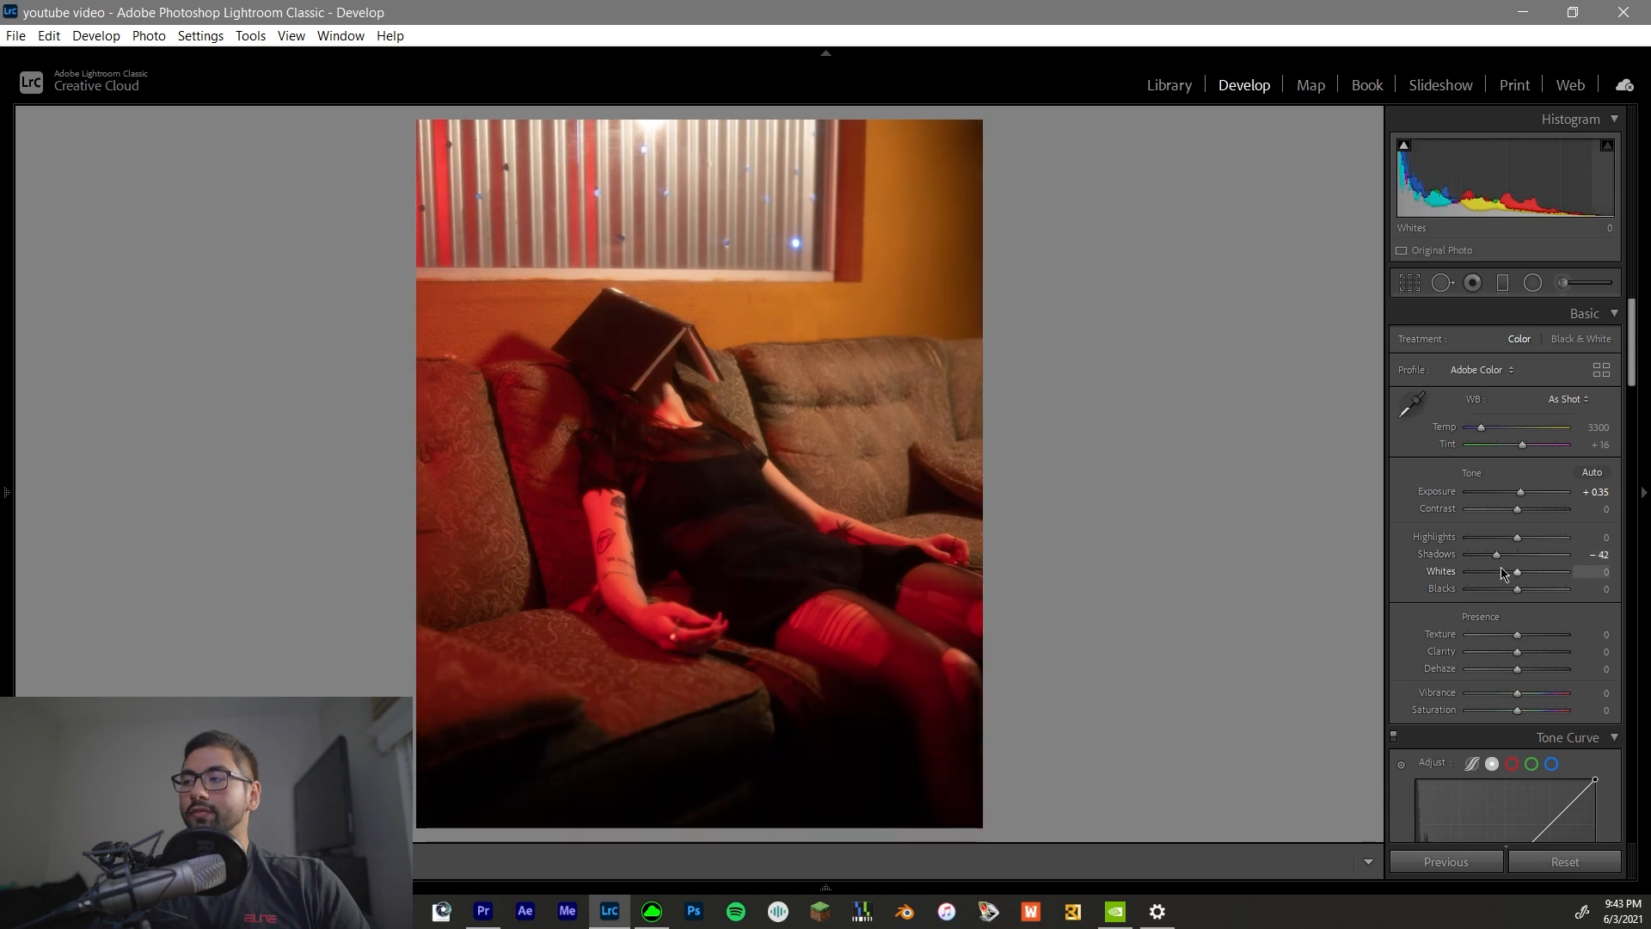
drag(1497, 561, 1499, 561)
text(-20)
key(Return)
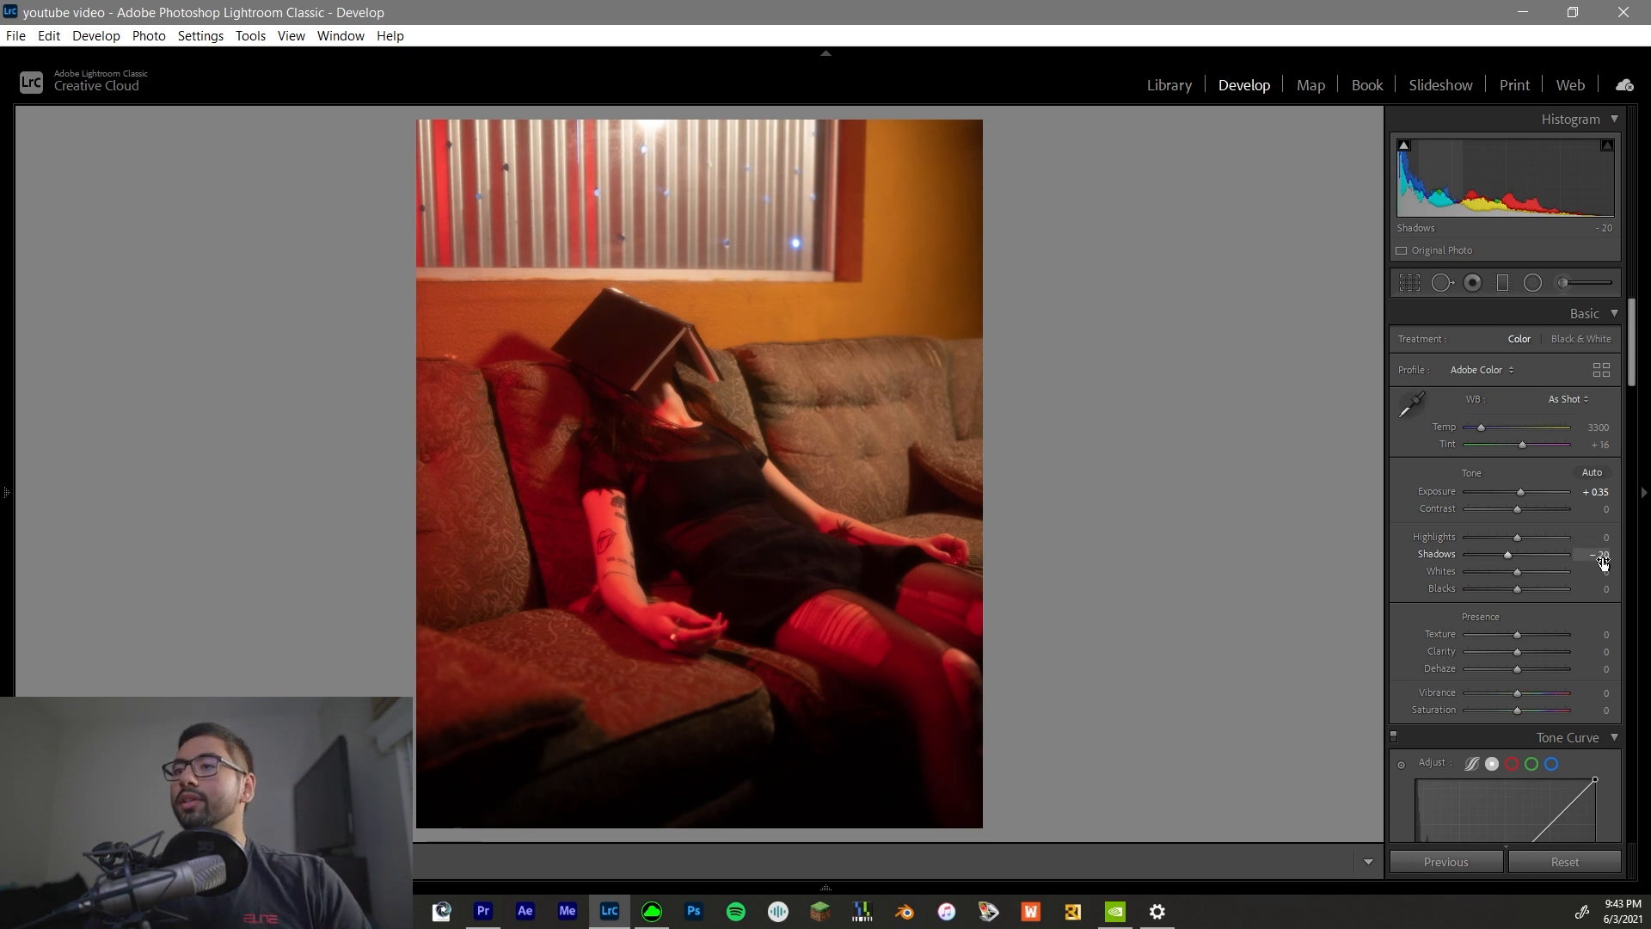
Lower the photo's whites to −50 and keep the blacks at 0.
drag(1521, 582, 1493, 587)
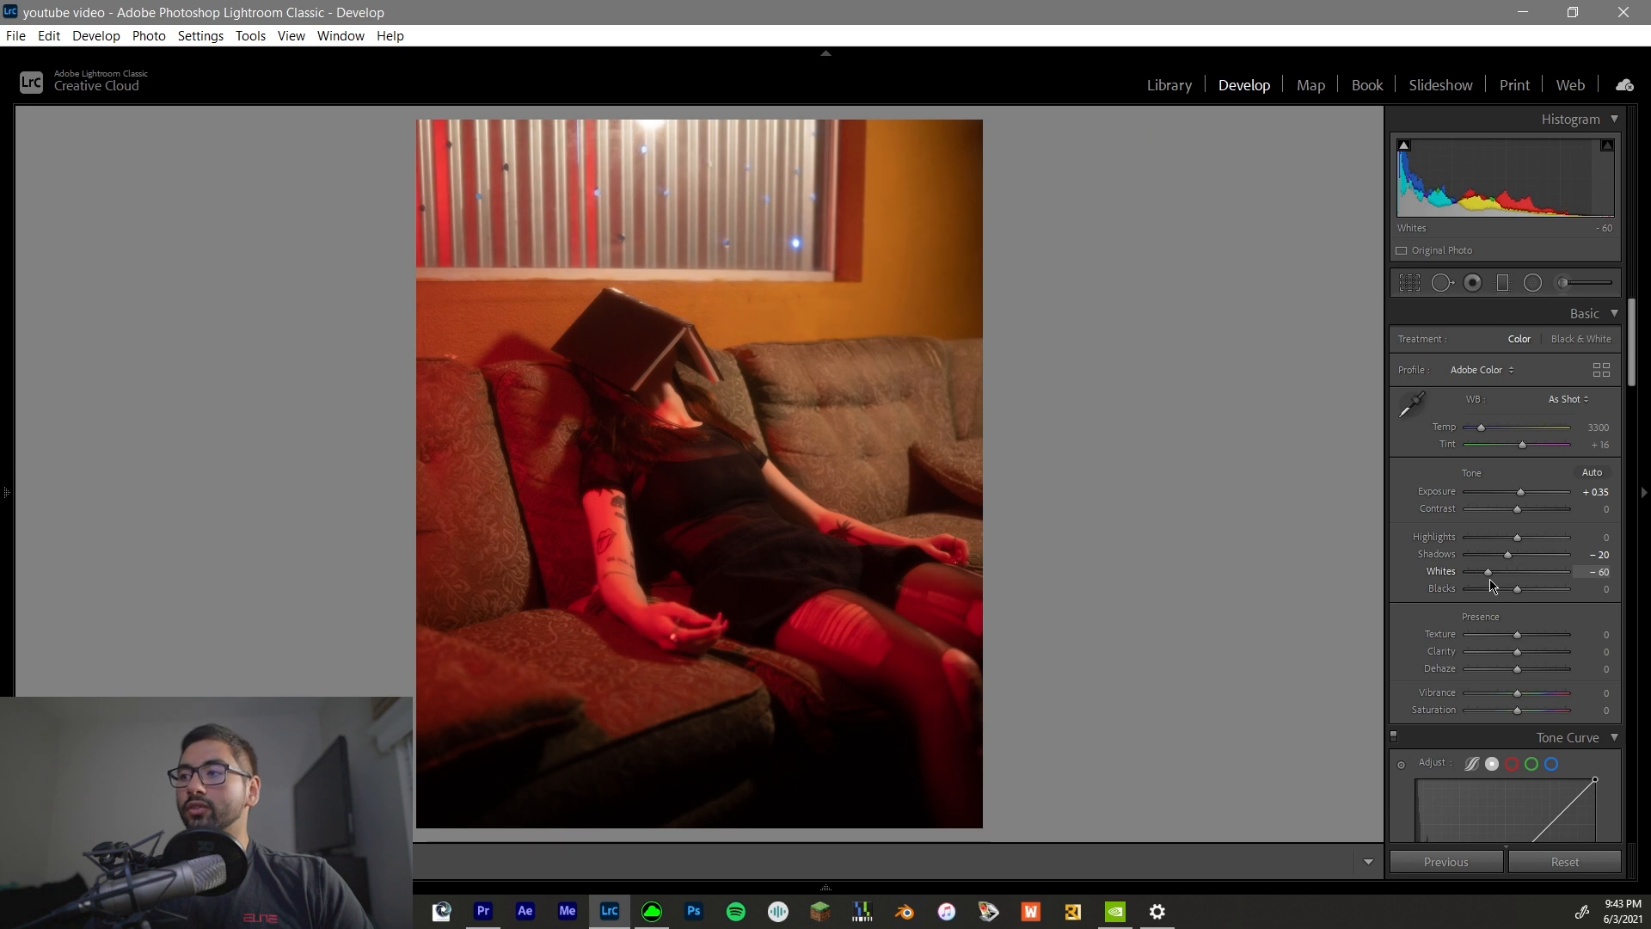
click(1602, 572)
text(-50)
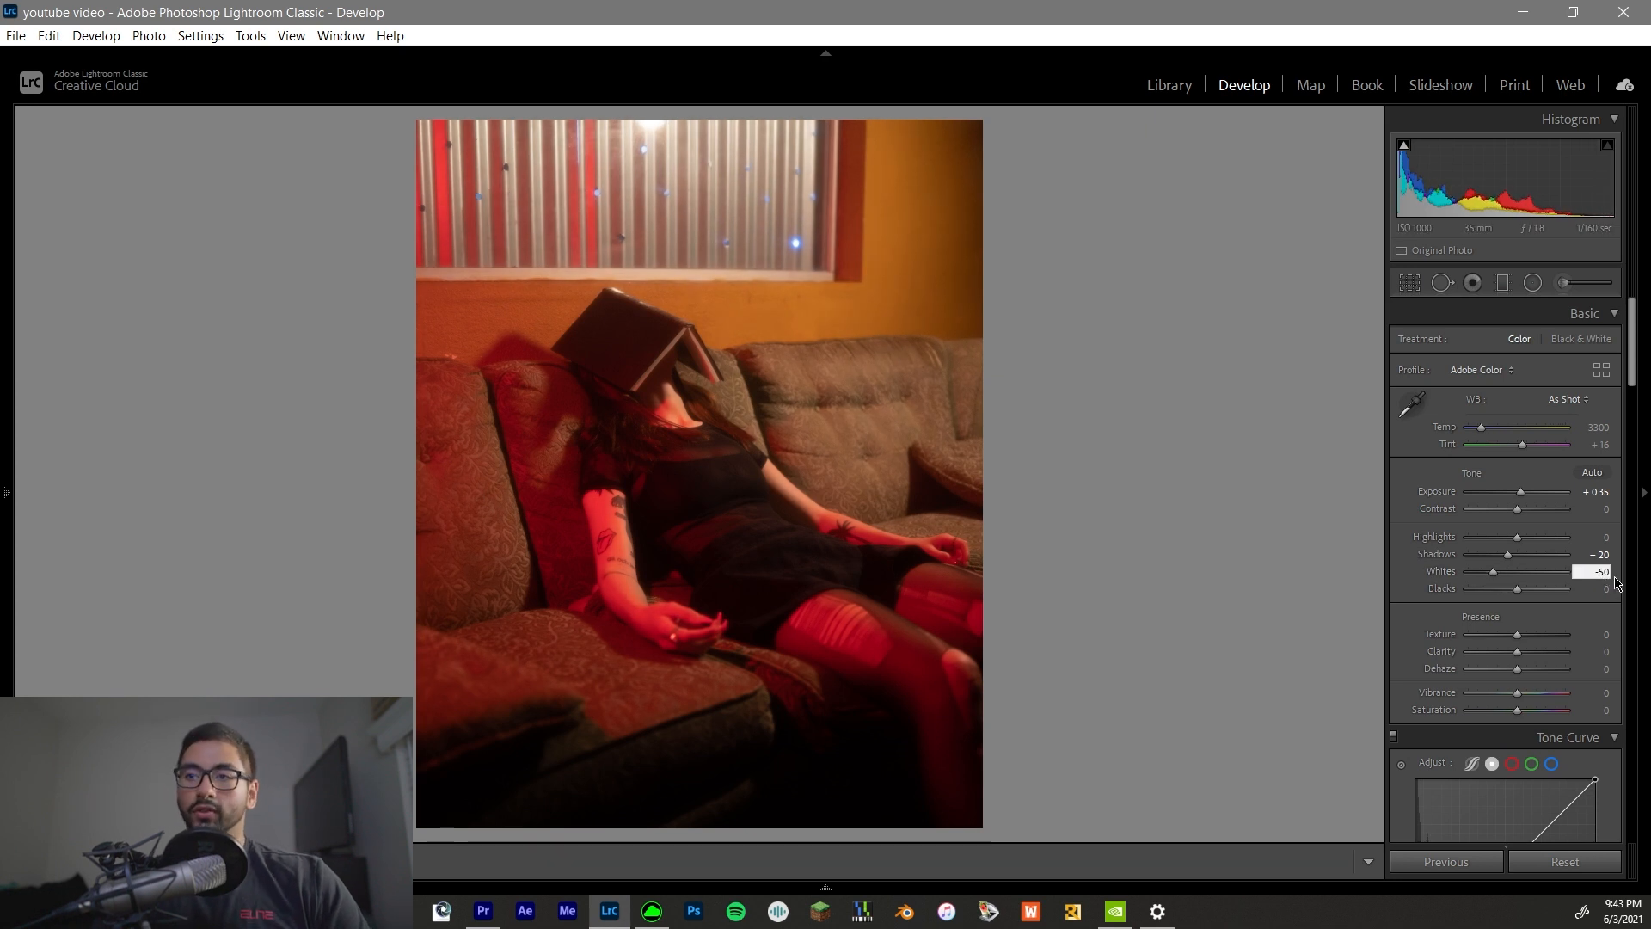
key(Return)
mouse_move(1517, 590)
mouse_down()
mouse_move(1596, 596)
mouse_move(1472, 598)
mouse_move(1519, 599)
mouse_up()
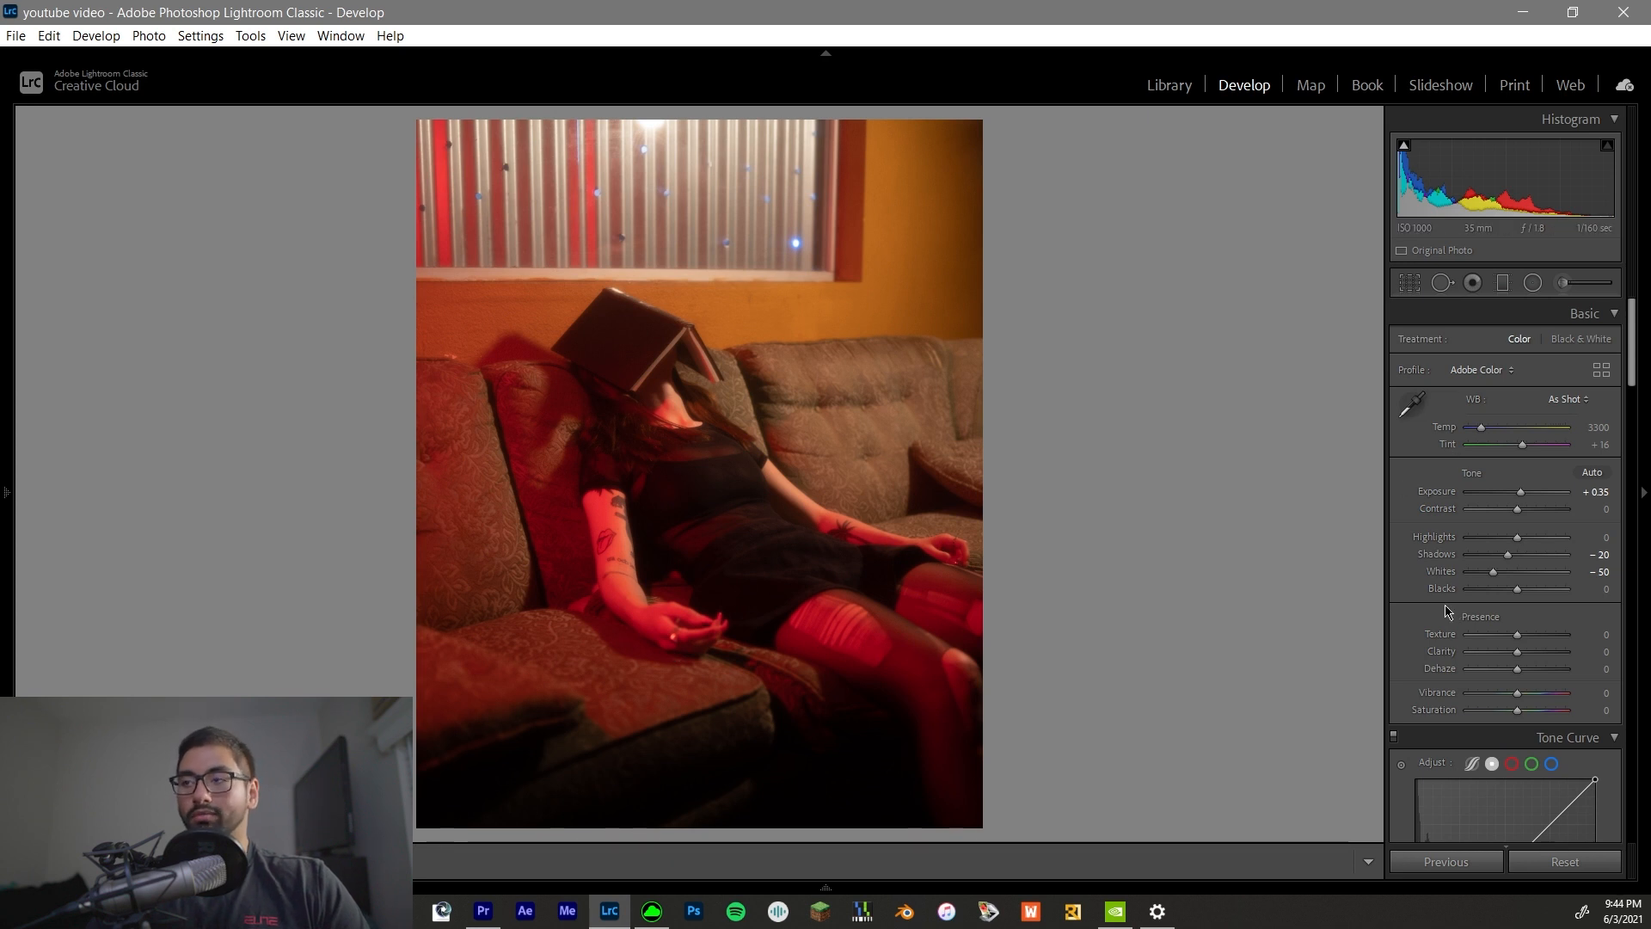
Set the photo's white balance to Auto, comparing it with As Shot.
scroll(1419, 571, down, 15)
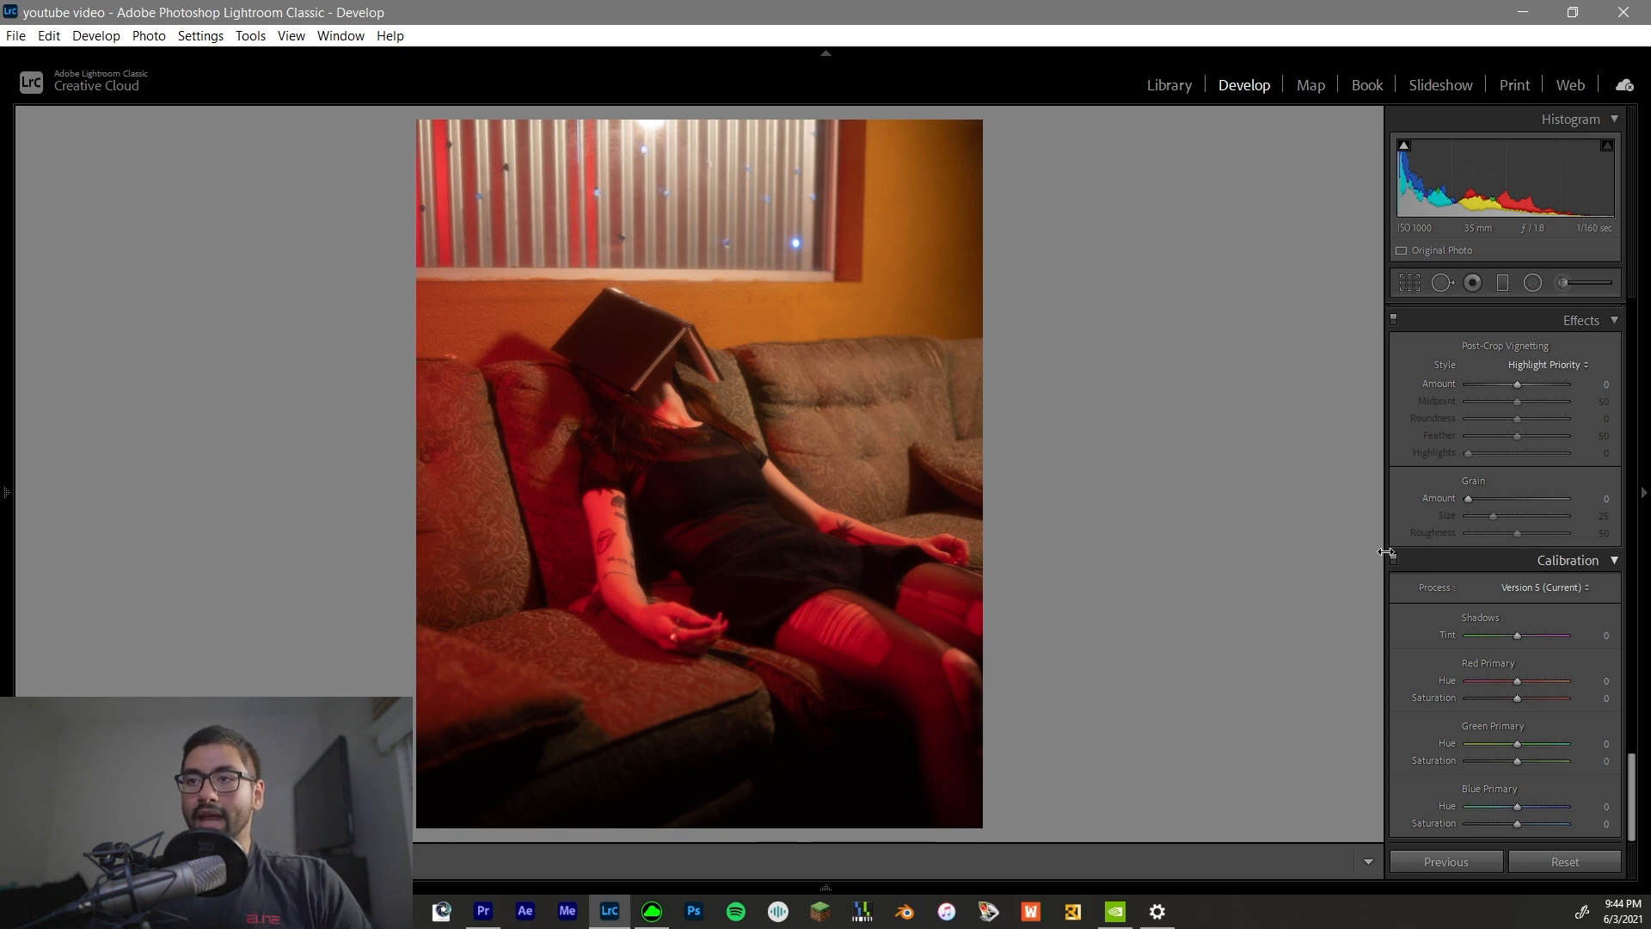
drag(1632, 774, 1622, 310)
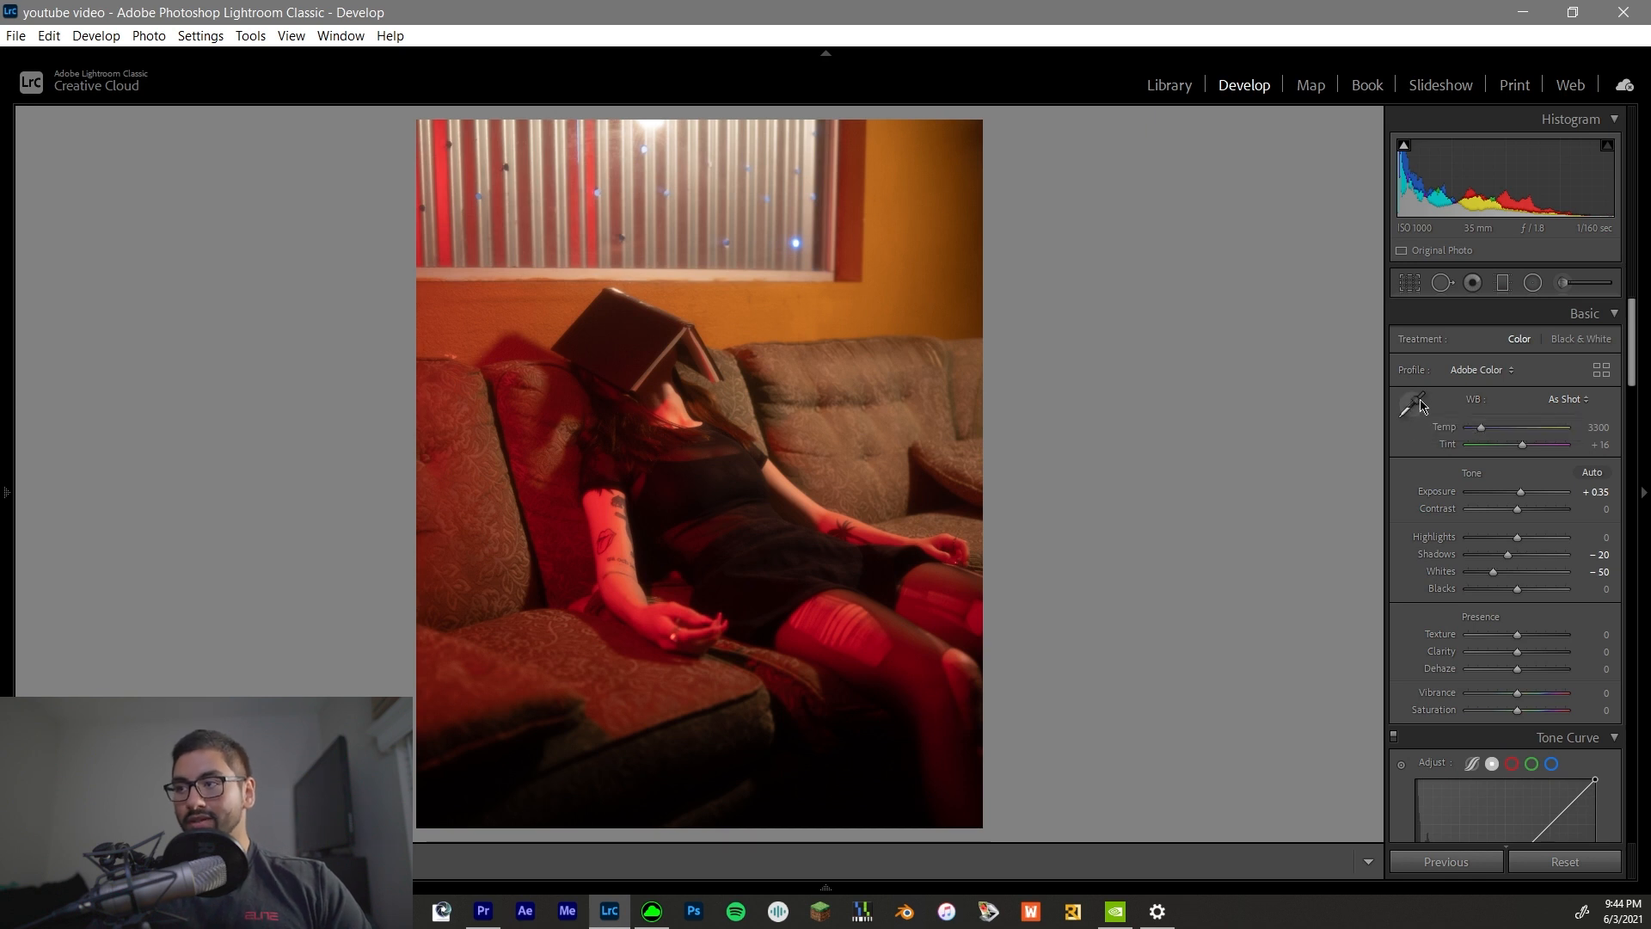
click(1474, 399)
click(1460, 444)
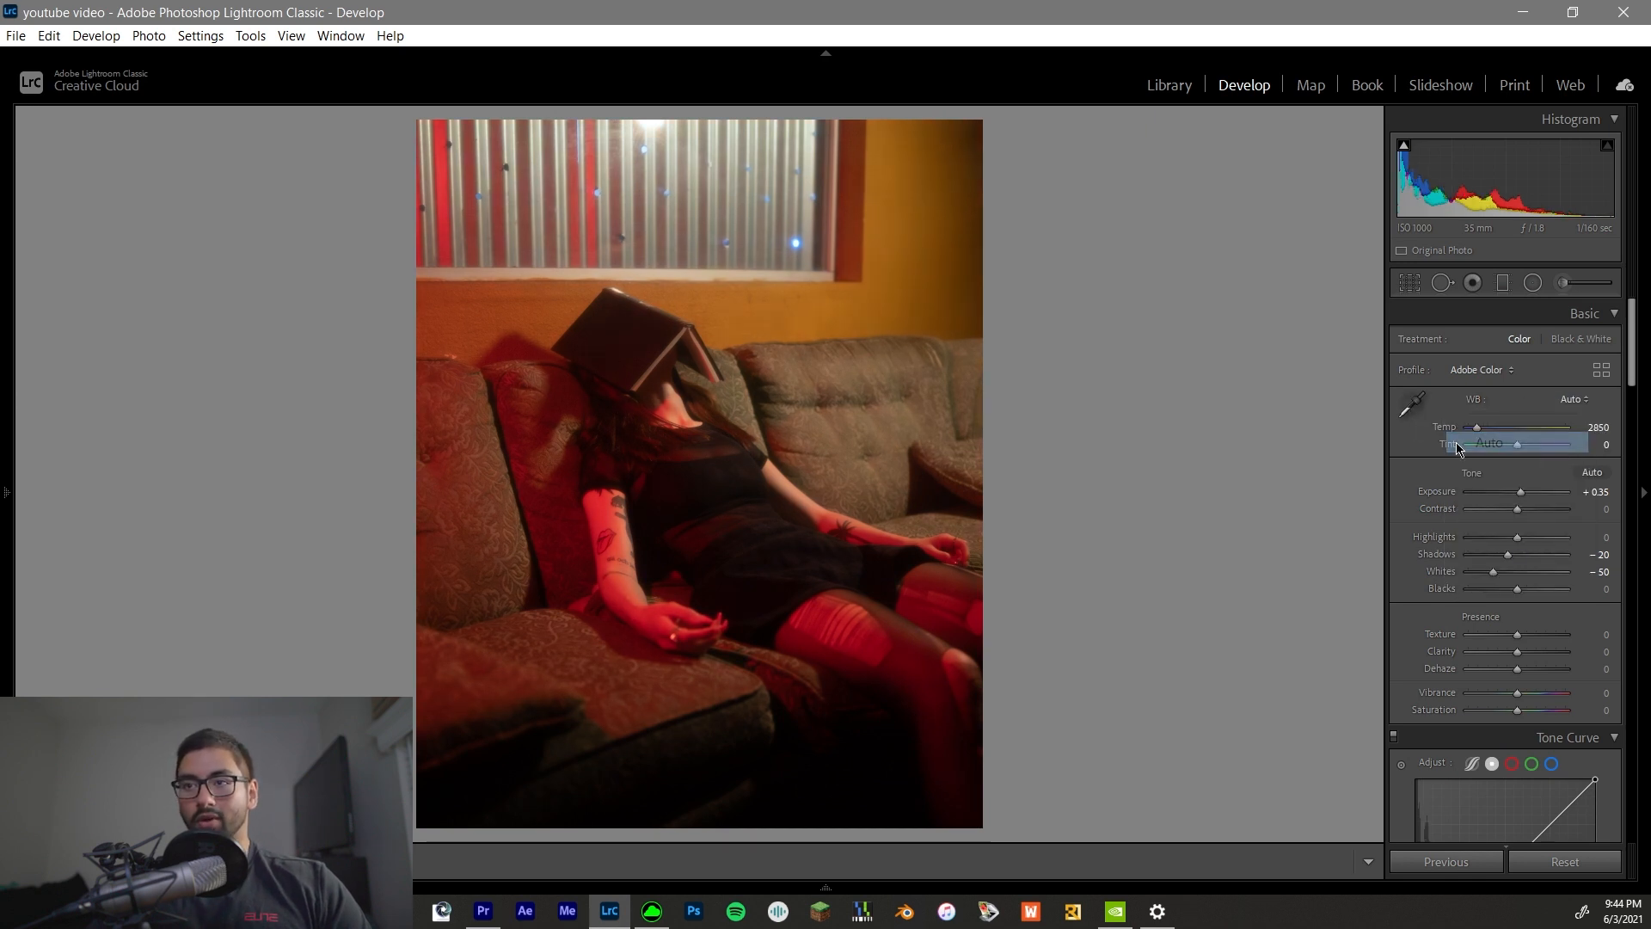
click(1573, 399)
click(1517, 421)
click(1474, 399)
click(1484, 443)
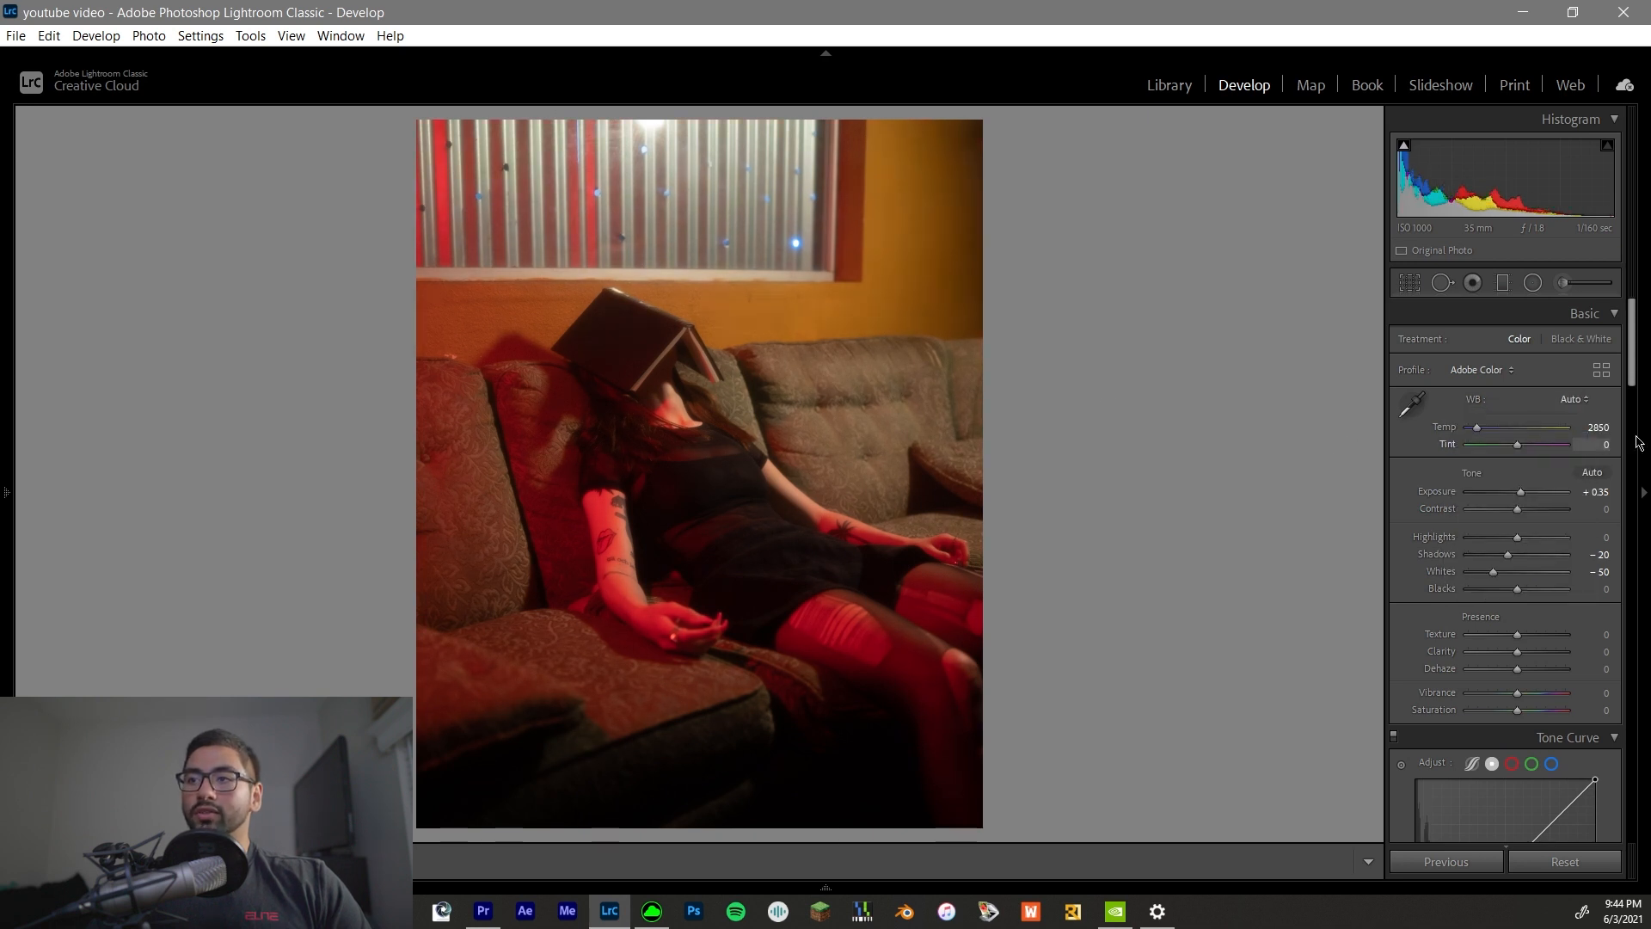
Look through the HSL, Color Grading, Detail, Effects and Calibration settings to find where to adjust the photo's colors.
drag(1633, 335, 1632, 787)
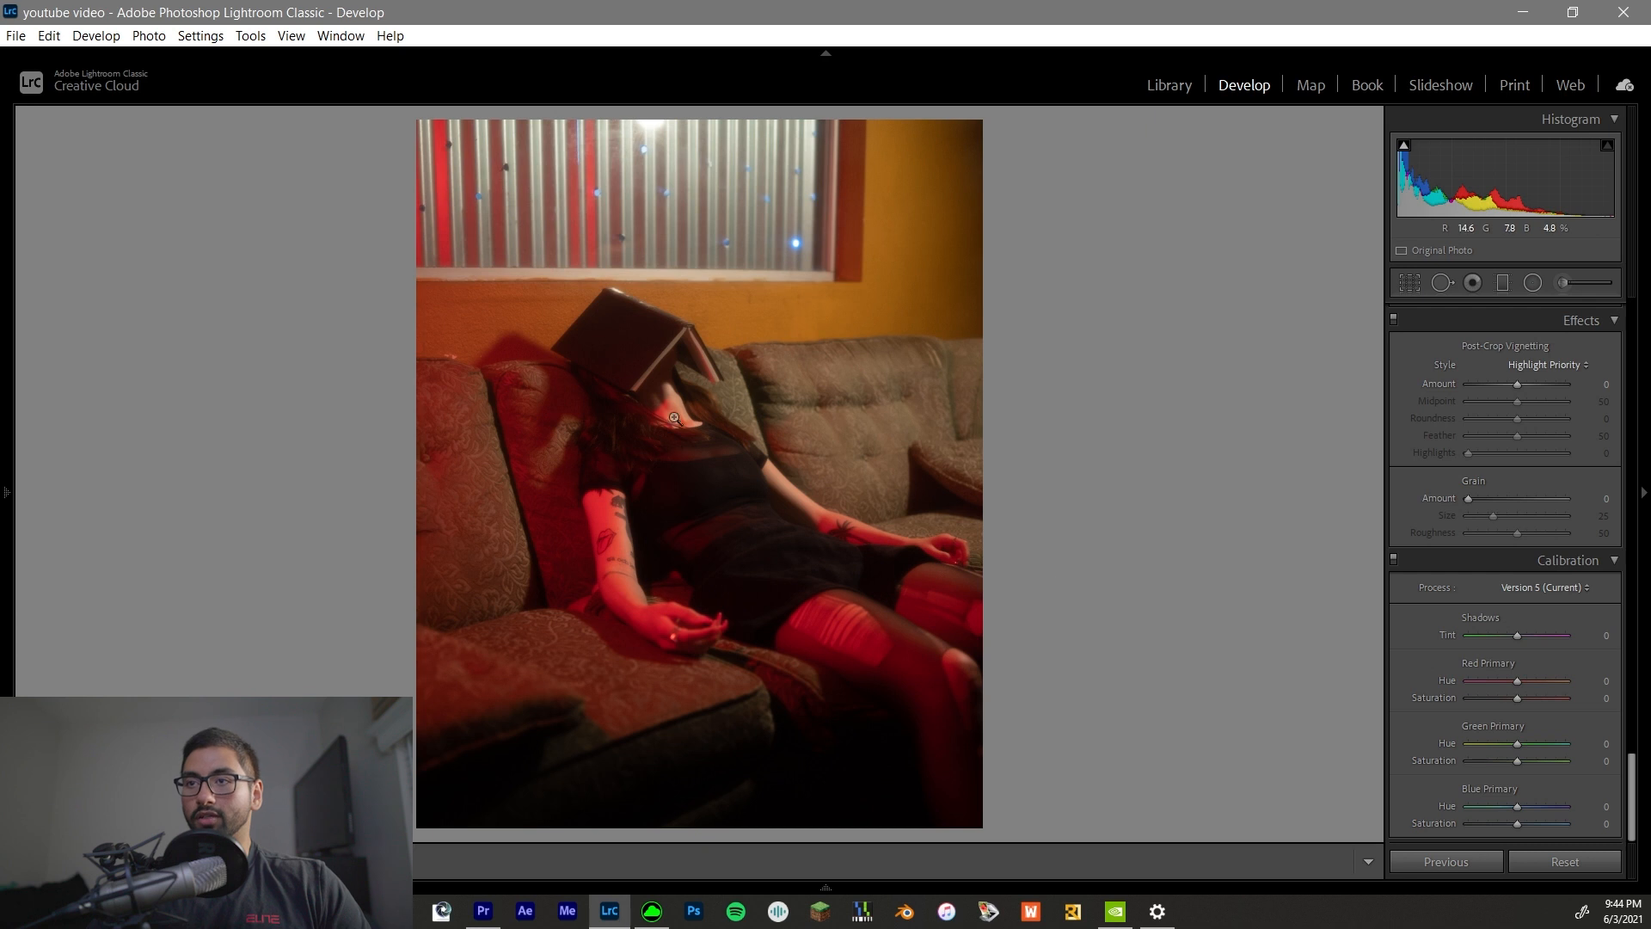
scroll(1453, 636, up, 5)
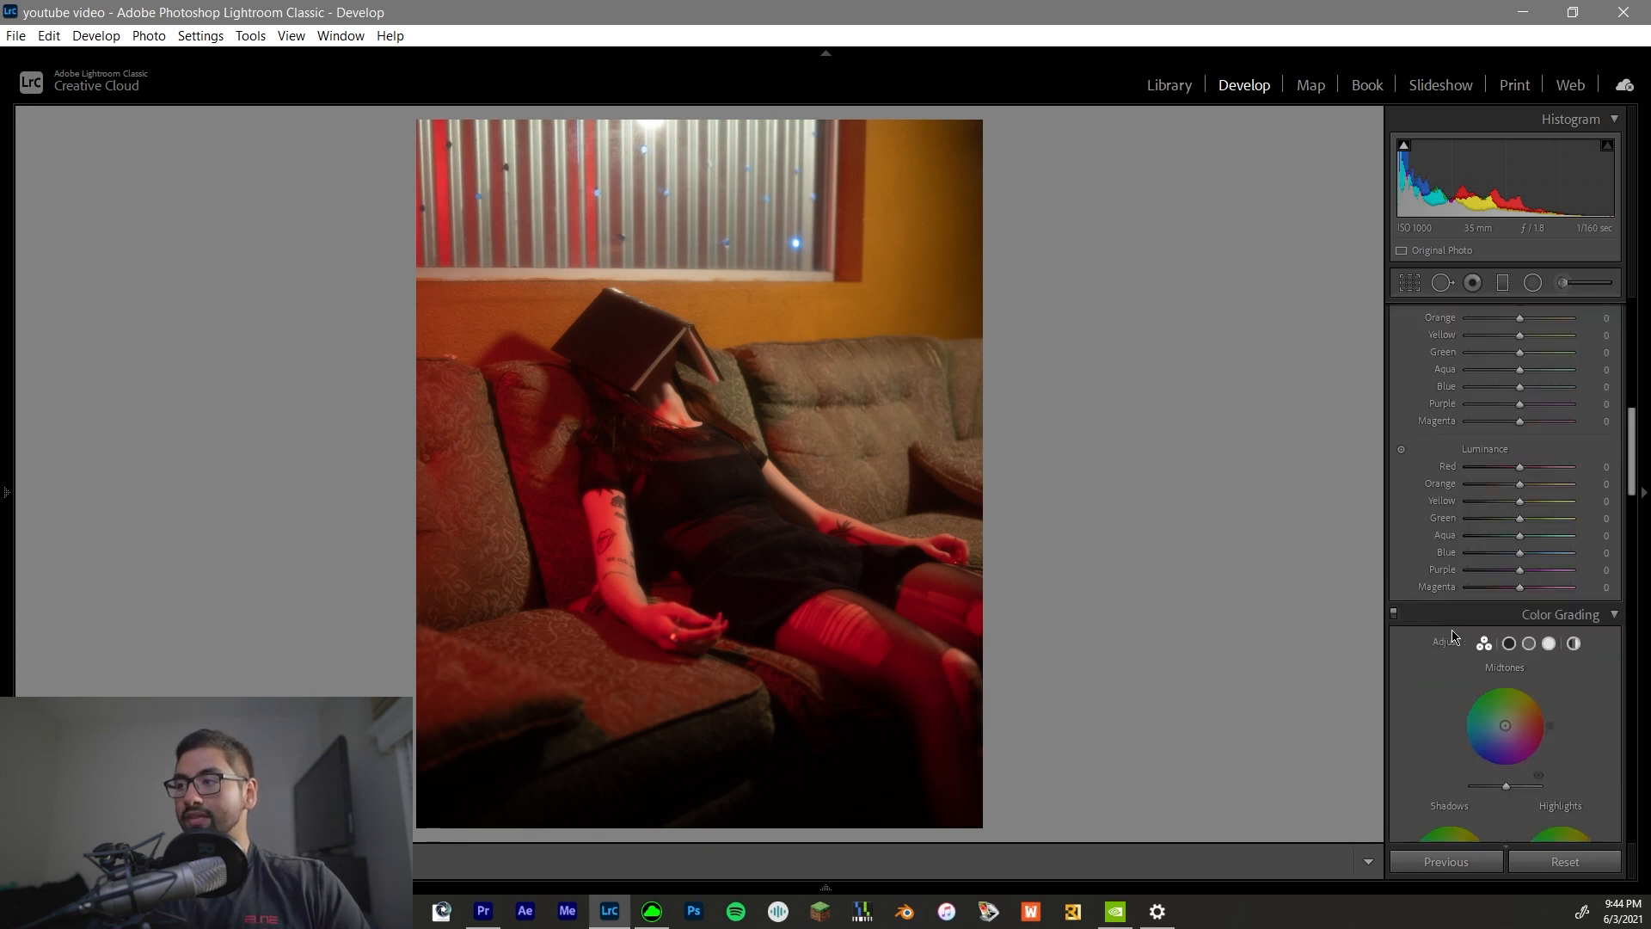
scroll(1453, 636, up, 3)
scroll(1454, 636, down, 4)
scroll(1440, 628, down, 5)
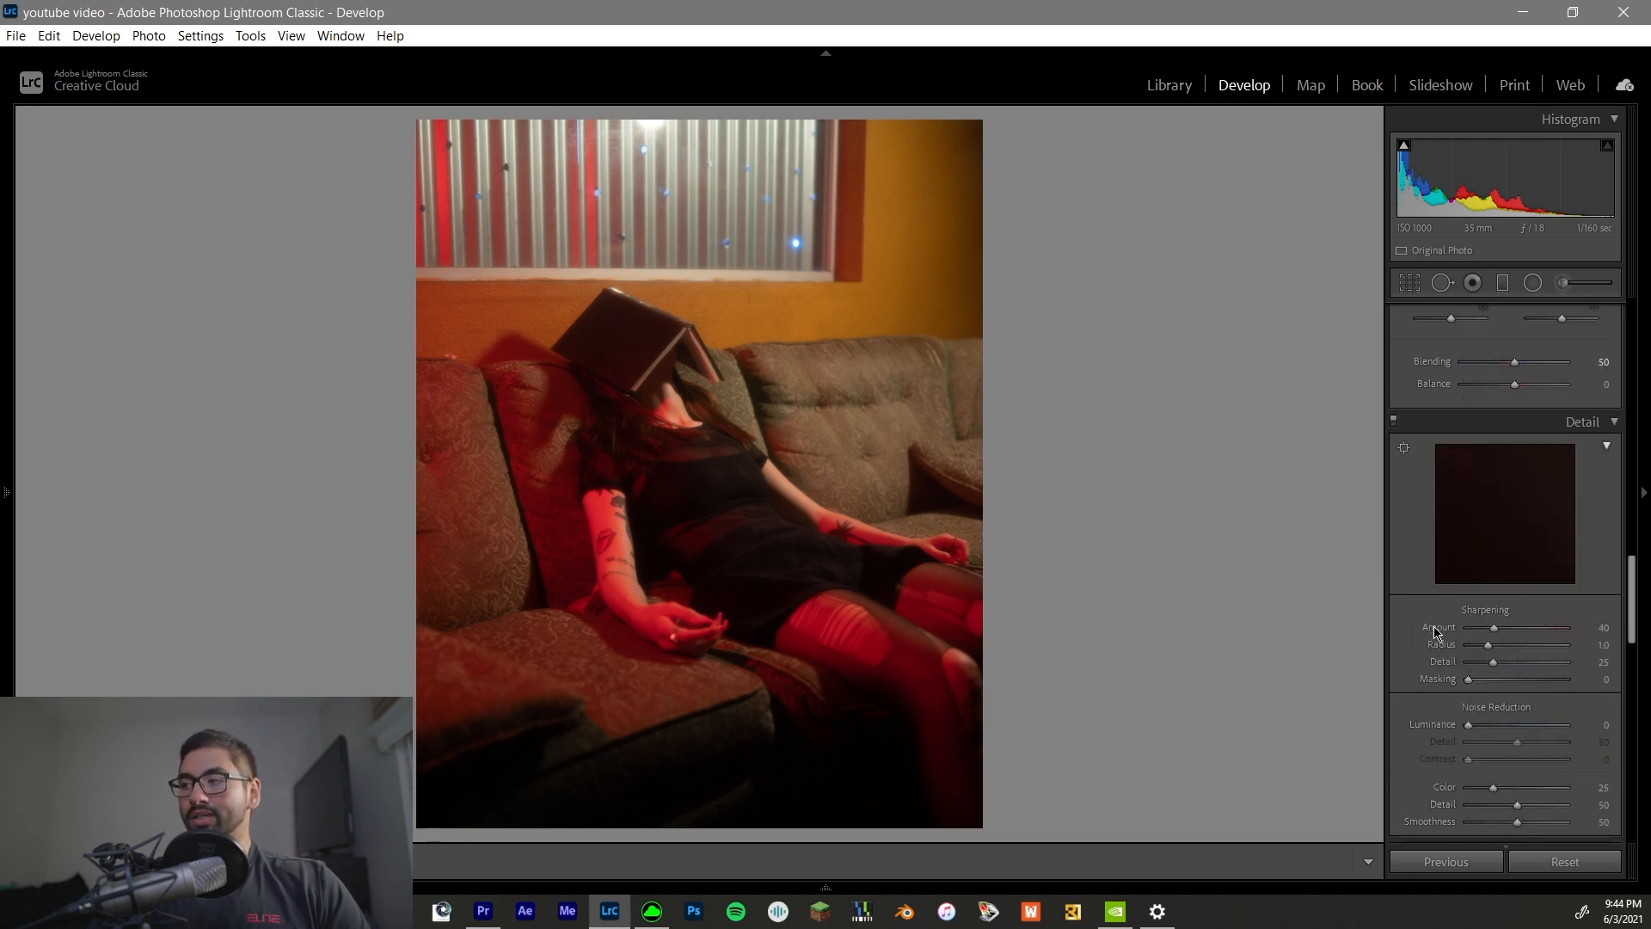
scroll(1437, 625, down, 6)
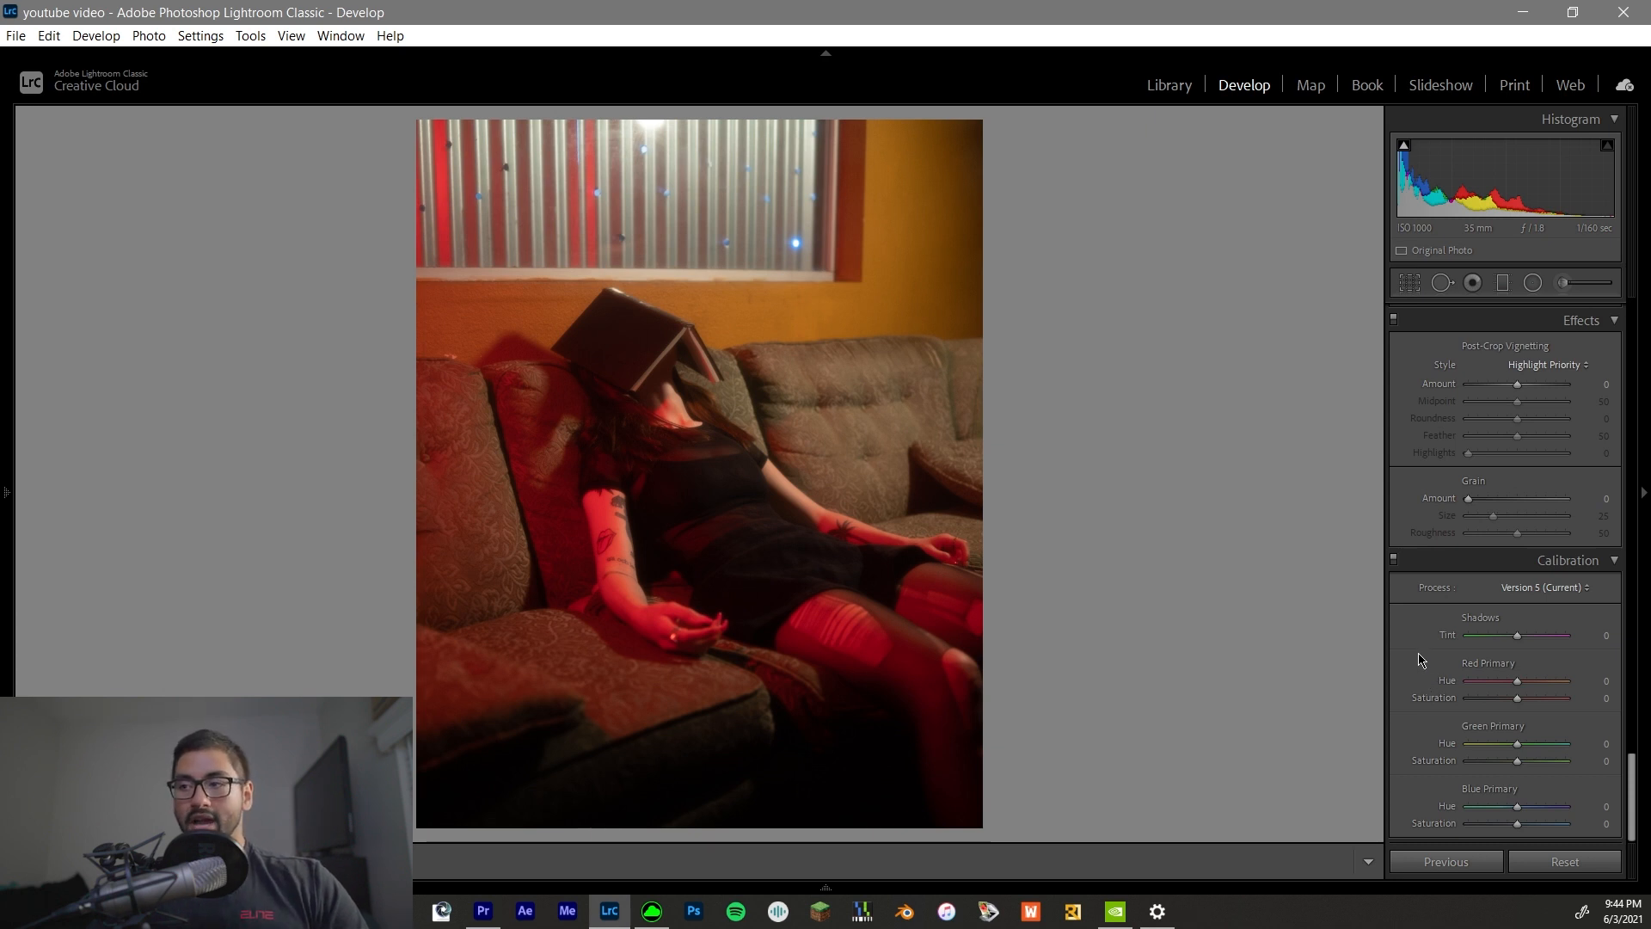
scroll(1394, 658, up, 6)
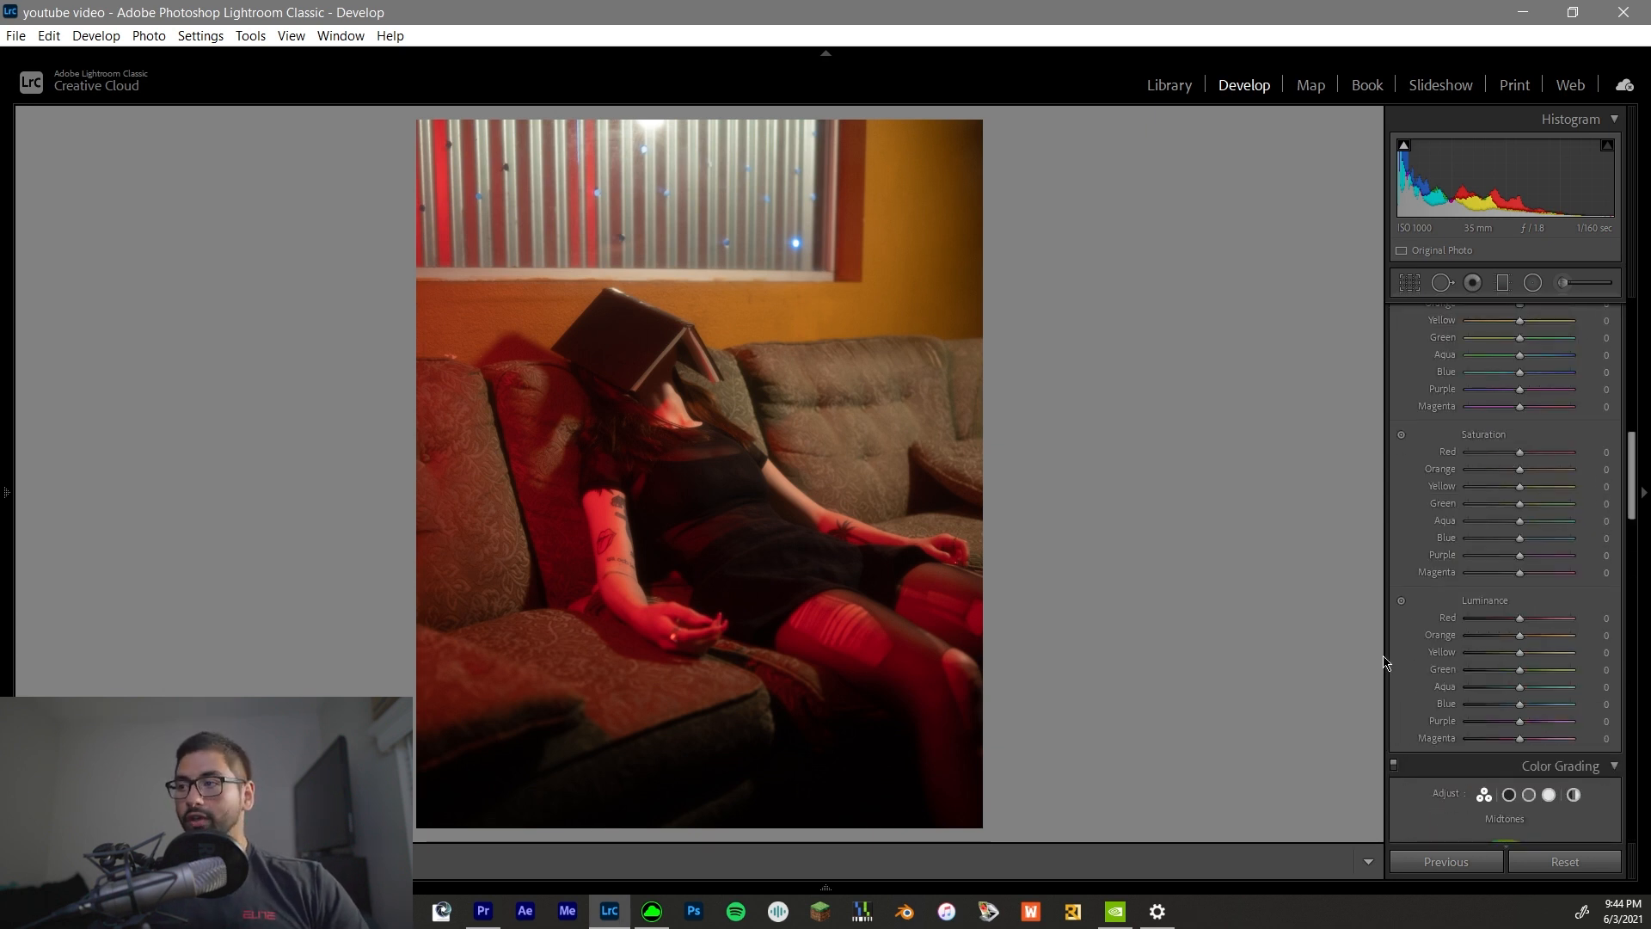
scroll(1385, 662, down, 2)
scroll(1483, 625, up, 4)
mouse_move(1527, 604)
mouse_down()
mouse_move(1592, 602)
mouse_move(1537, 618)
mouse_move(1622, 621)
mouse_move(1524, 608)
mouse_up()
scroll(1430, 616, down, 10)
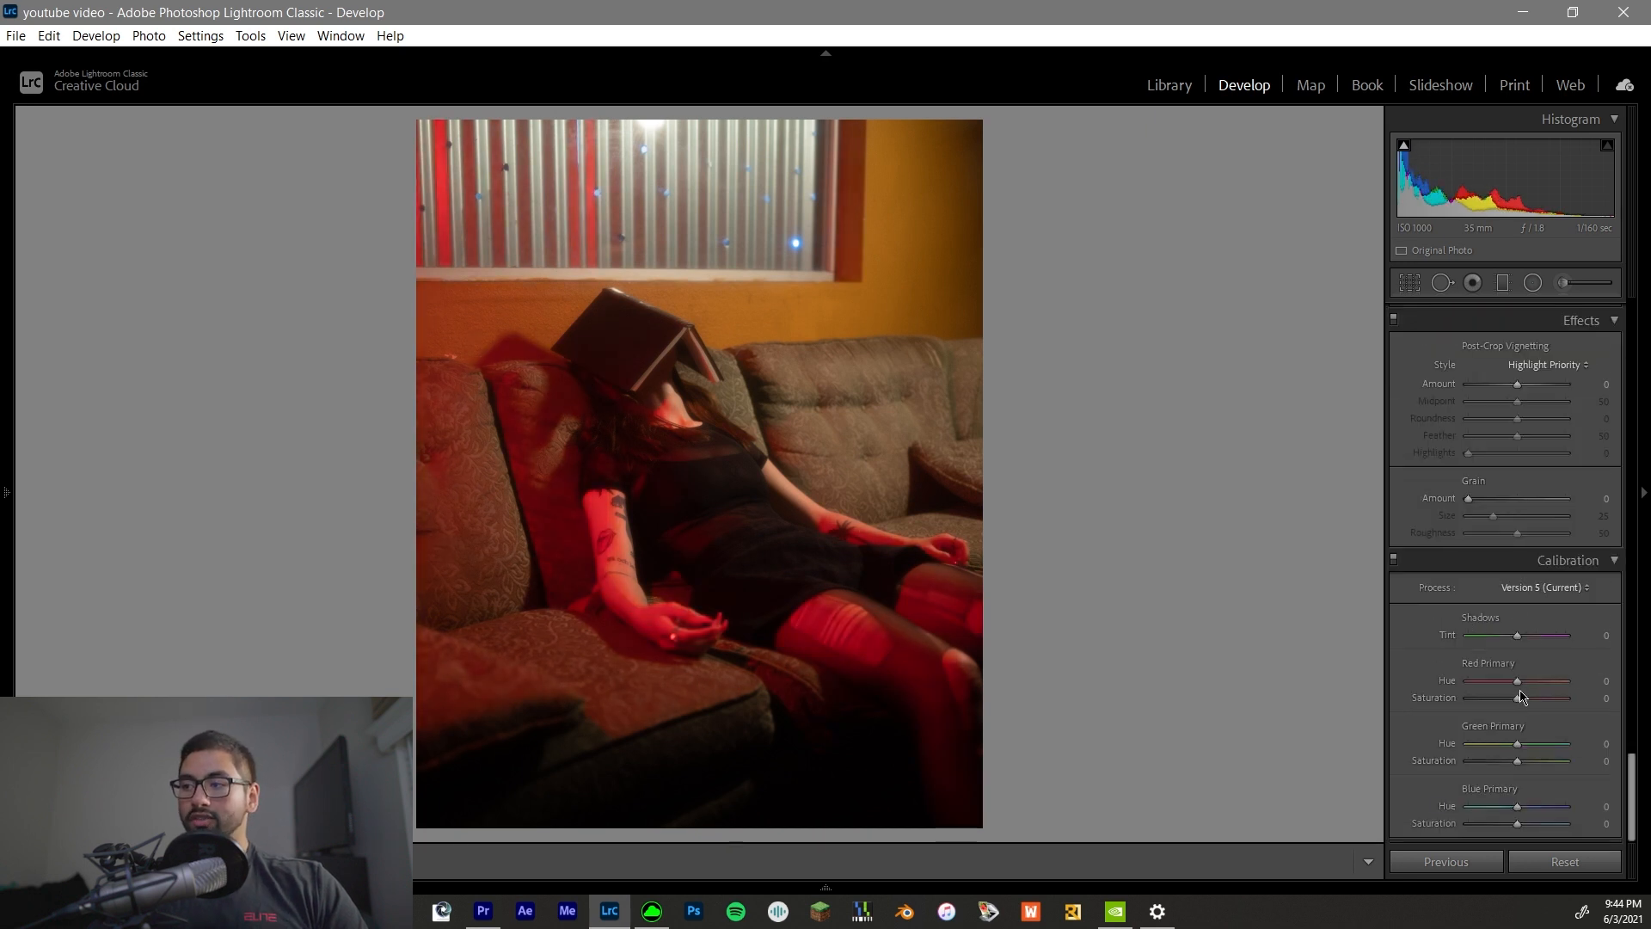
In the Calibration settings, test the Red Primary hue and reset it to 0, and set the Red Primary saturation to +20.
drag(1518, 680, 1554, 699)
double_click(1551, 685)
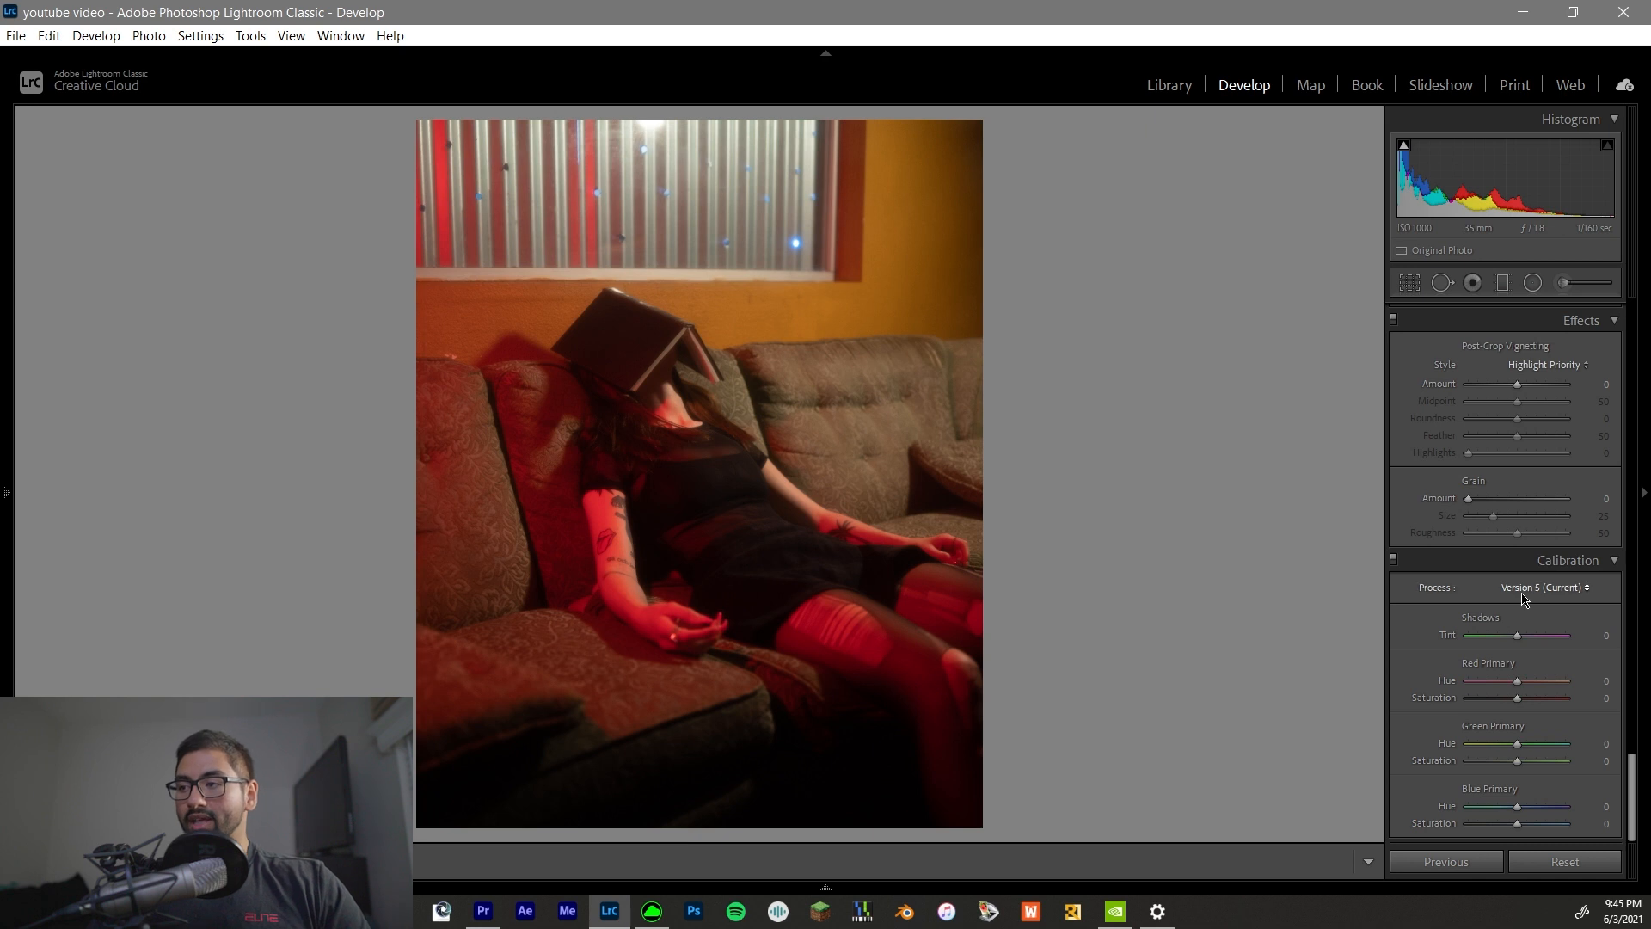
drag(1518, 699, 1539, 704)
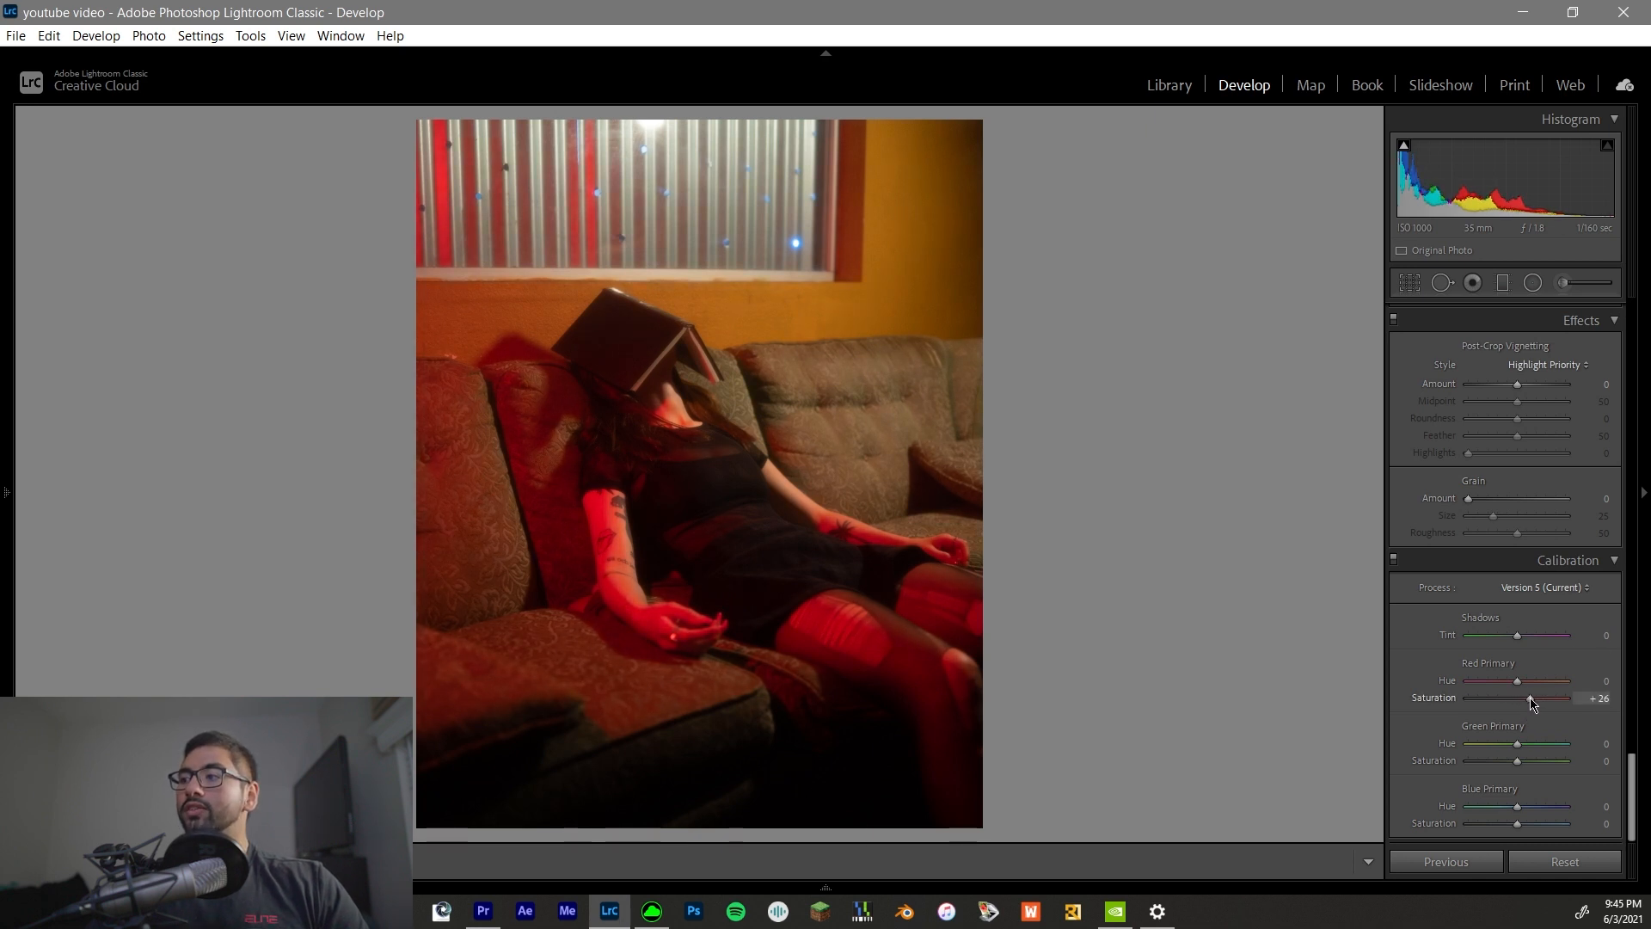
click(1598, 697)
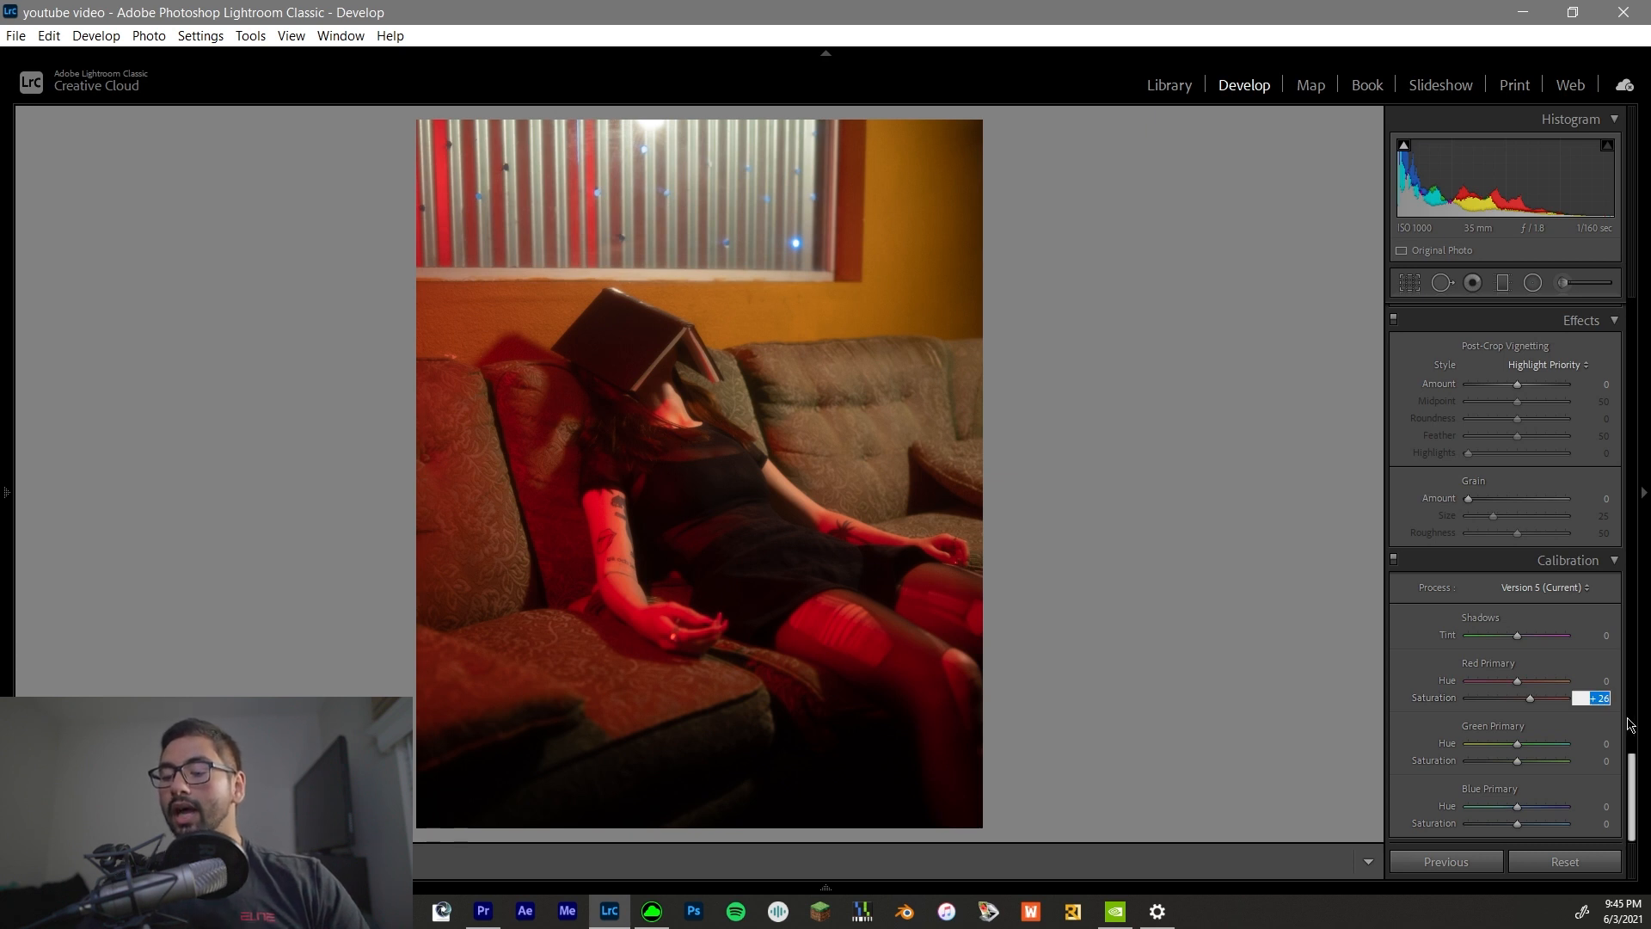
key(Return)
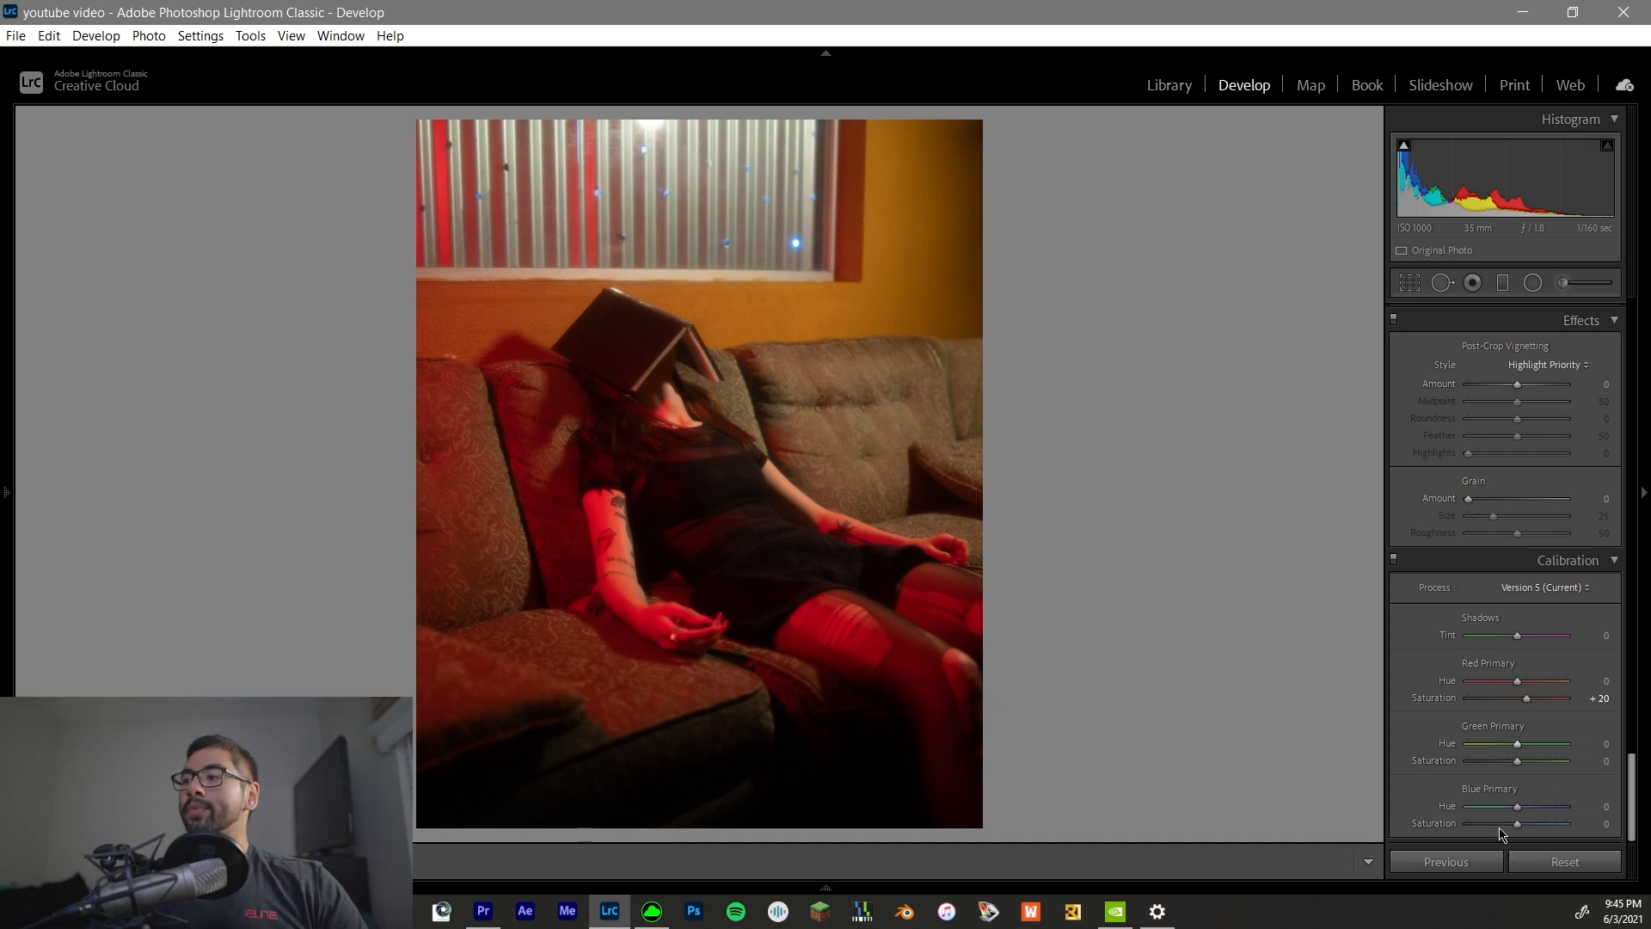
Set the Green Primary saturation in the Calibration settings to +10.
drag(1494, 764, 1527, 767)
click(1591, 761)
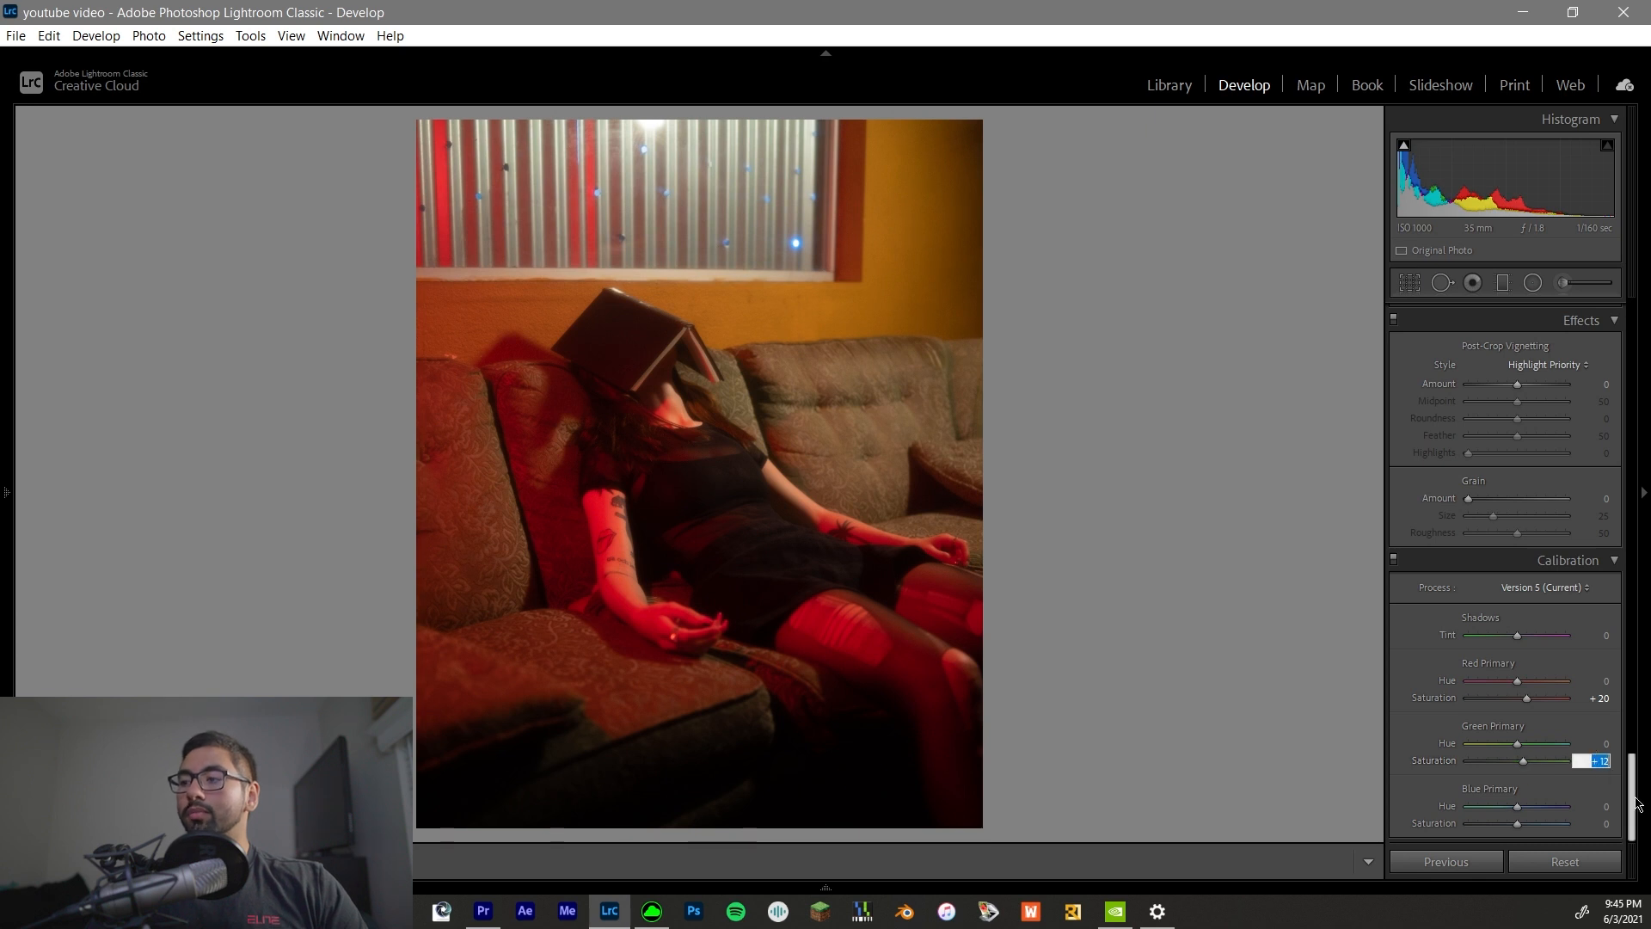
text(10)
key(Return)
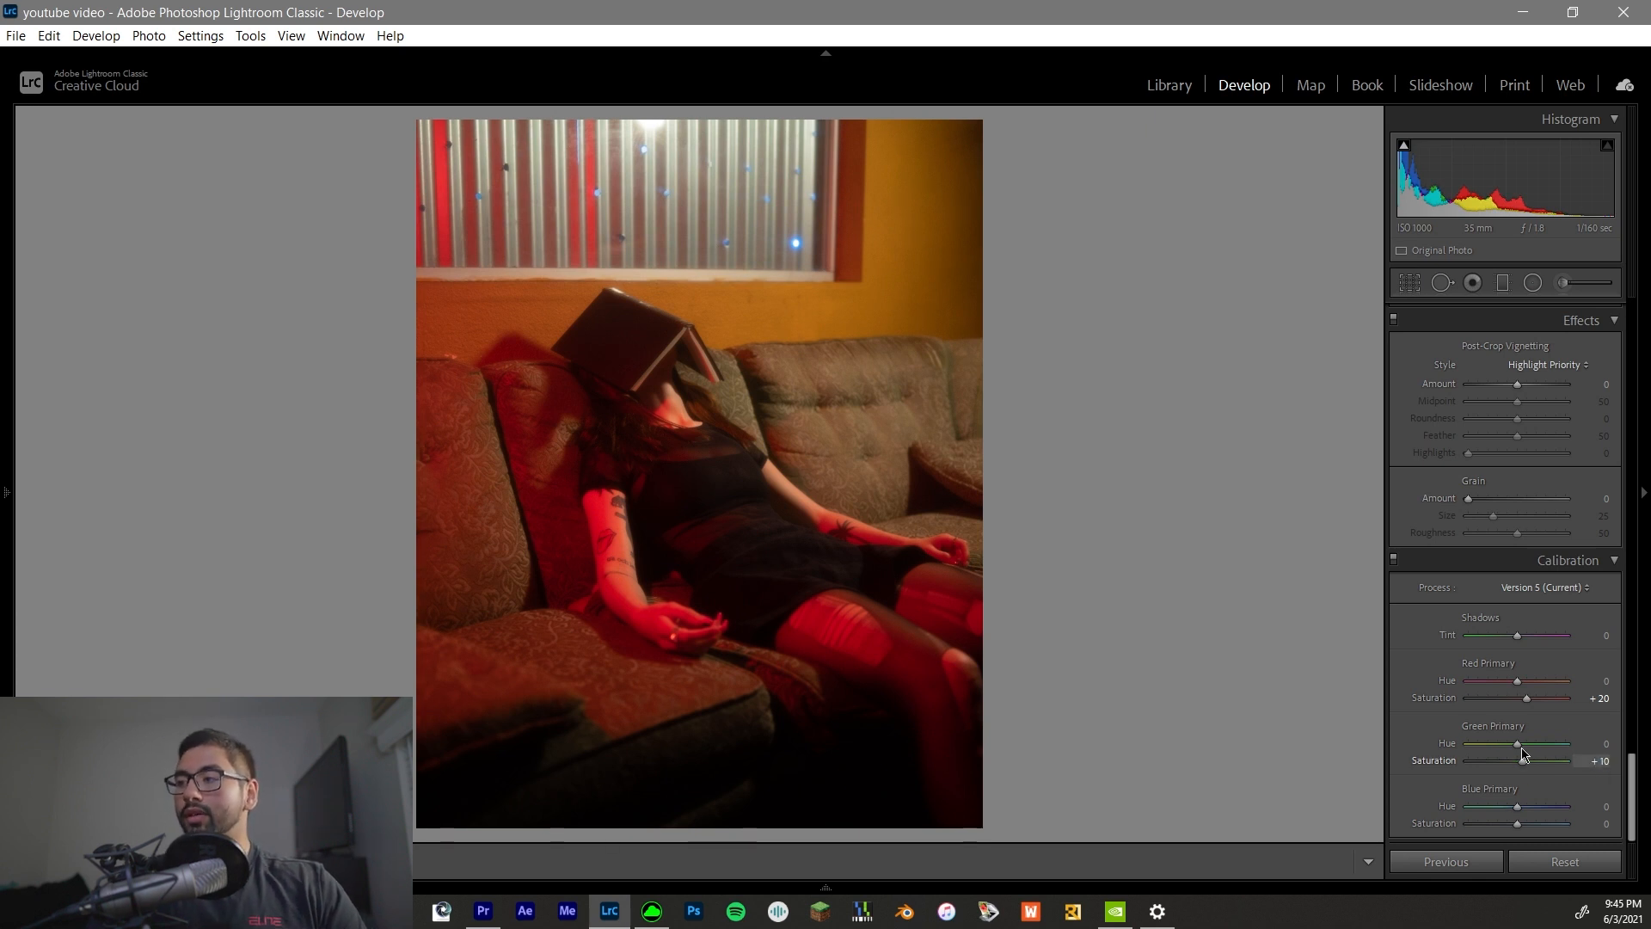
Set the Green Primary hue in the Calibration settings to -25 and compare the photo with its unedited version.
drag(1475, 745, 1517, 761)
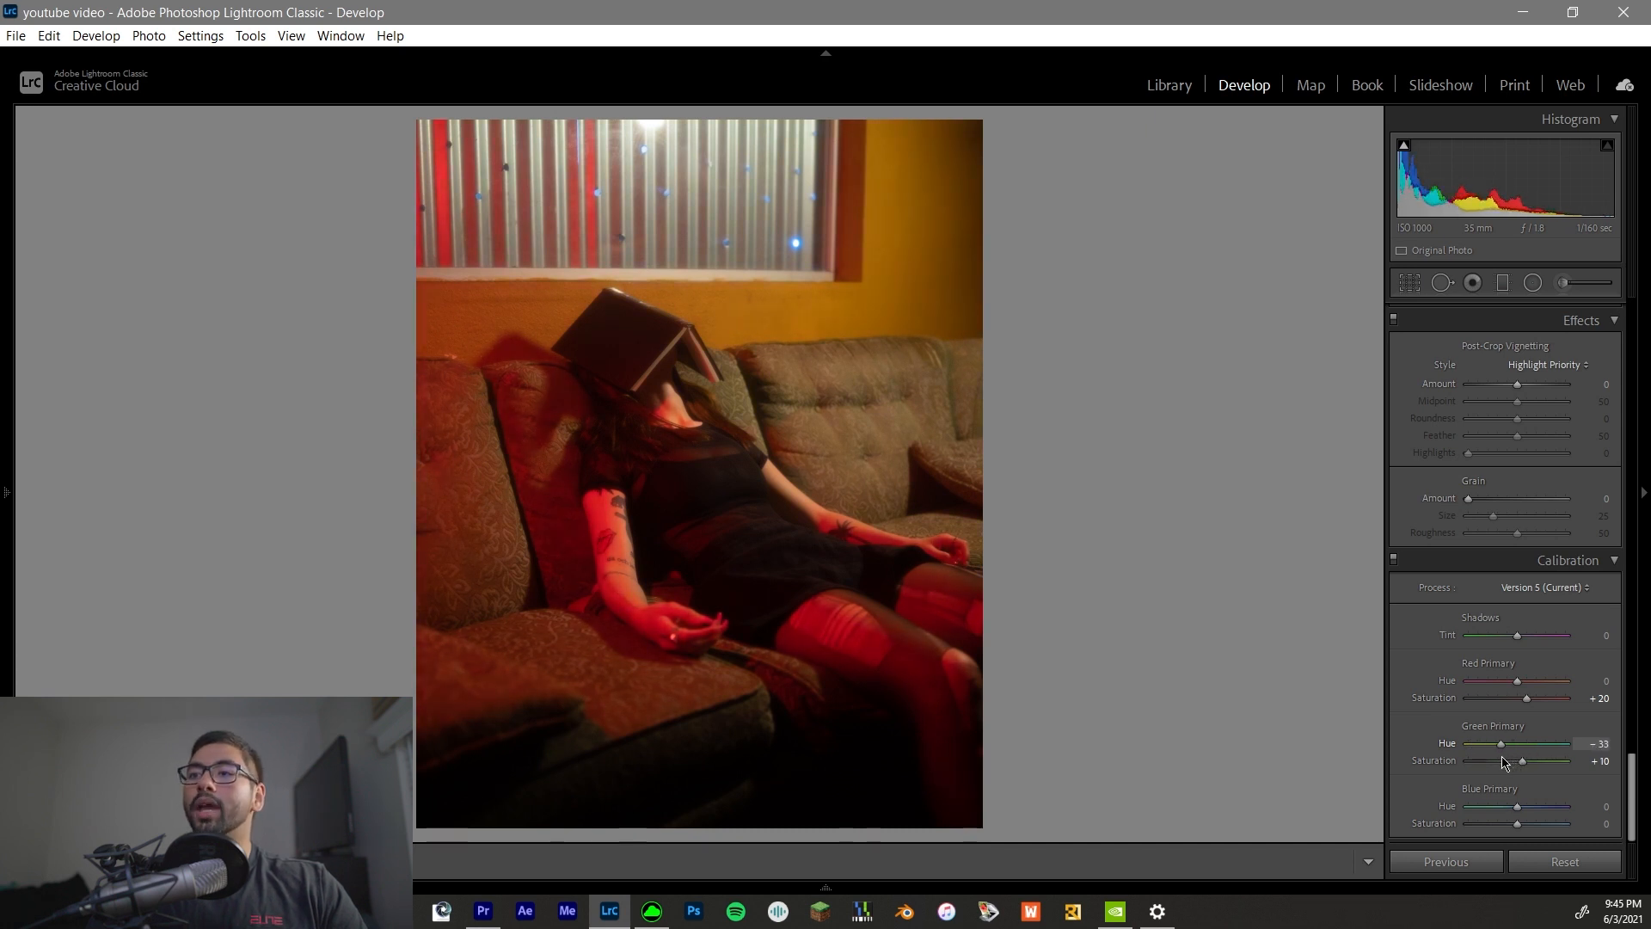
click(1593, 745)
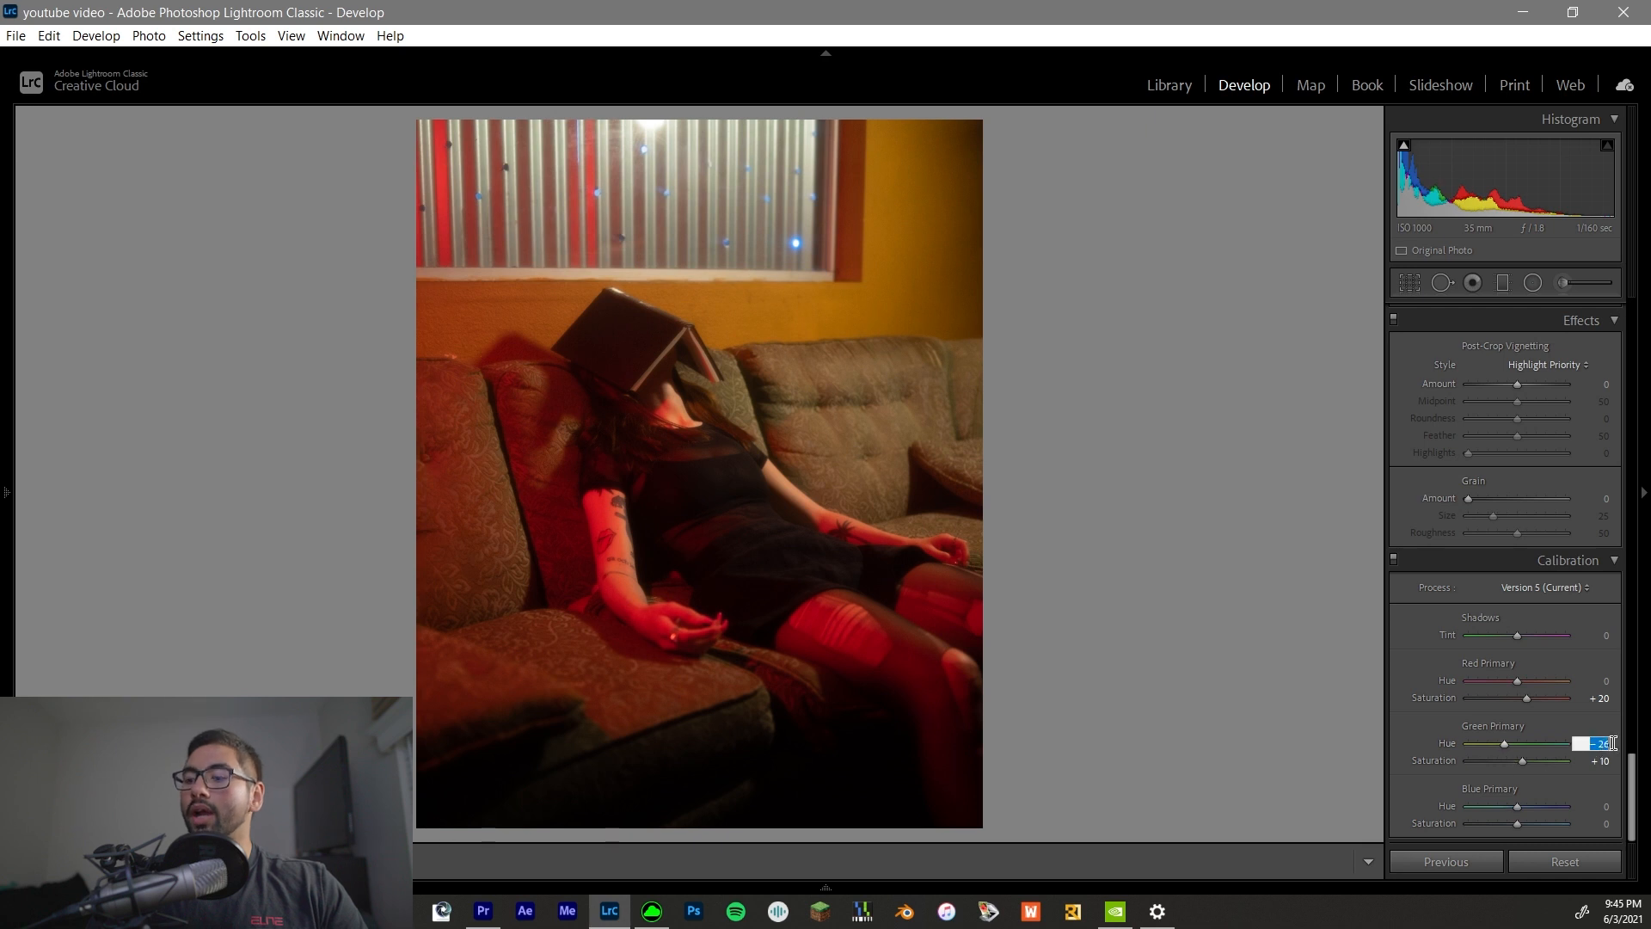
text(- 25)
key(Return)
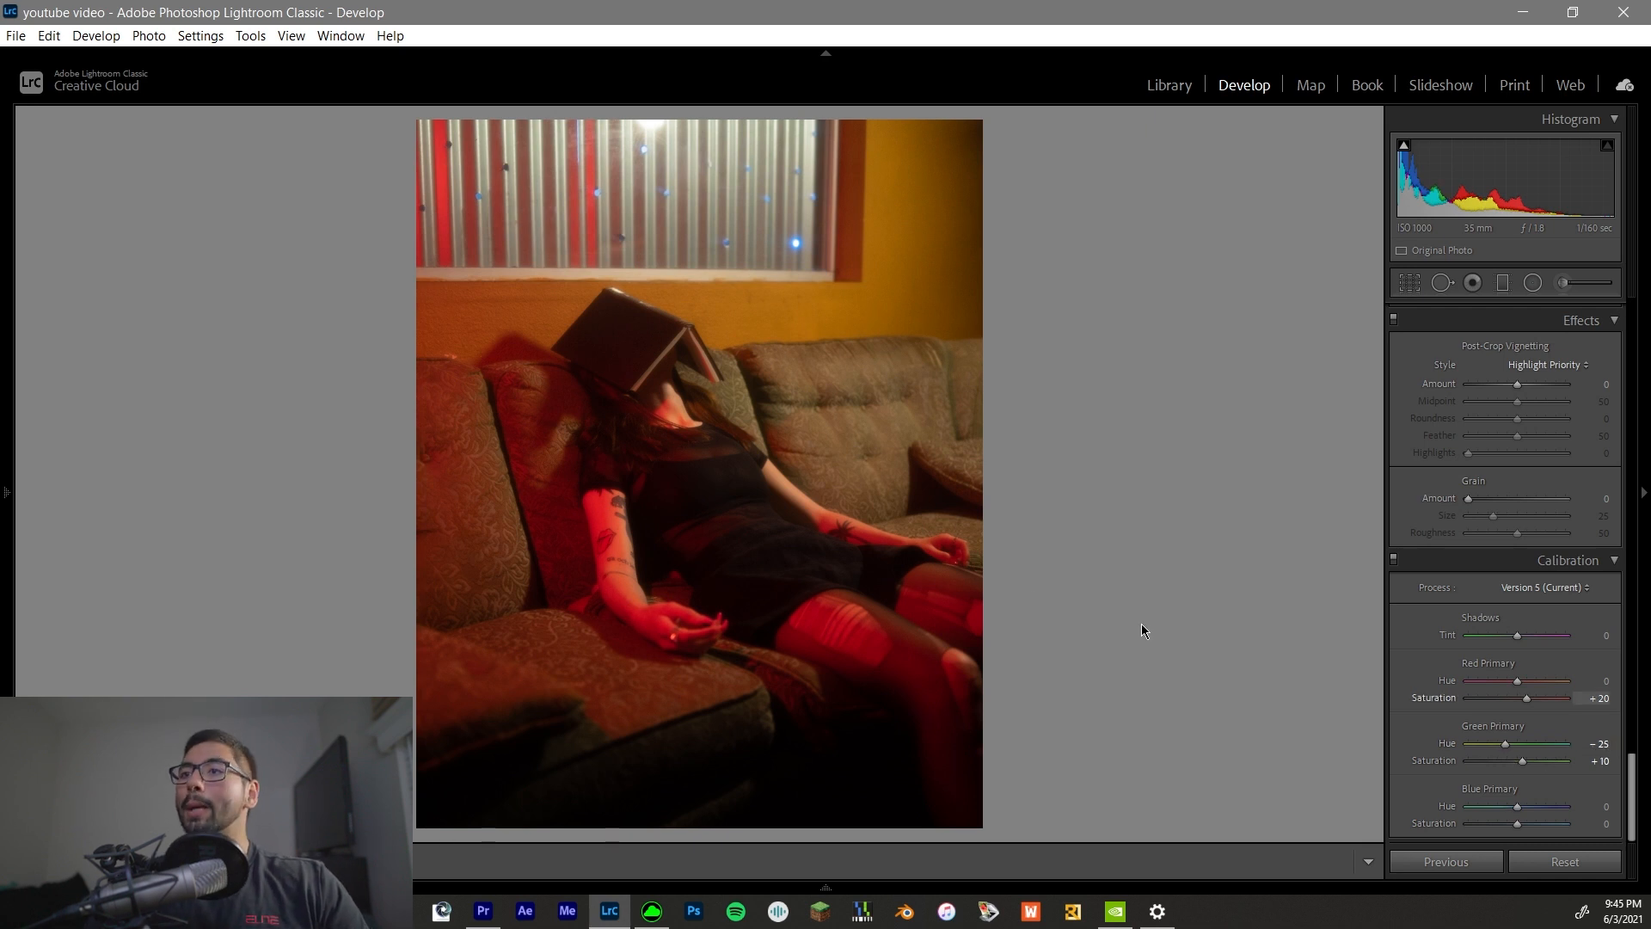
key(backslash)
key(backslash)
key(backslash)
key(backslash)
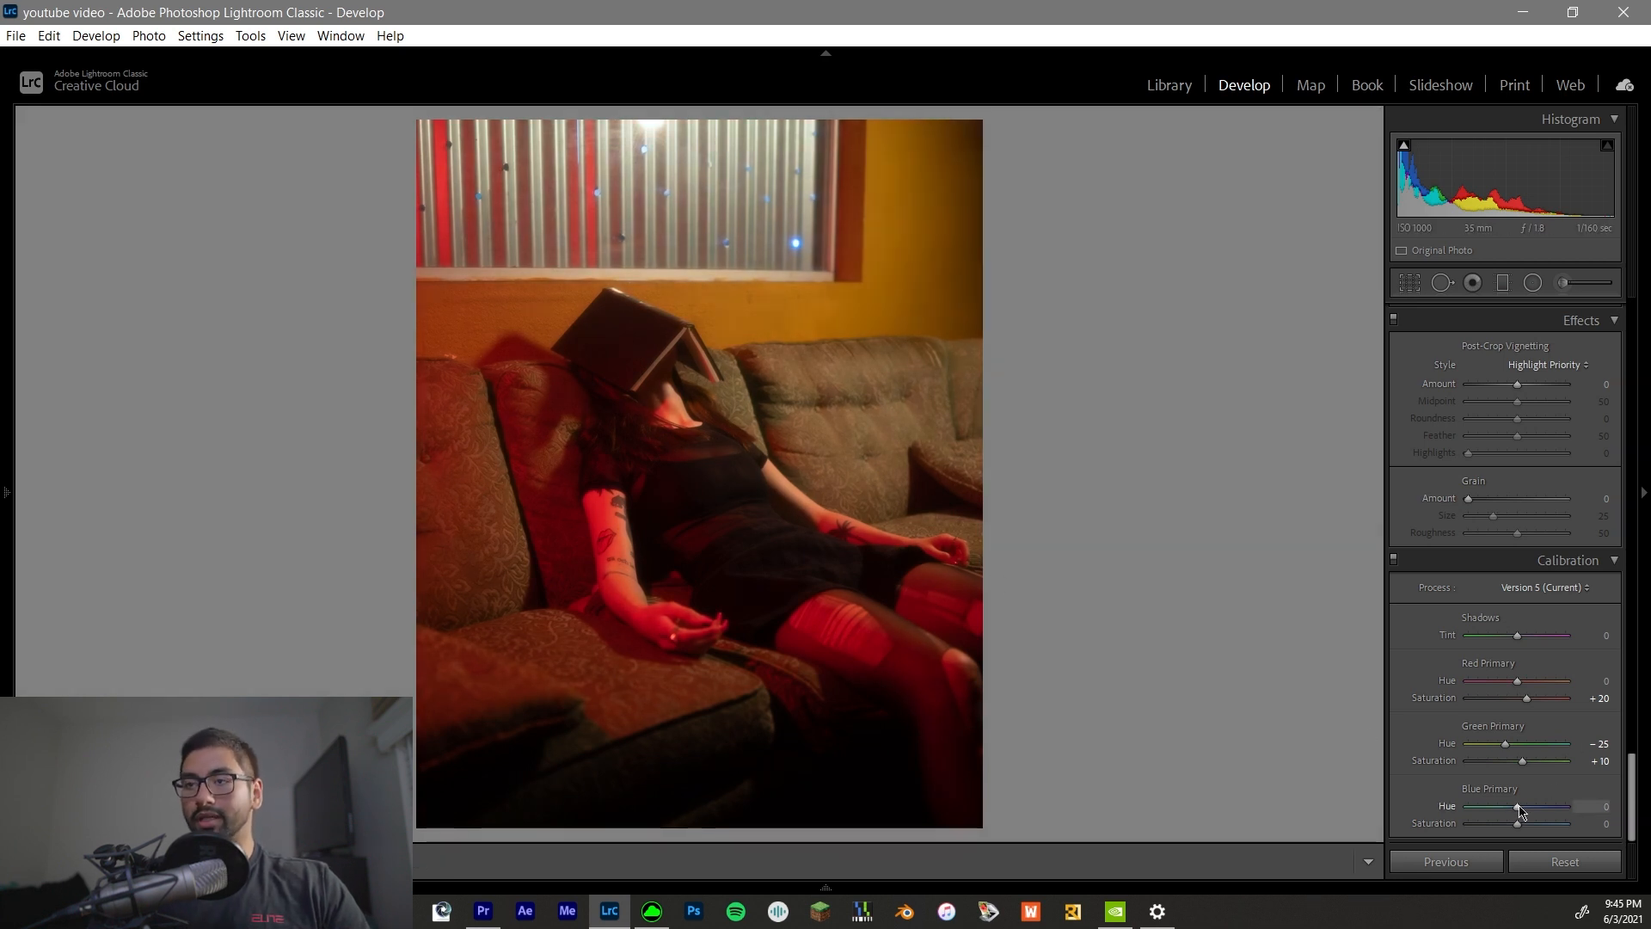
Set the Blue Primary hue in the Calibration settings to +20 and compare the photo with calibration off and on.
drag(1519, 811, 1545, 814)
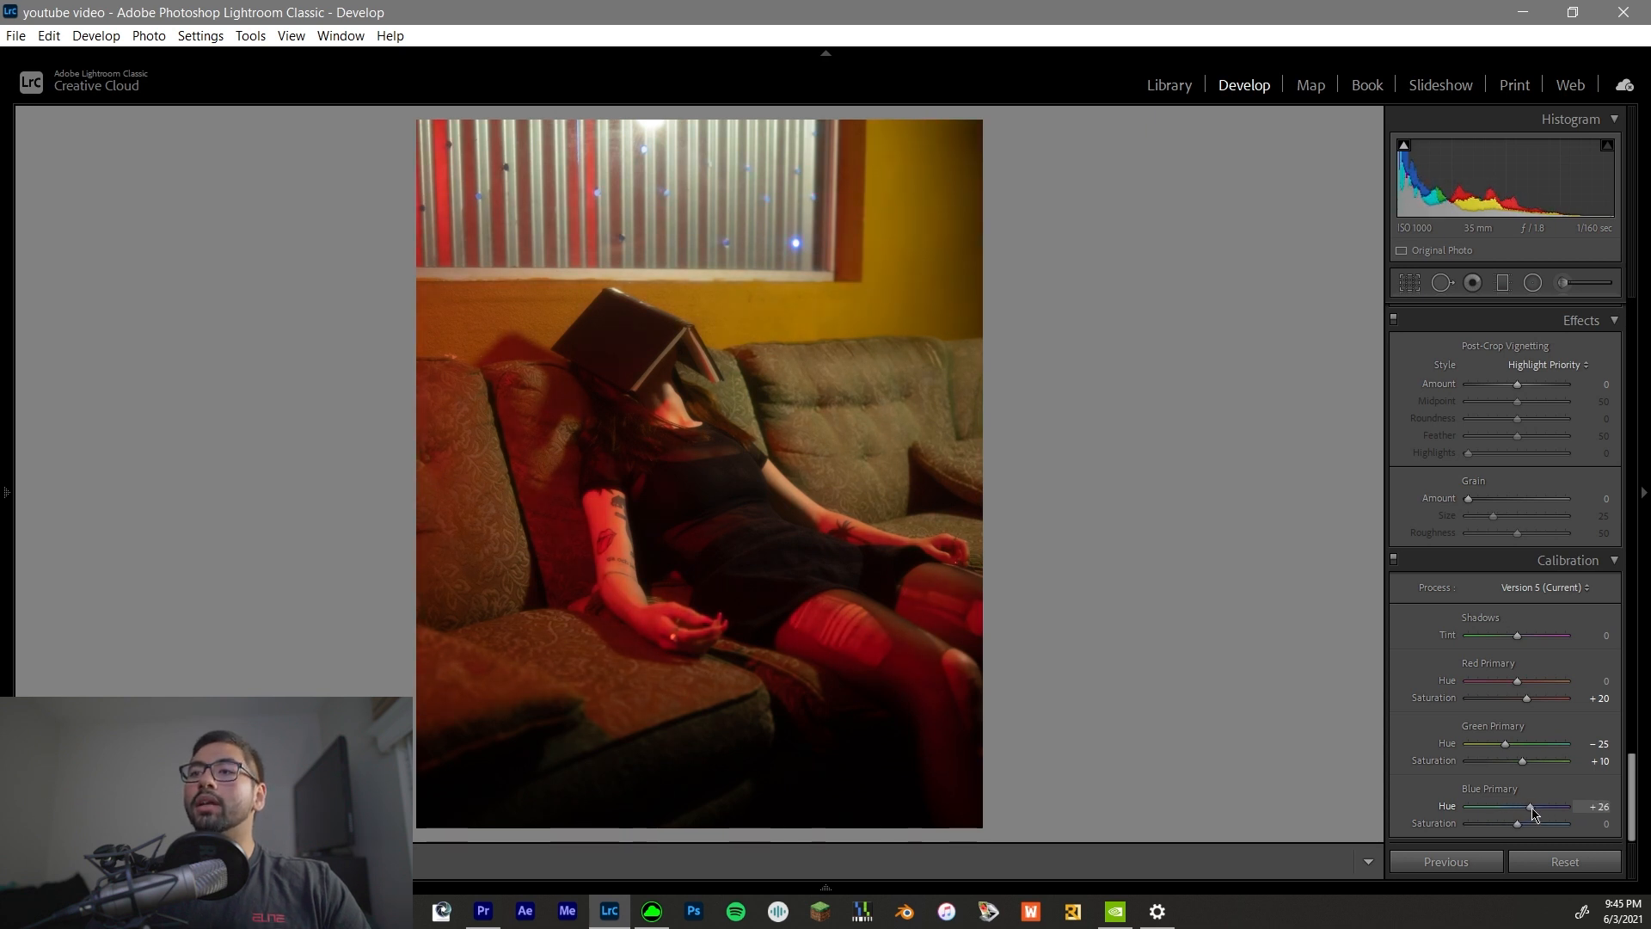
drag(1528, 808, 1530, 808)
click(1604, 805)
text(20)
key(Return)
click(1394, 559)
click(1394, 559)
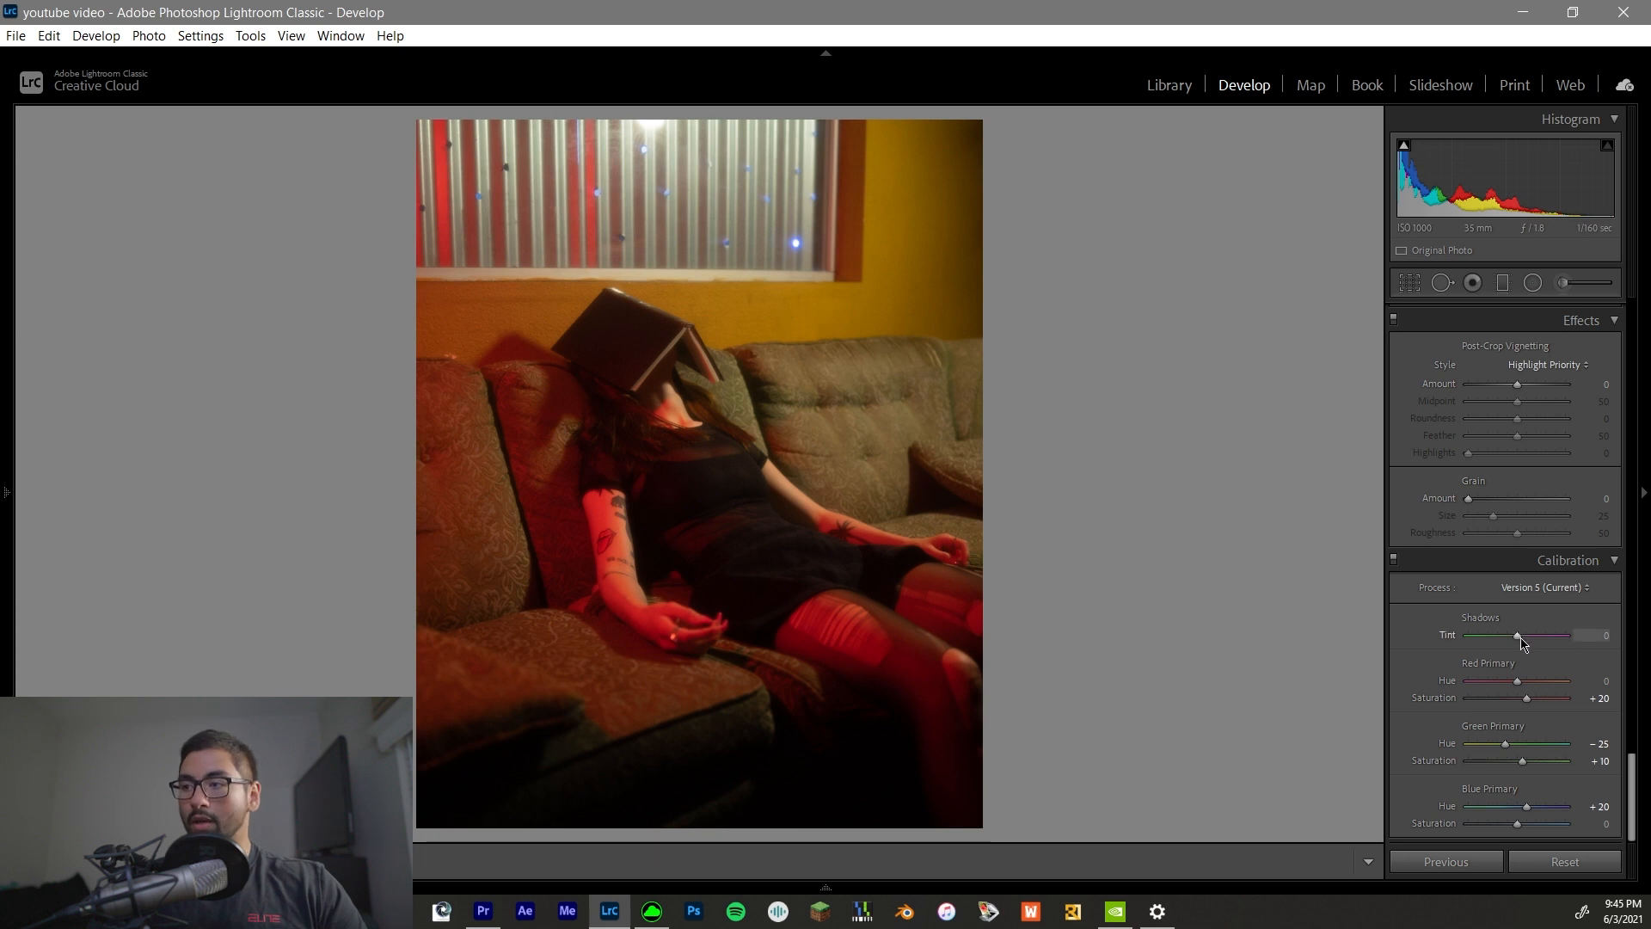
Set the Shadows tint in the Calibration settings to -10.
mouse_move(1517, 637)
mouse_down()
mouse_move(1494, 641)
mouse_move(1508, 645)
mouse_up()
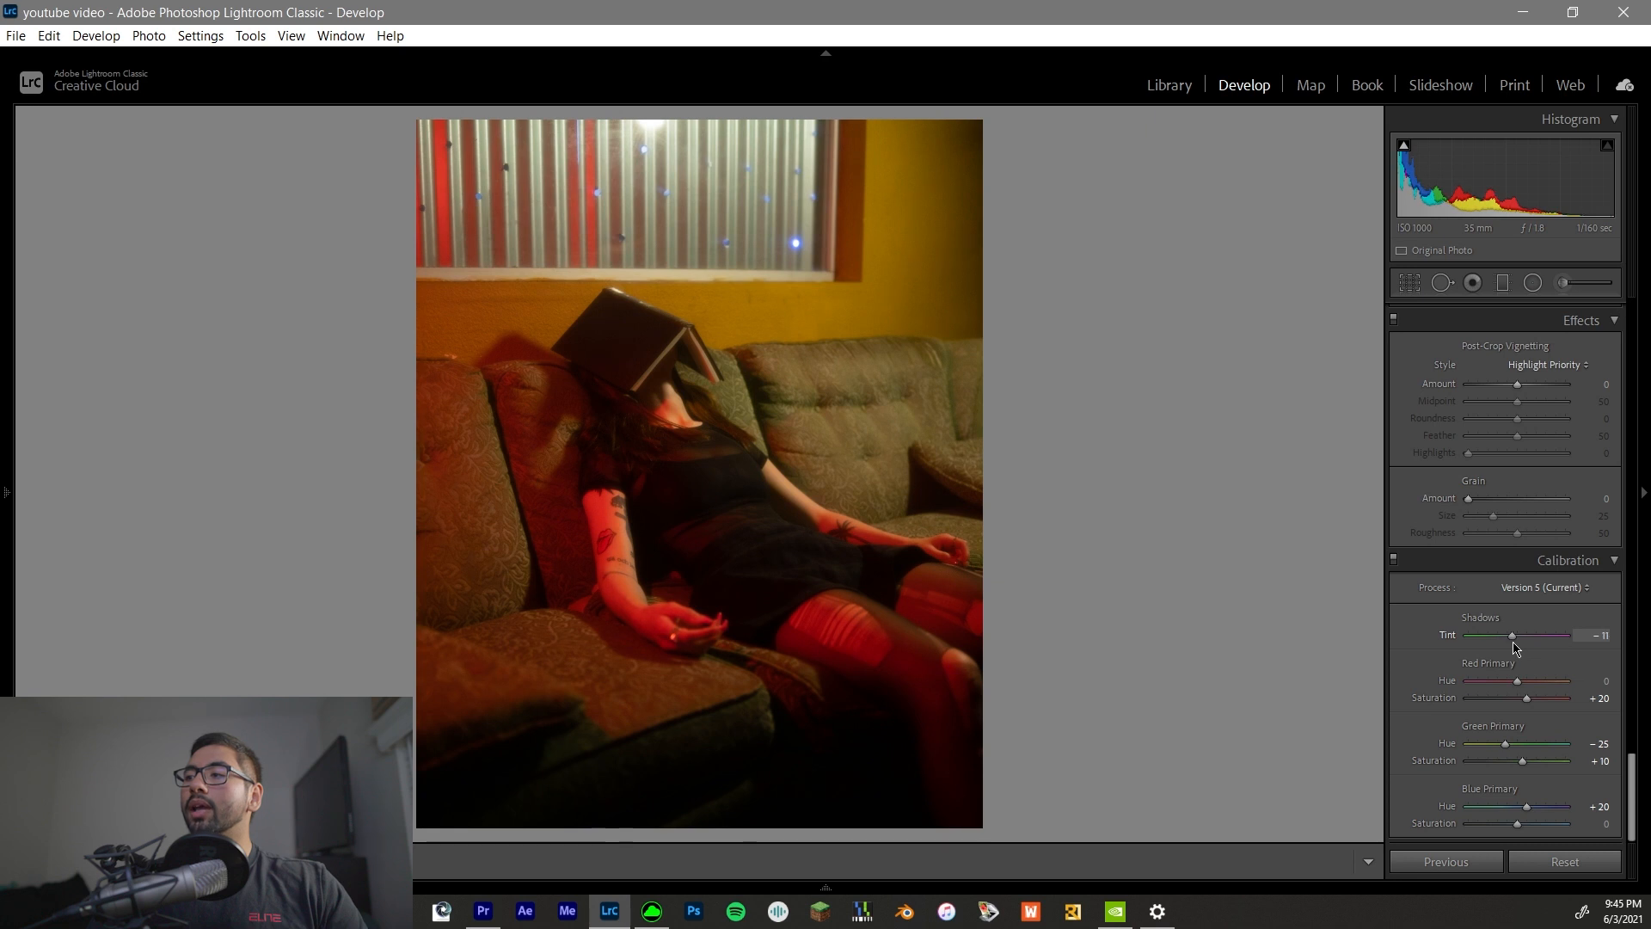
click(1605, 634)
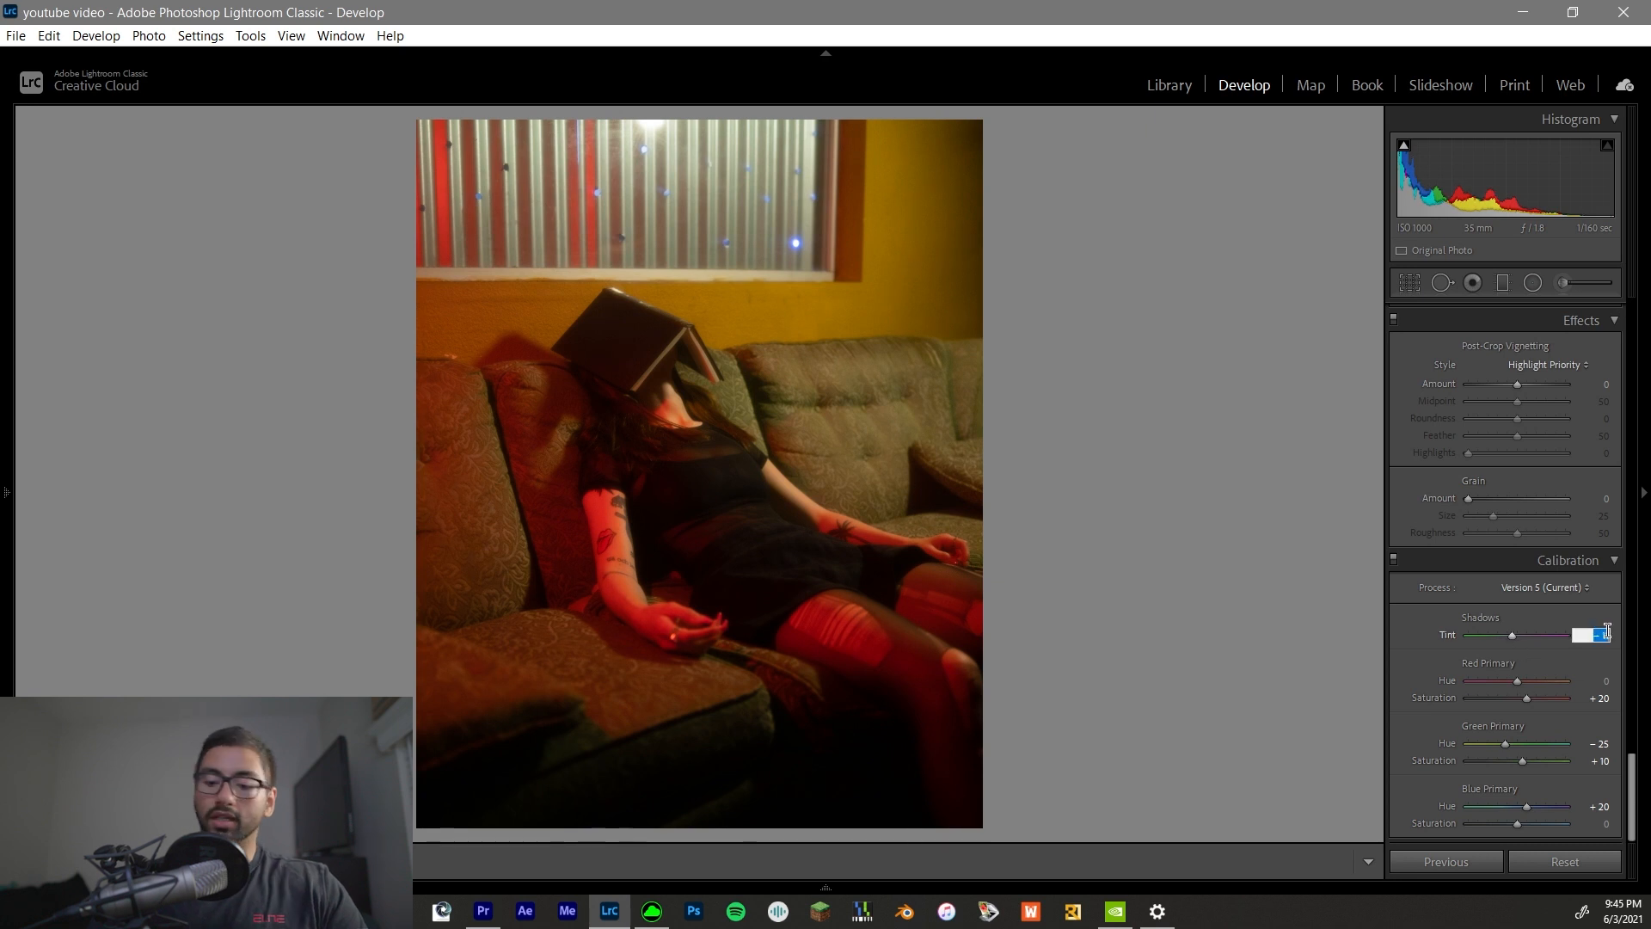
text(-10)
key(Return)
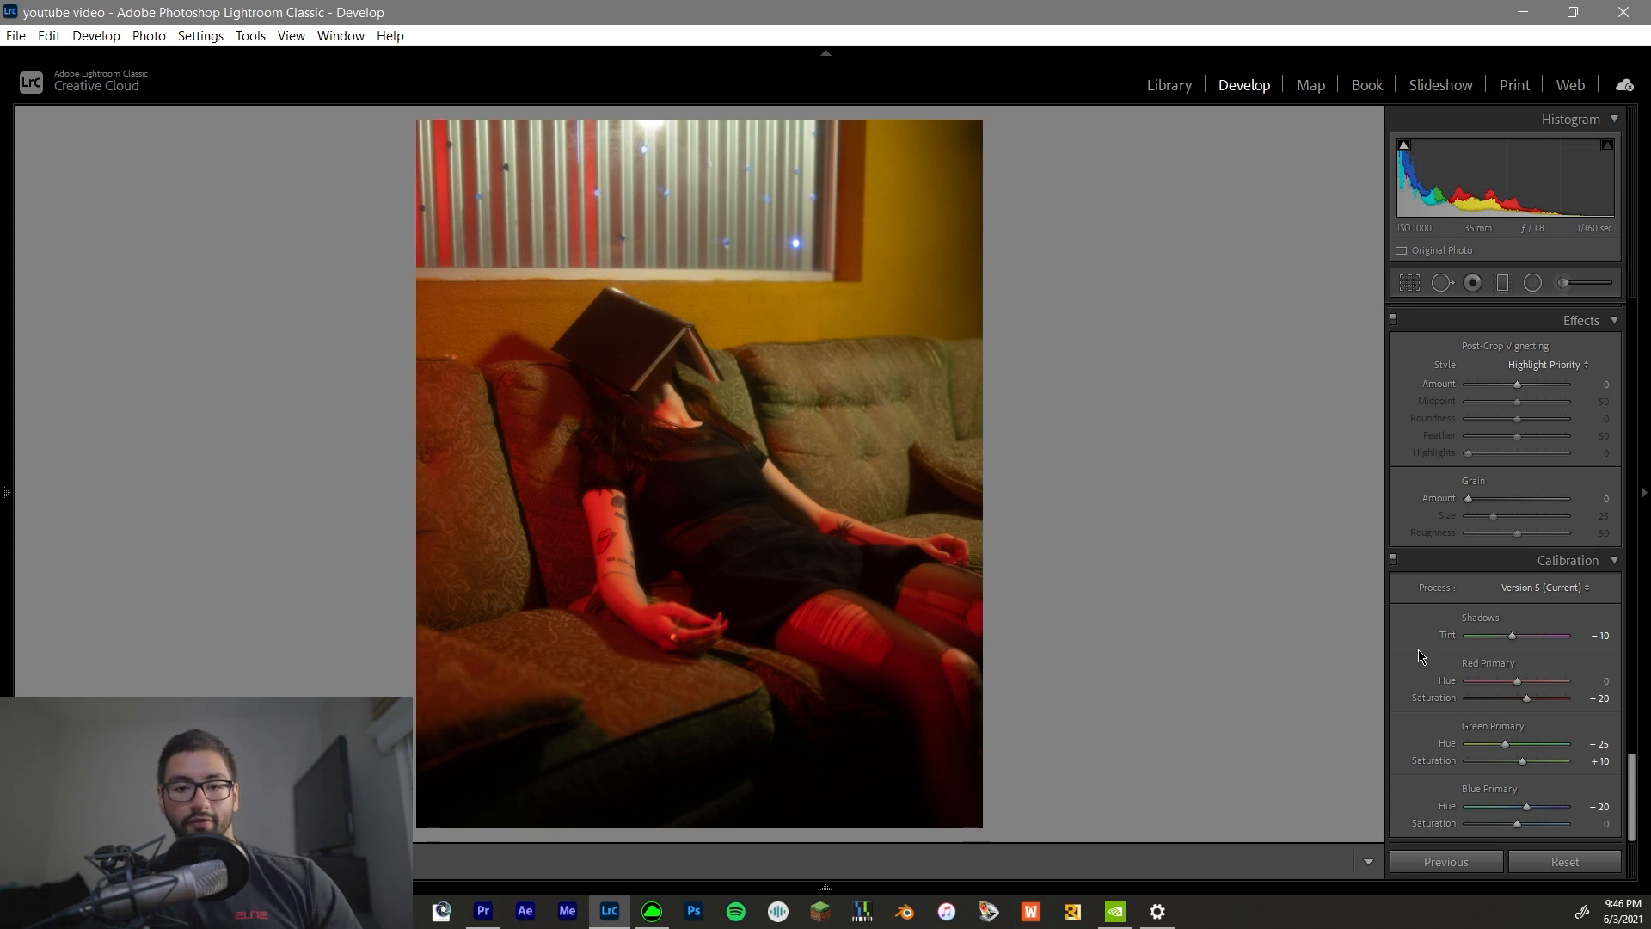
Look through the Transform, Effects, Calibration, Color Grading, HSL and Tone Curve settings to find where to continue adjusting the colors.
scroll(1419, 657, up, 5)
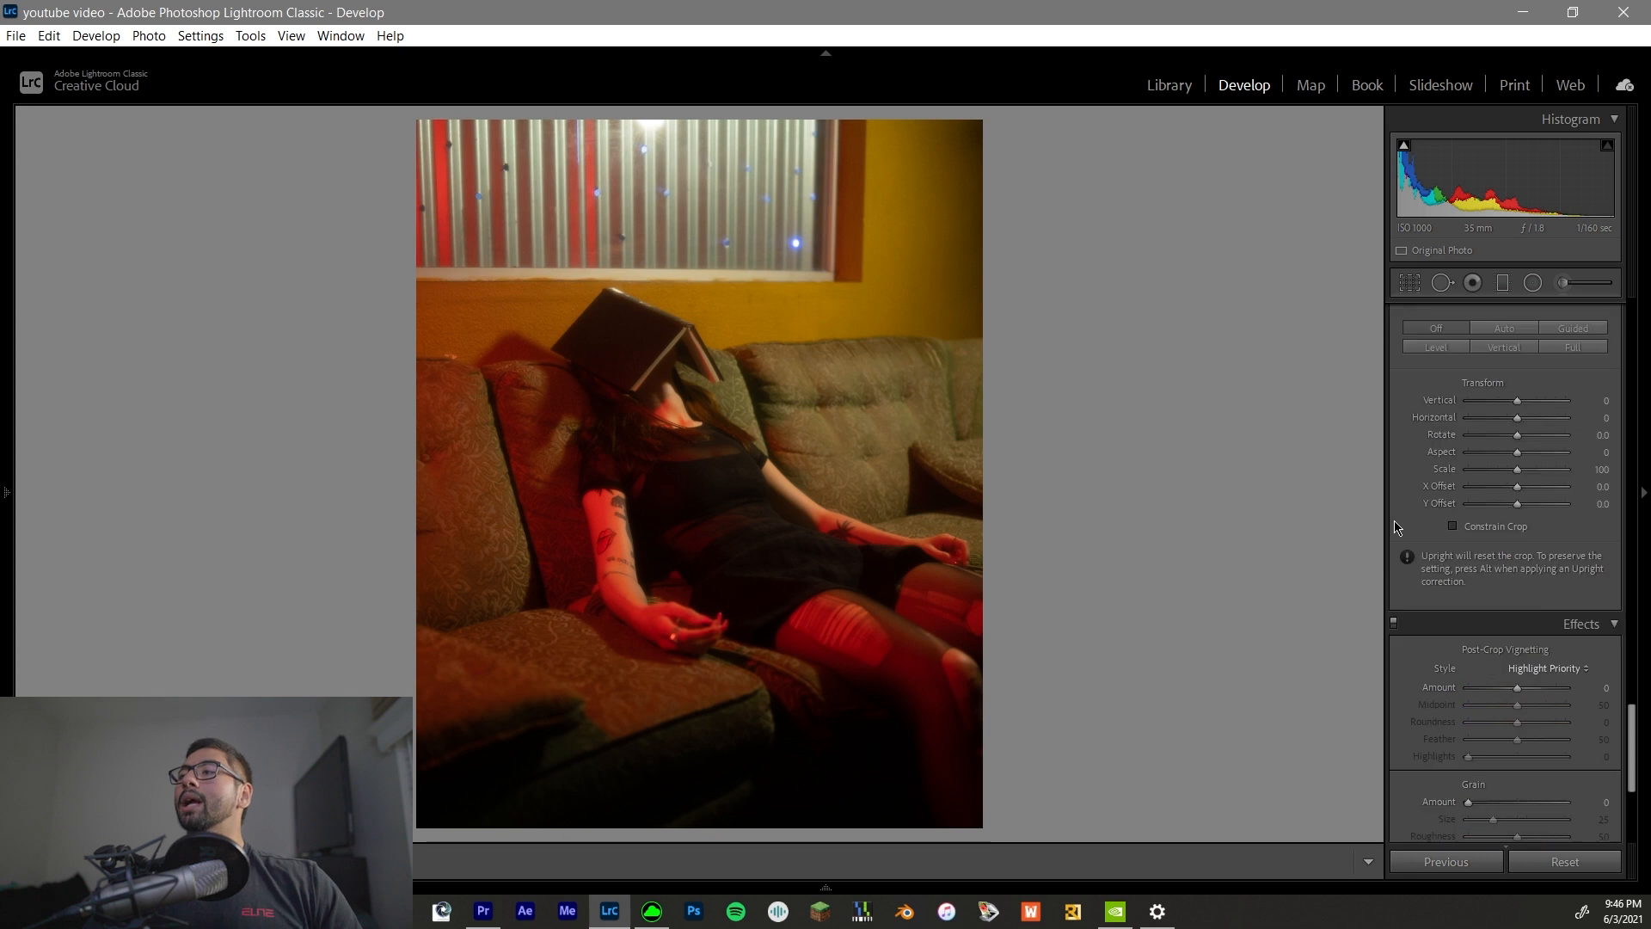
scroll(1416, 516, down, 5)
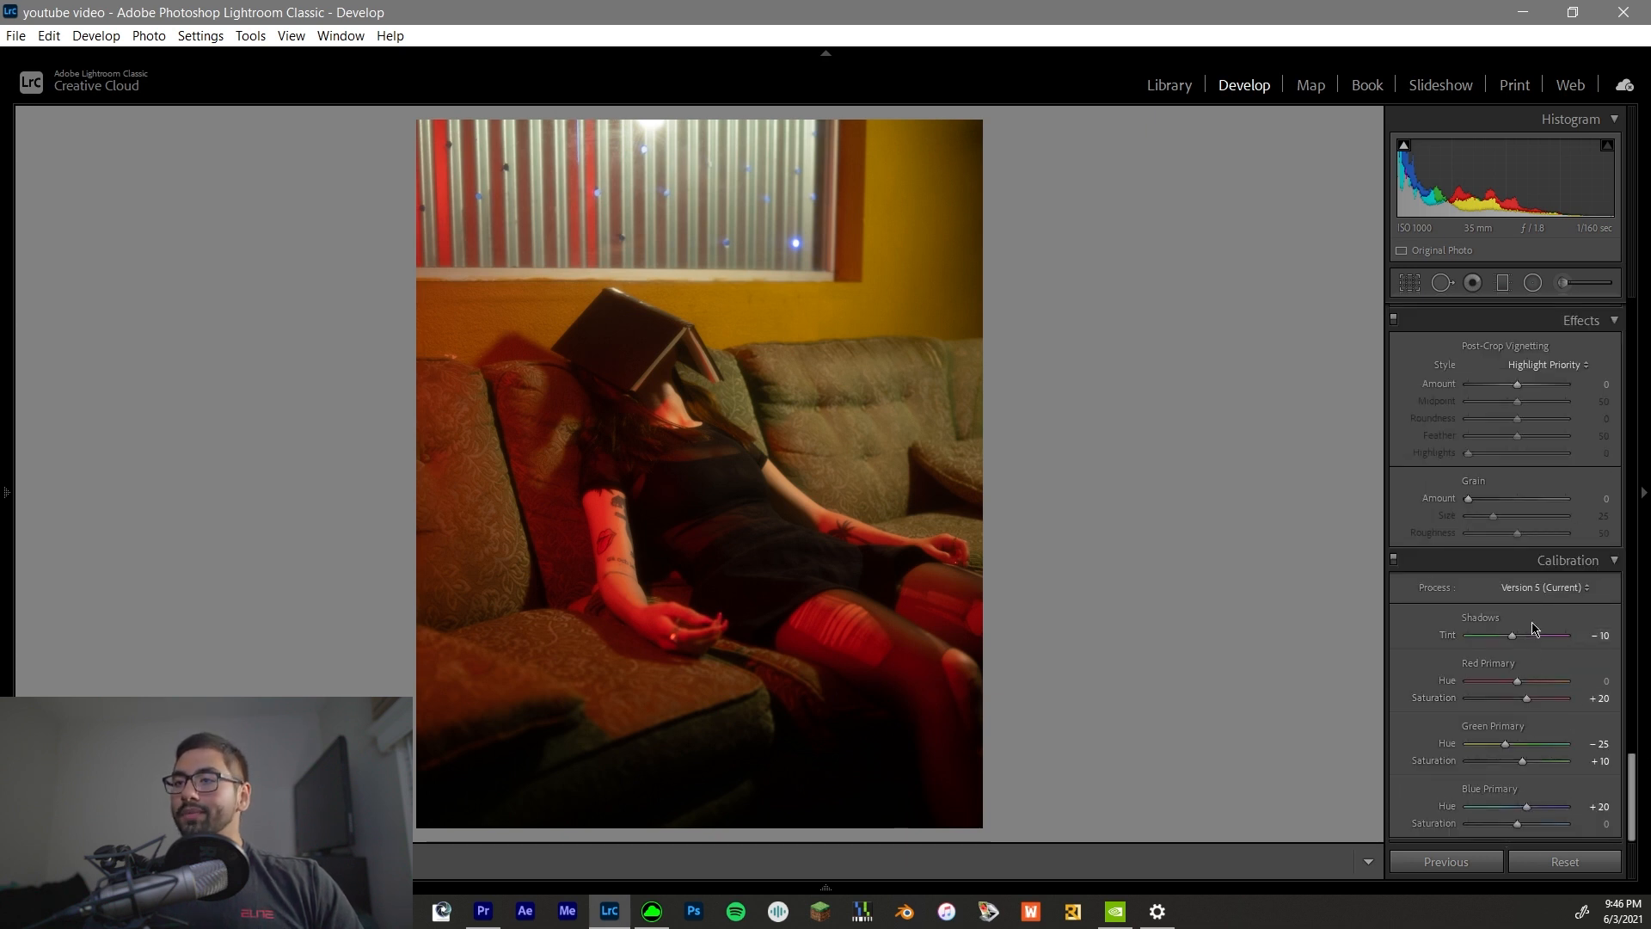
scroll(1421, 525, up, 10)
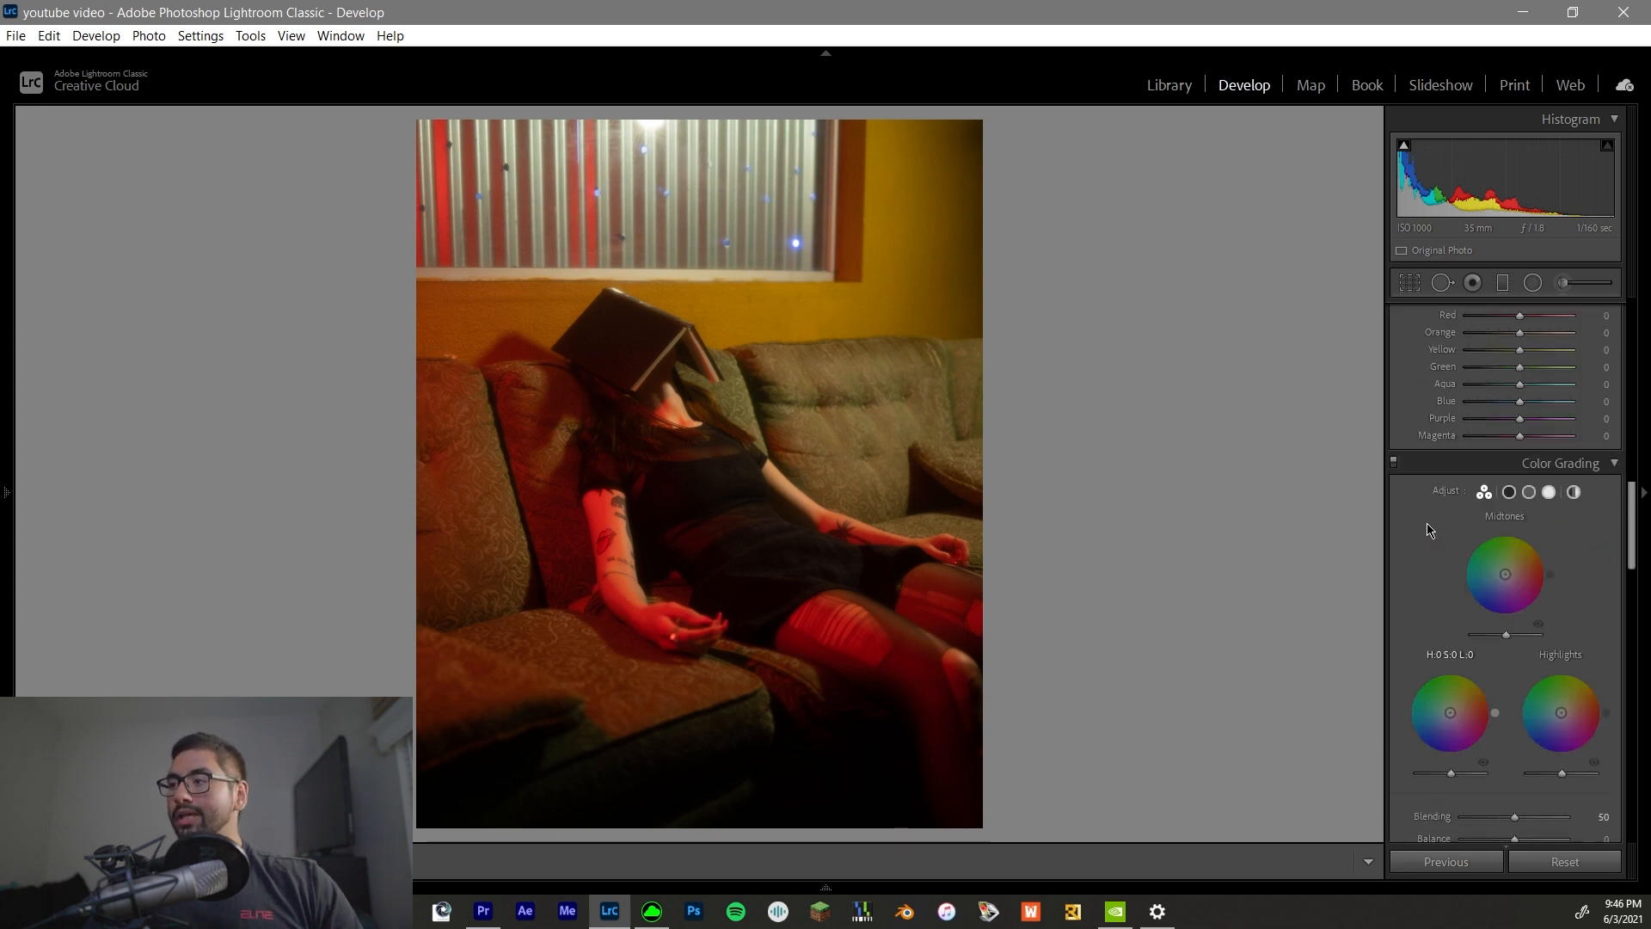
scroll(1430, 520, up, 3)
scroll(1430, 516, down, 5)
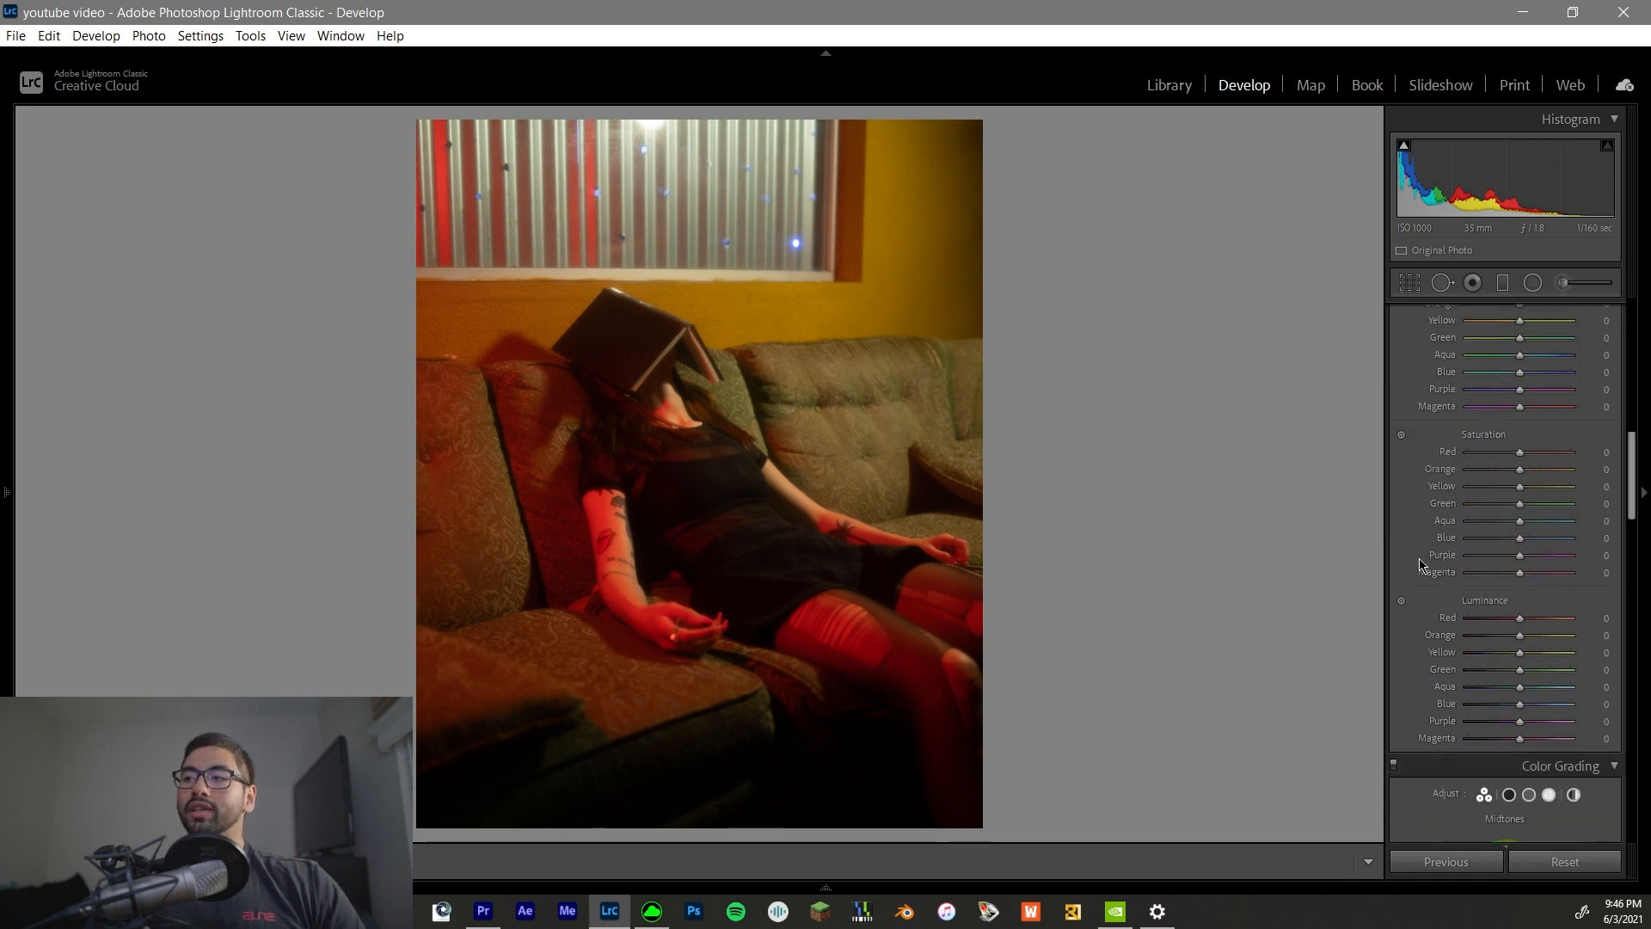
scroll(1445, 535, up, 2)
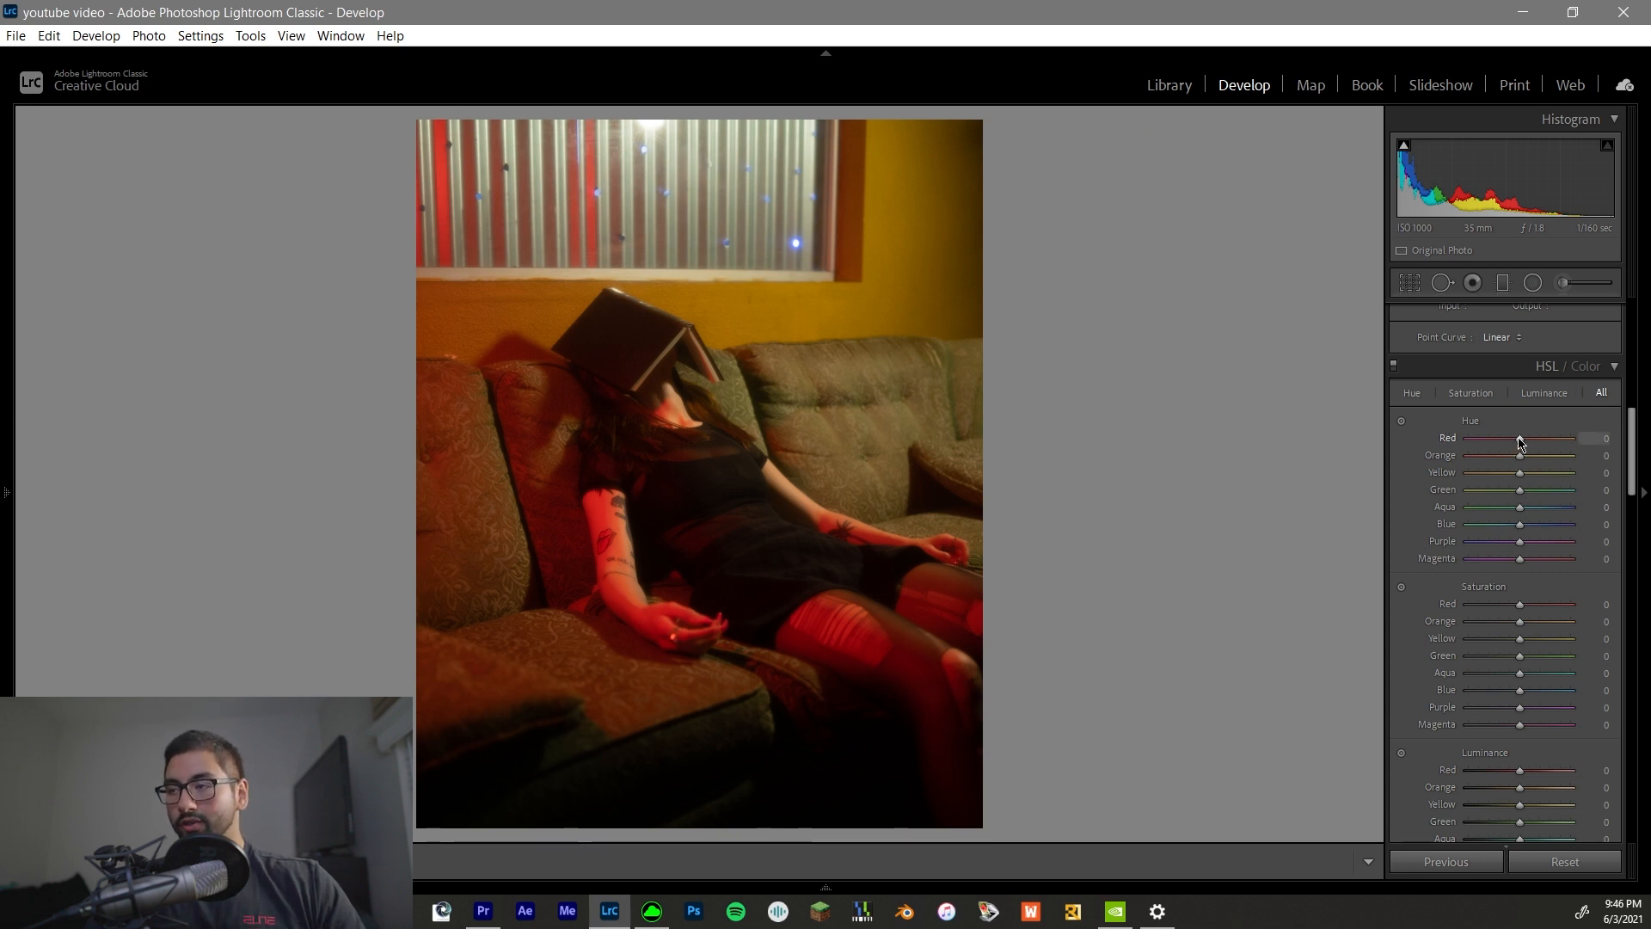
scroll(1395, 499, down, 4)
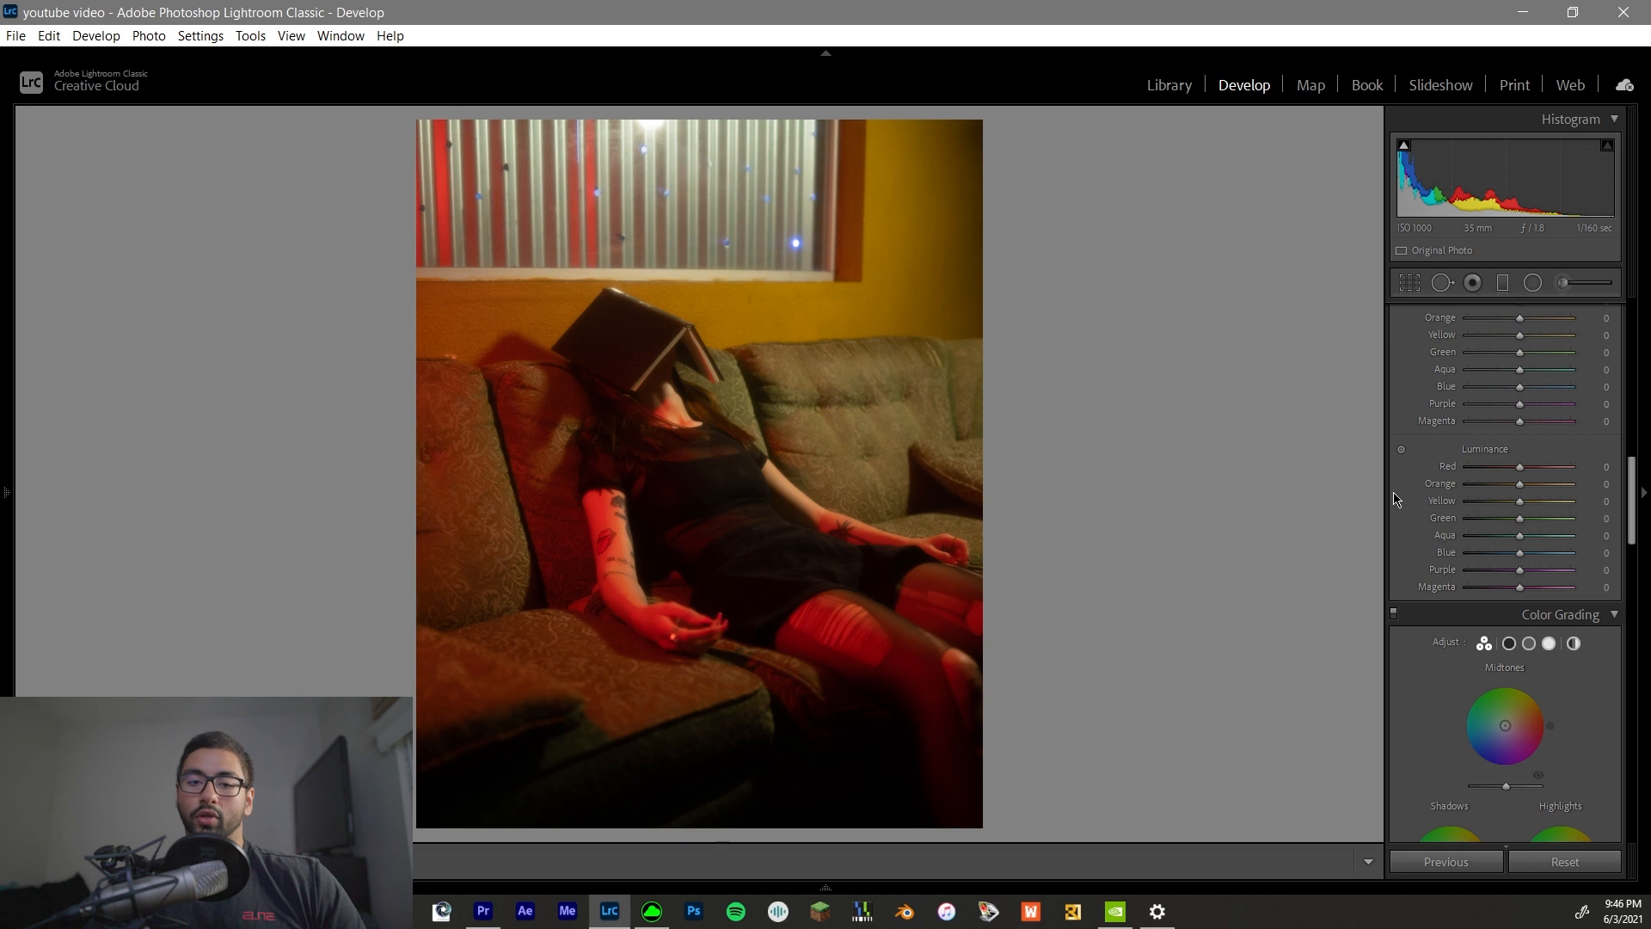
scroll(1416, 490, up, 6)
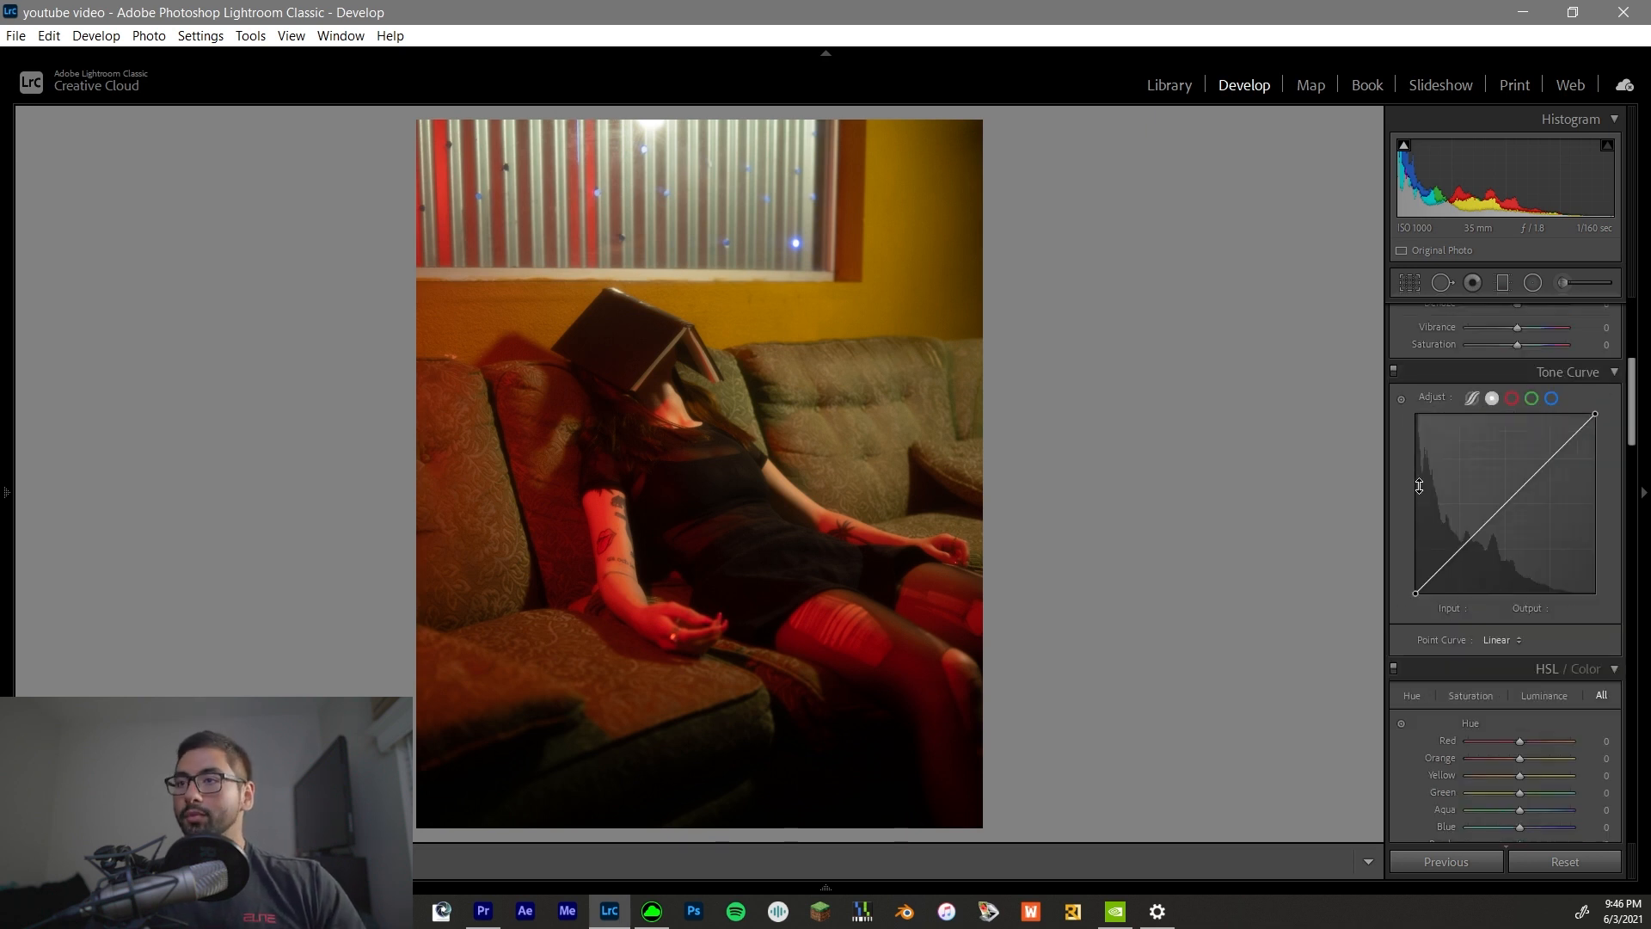
scroll(1429, 500, down, 6)
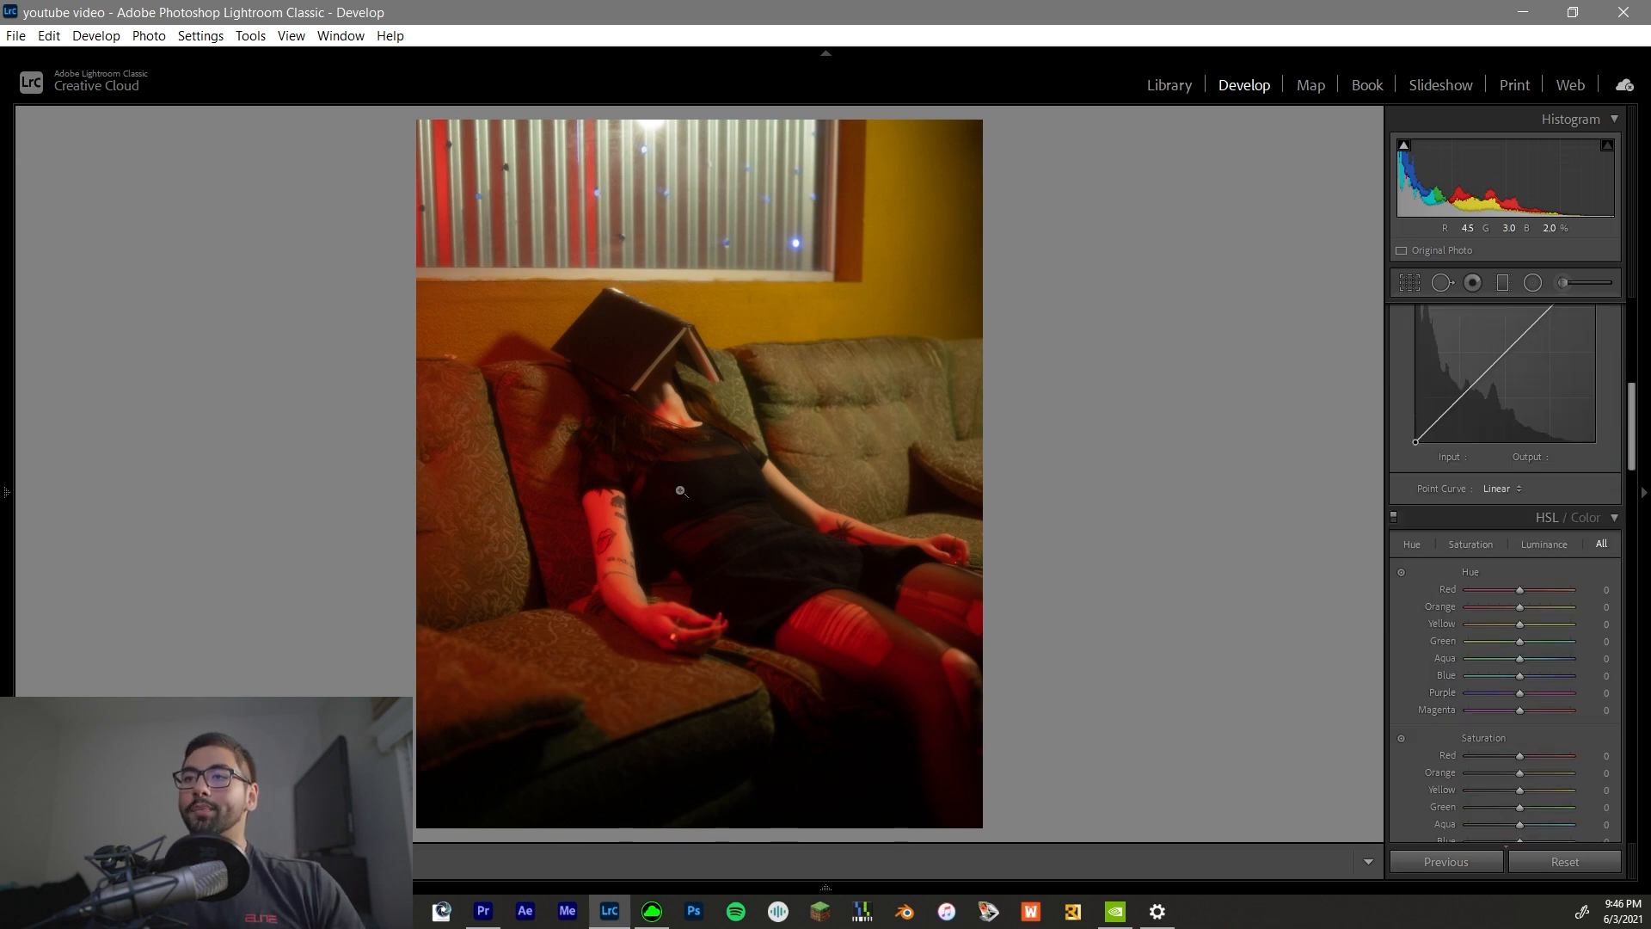
Set the Red saturation in the HSL settings to +50.
mouse_move(1525, 456)
mouse_down()
mouse_move(1592, 450)
mouse_move(1485, 461)
mouse_move(1585, 456)
mouse_move(1530, 468)
mouse_up()
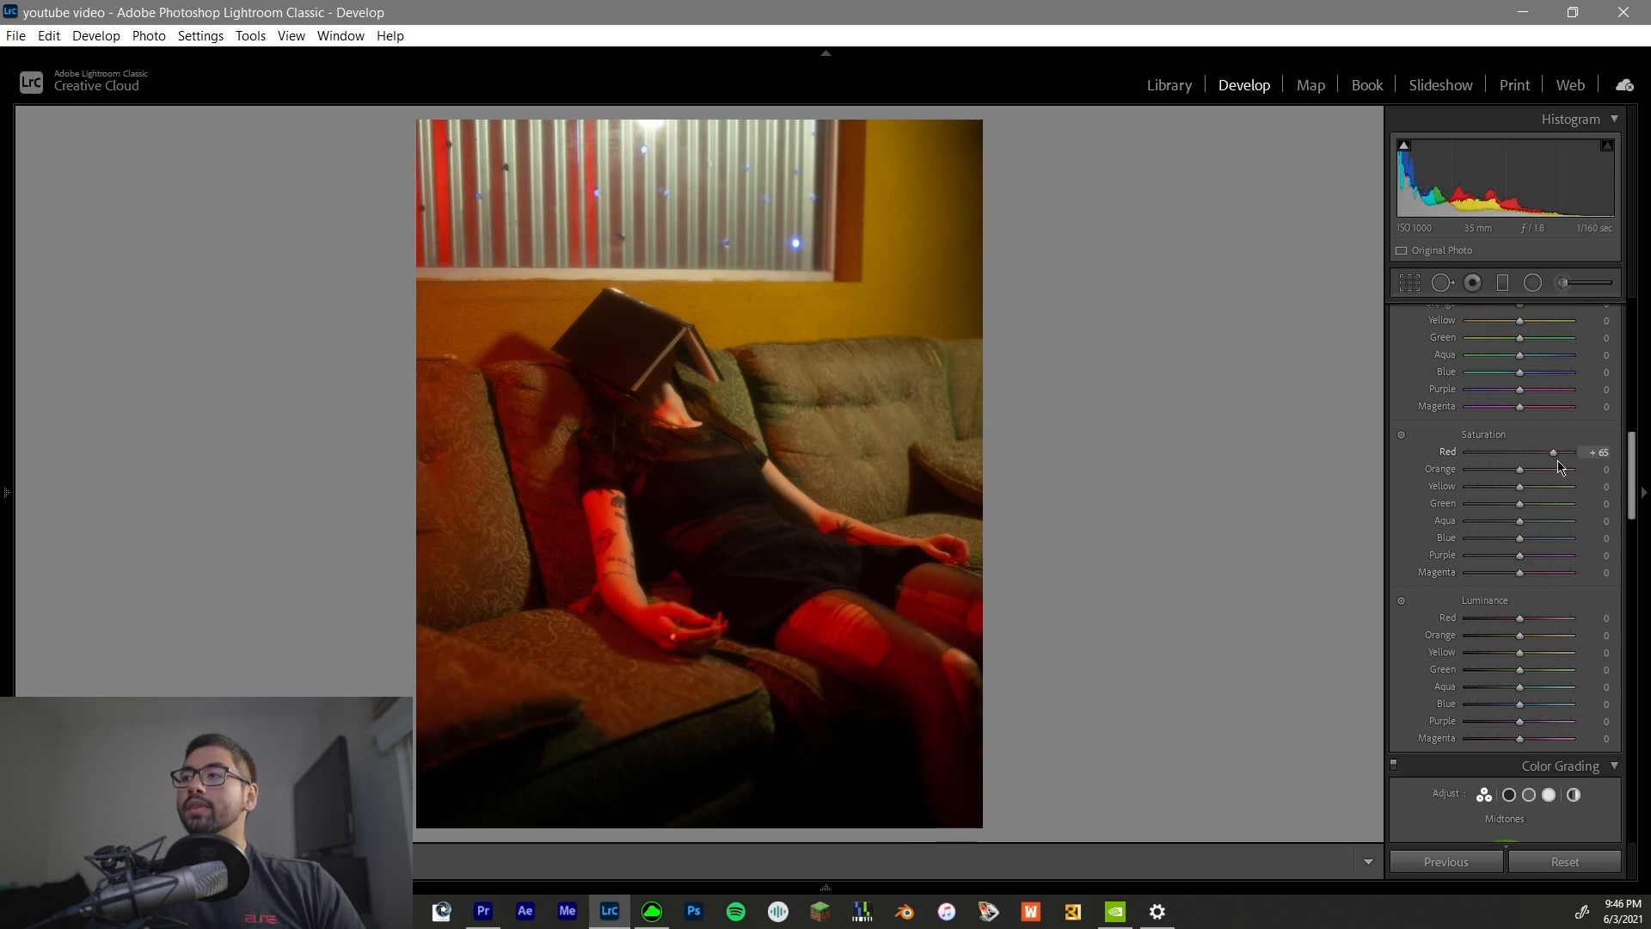
click(1600, 455)
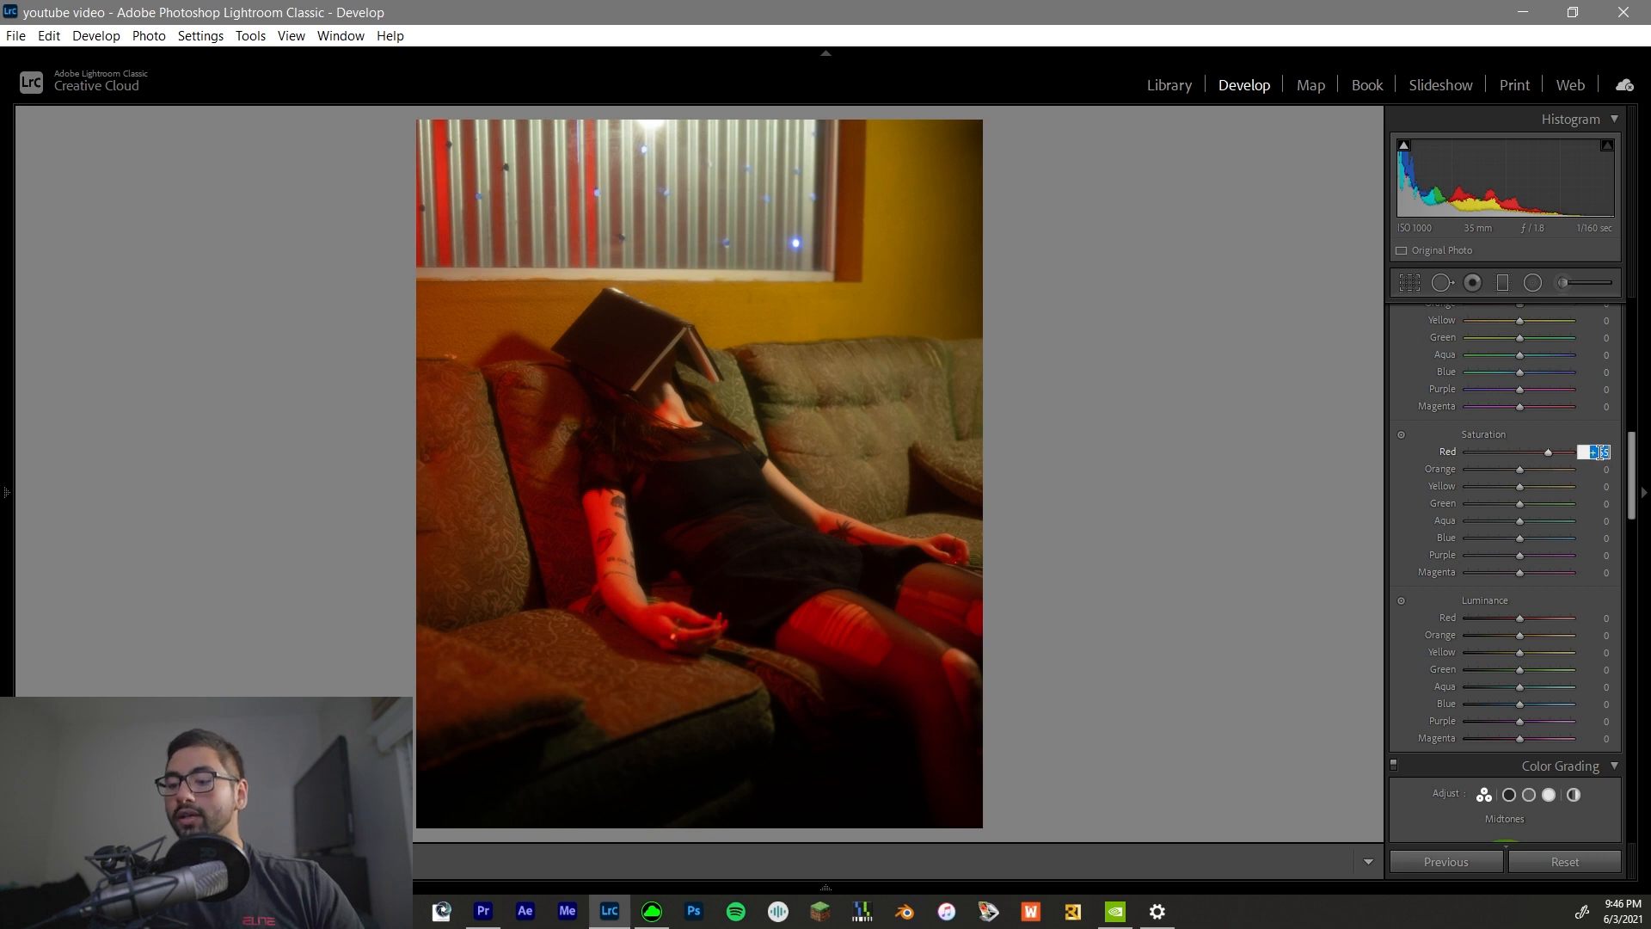
text(50)
key(Return)
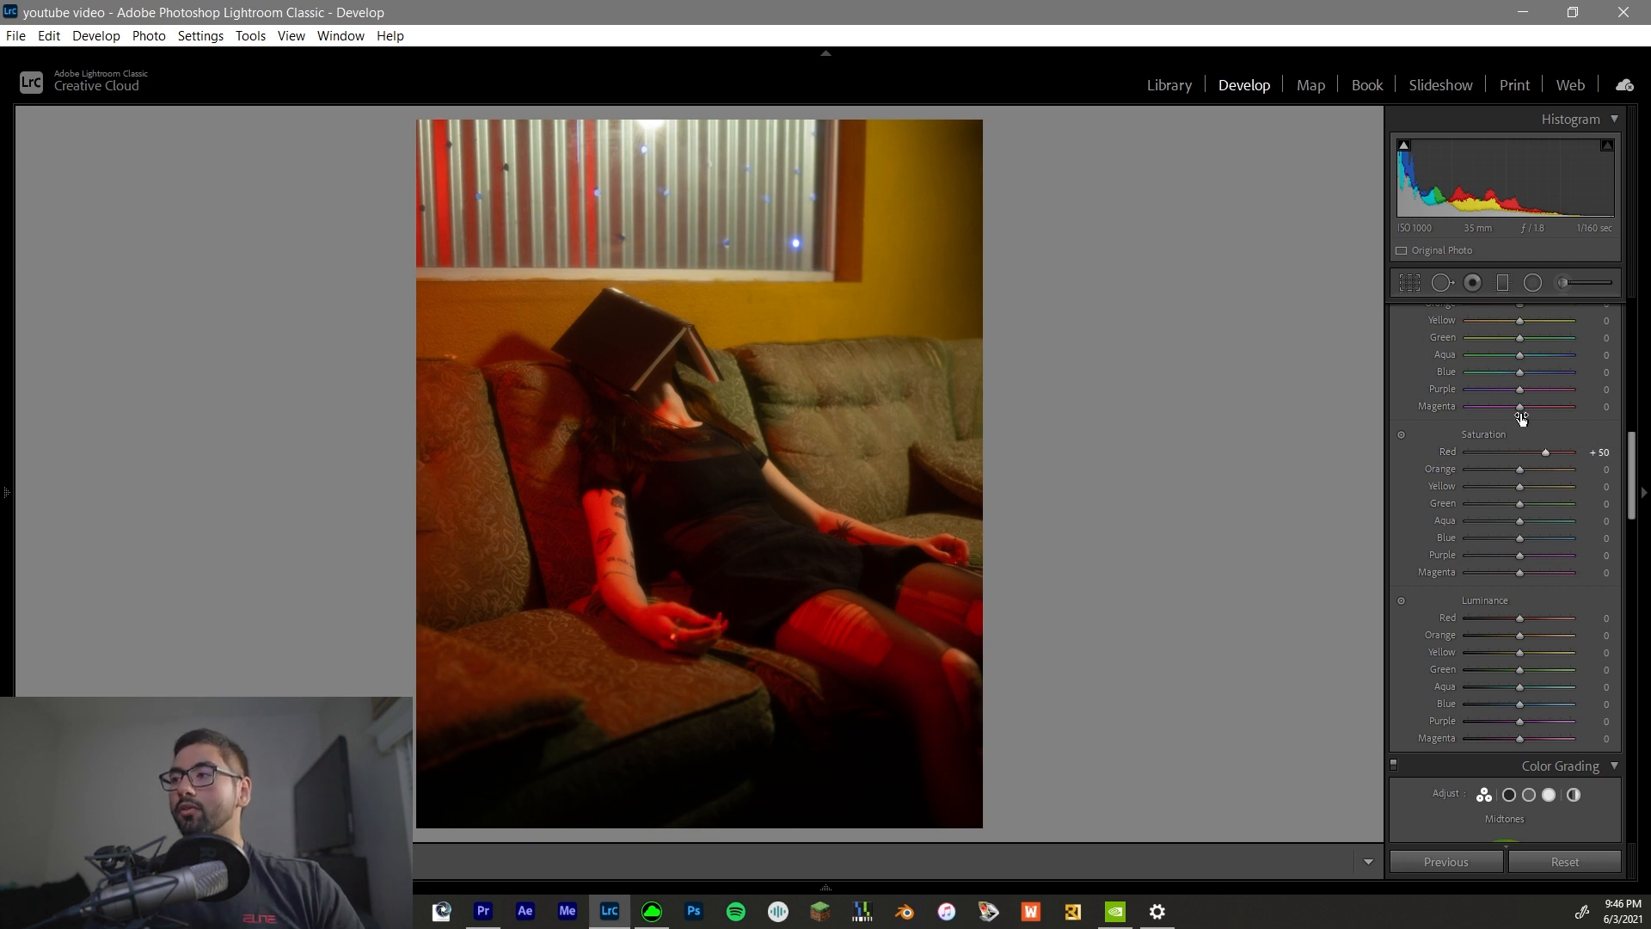
In the HSL hue settings, set Yellow to +15 and Green to -35, and test the other colors' hues while leaving them at 0.
scroll(1442, 469, up, 3)
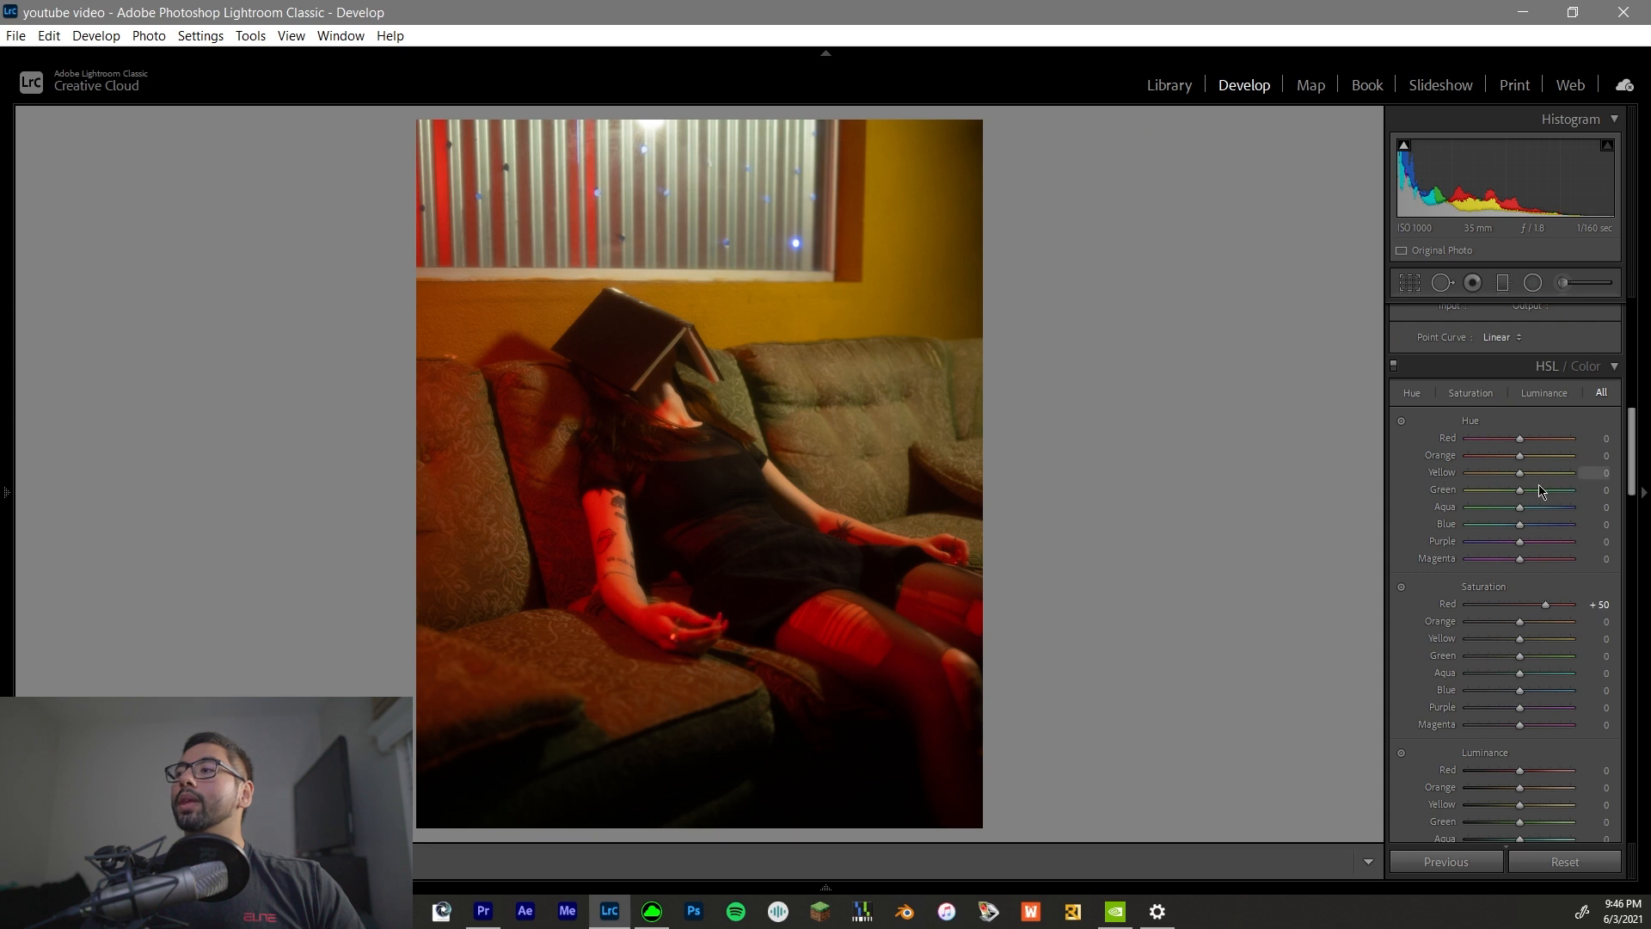
drag(1521, 460, 1592, 492)
double_click(1524, 455)
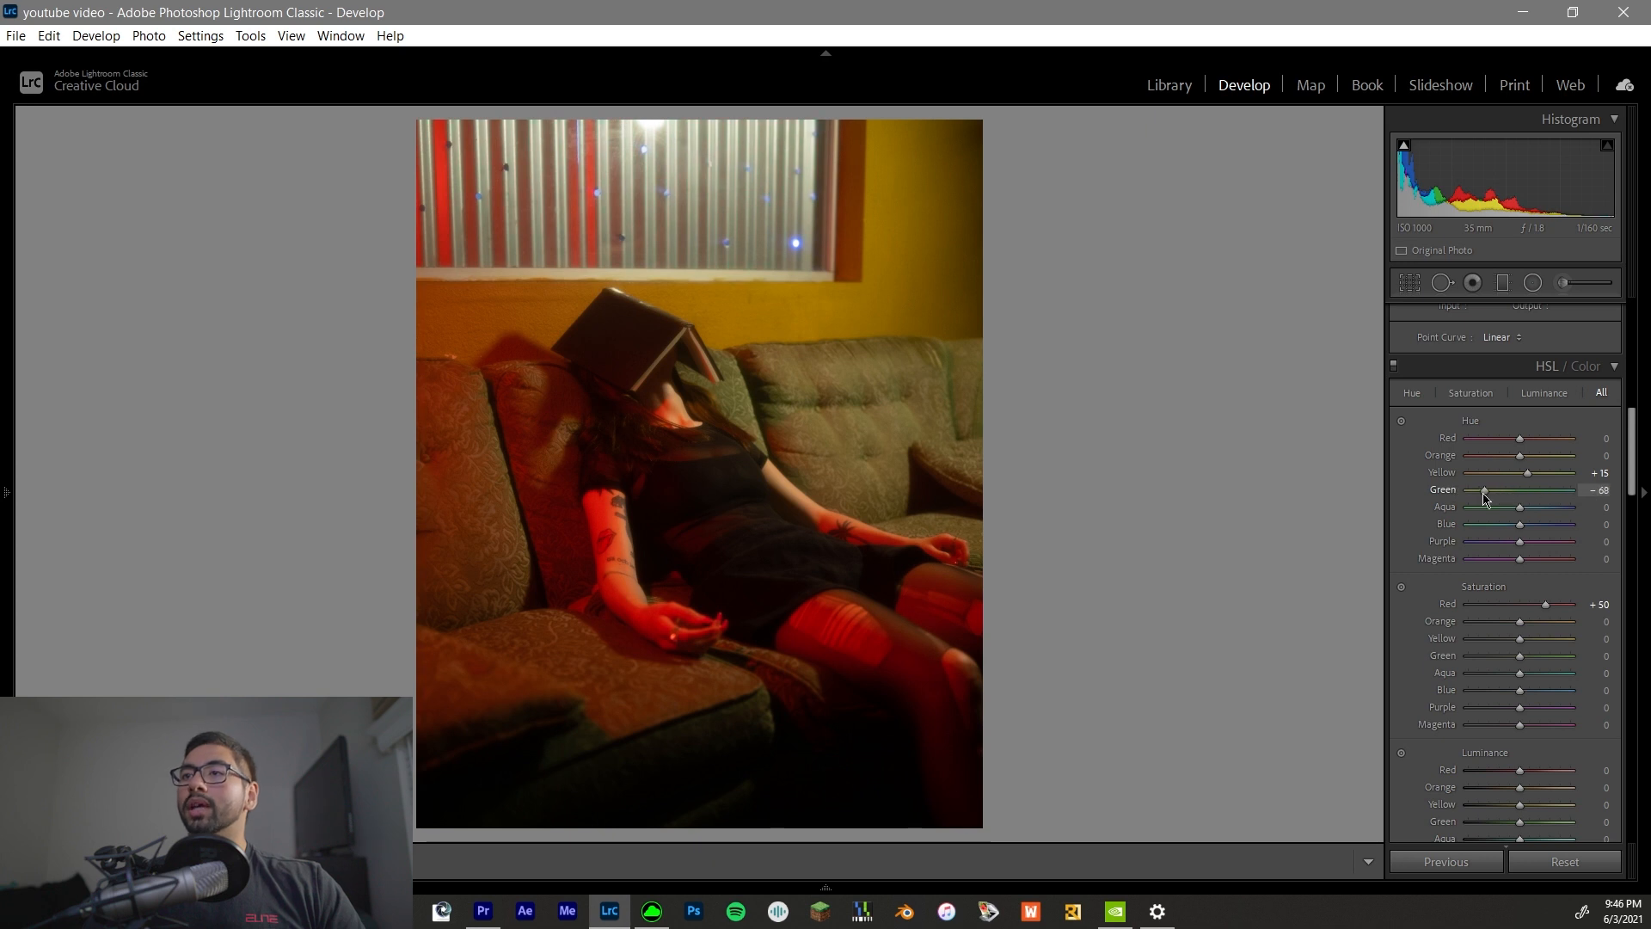
mouse_move(1516, 507)
mouse_down()
mouse_move(1518, 527)
mouse_move(1441, 525)
mouse_move(1518, 536)
mouse_up()
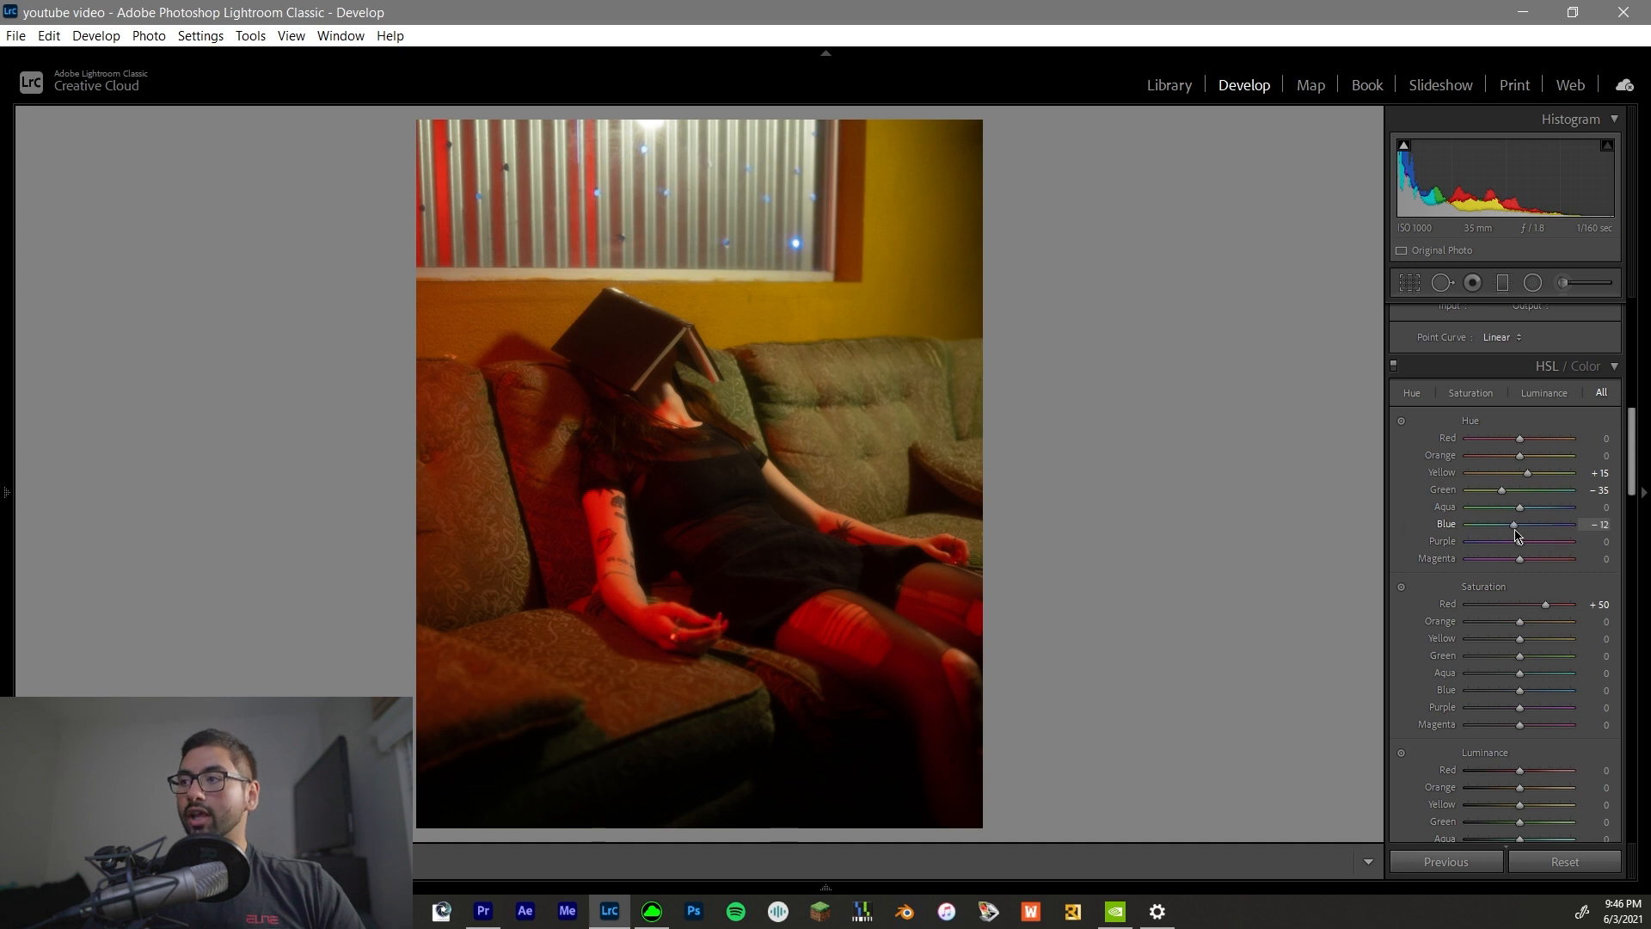
drag(1518, 535, 1522, 538)
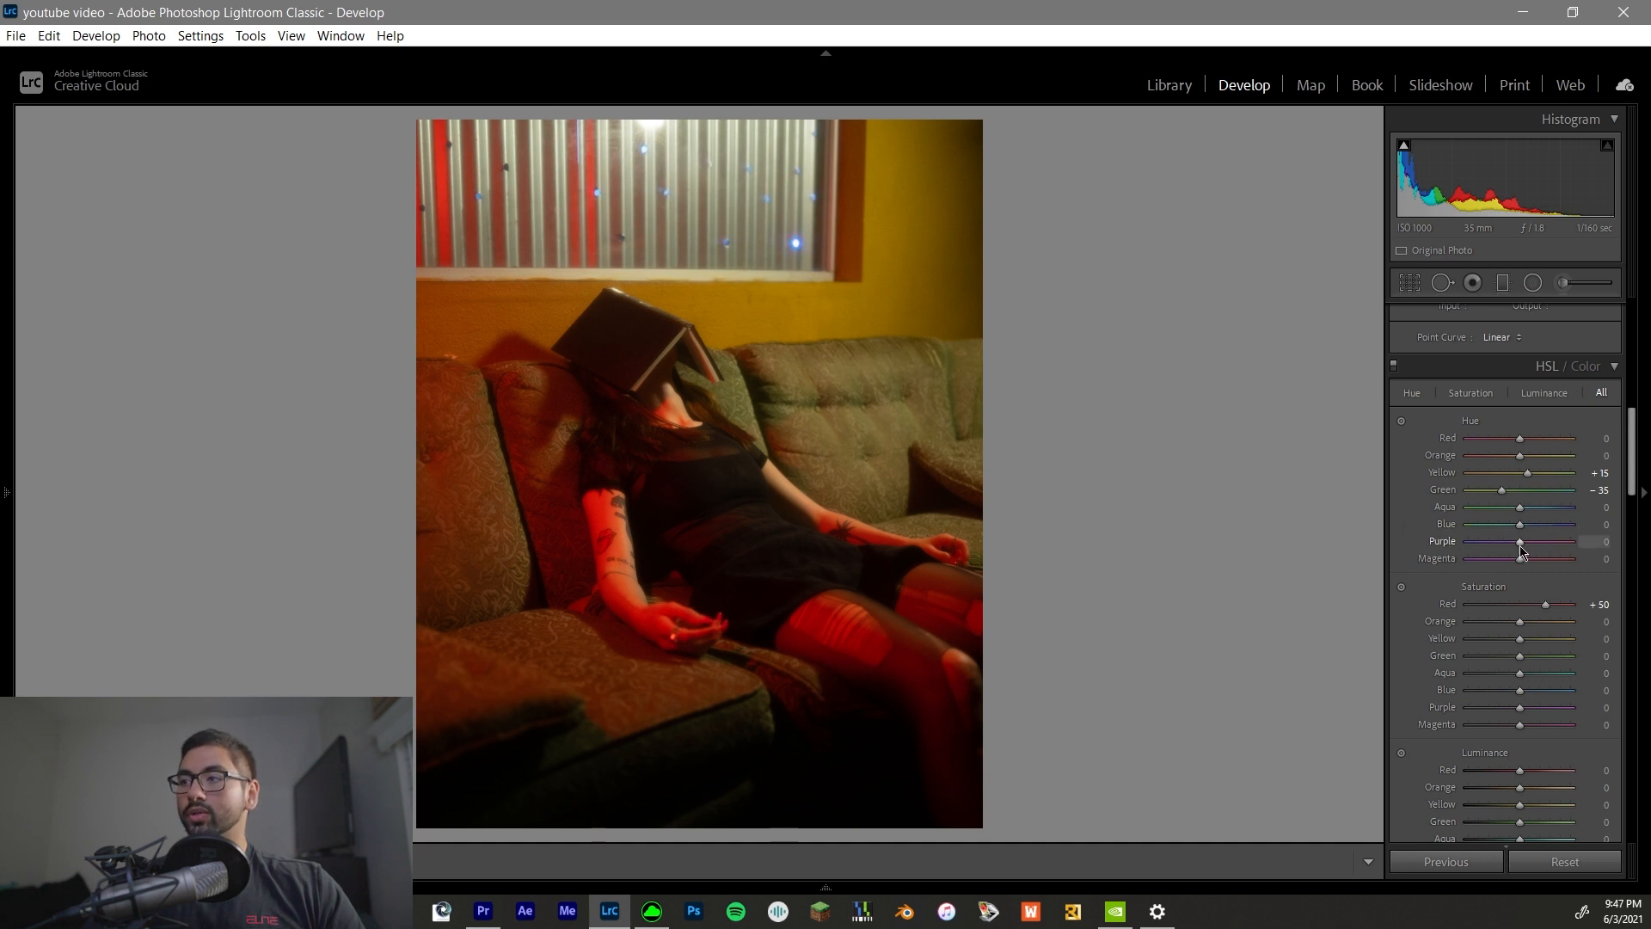
click(1520, 542)
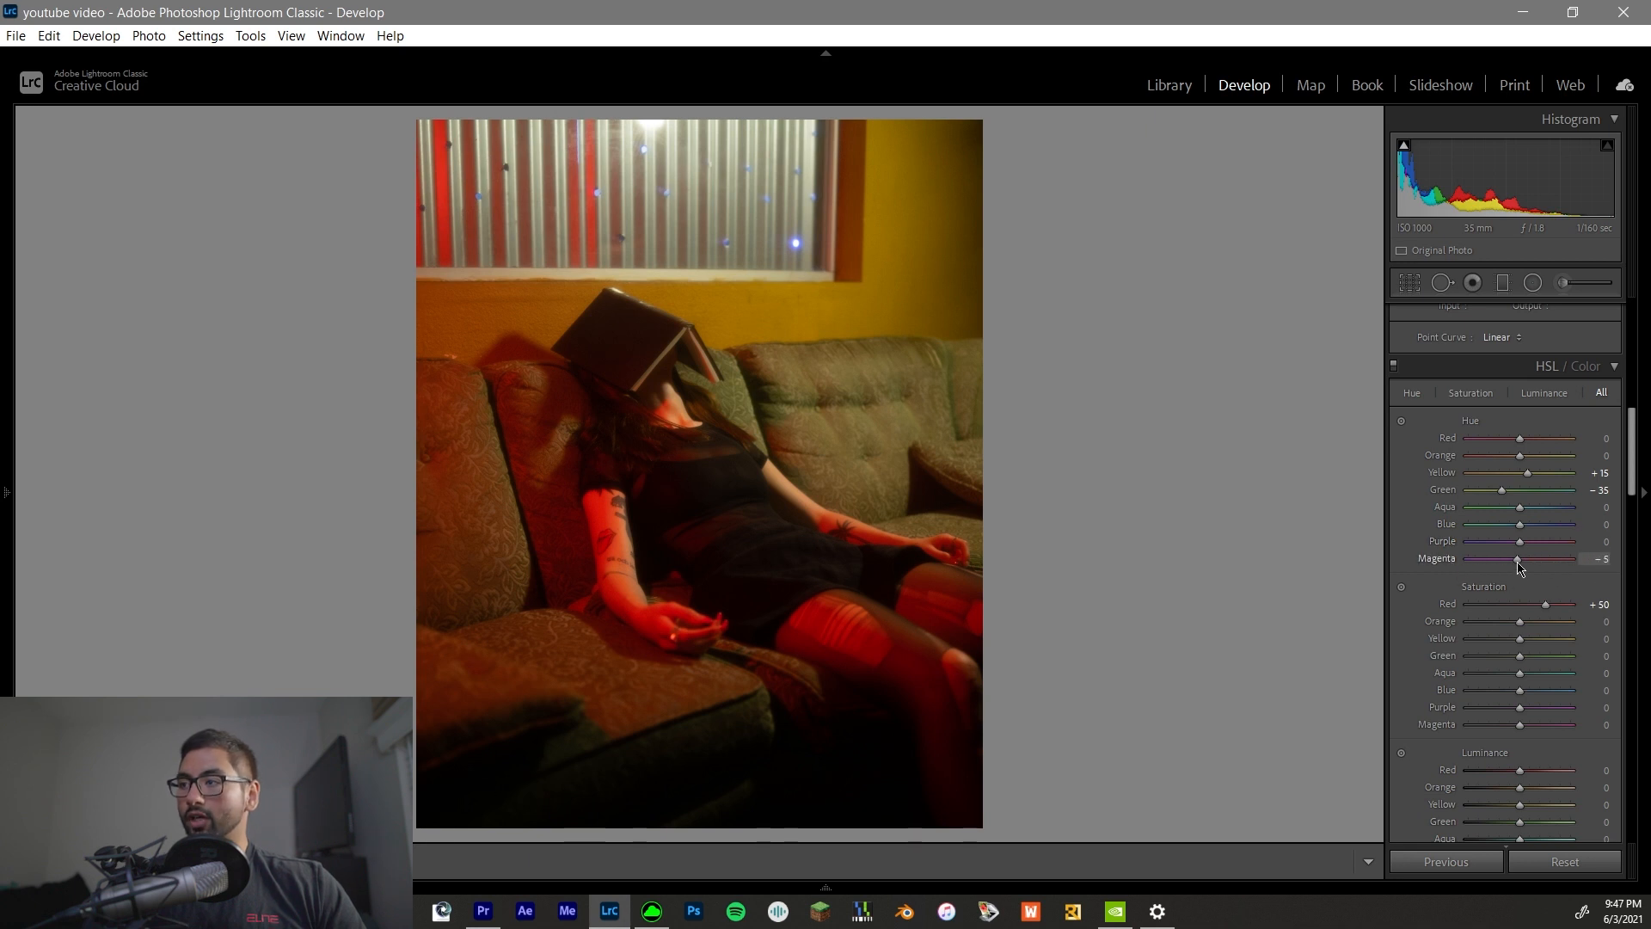
In the HSL settings, set the Orange saturation to -5, the Yellow saturation to +3 and the Yellow luminance to +5.
scroll(1519, 565, down, 2)
mouse_move(1519, 470)
mouse_down()
mouse_move(1491, 480)
mouse_move(1527, 480)
mouse_up()
click(1600, 469)
key(Return)
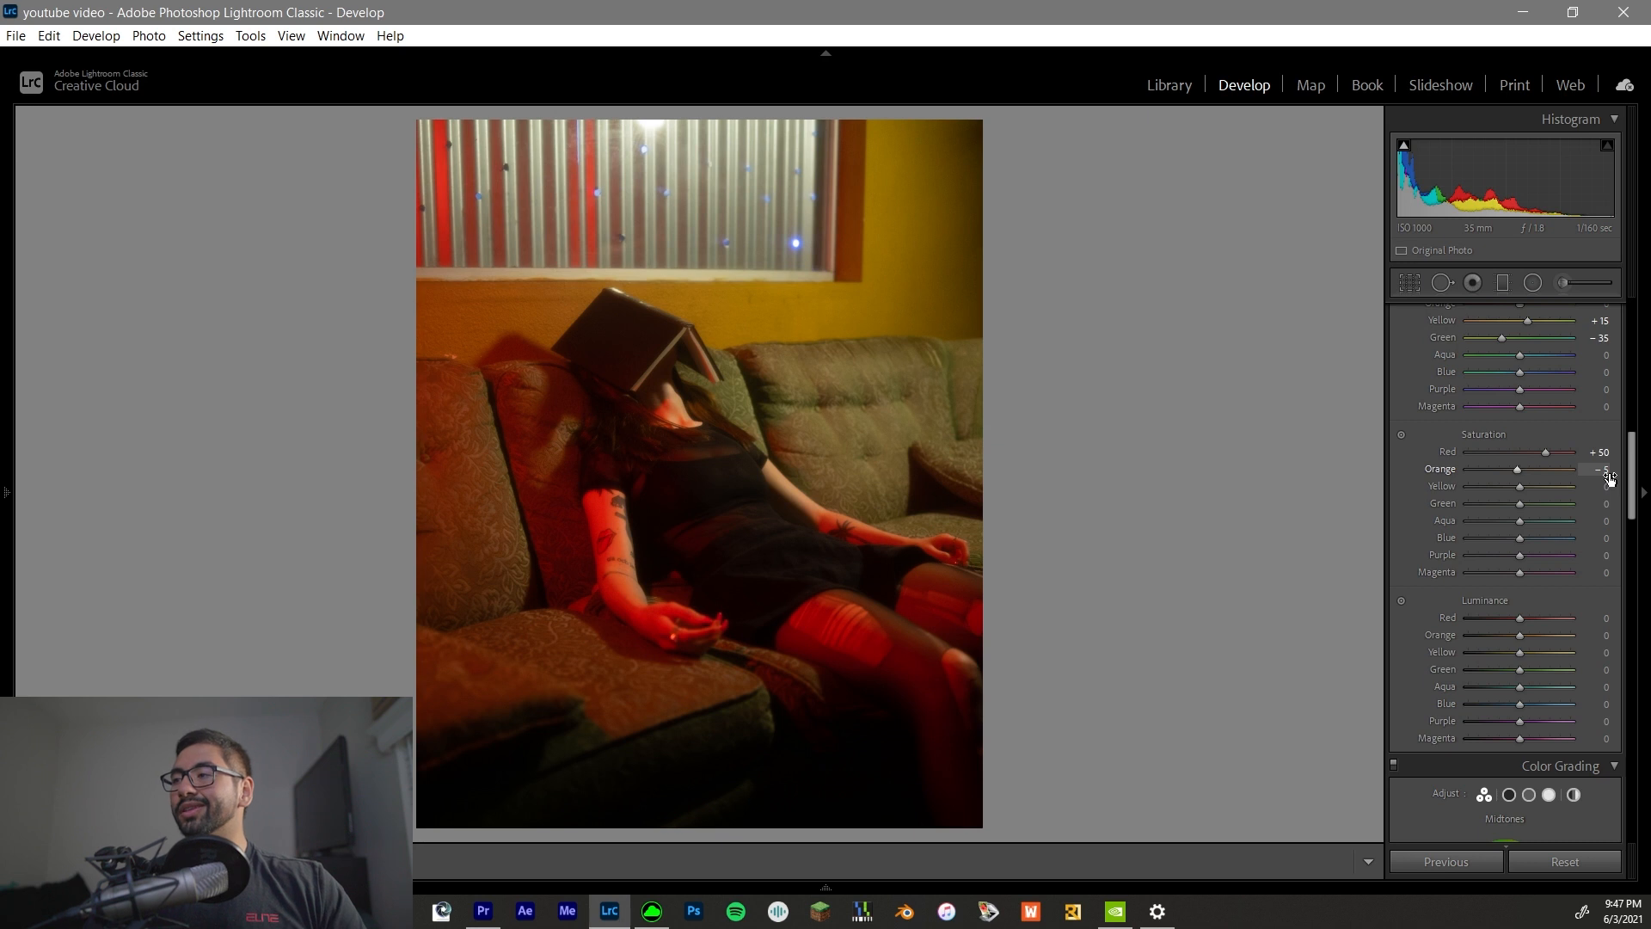
mouse_move(1557, 487)
mouse_down()
mouse_move(1502, 492)
mouse_move(1530, 497)
mouse_up()
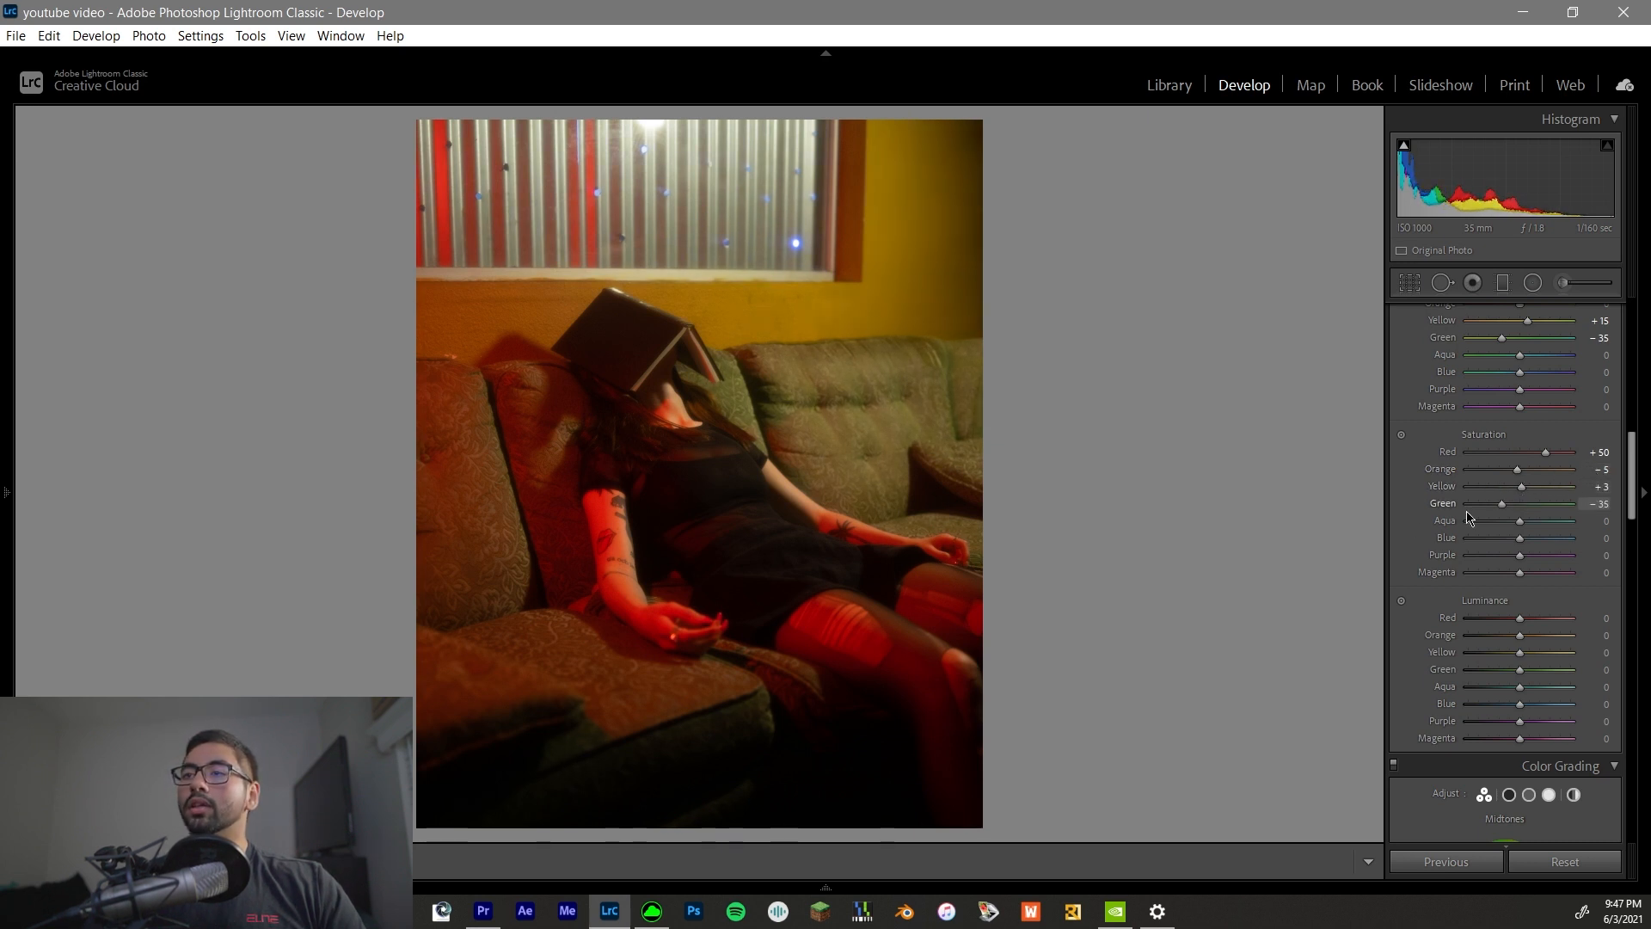
drag(1485, 506, 1519, 525)
scroll(1505, 516, up, 5)
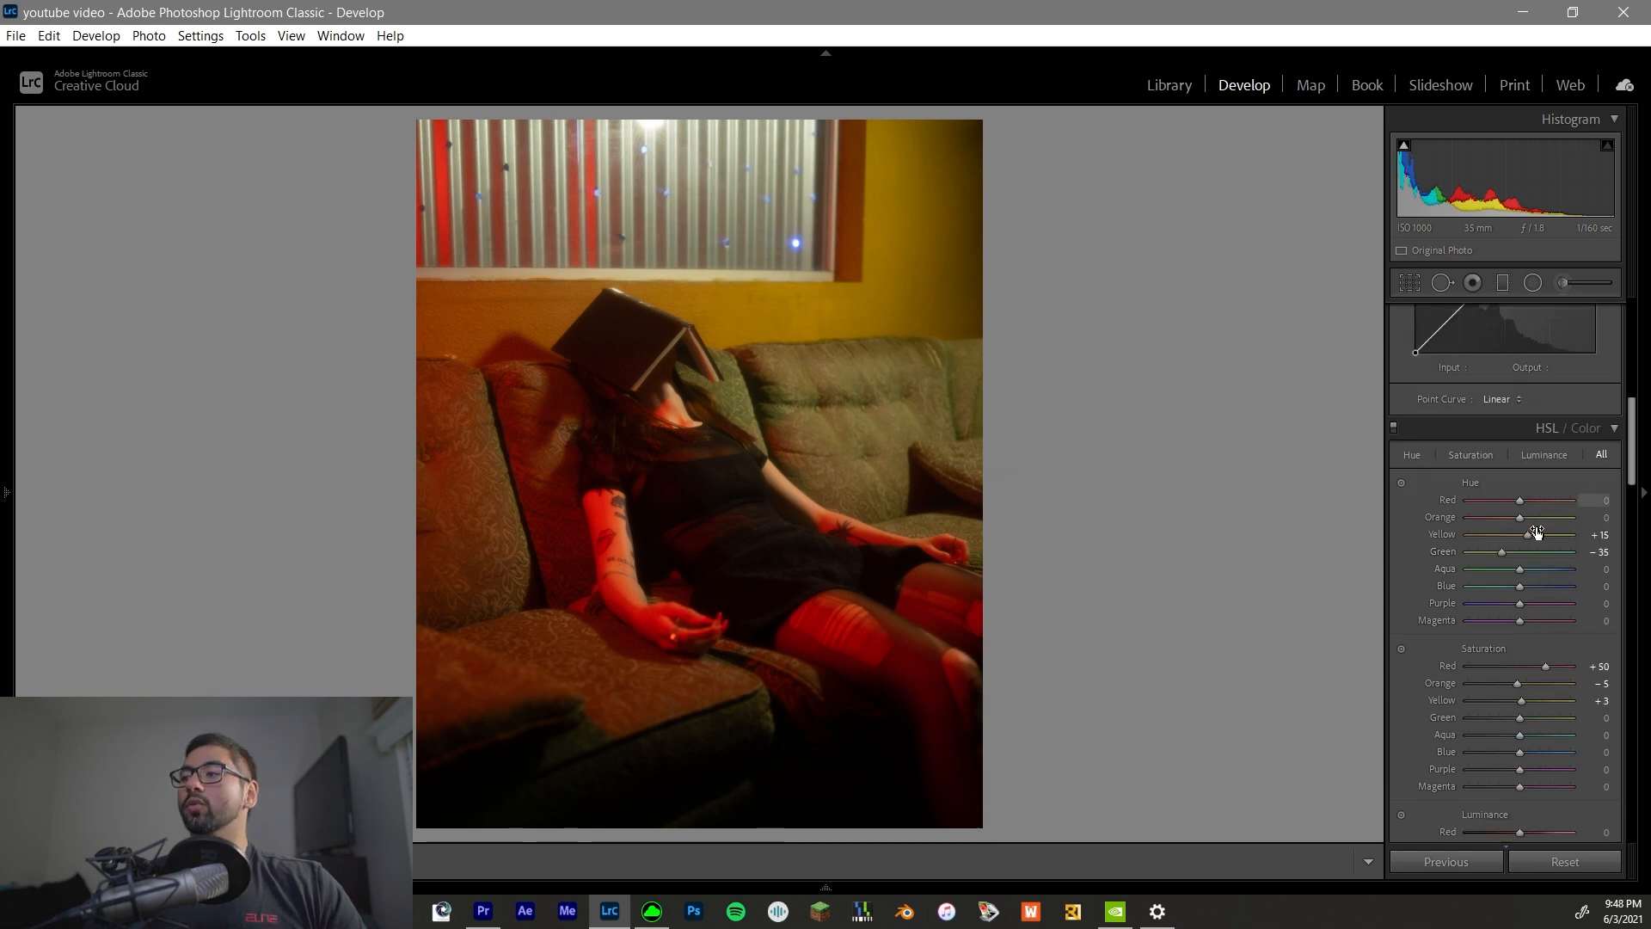
scroll(1496, 512, down, 3)
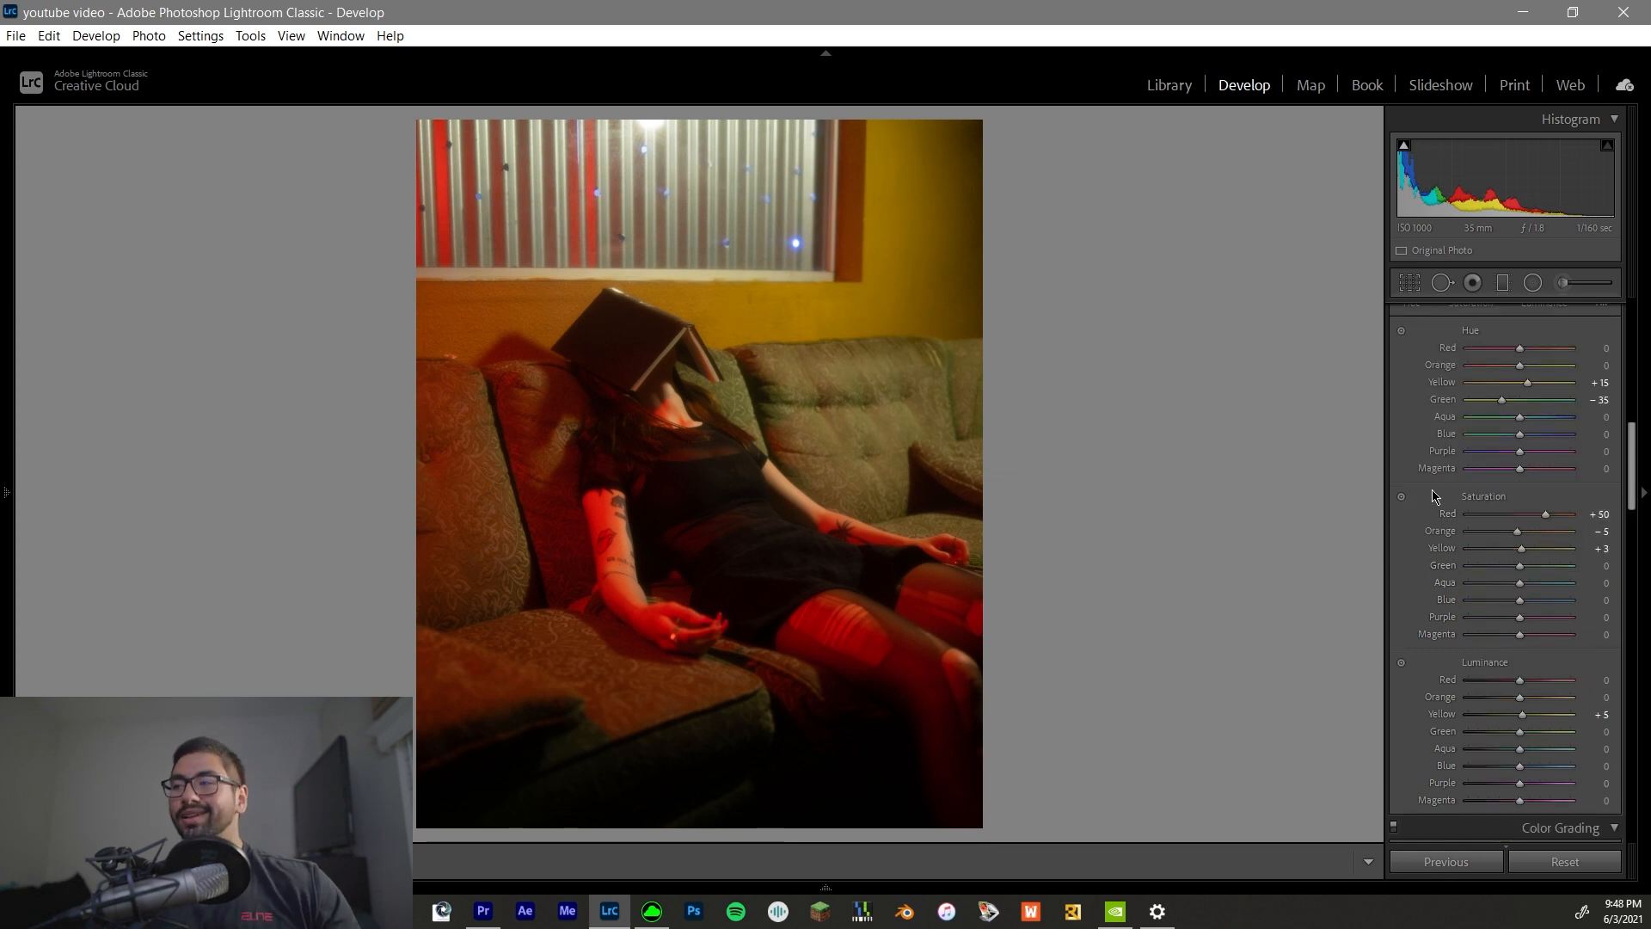
Tint the shadows green in Color Grading with hue 115 and saturation 15.
scroll(1404, 471, down, 7)
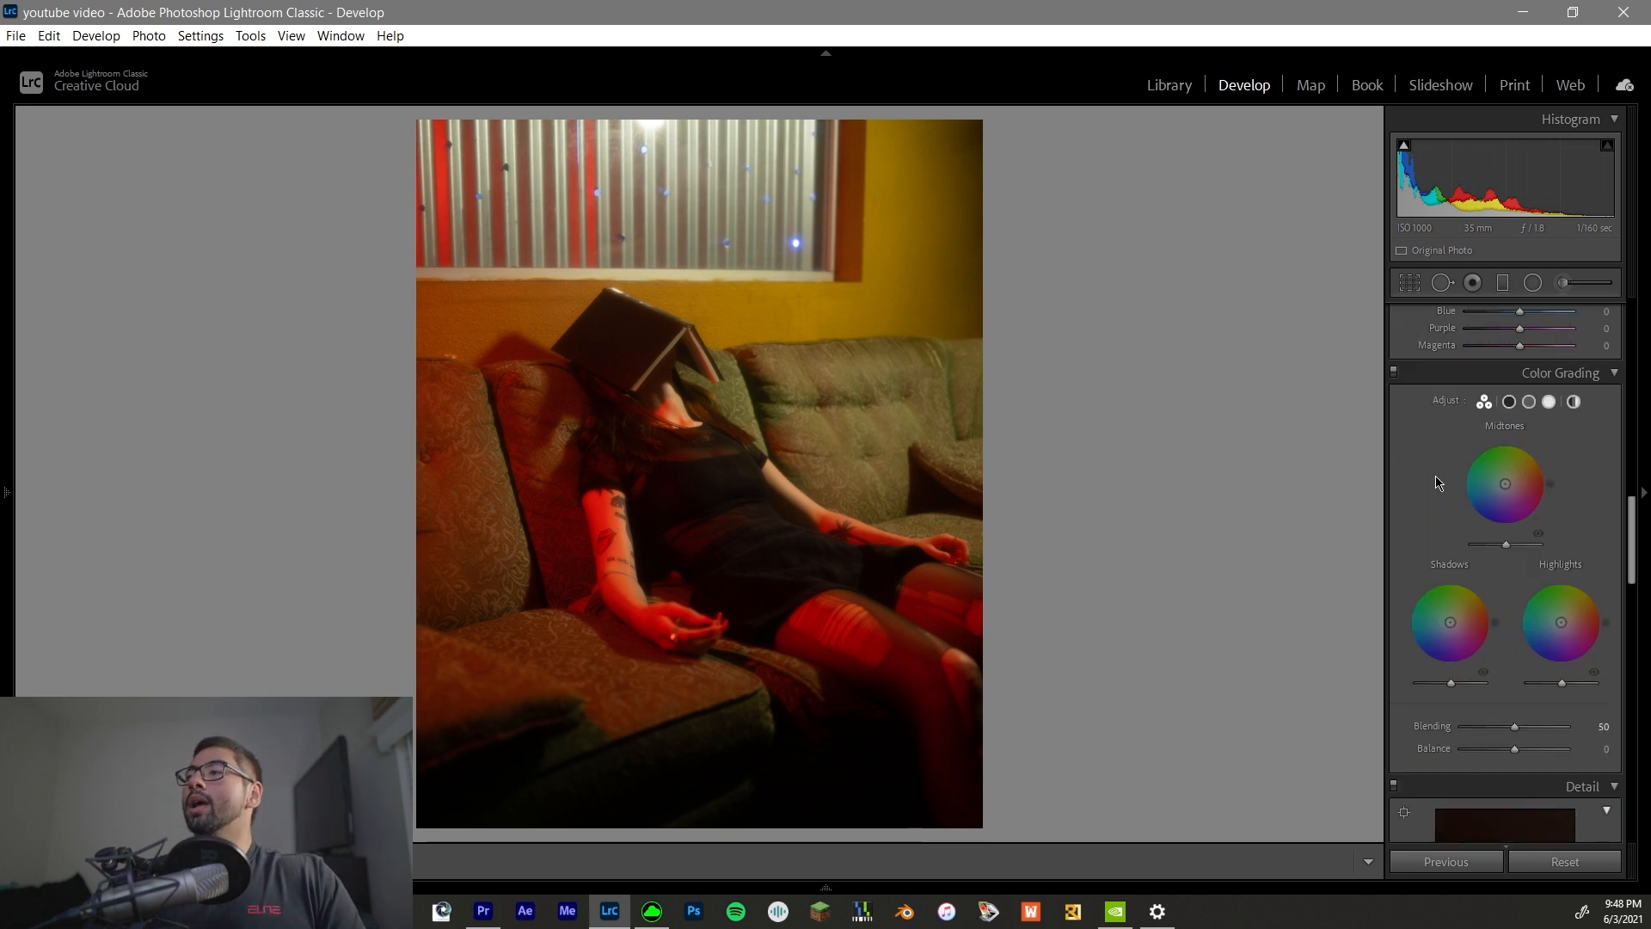
scroll(1419, 480, up, 2)
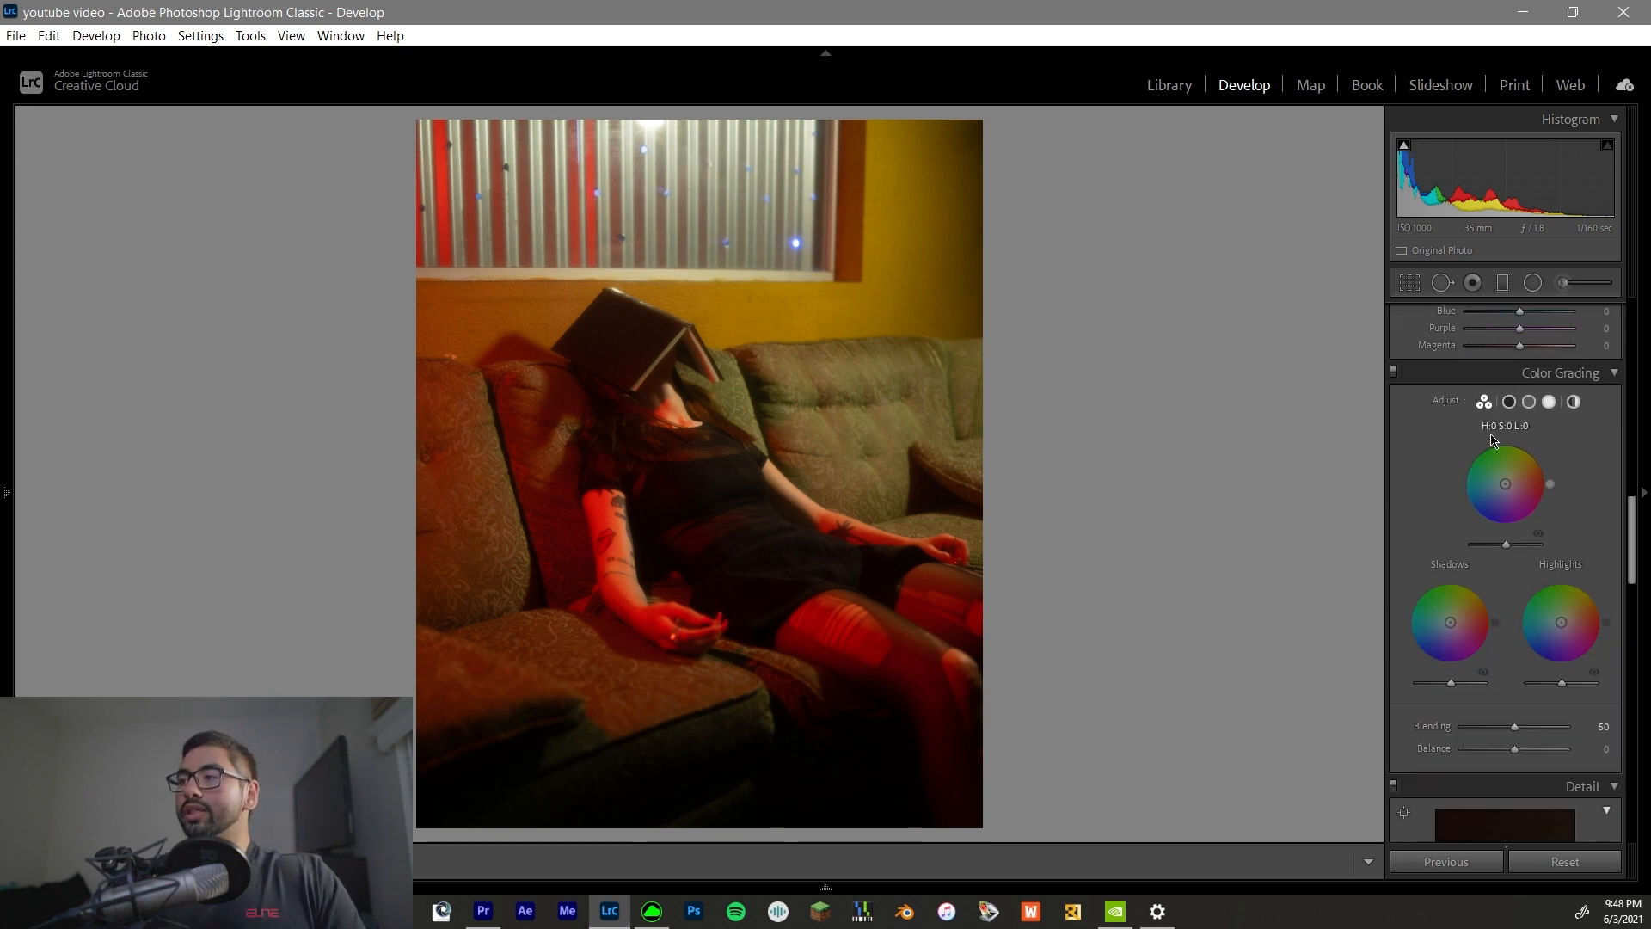
click(1511, 402)
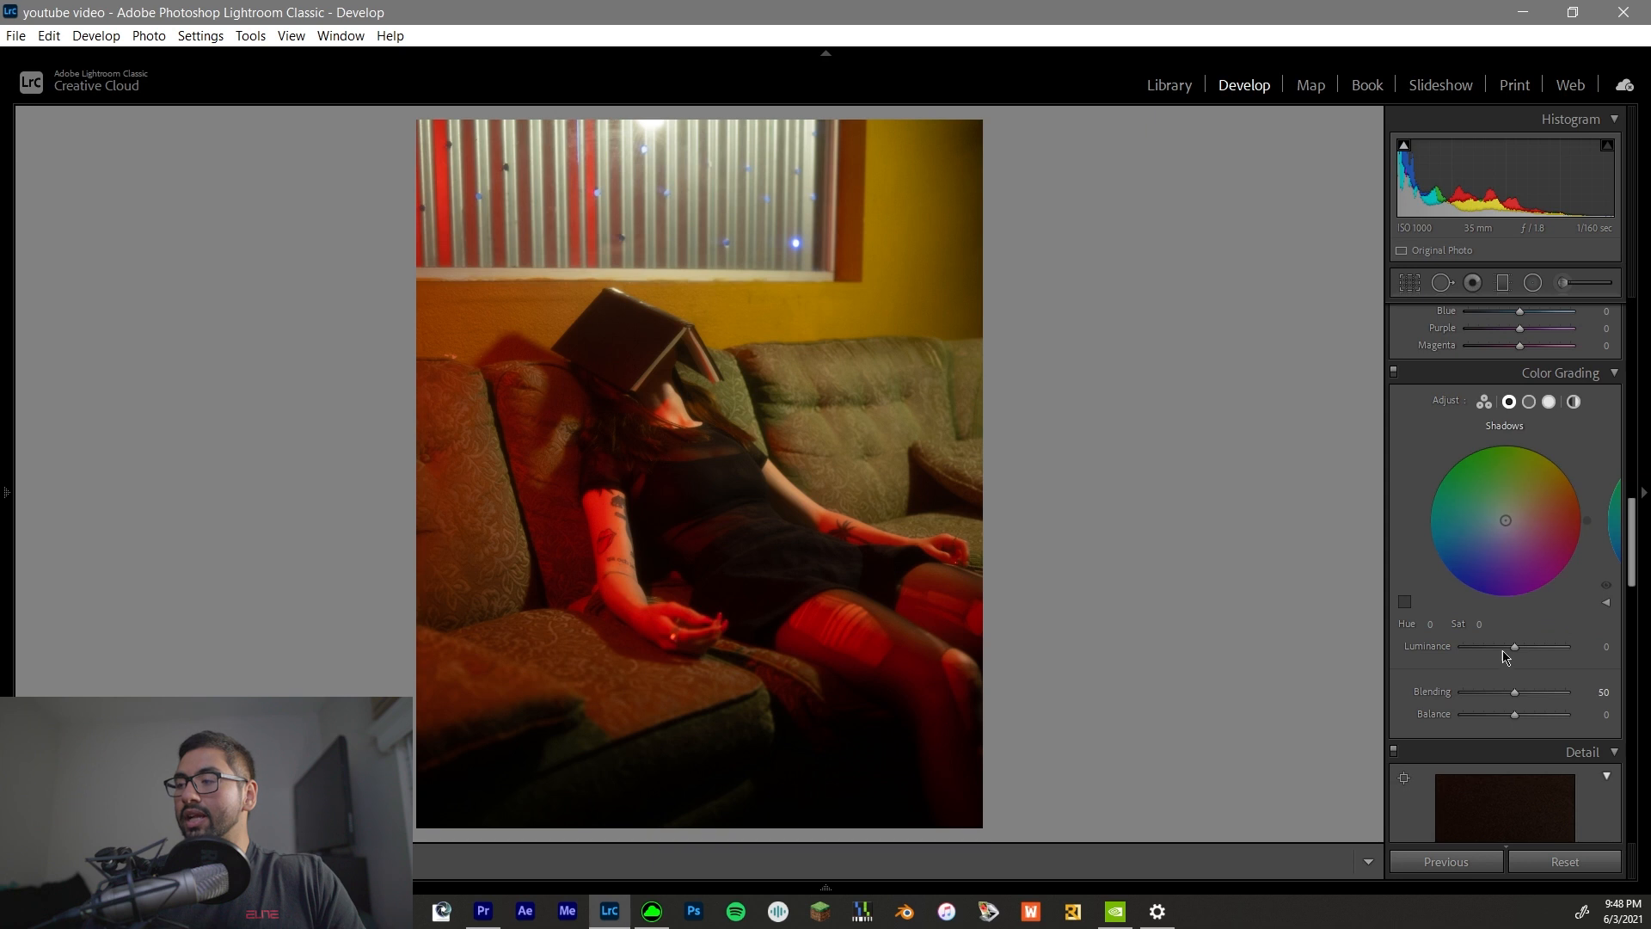
click(1576, 383)
drag(1482, 628, 1556, 628)
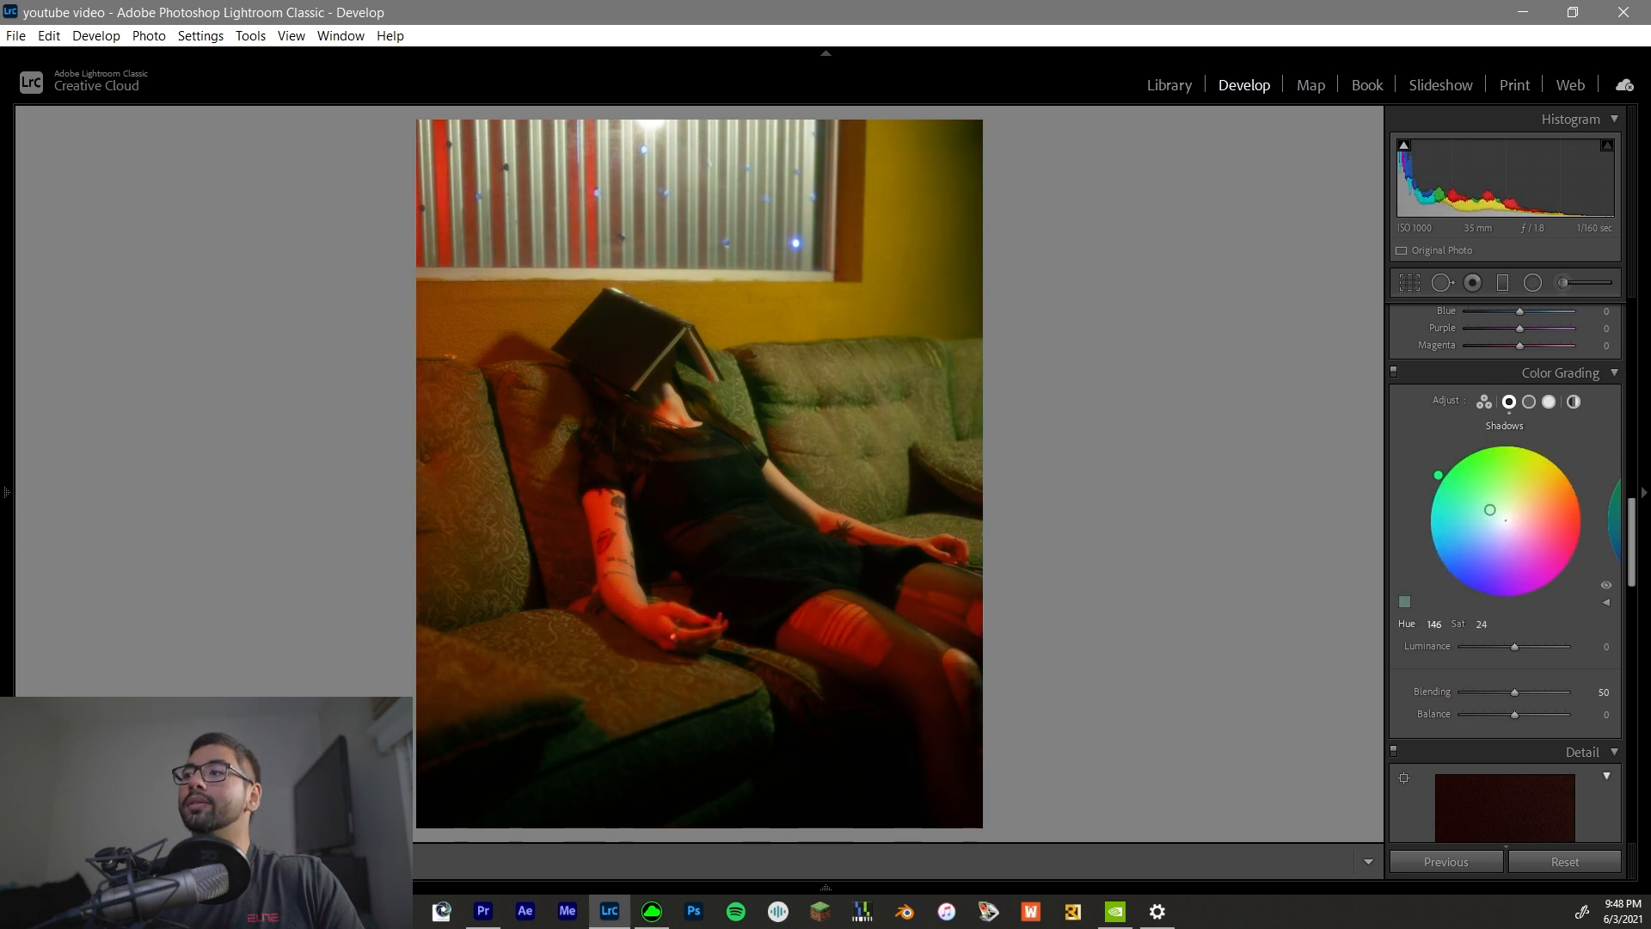
click(1434, 624)
text(115)
key(Return)
click(1483, 625)
text(15)
key(Return)
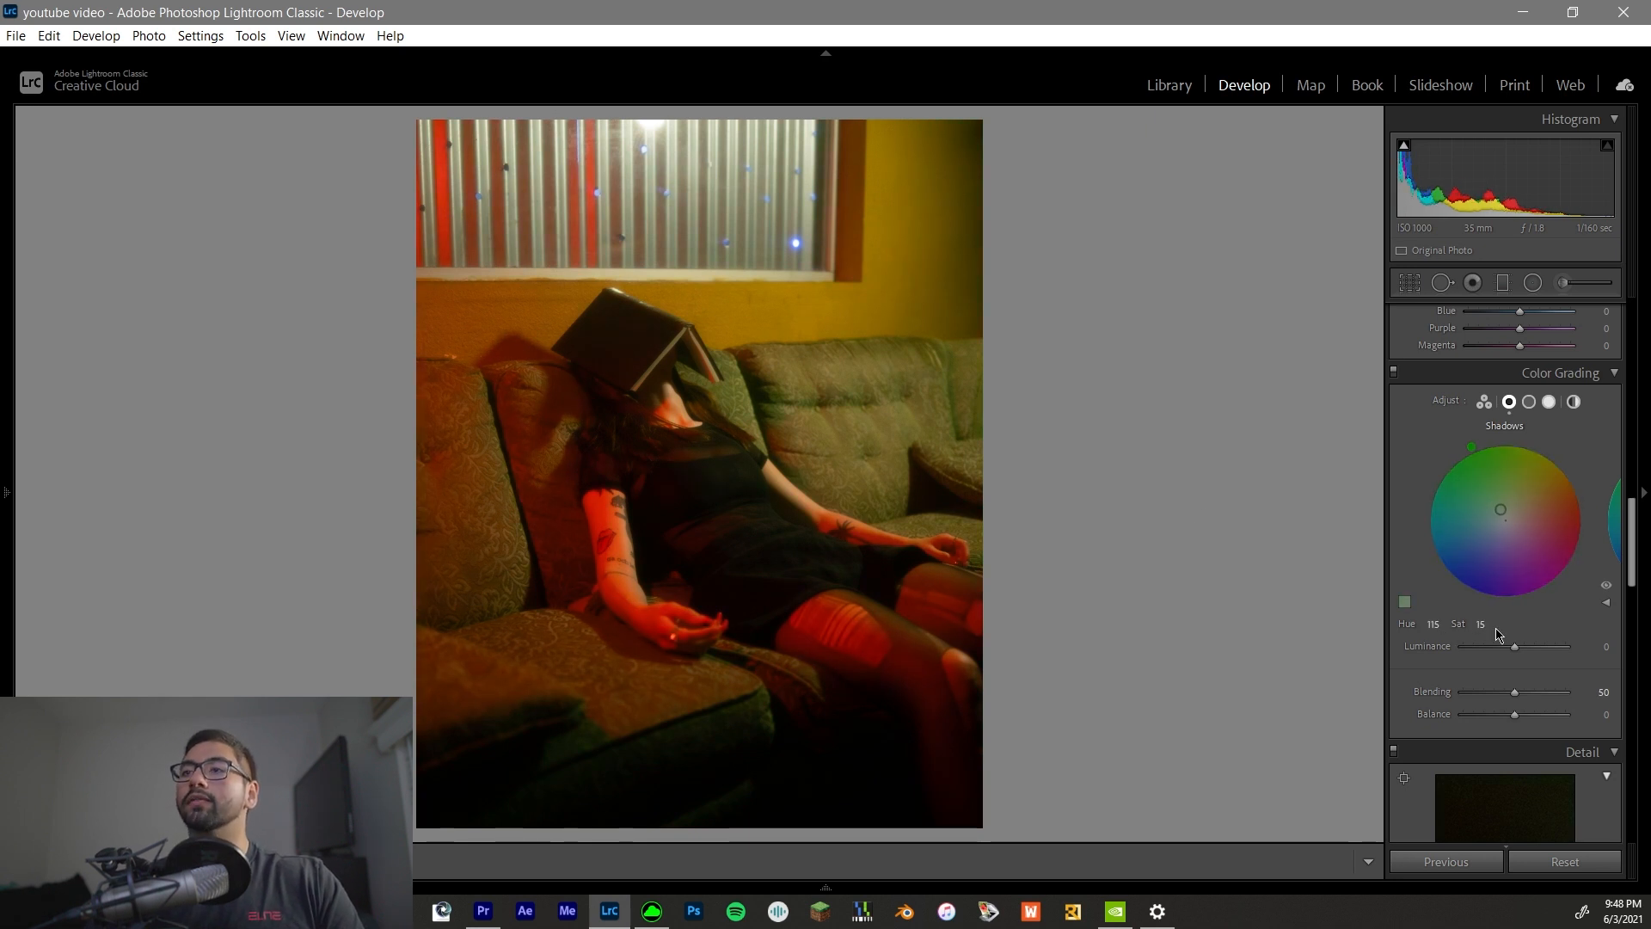
Tint the highlights red in Color Grading with hue 0 and saturation 15, and compare the photo before and after.
click(1549, 402)
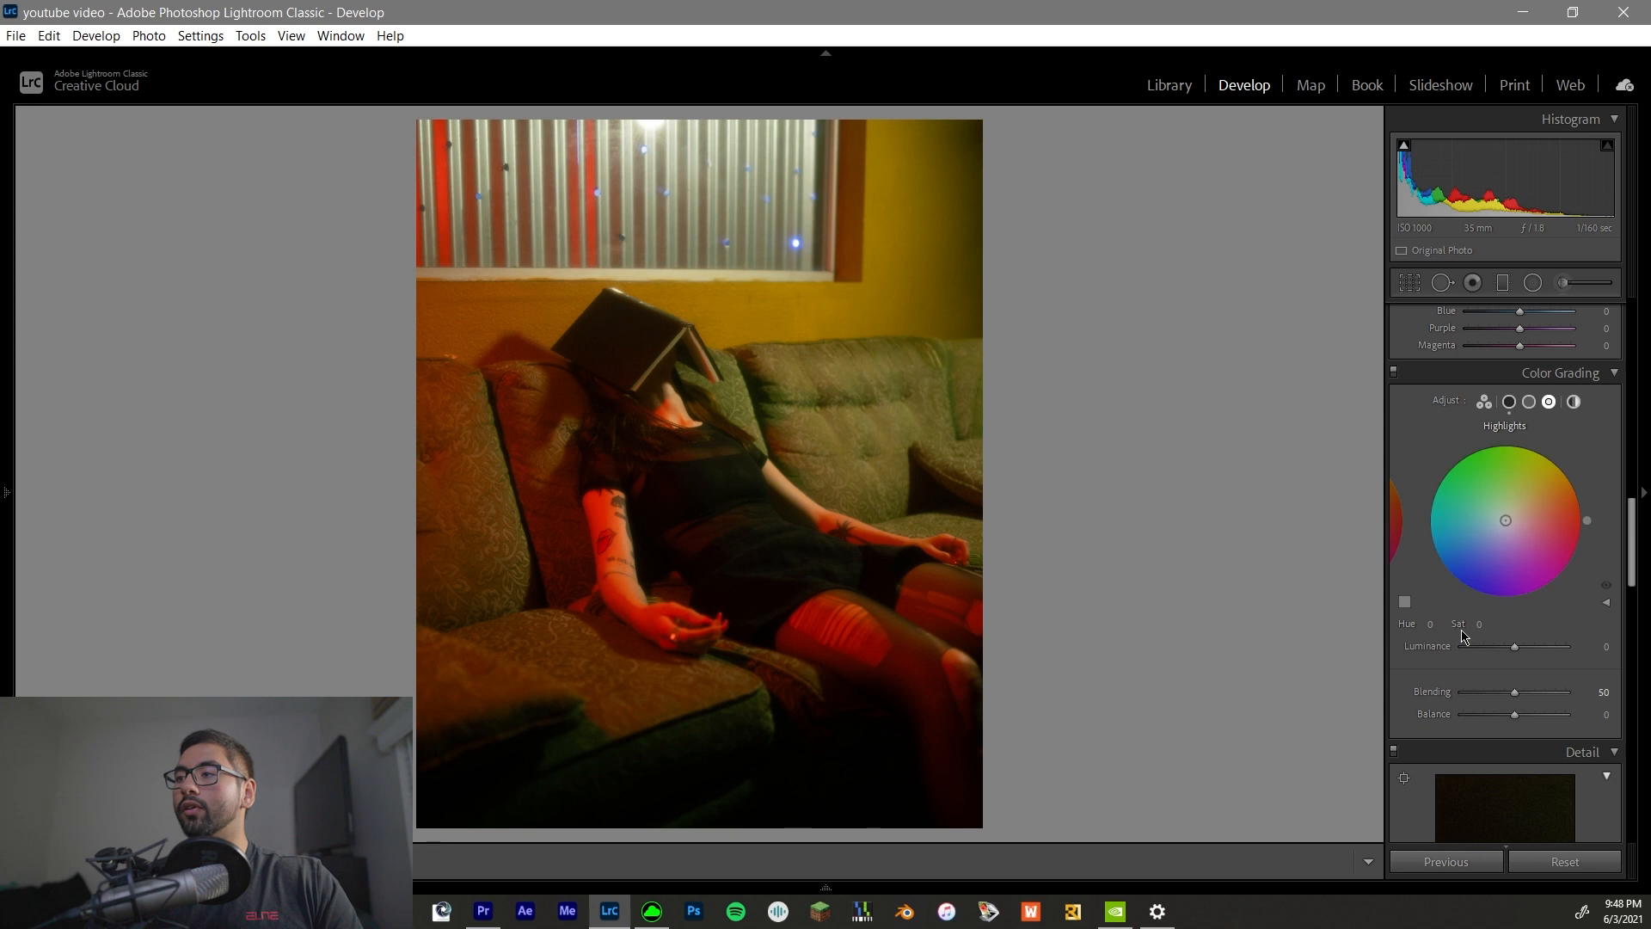
drag(1516, 520, 1518, 520)
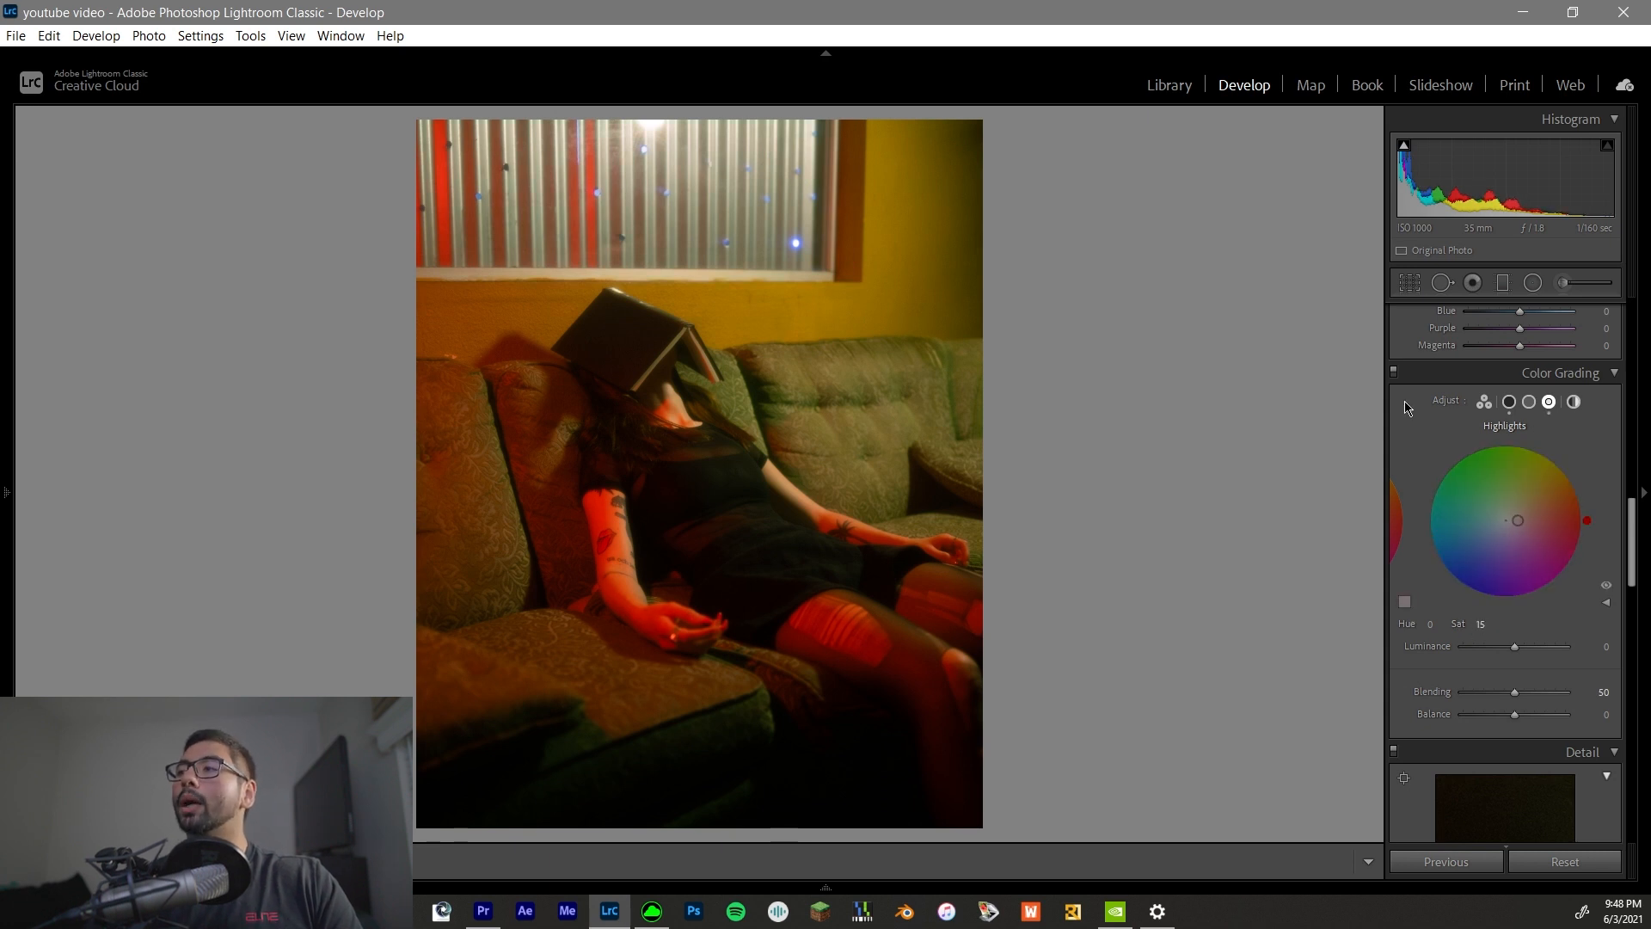
click(1395, 372)
click(1395, 372)
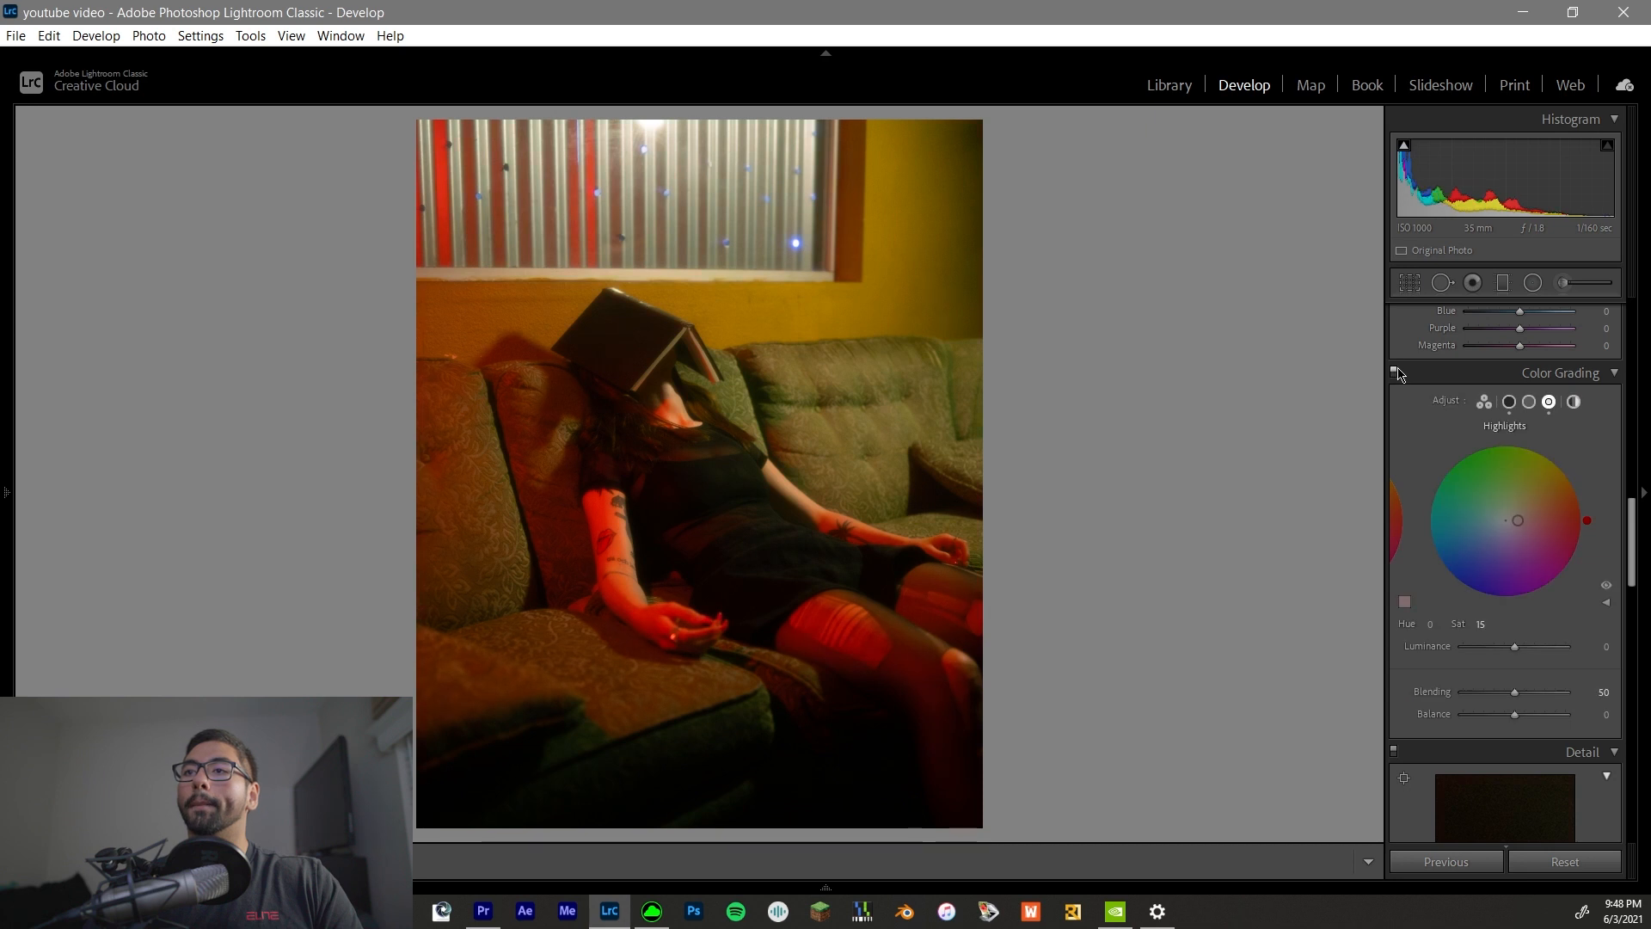
scroll(1423, 459, down, 3)
scroll(1423, 458, up, 3)
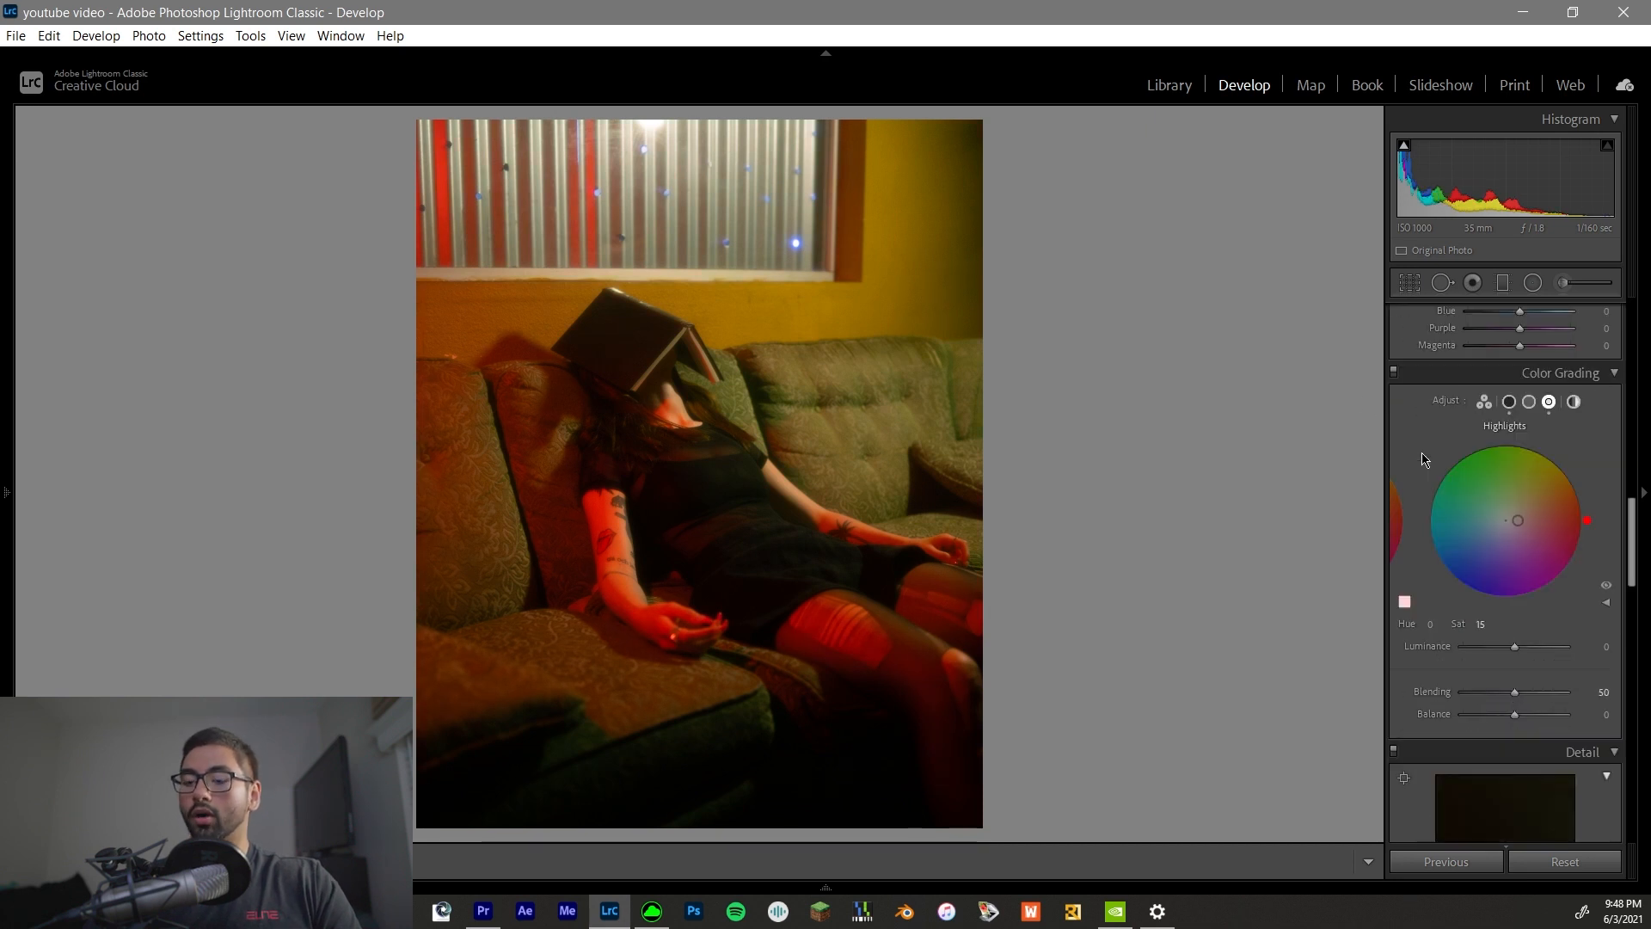
key(backslash)
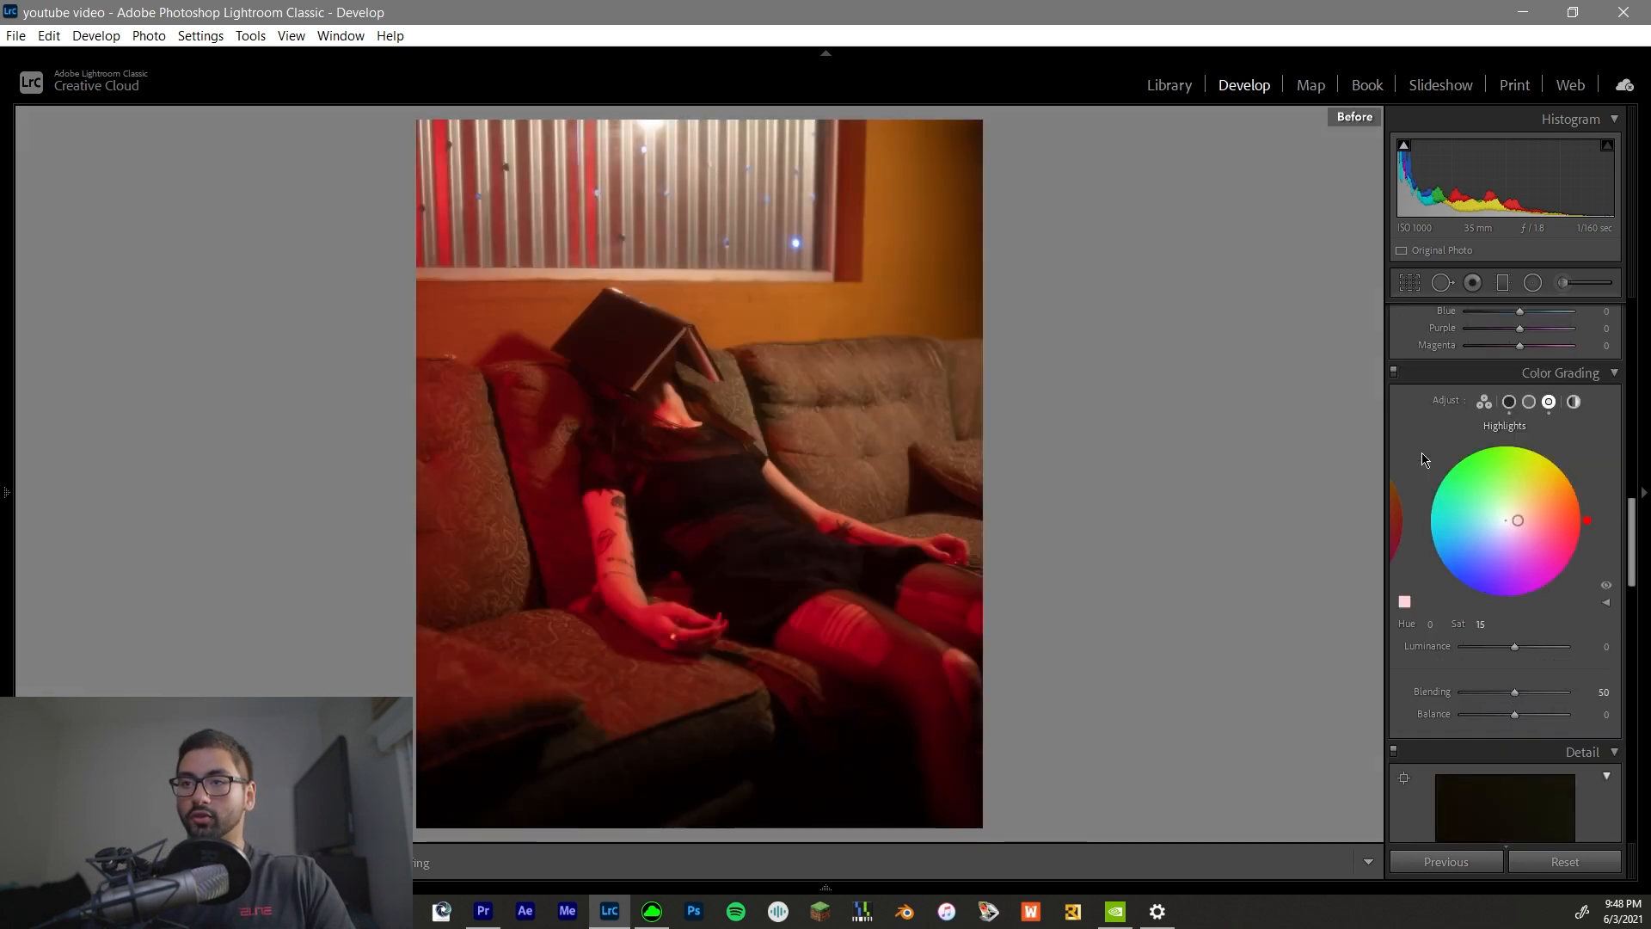
key(backslash)
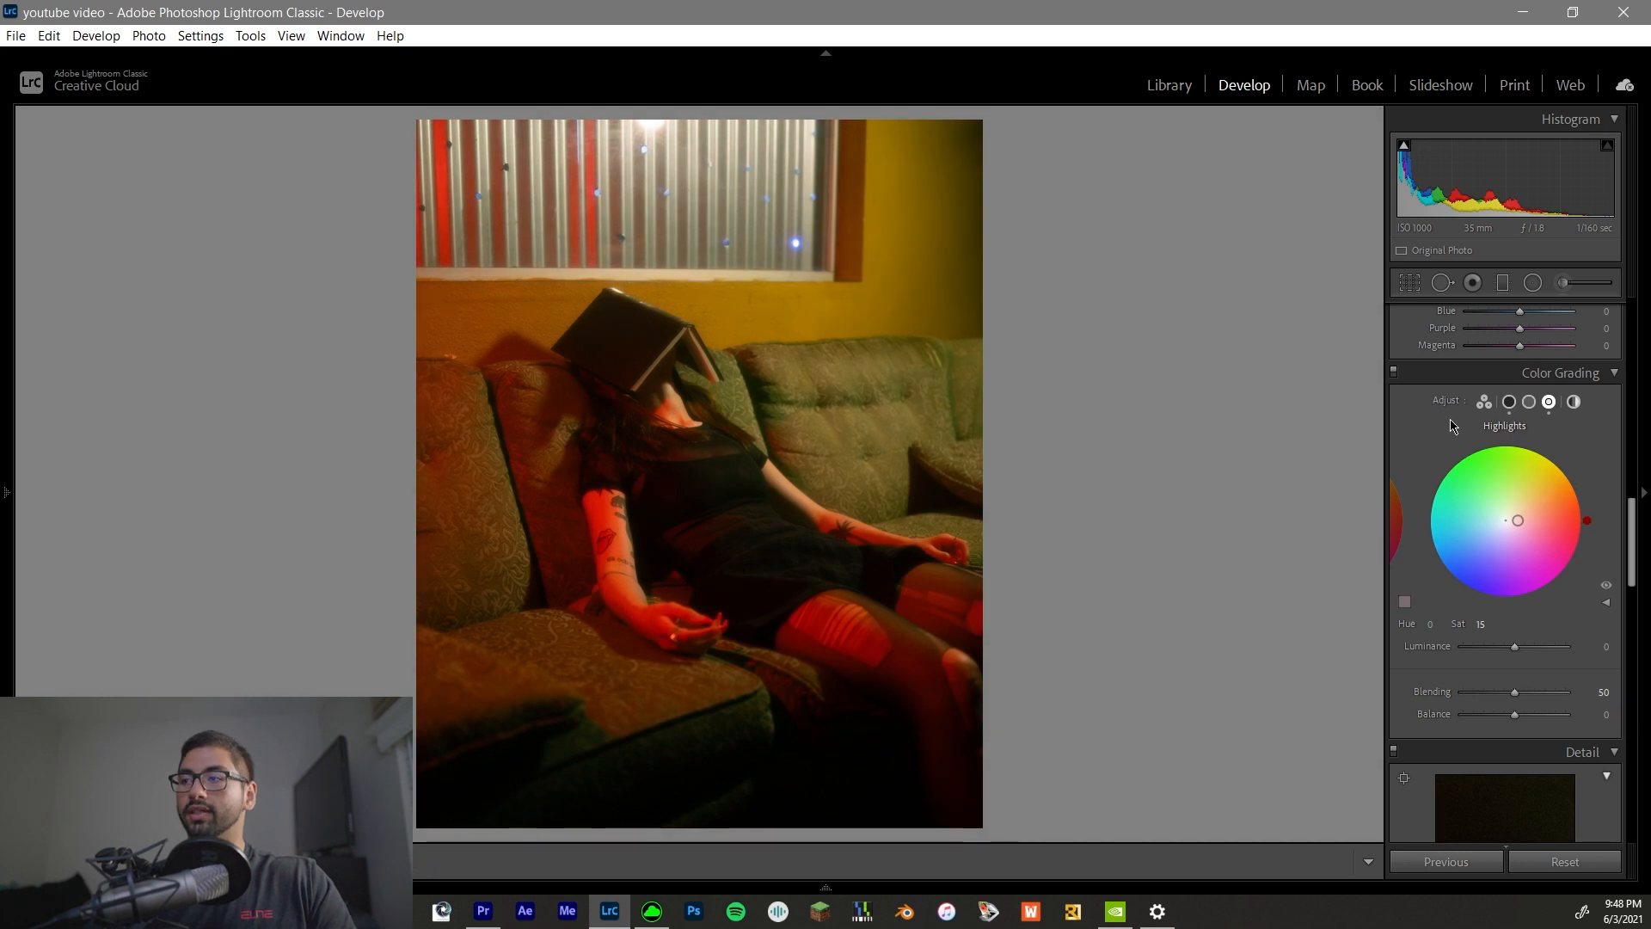
In the Detail settings, set the sharpening amount to 75 and the noise reduction luminance to 15.
scroll(1591, 430, down, 5)
click(1605, 457)
text(75)
key(Return)
click(1608, 557)
text(15)
key(Return)
Look over the Lens Corrections, Transform, Effects and Calibration settings.
scroll(1420, 453, down, 8)
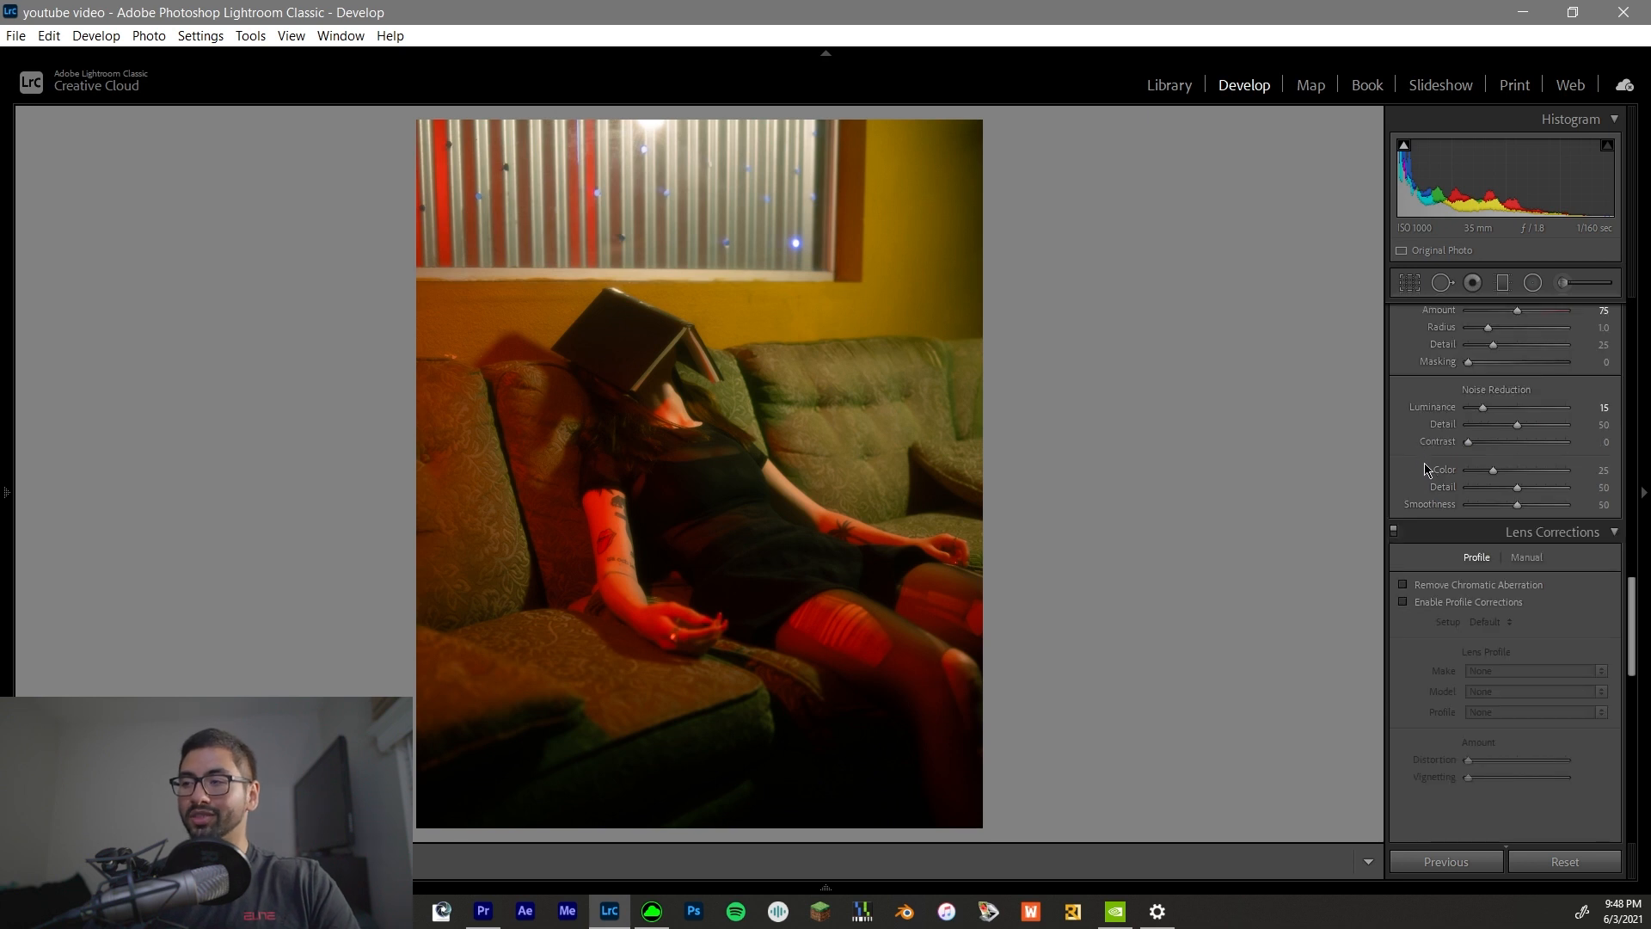
scroll(1479, 464, up, 4)
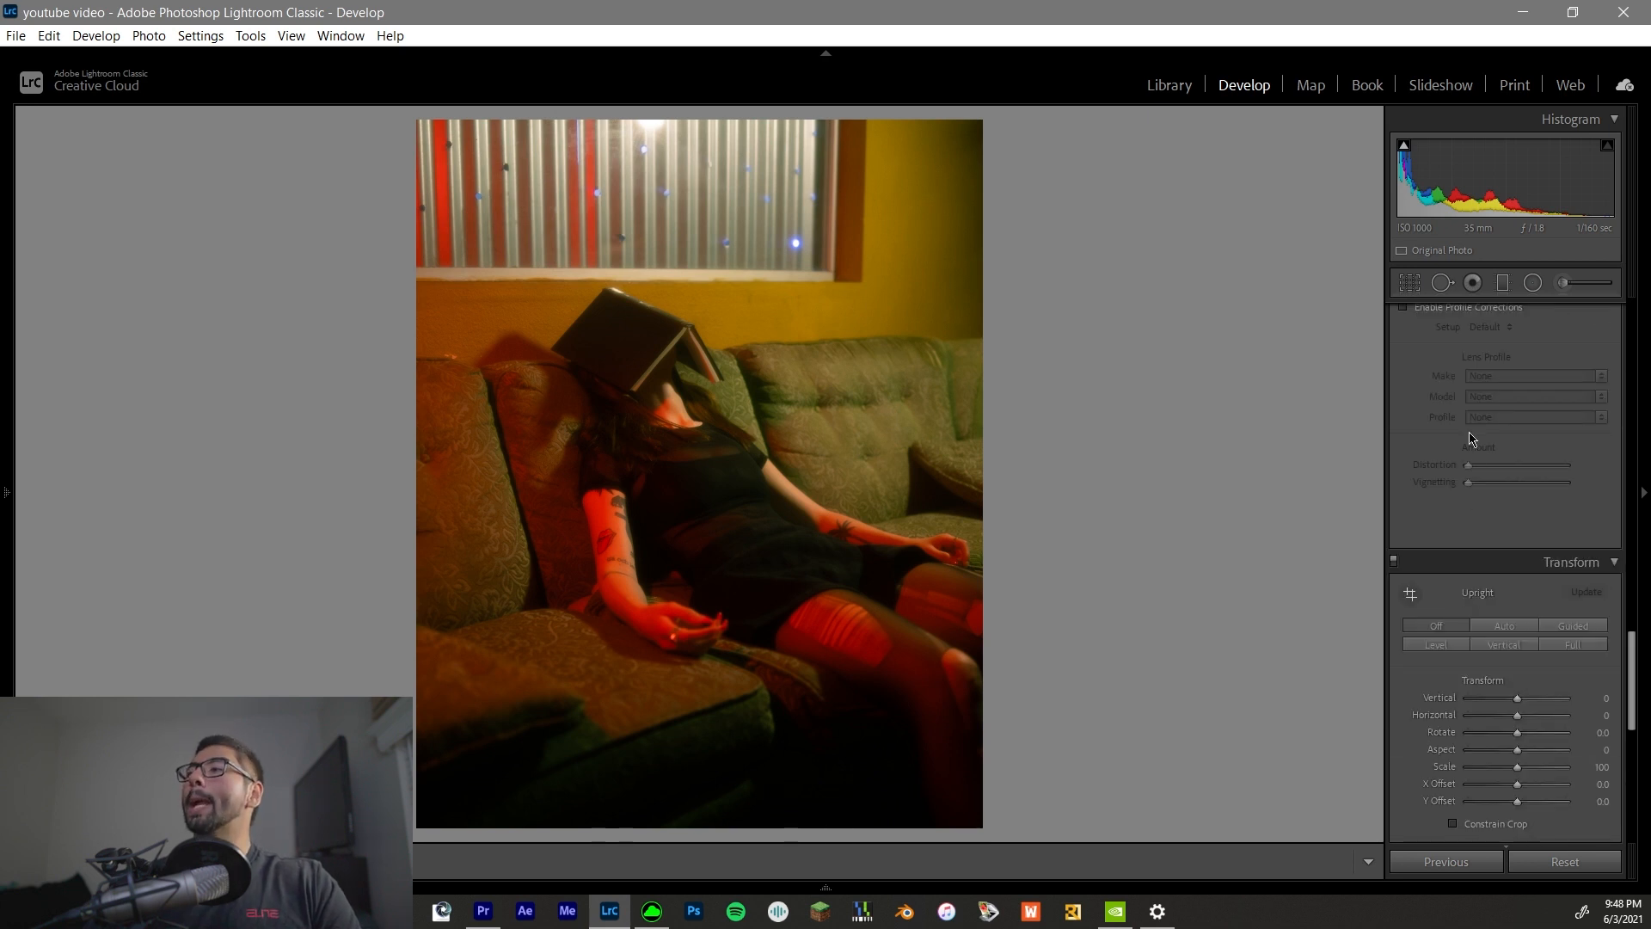
scroll(1459, 451, down, 2)
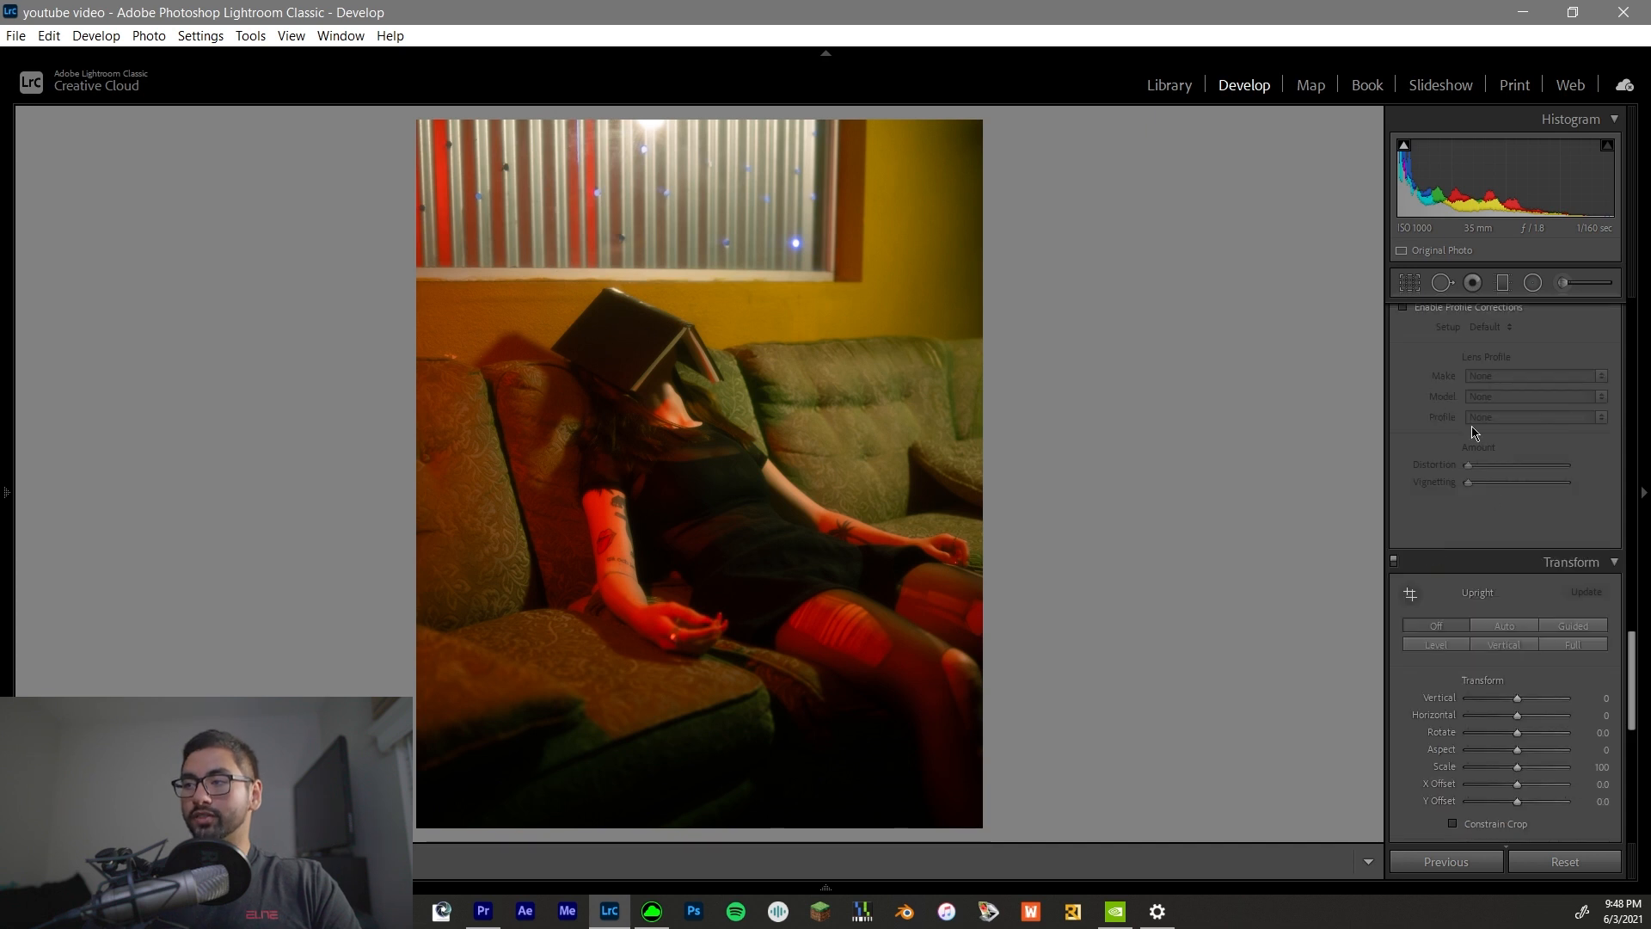
scroll(1411, 482, down, 2)
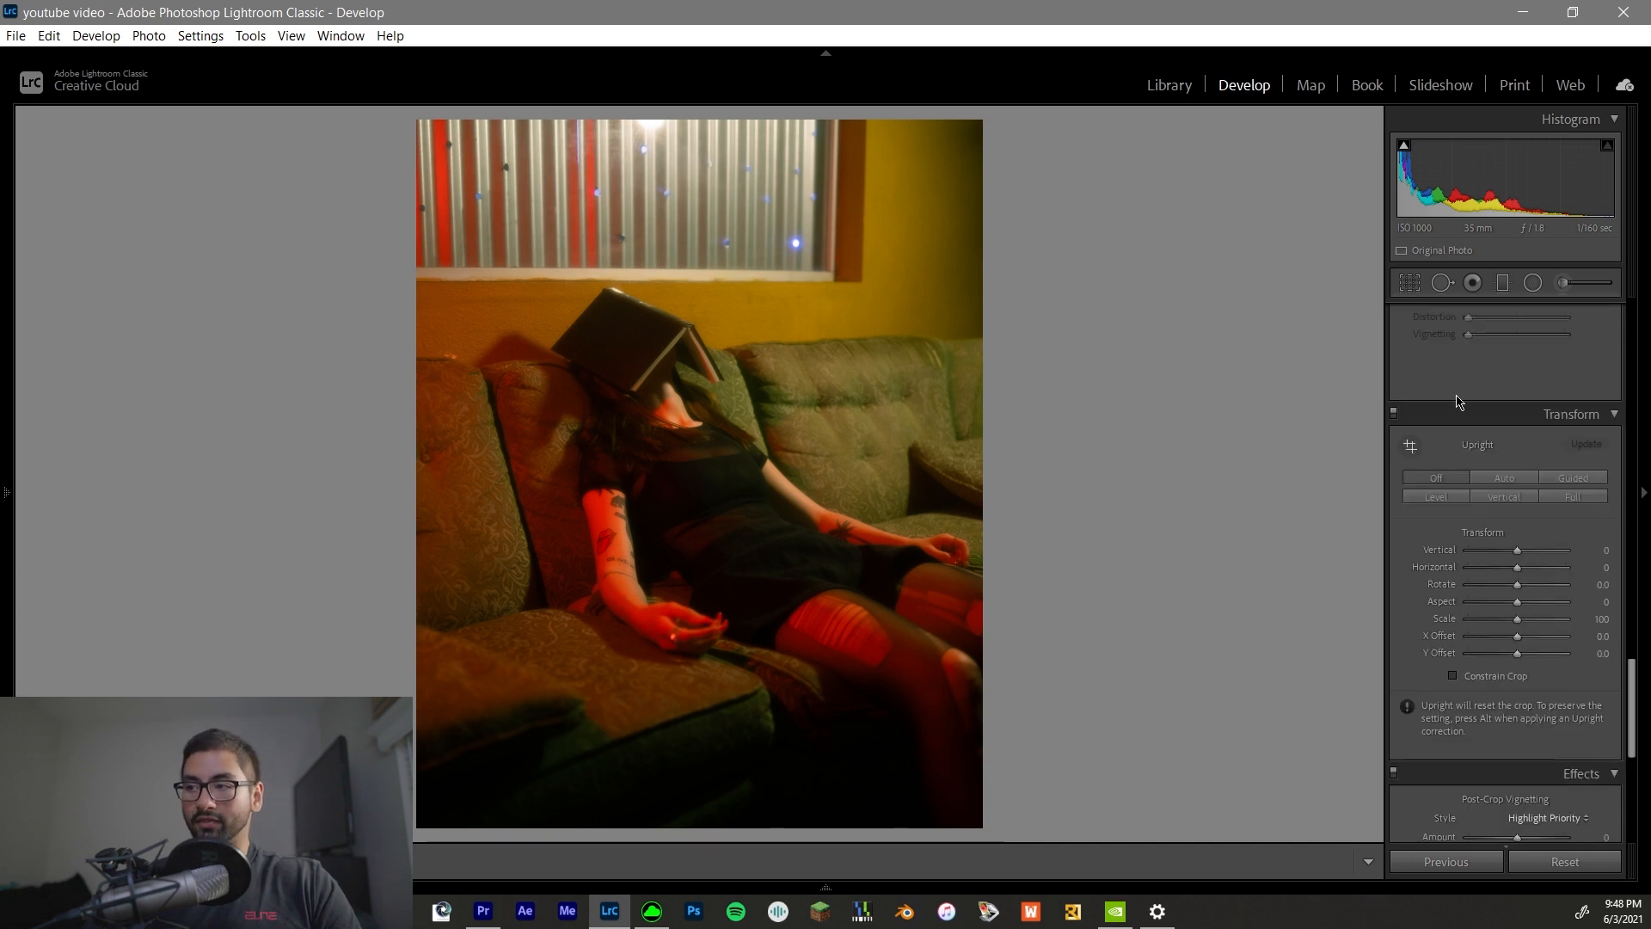
scroll(1462, 400, down, 2)
scroll(1425, 593, down, 2)
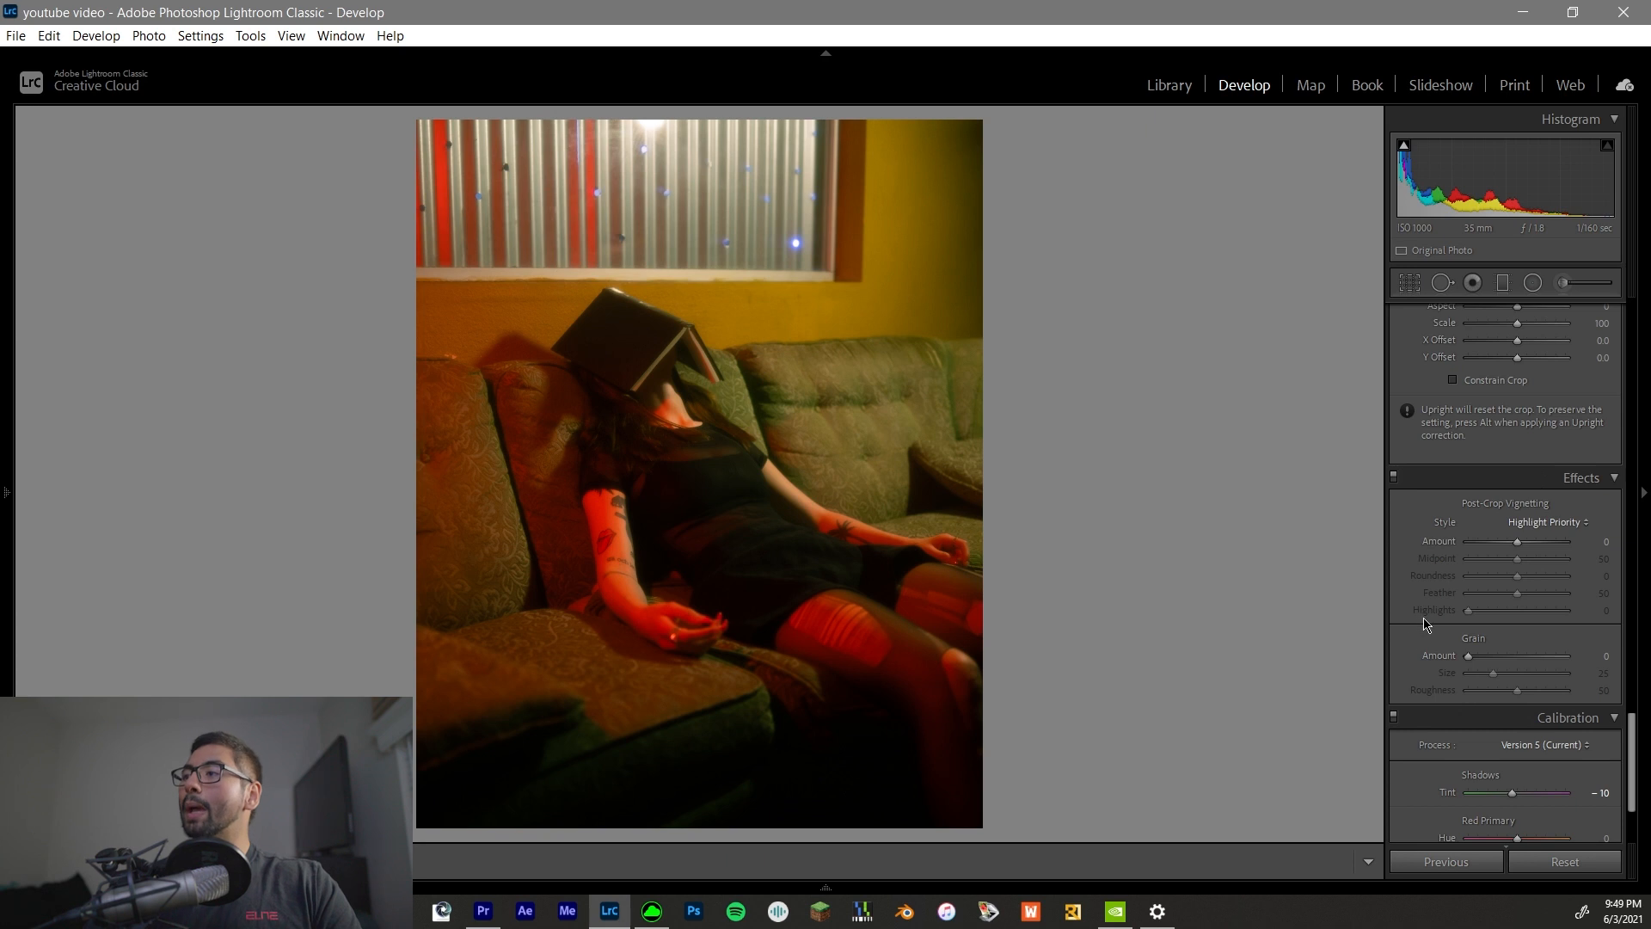
scroll(1415, 645, down, 2)
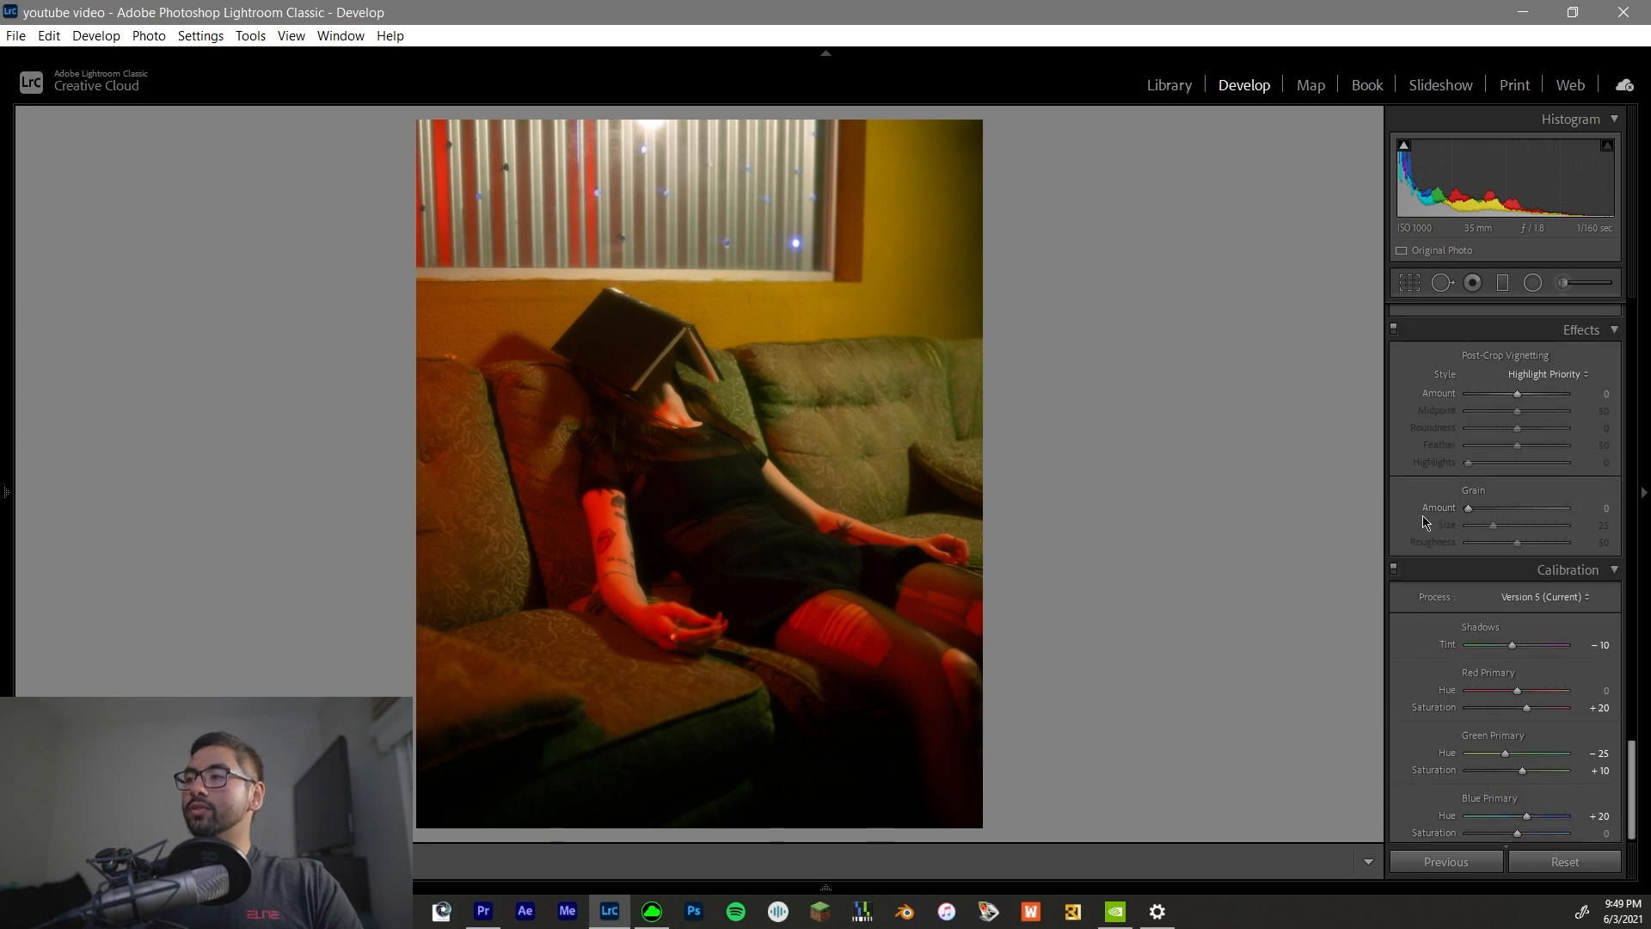
scroll(1514, 534, up, 10)
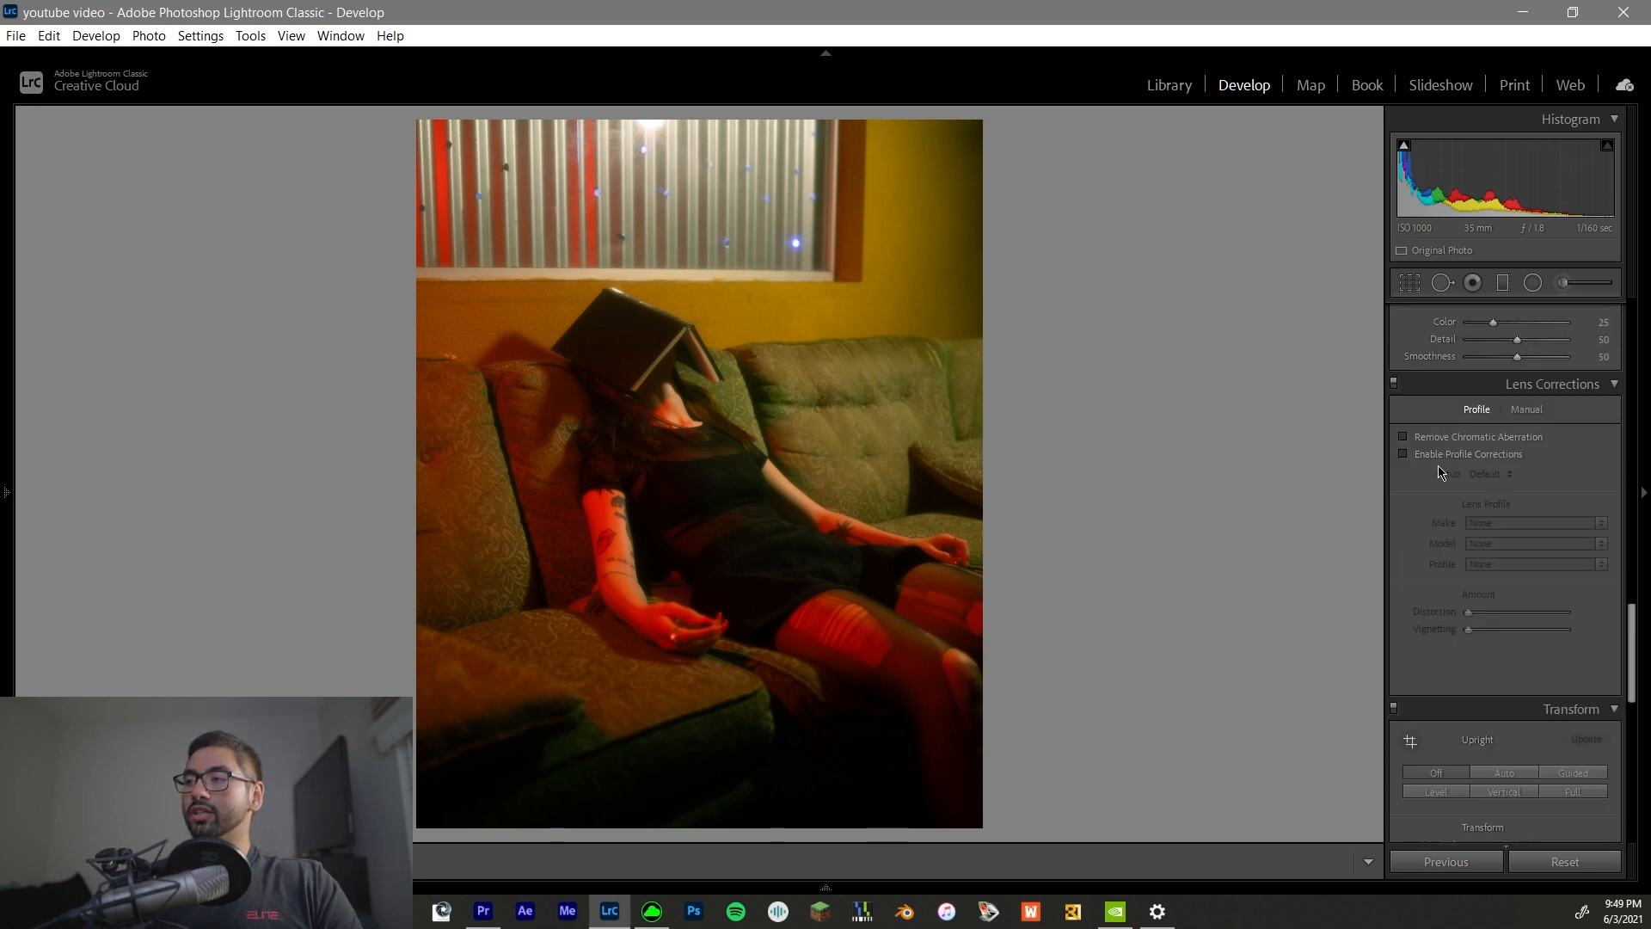
Add midtone and shadow points to the RGB point curve and raise its black point to output 20.
scroll(1582, 482, down, 2)
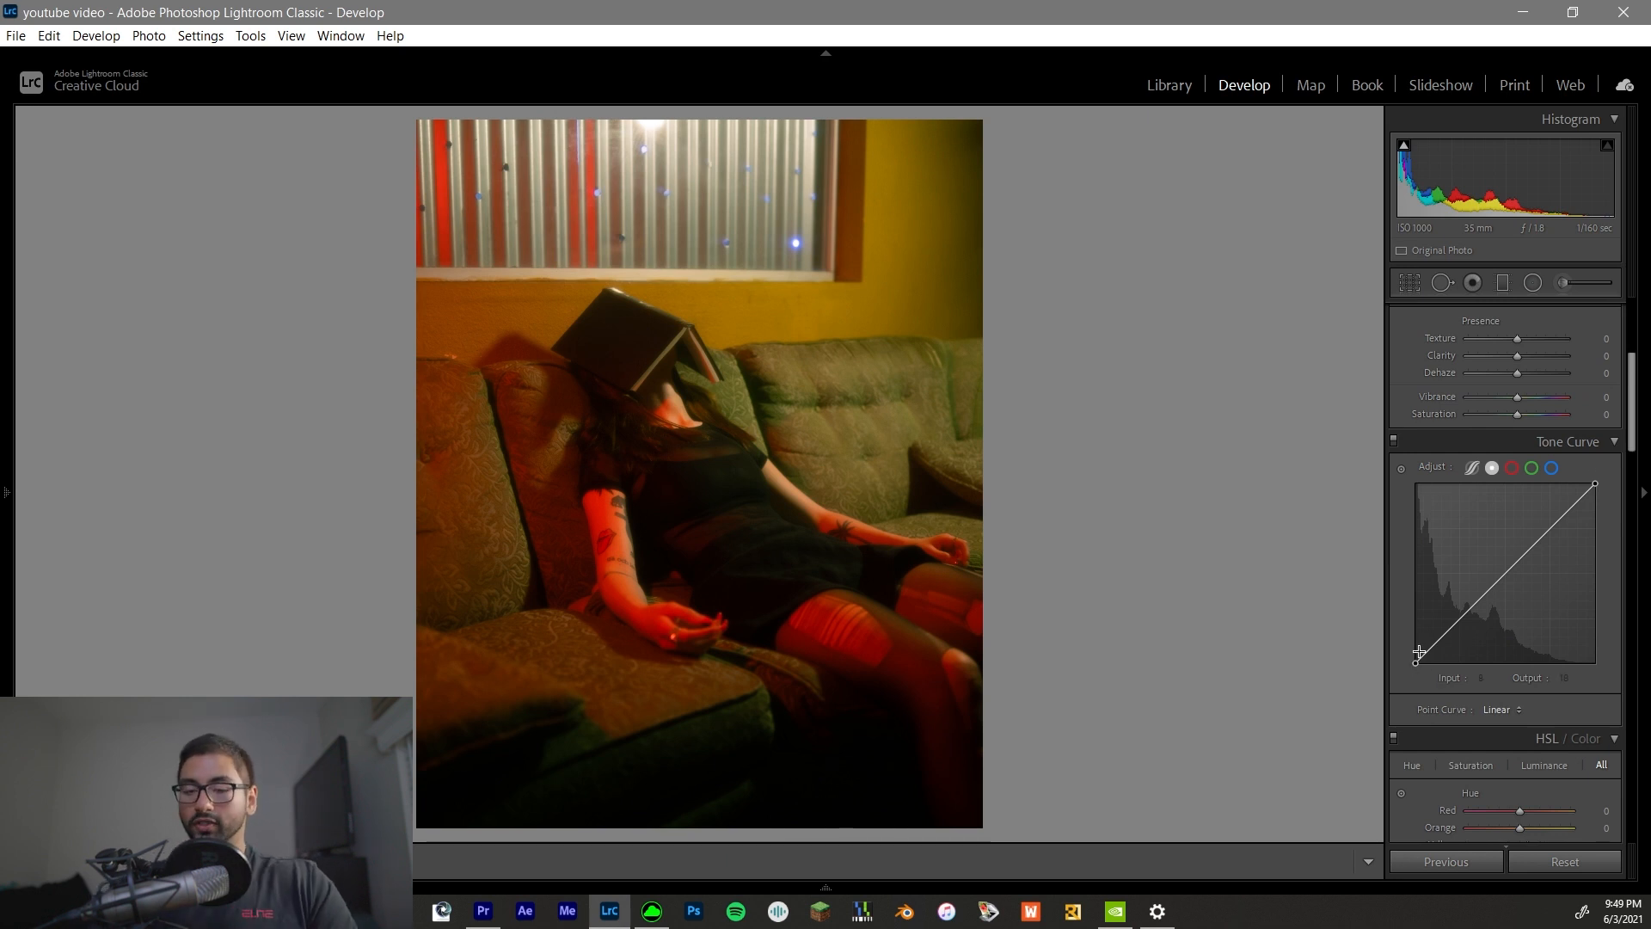
click(1506, 572)
drag(1462, 616, 1416, 653)
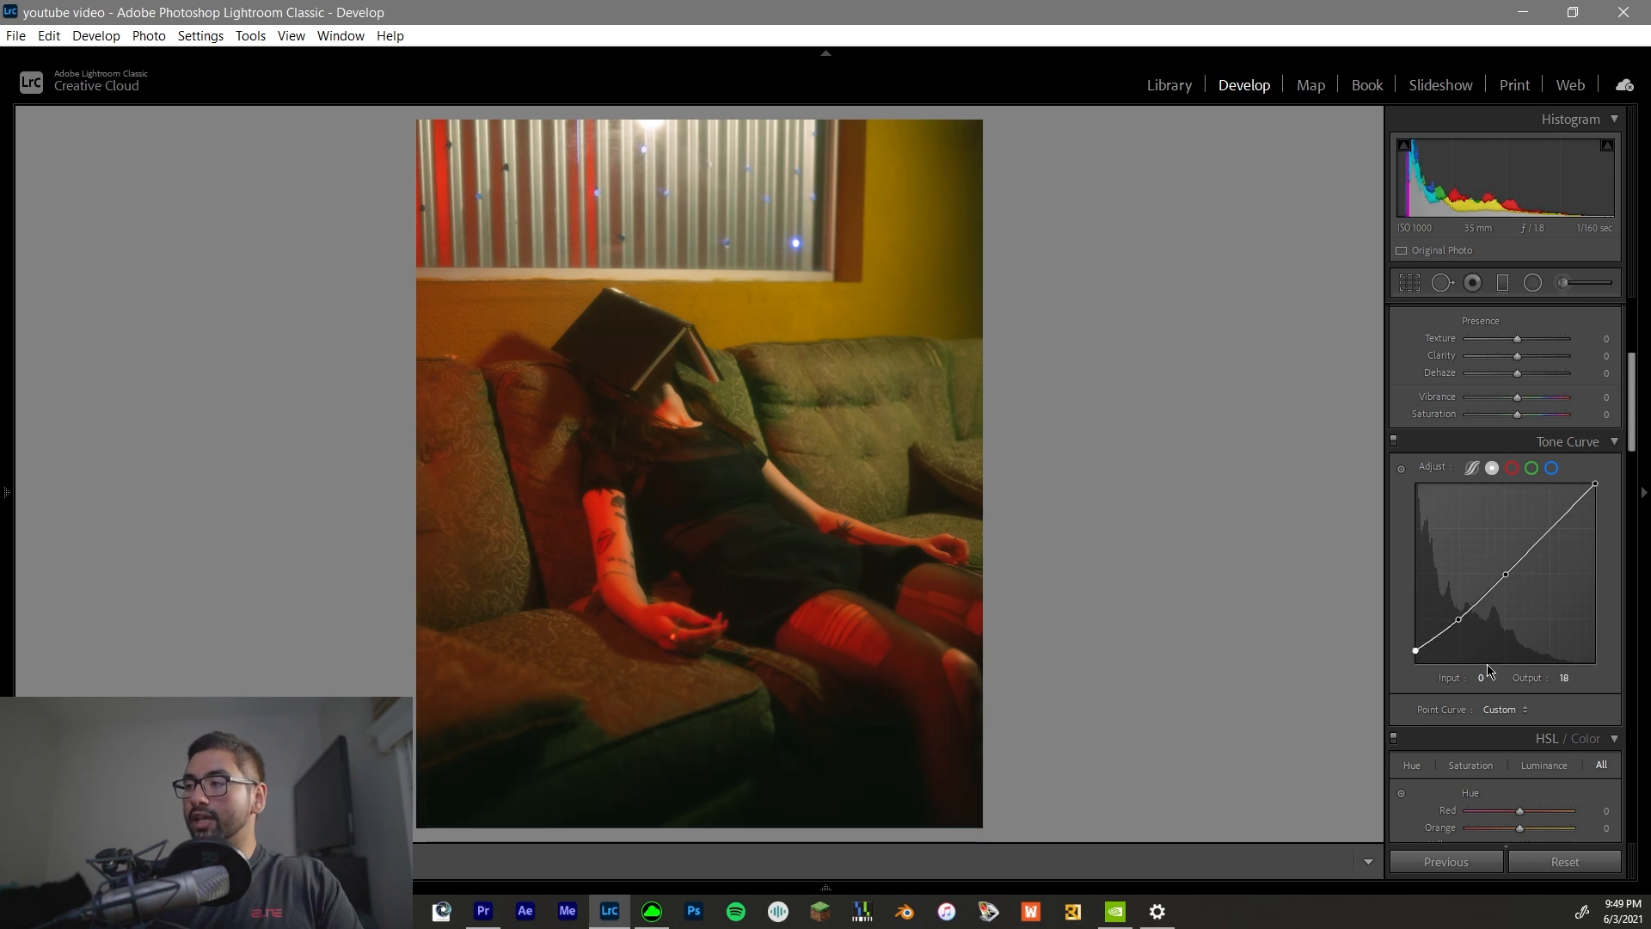
click(1561, 679)
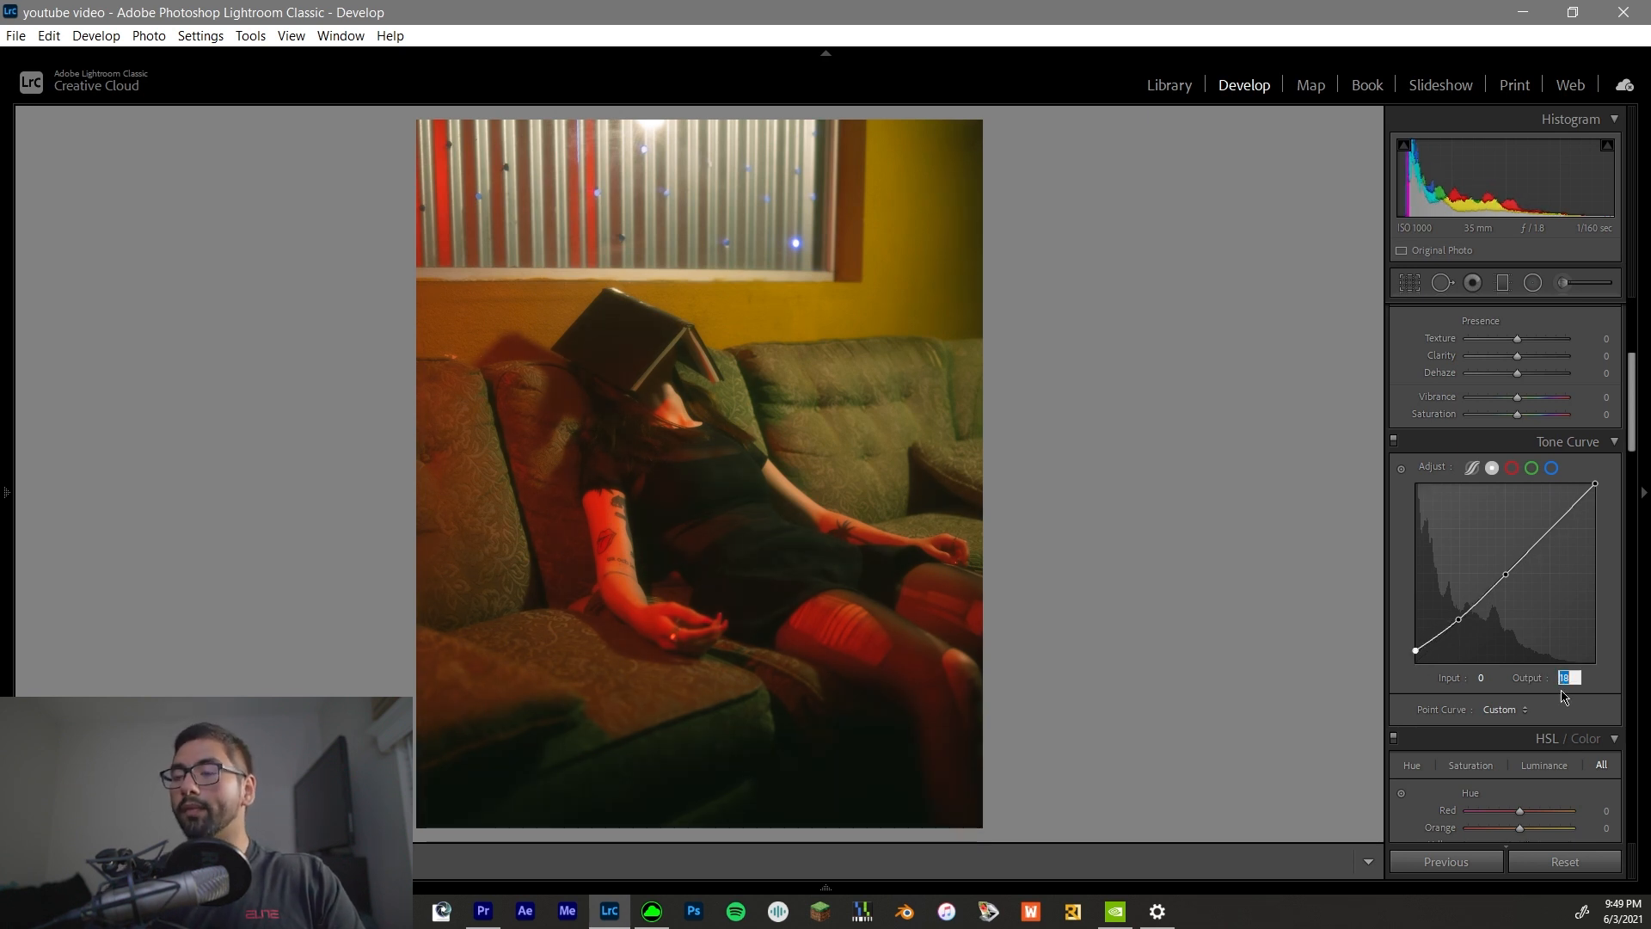
text(20)
key(Return)
Adjust the RGB curve's shadow and highlight points, set its midpoint to 126/124 and white point to output 220, and compare with Tone Curve off.
drag(1459, 619, 1465, 625)
drag(1552, 529, 1558, 541)
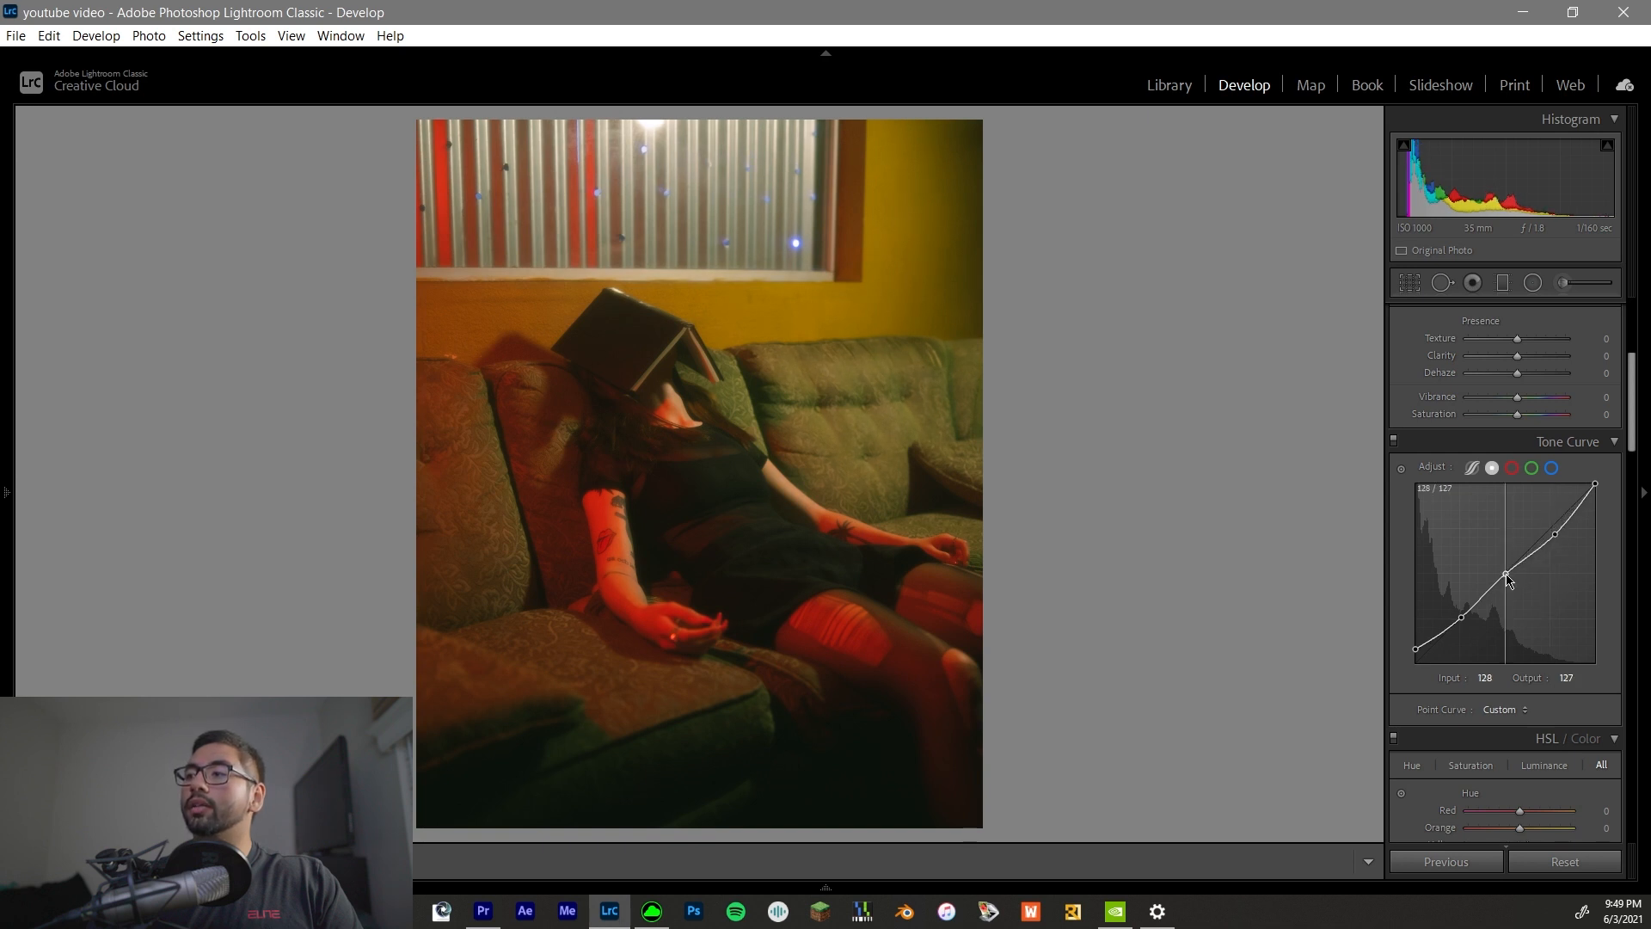
drag(1507, 577, 1506, 579)
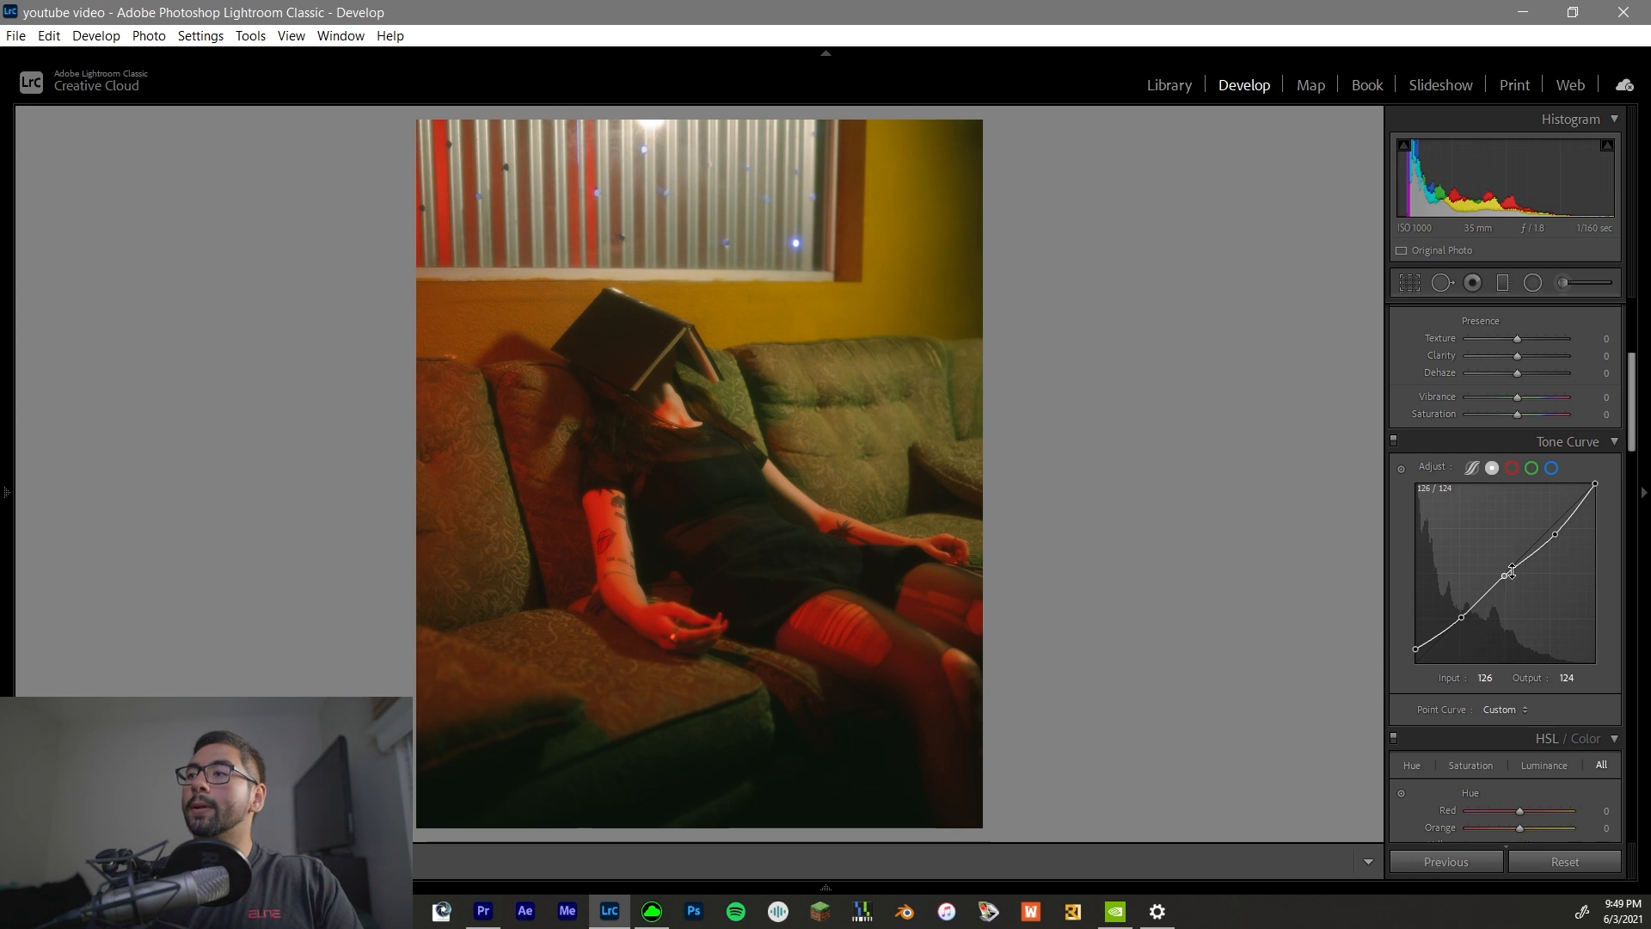
drag(1596, 484, 1616, 515)
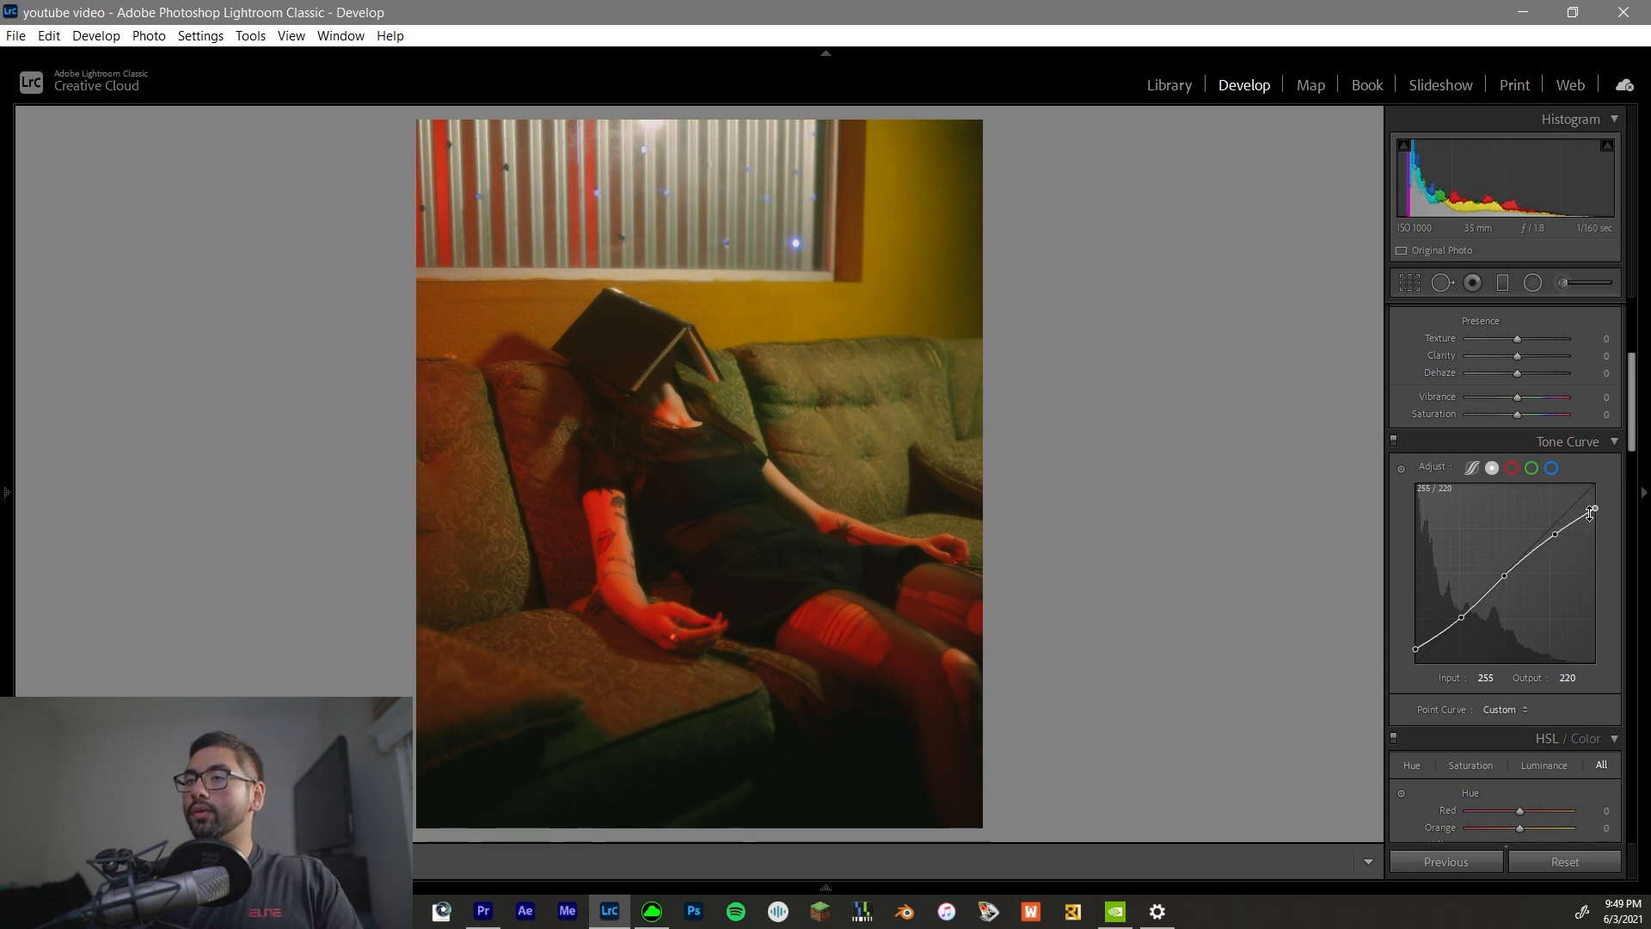
click(1396, 442)
click(1396, 442)
click(1396, 443)
click(1396, 442)
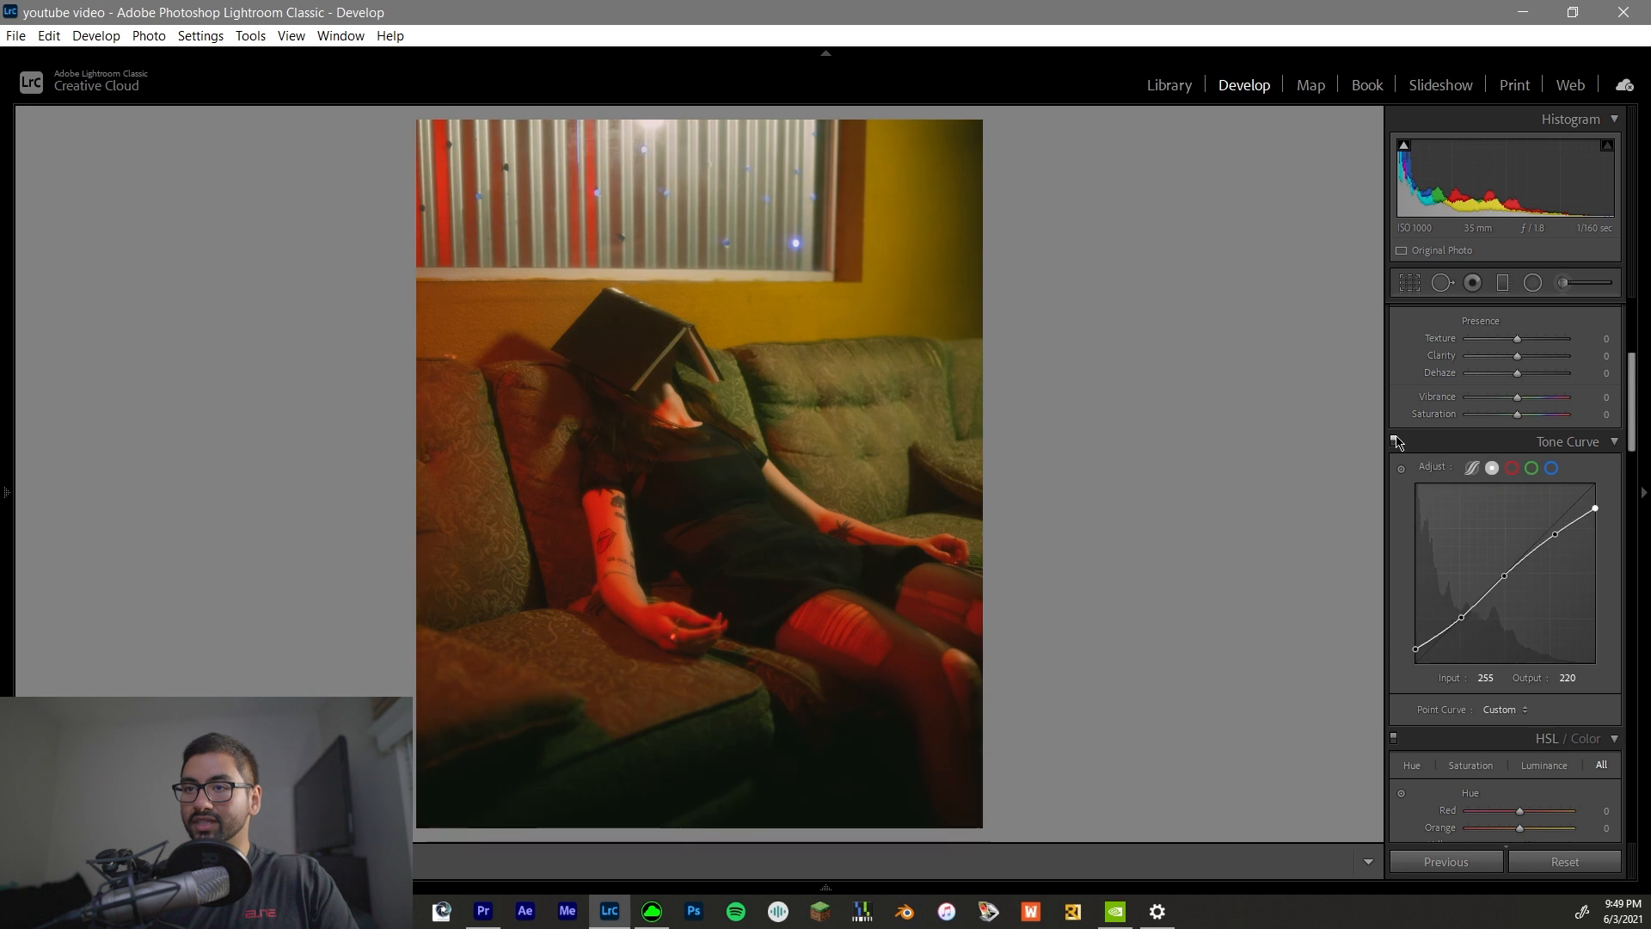
Try raising an extra midtone point on the RGB curve to output 255, and undo it.
drag(1516, 566, 1517, 485)
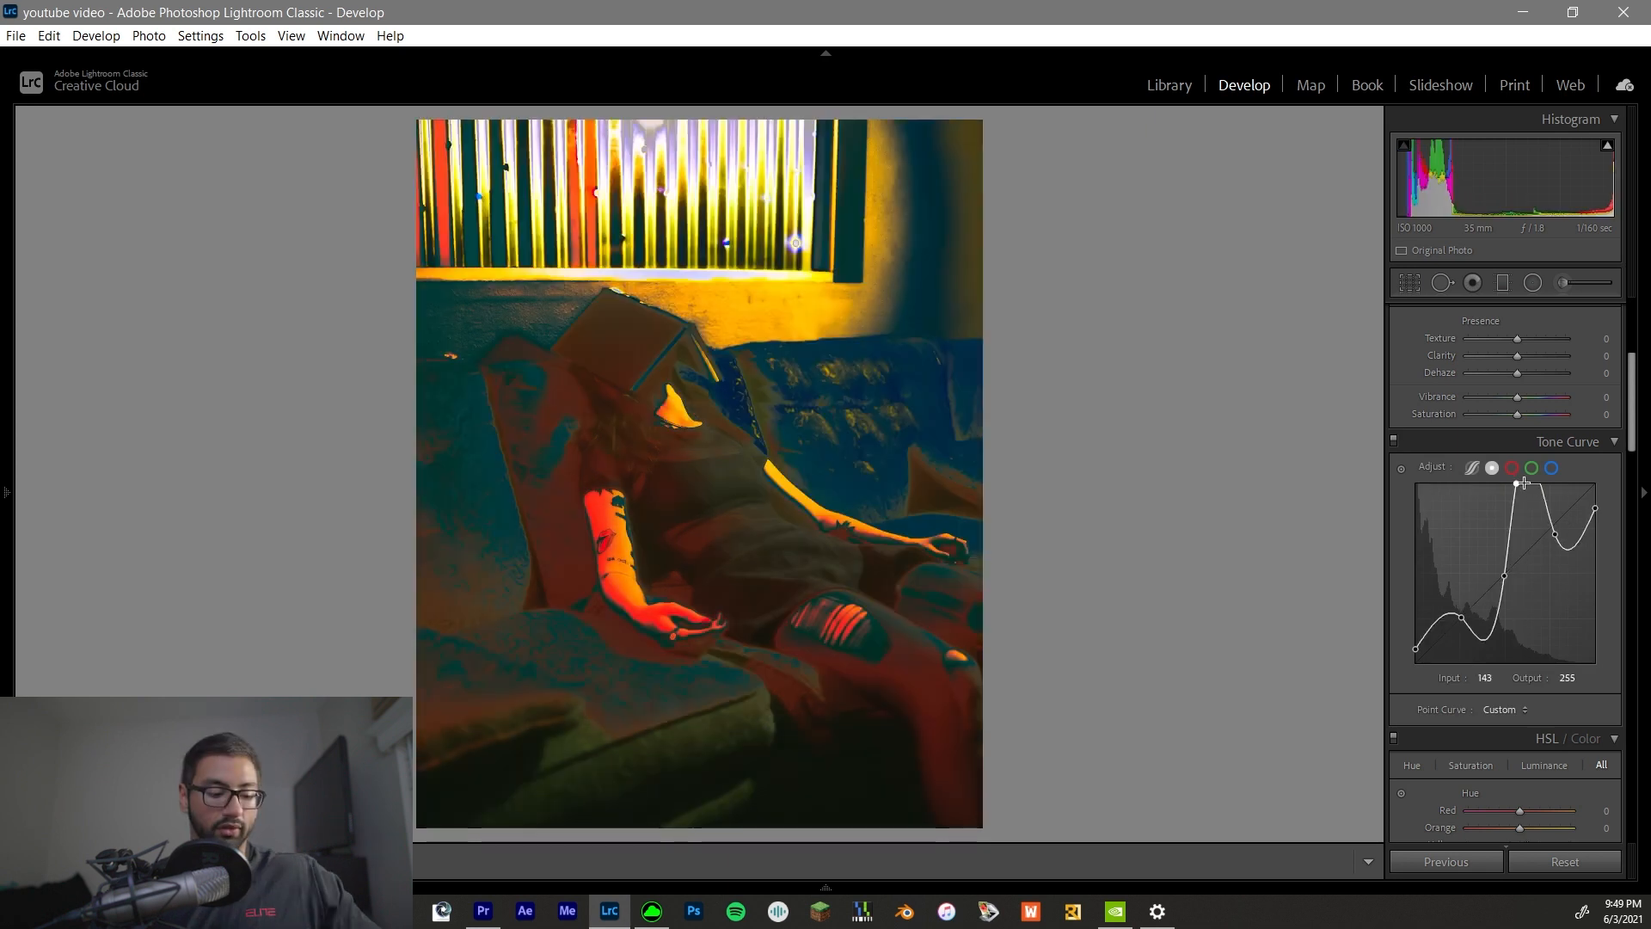
key(ctrl+z)
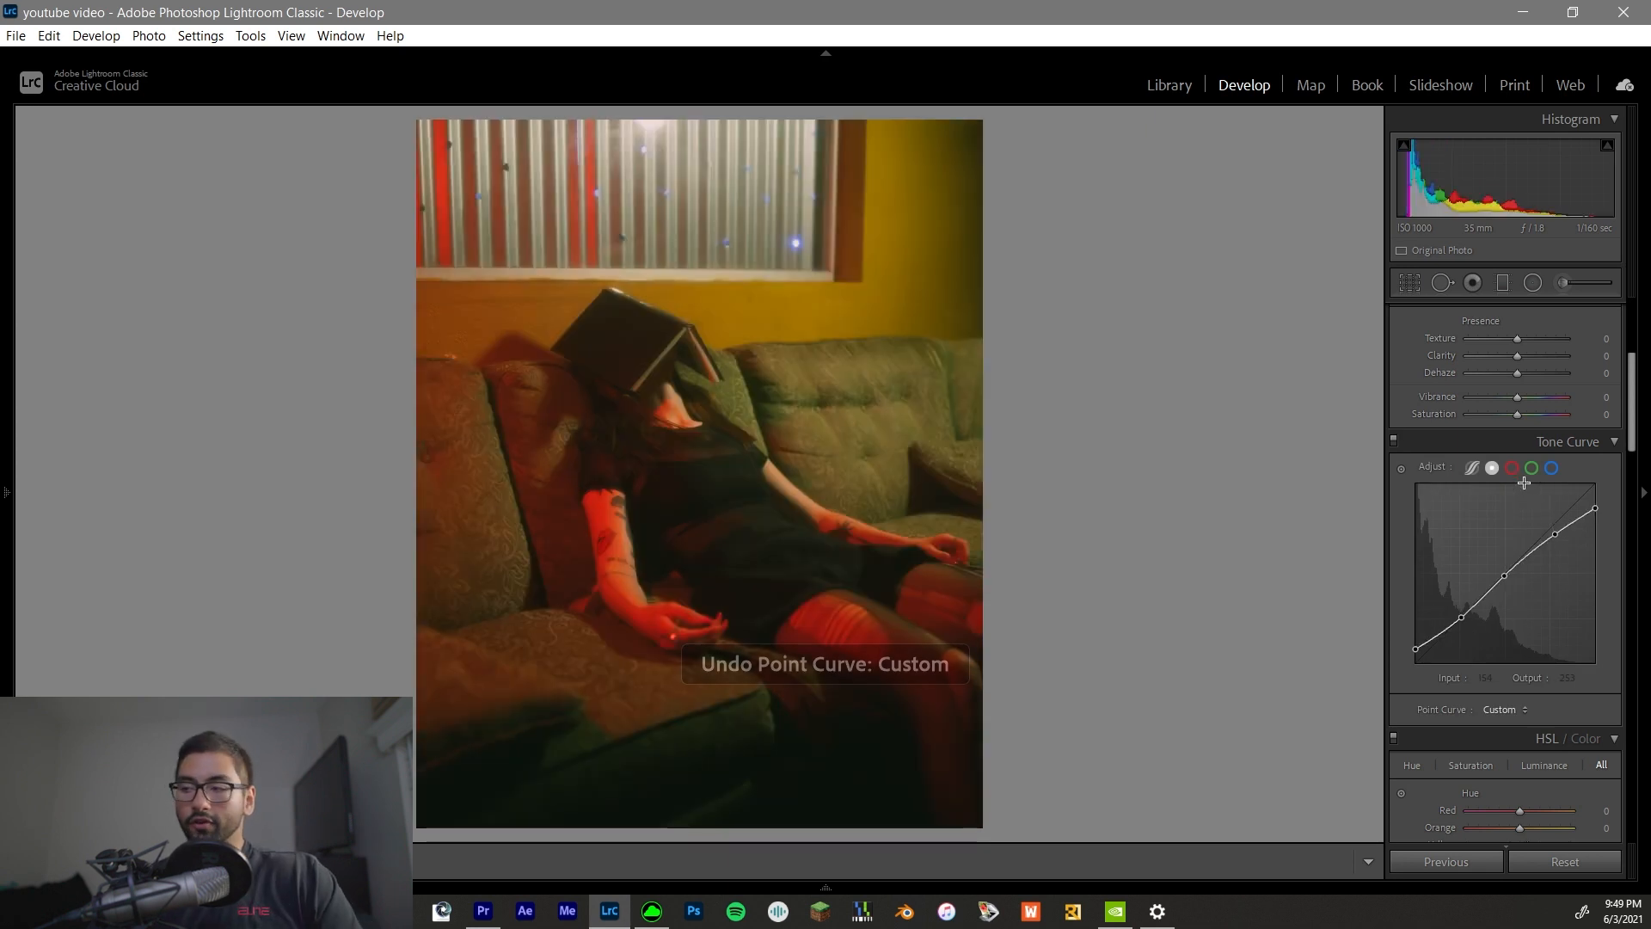
Look through the red, green and blue channel curves, and lower the RGB curve's black point to output 0.
click(1512, 467)
click(1532, 468)
click(1552, 468)
click(1512, 468)
click(1493, 467)
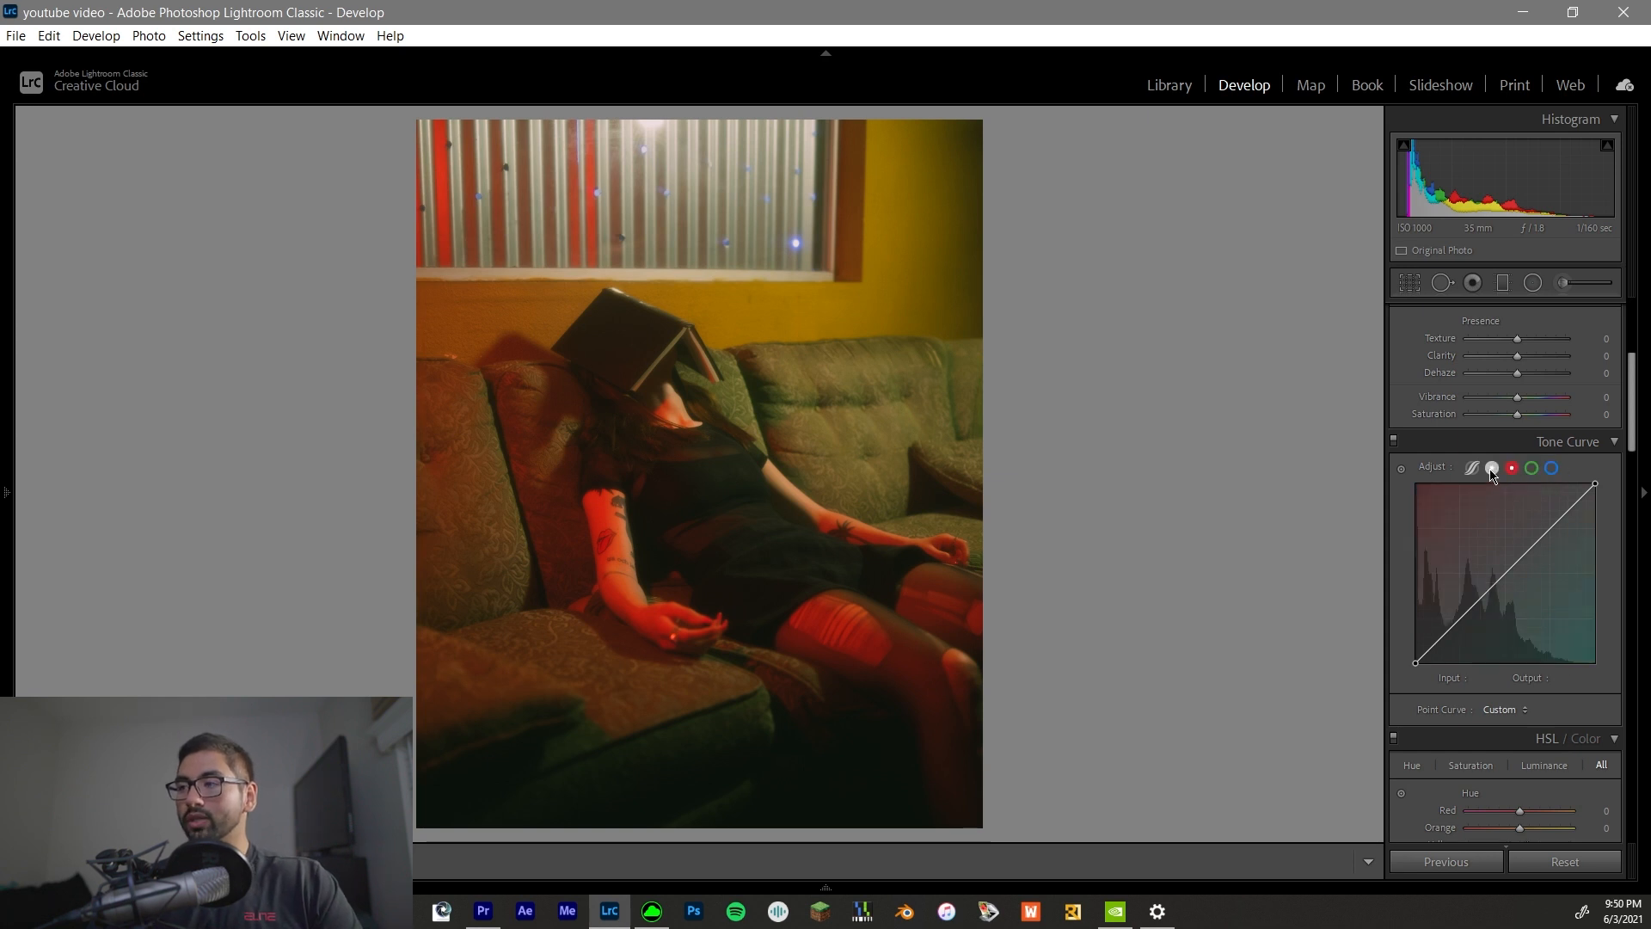
drag(1418, 652, 1416, 663)
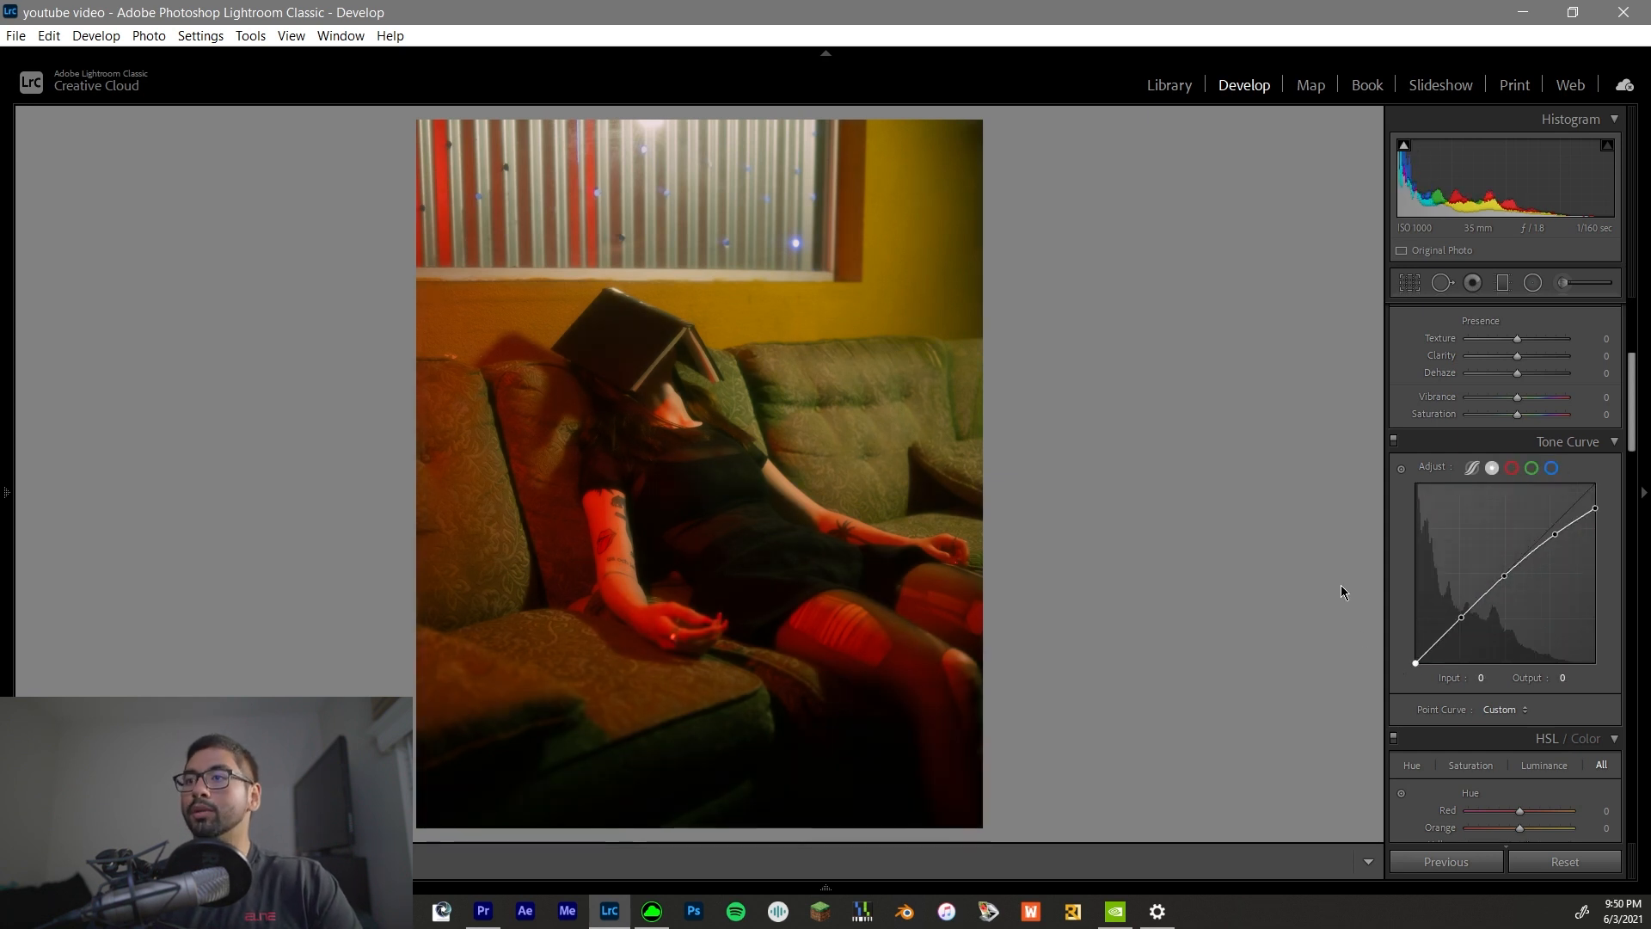
Add points to the red channel curve at input 131/output 126, input 65/output 59 and input 192/output 185.
click(1512, 469)
click(1506, 575)
drag(1509, 579, 1509, 576)
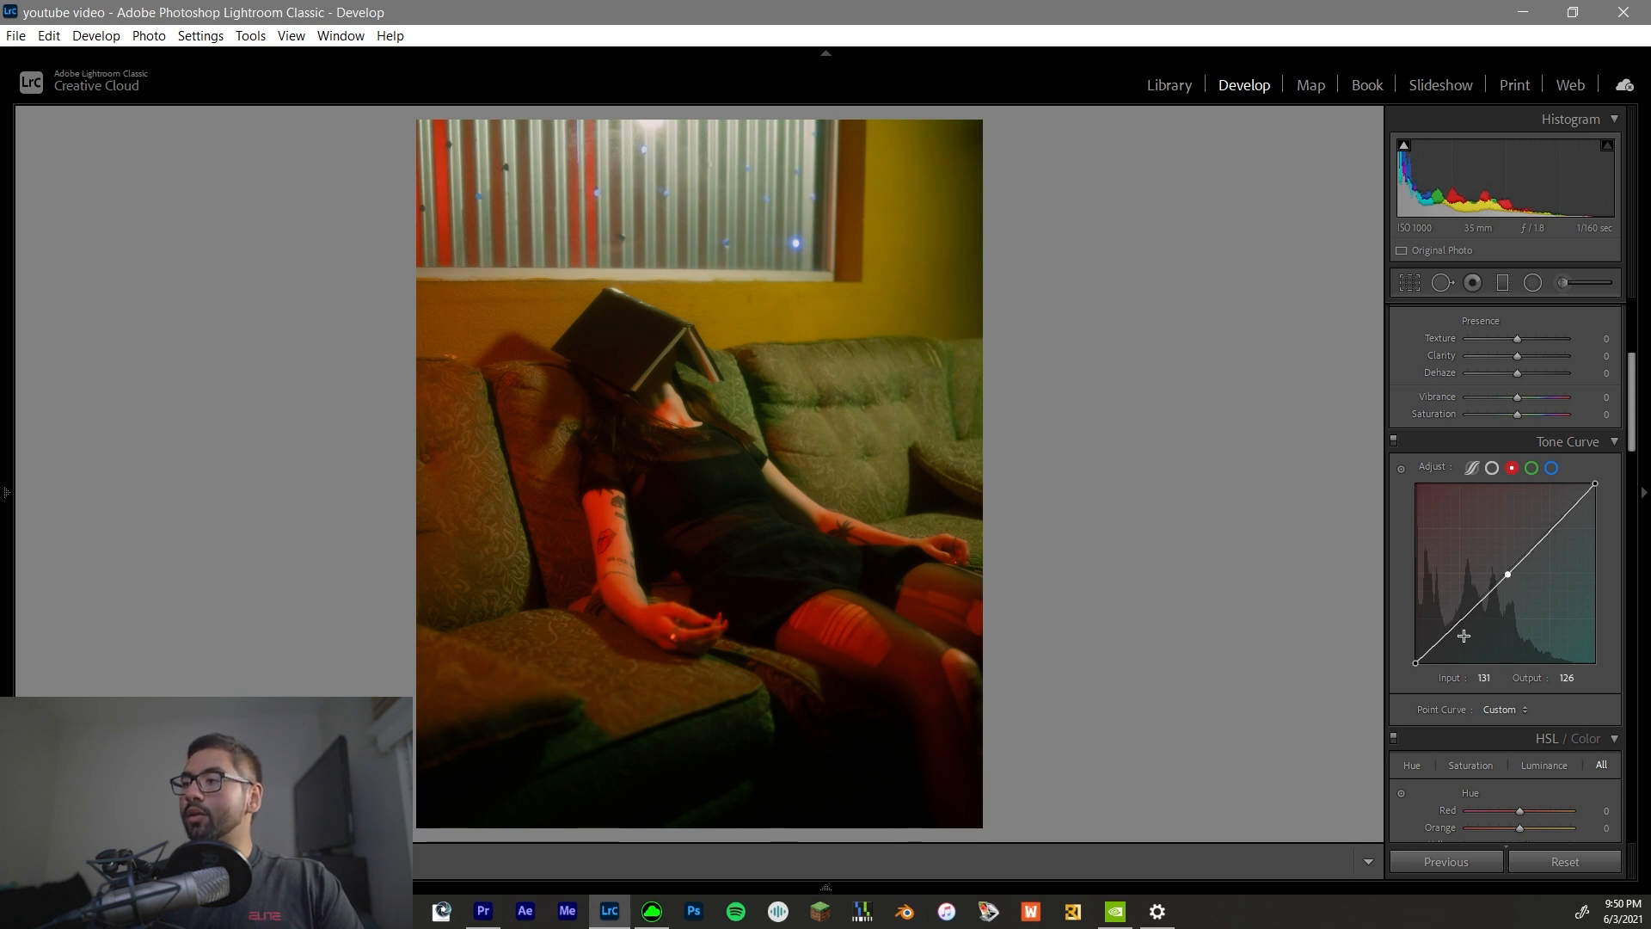
click(1460, 624)
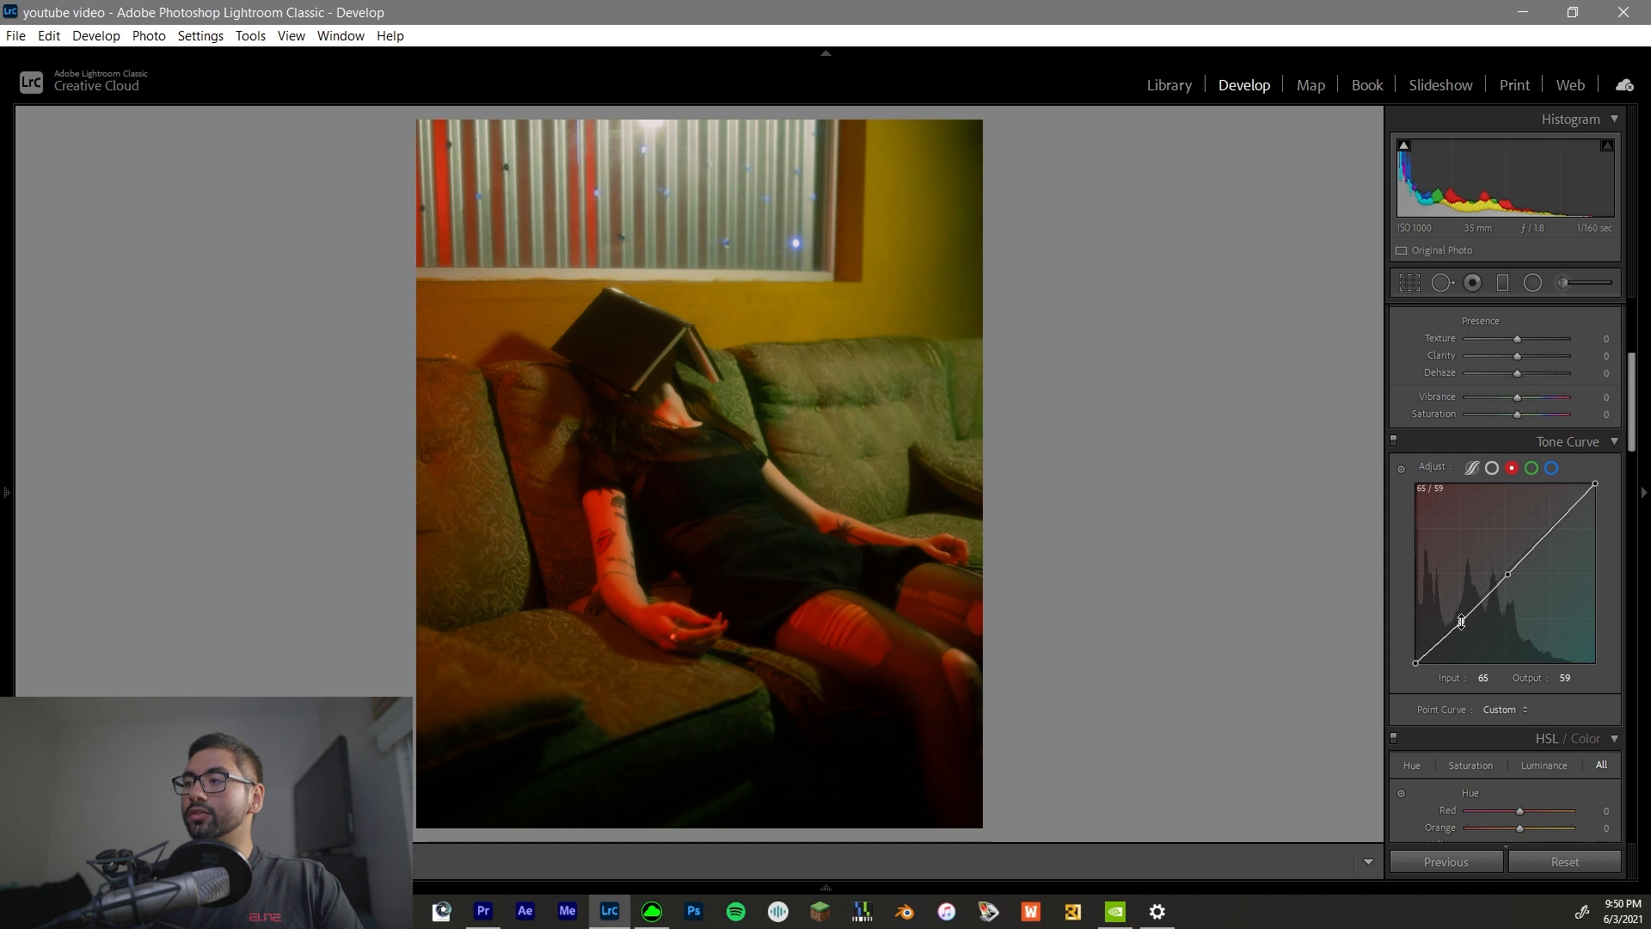
drag(1550, 530, 1551, 533)
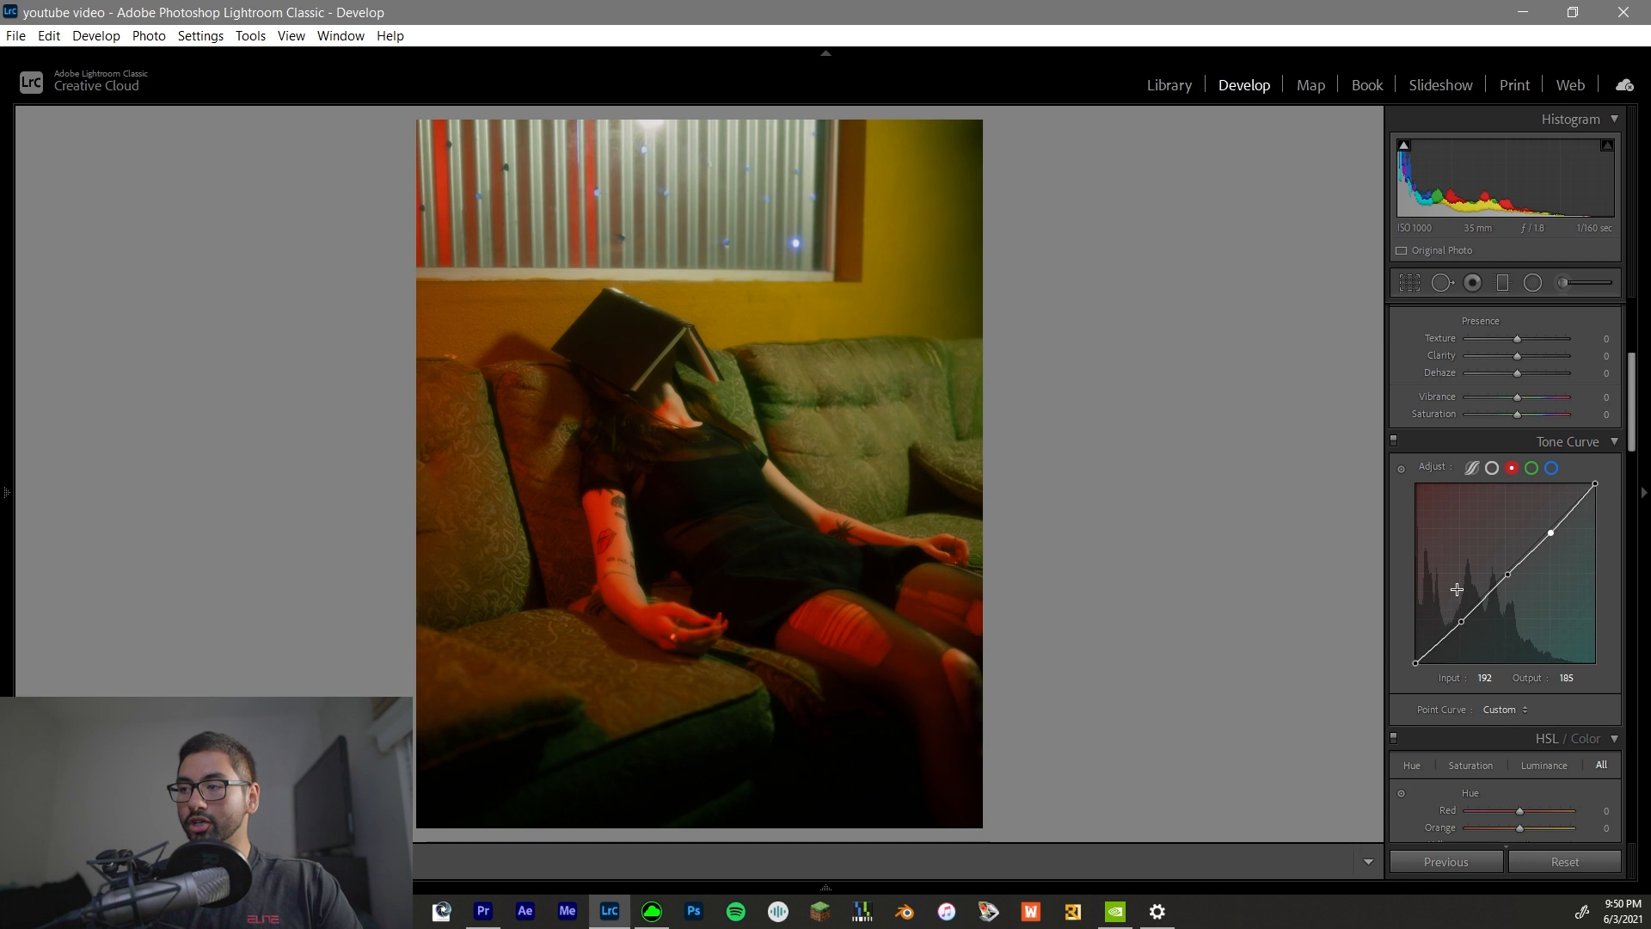
Move the red curve's shadow point to input 56, output 55, and delete its highlight point.
drag(1463, 621, 1459, 630)
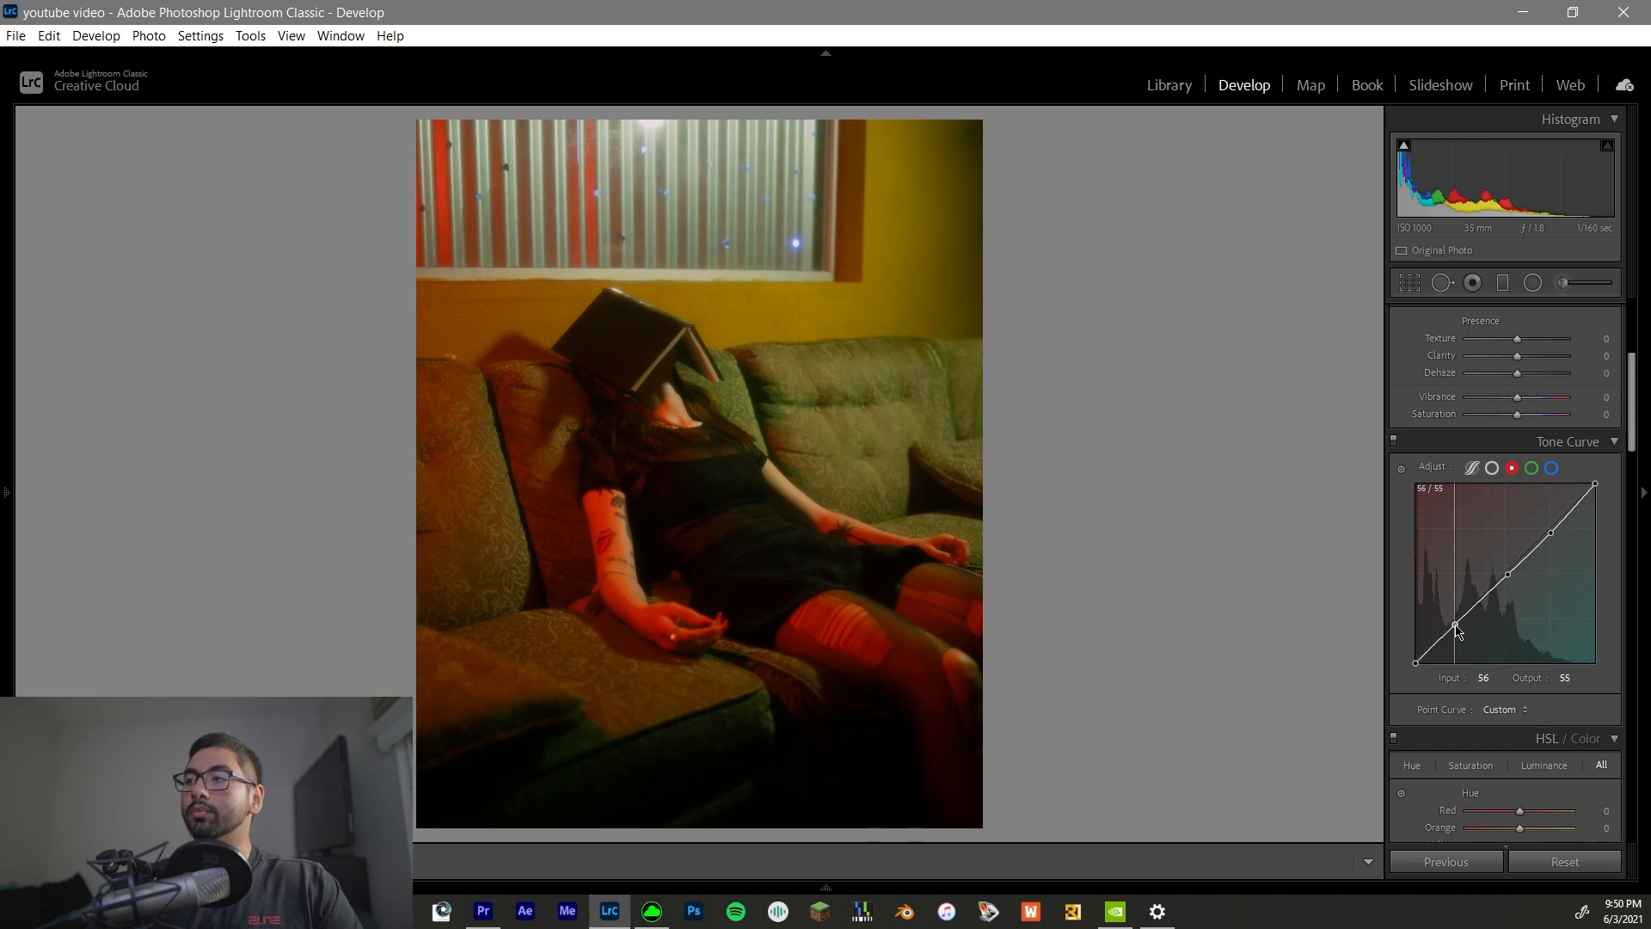
drag(1547, 534, 1509, 578)
double_click(1551, 529)
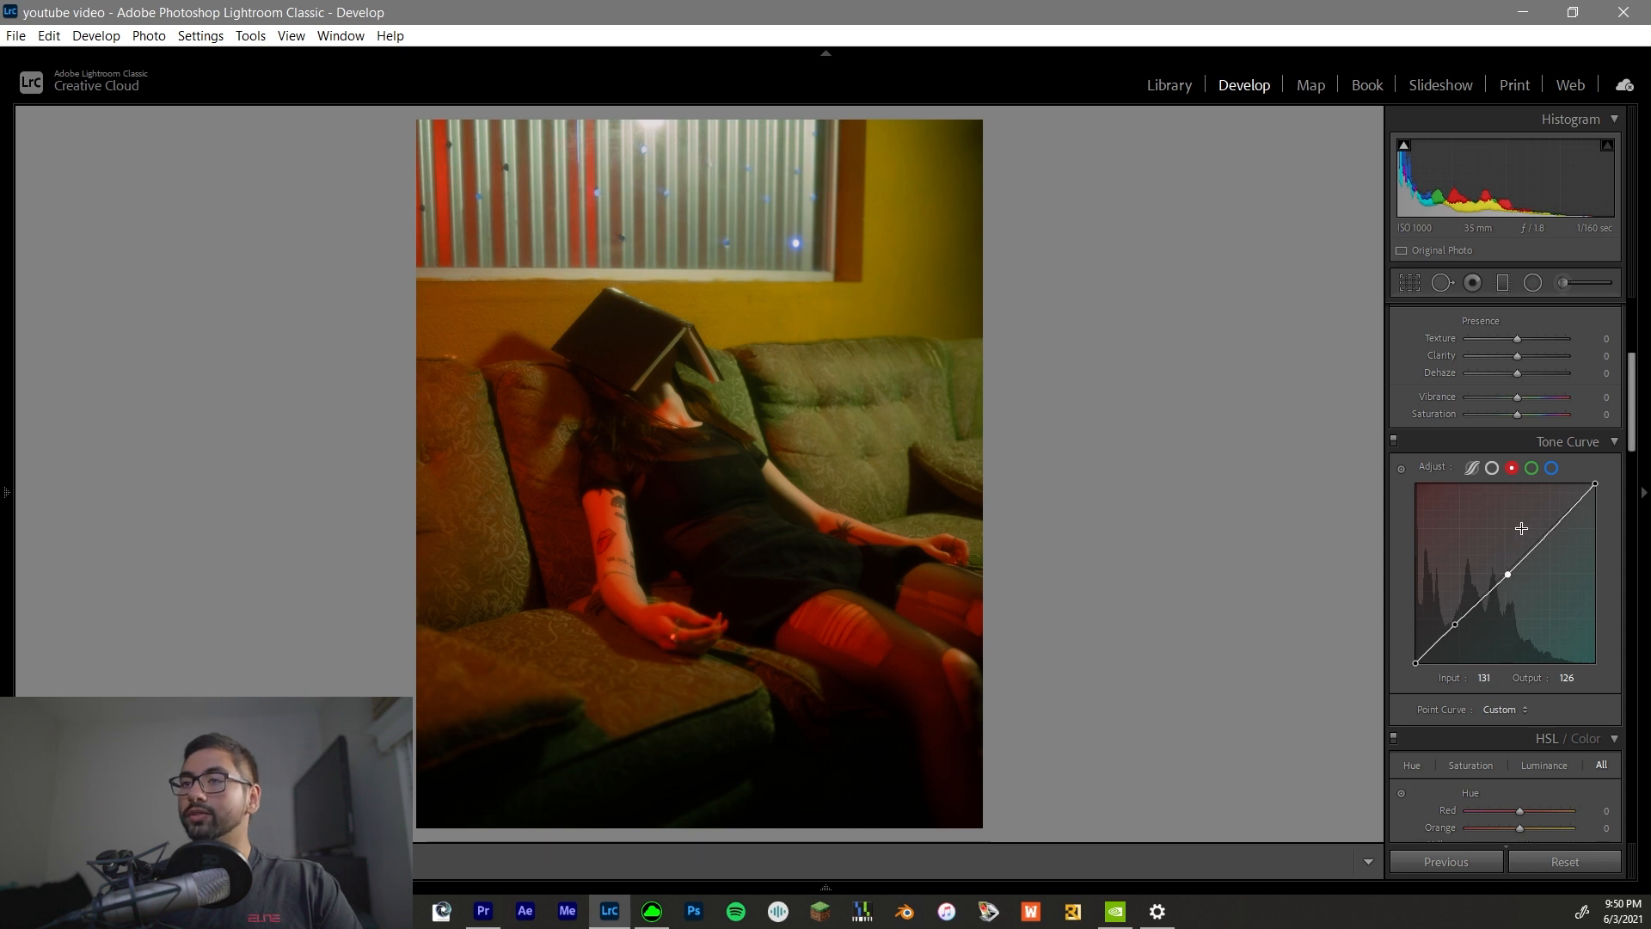
Shape the green channel curve with points at input 62/output 65, input 126/output 124 and input 190/output 192.
click(1532, 468)
click(1508, 577)
drag(1511, 583, 1462, 624)
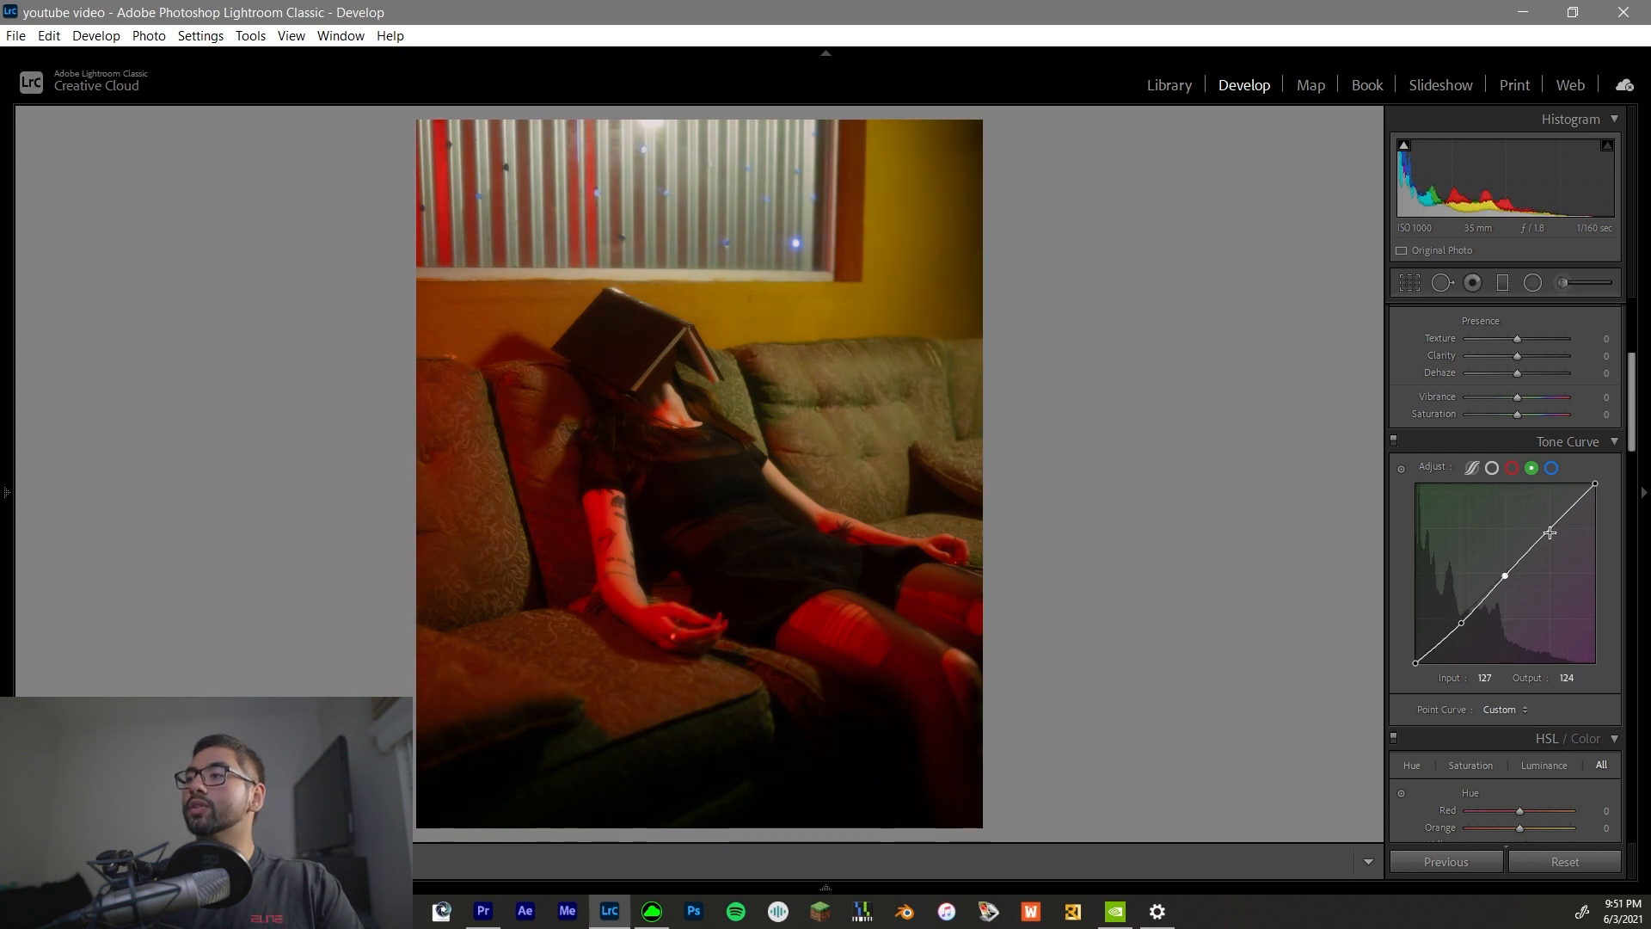
drag(1552, 530, 1460, 622)
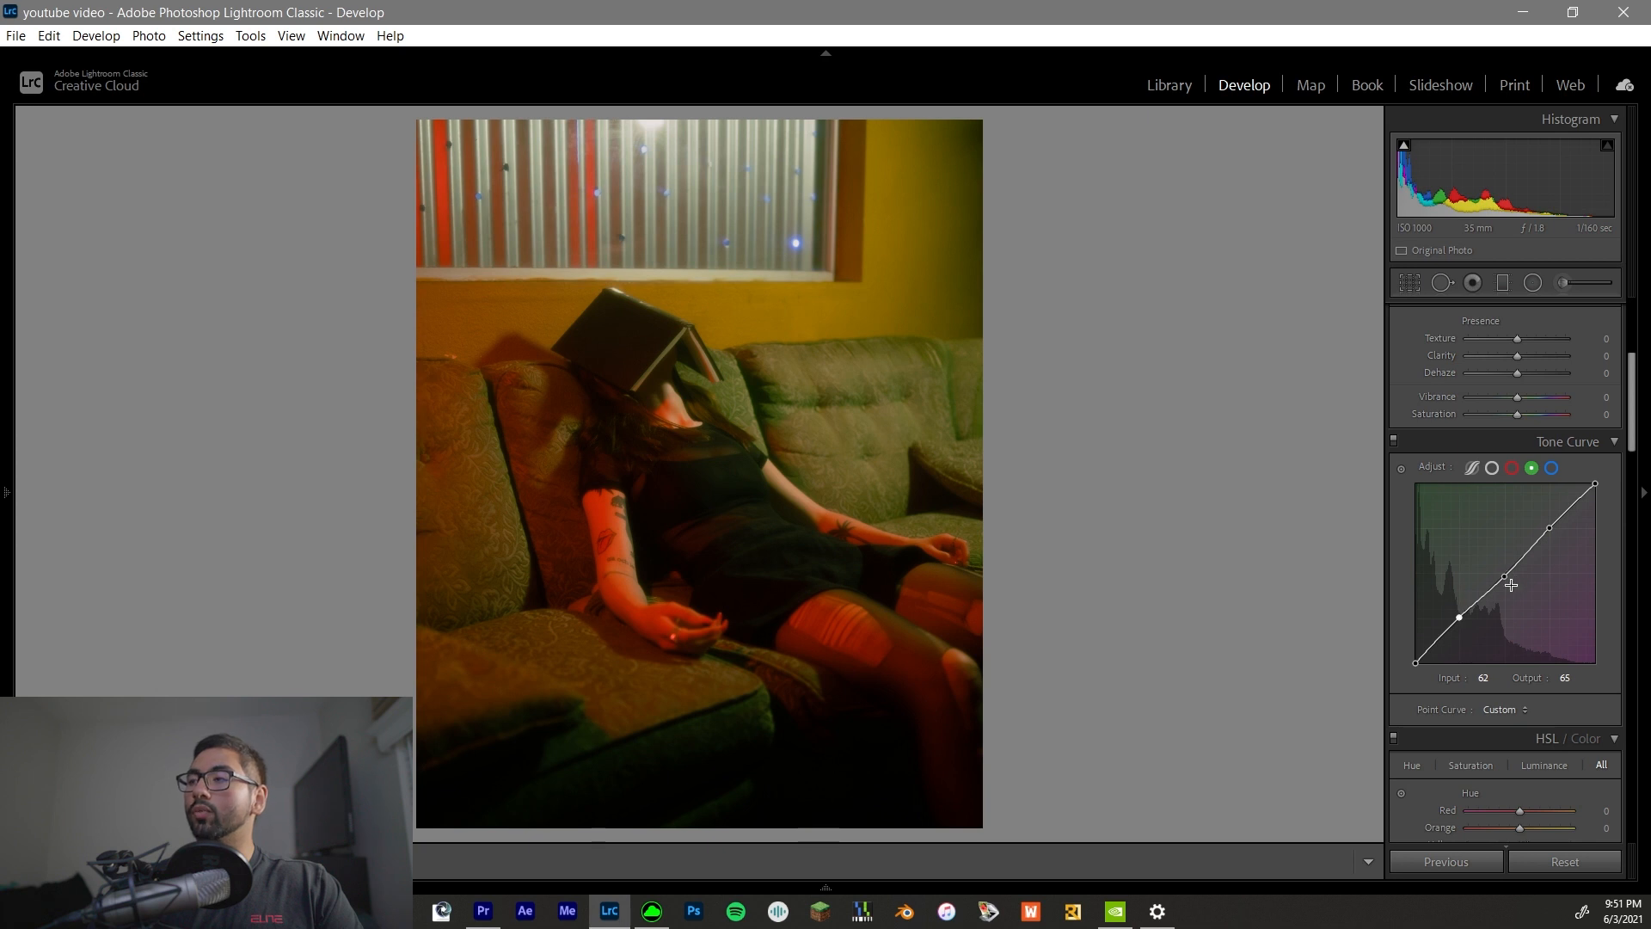
drag(1504, 577, 1505, 576)
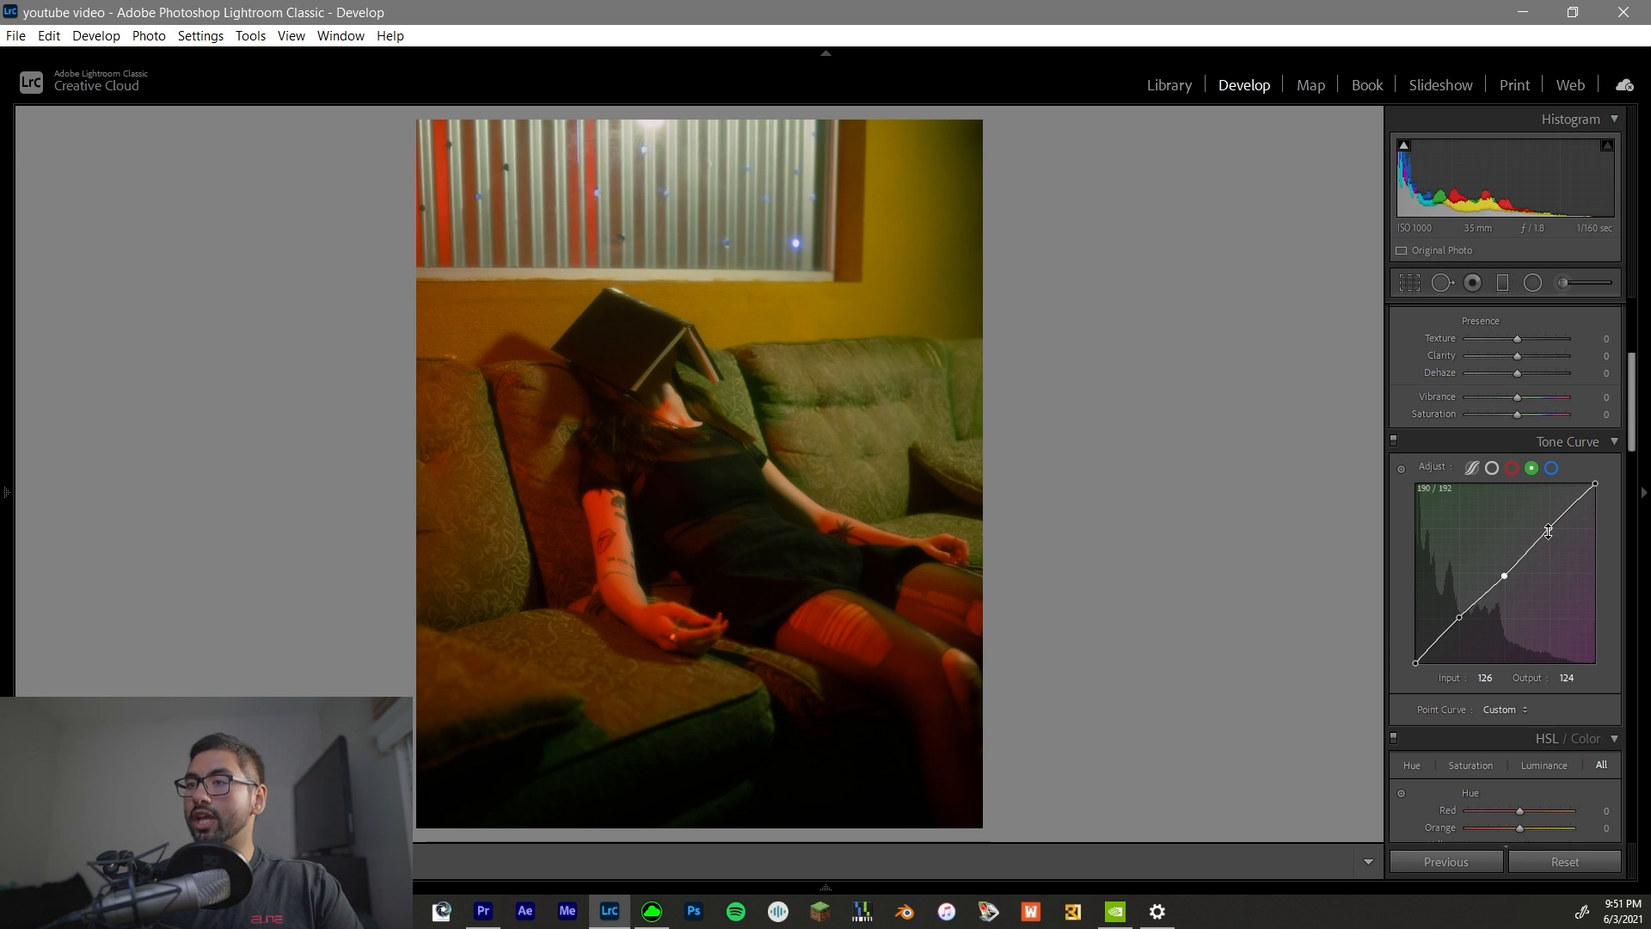
drag(1549, 531, 1549, 528)
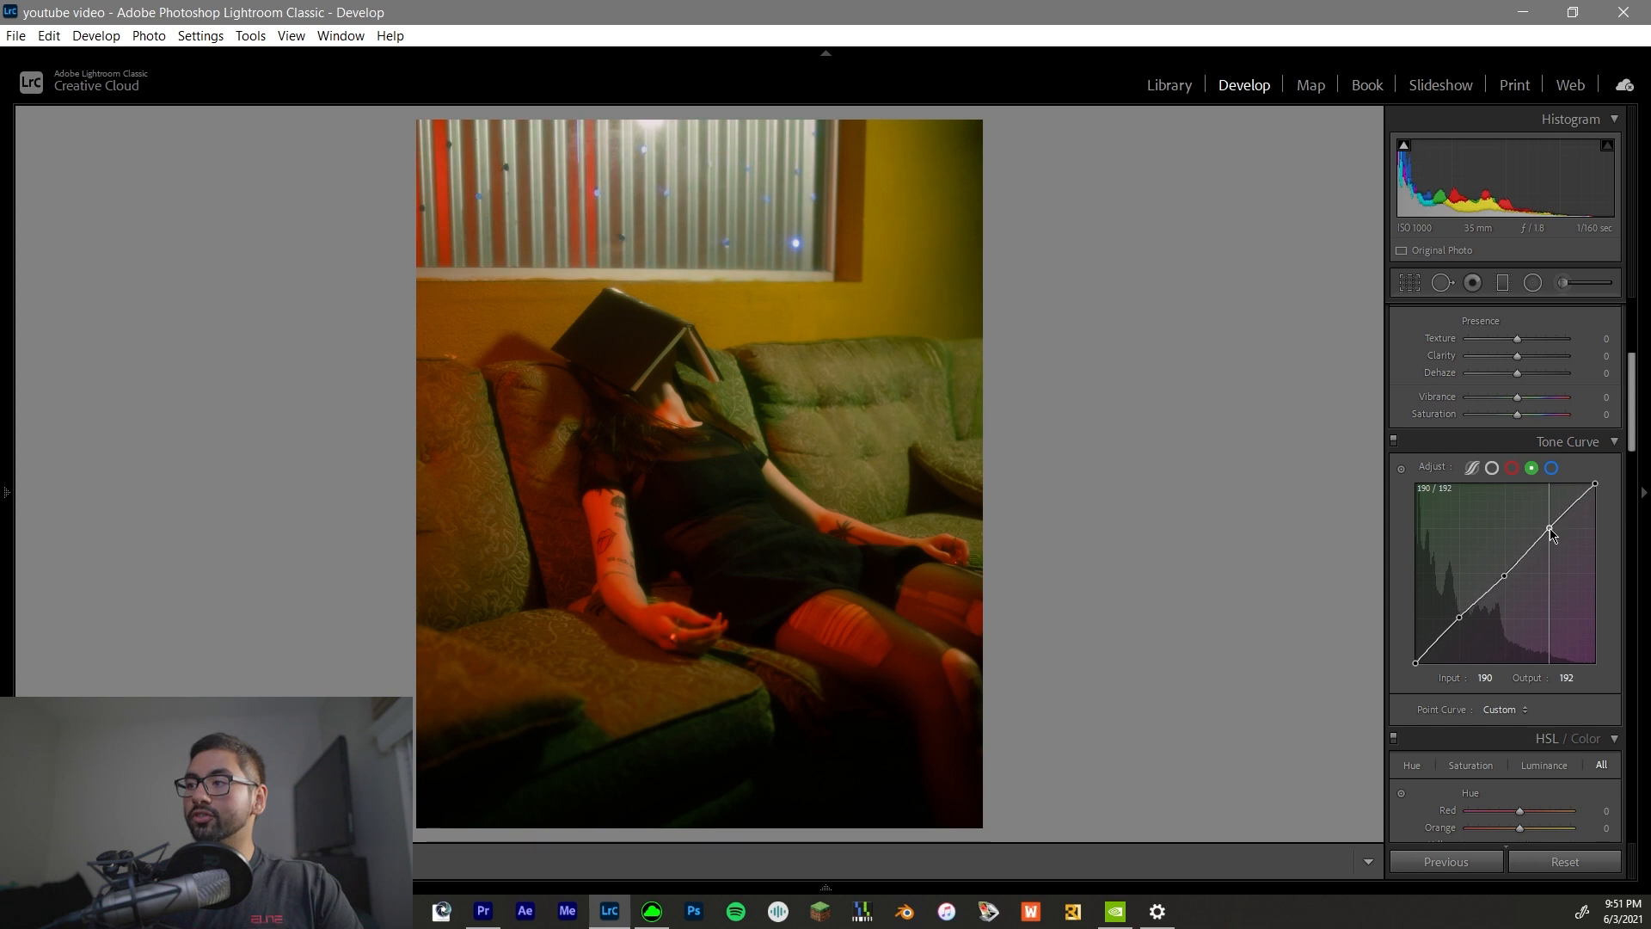
Add shadow and highlight points to the blue channel curve and set its midpoint to input 124, output 122.
click(1553, 469)
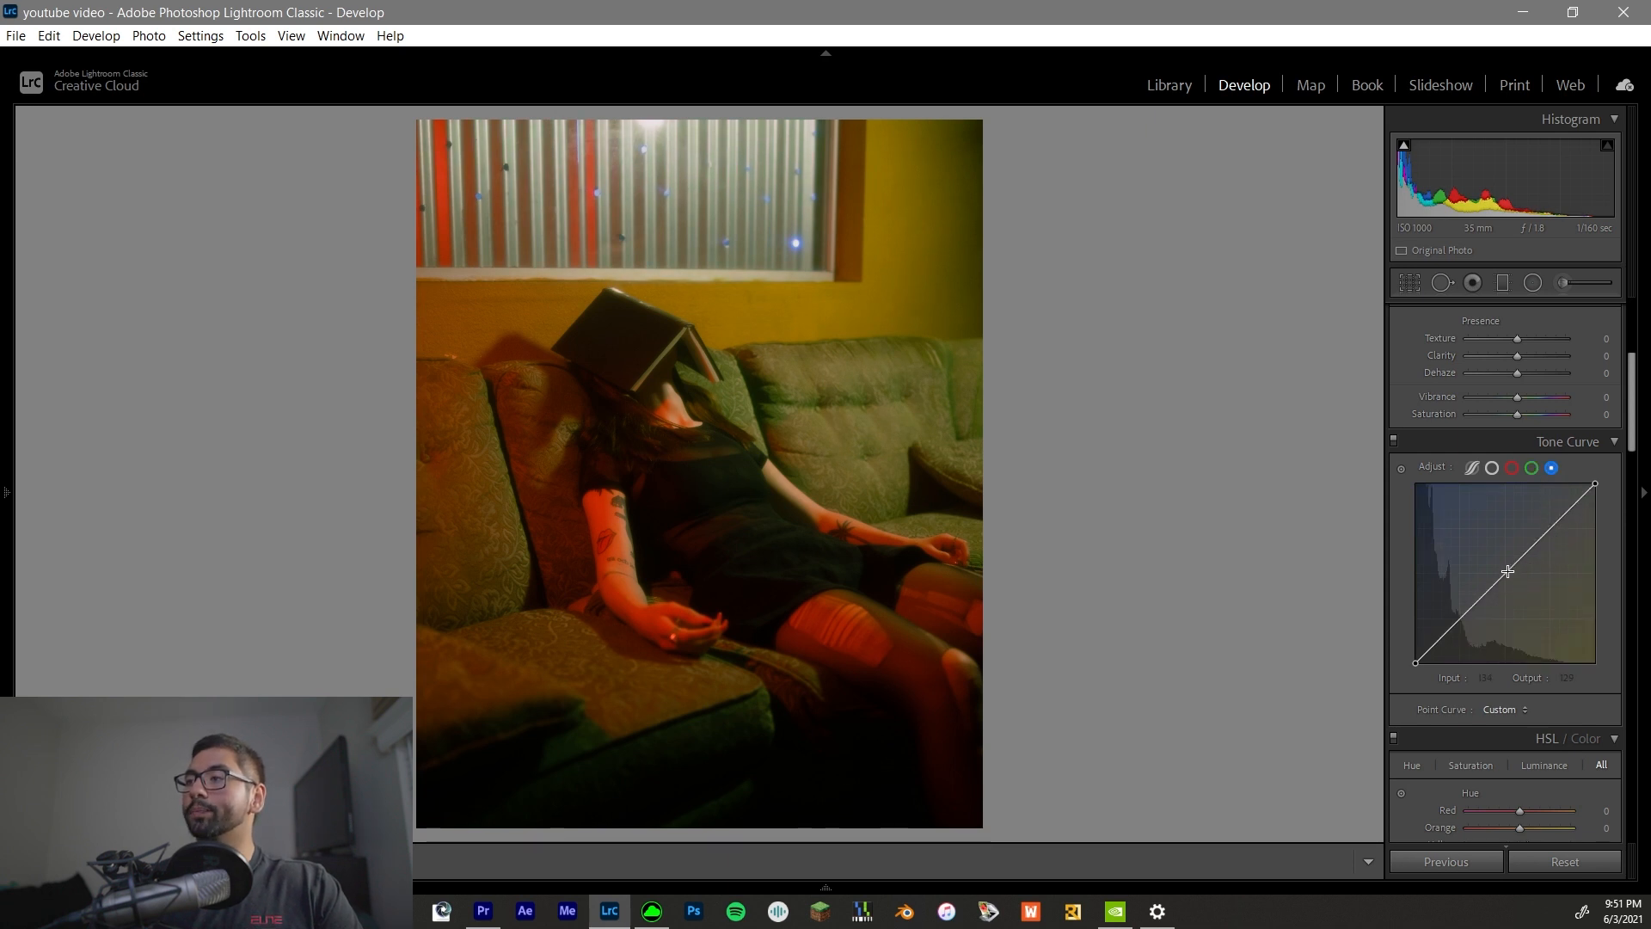
drag(1508, 572, 1556, 533)
drag(1462, 617, 1504, 581)
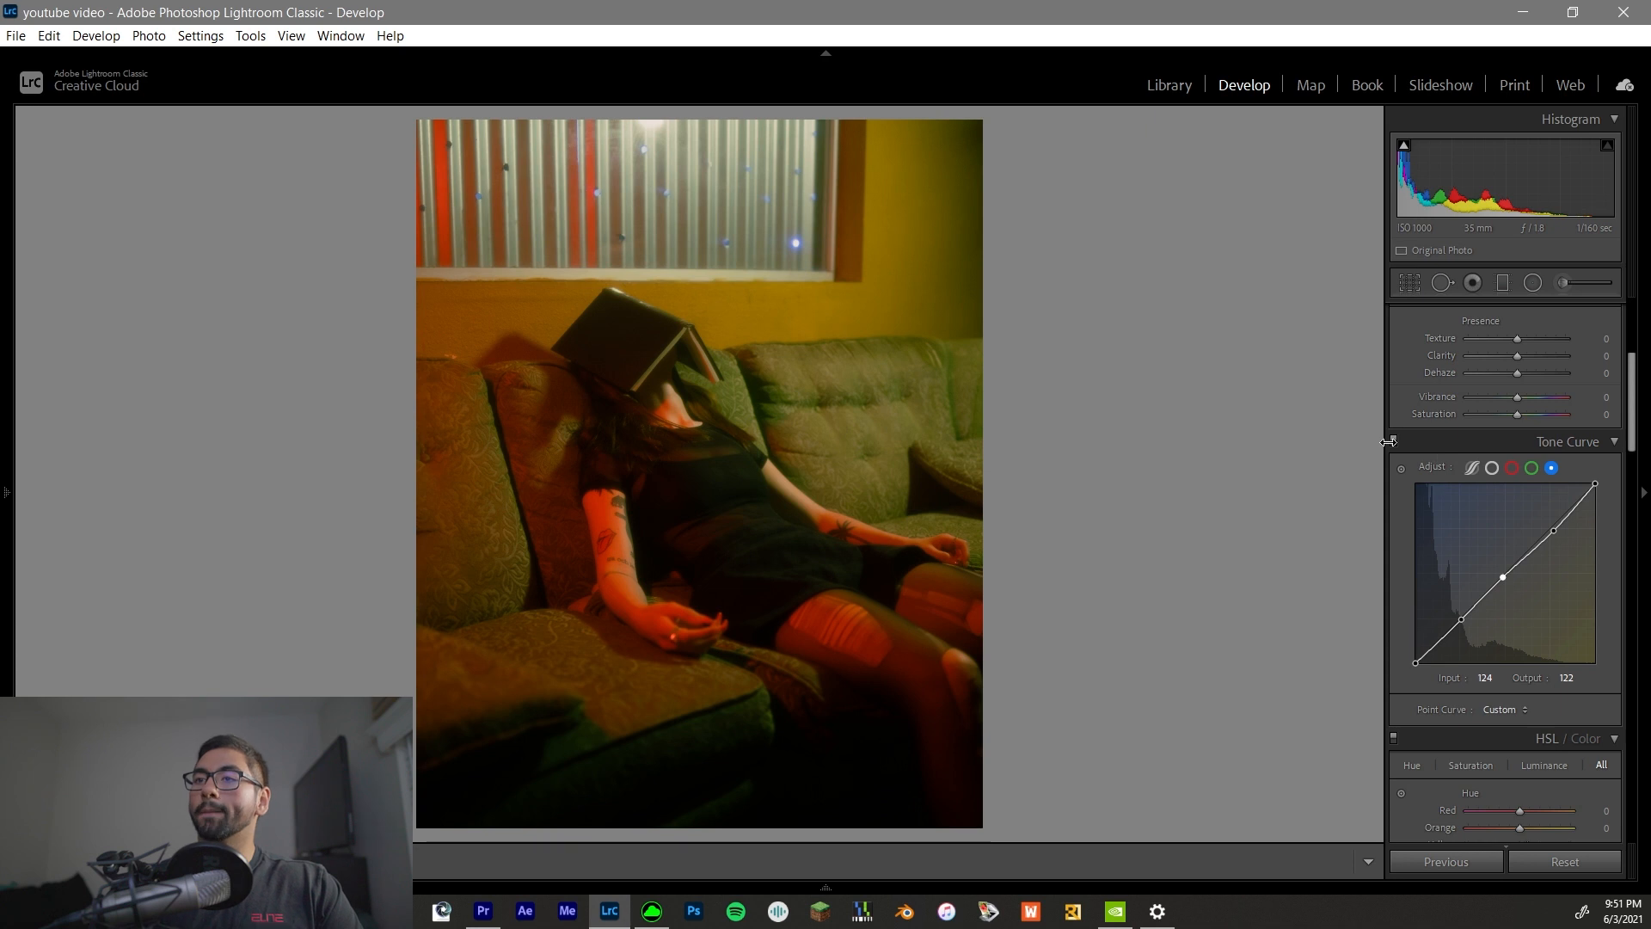
Compare the portrait with the Tone Curve adjustments switched off and on.
click(1394, 441)
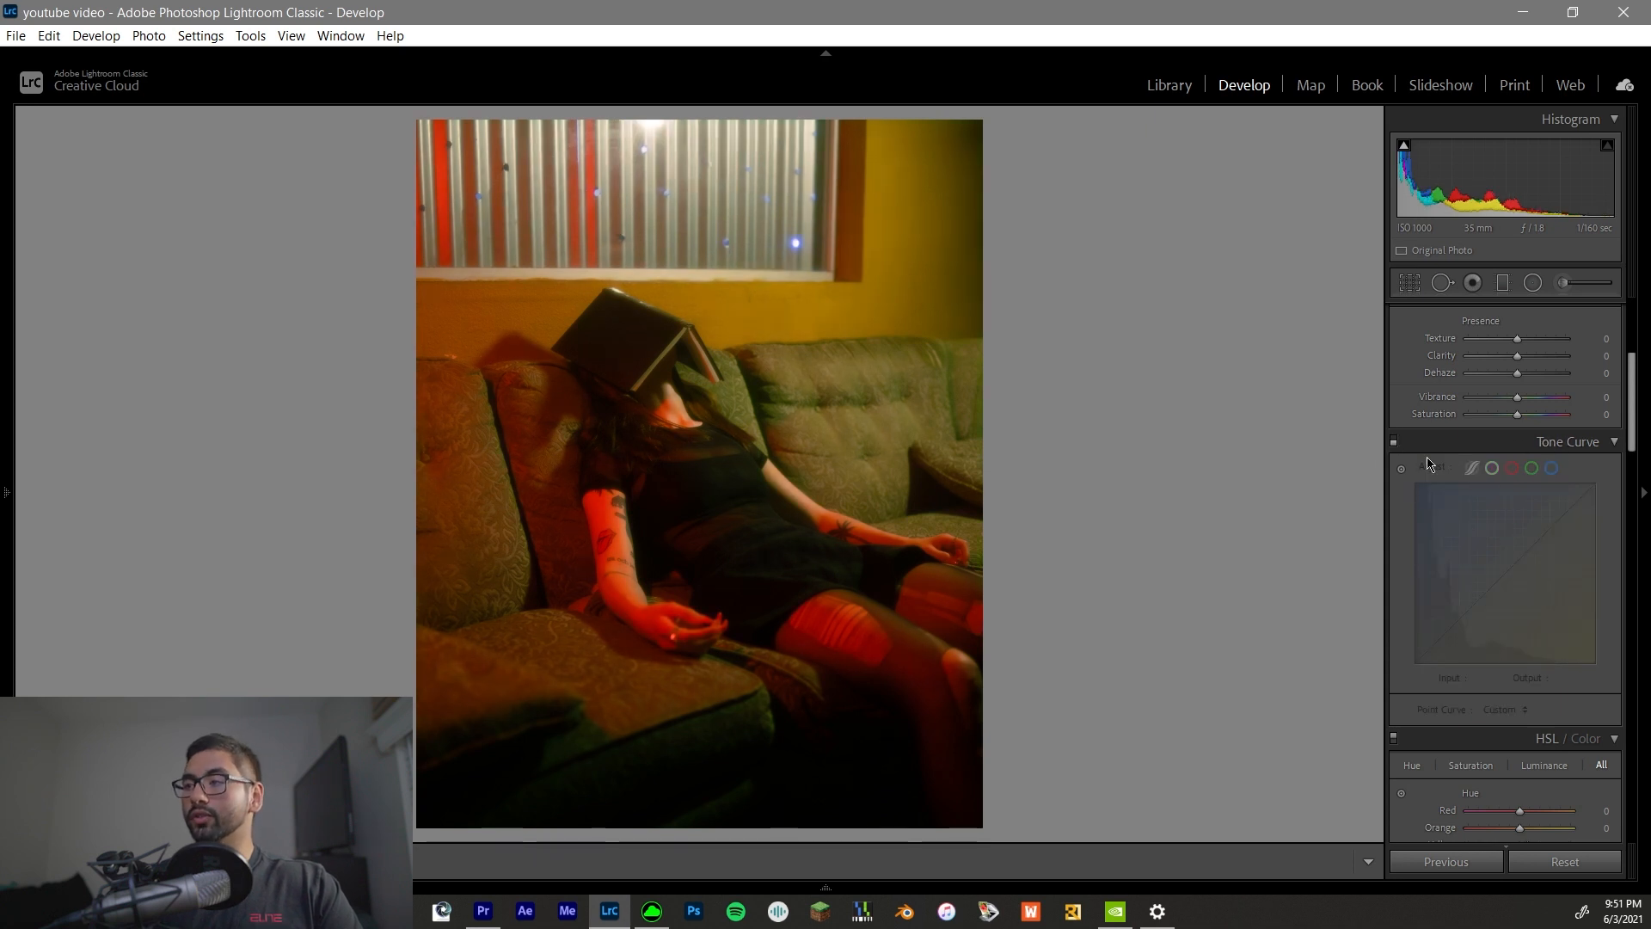
click(1394, 442)
click(1394, 441)
click(1394, 441)
click(1394, 441)
click(1394, 441)
click(1394, 441)
click(1395, 442)
click(1394, 442)
click(1395, 442)
click(1394, 441)
click(1394, 441)
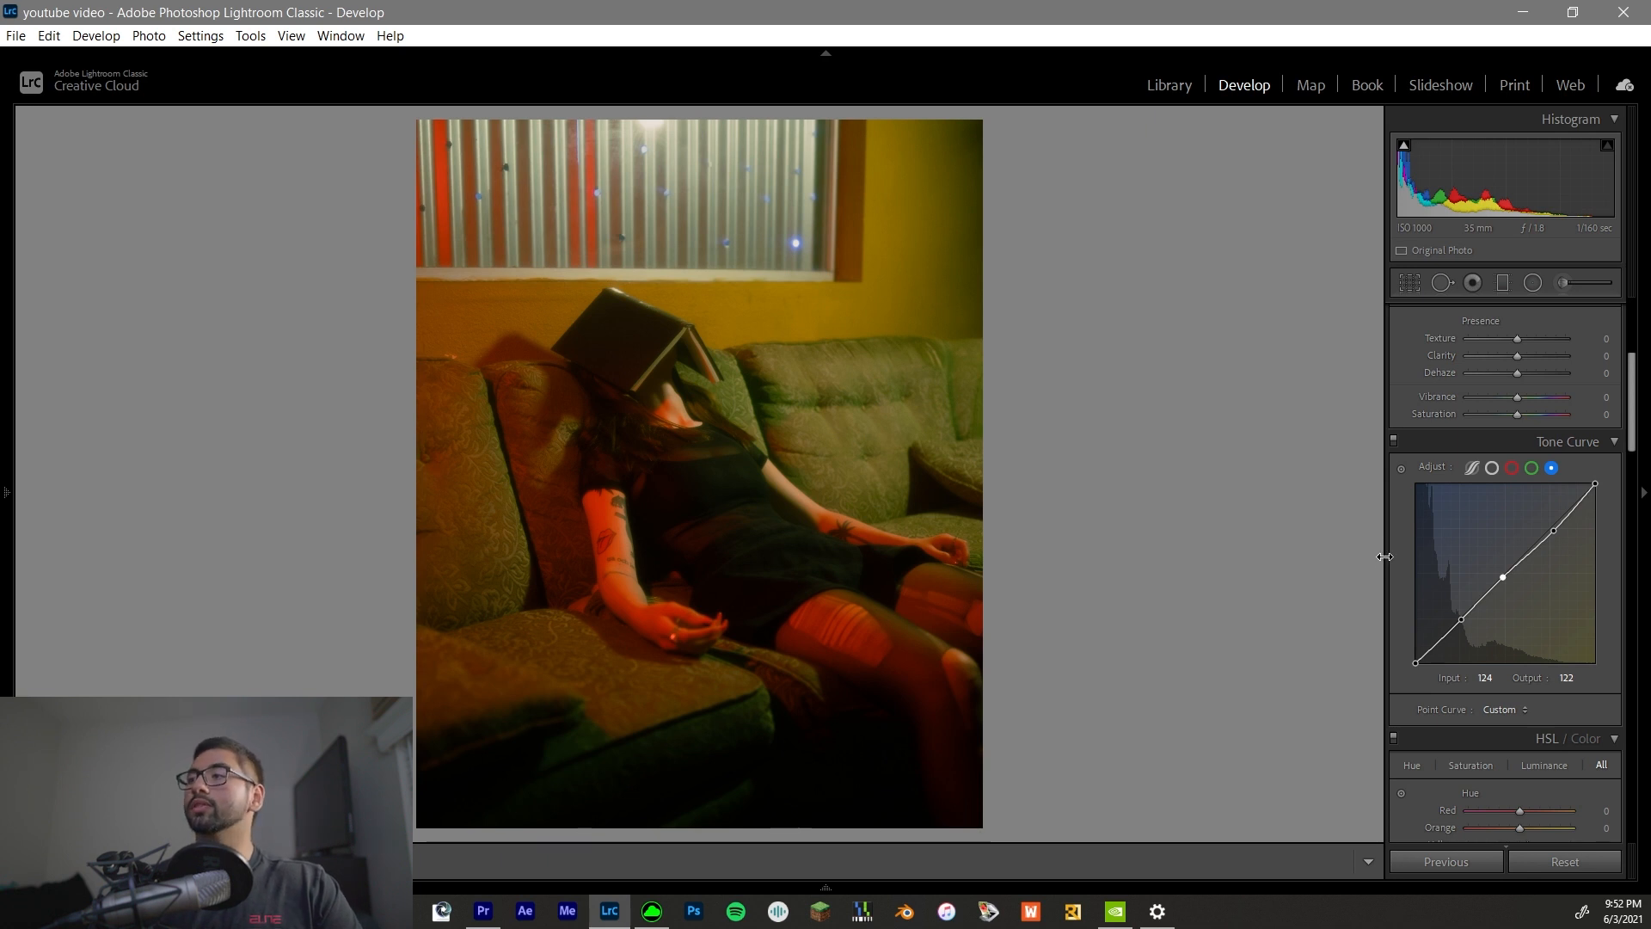
Add film grain to the couch portrait with an amount of 25.
scroll(1395, 613, down, 6)
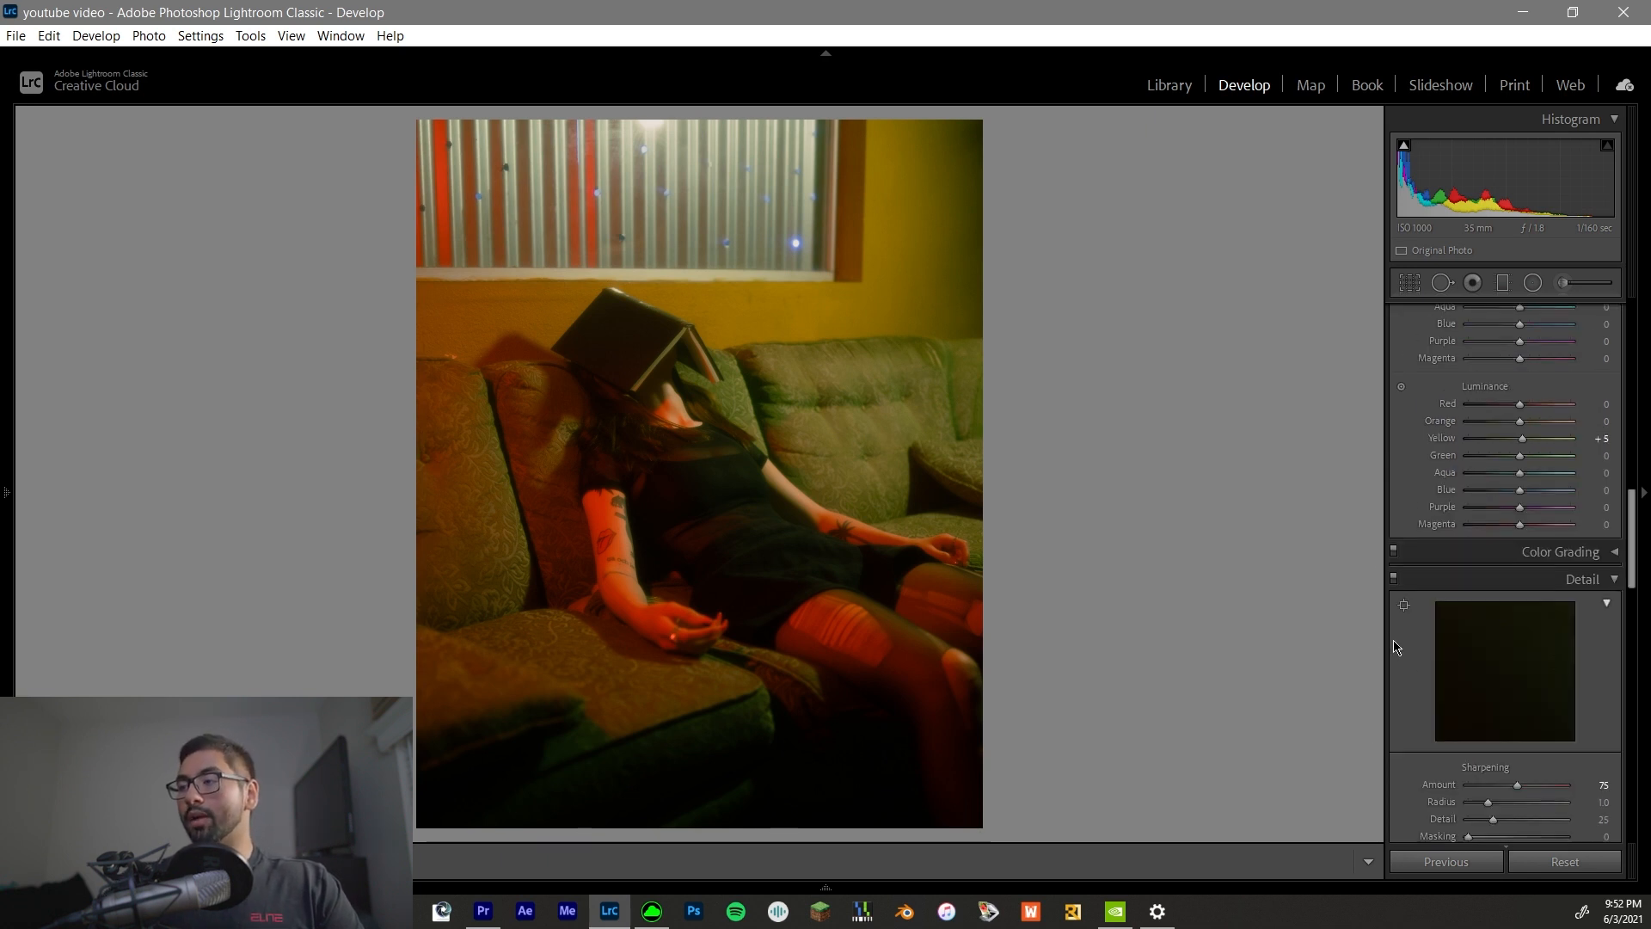
scroll(1396, 620, down, 8)
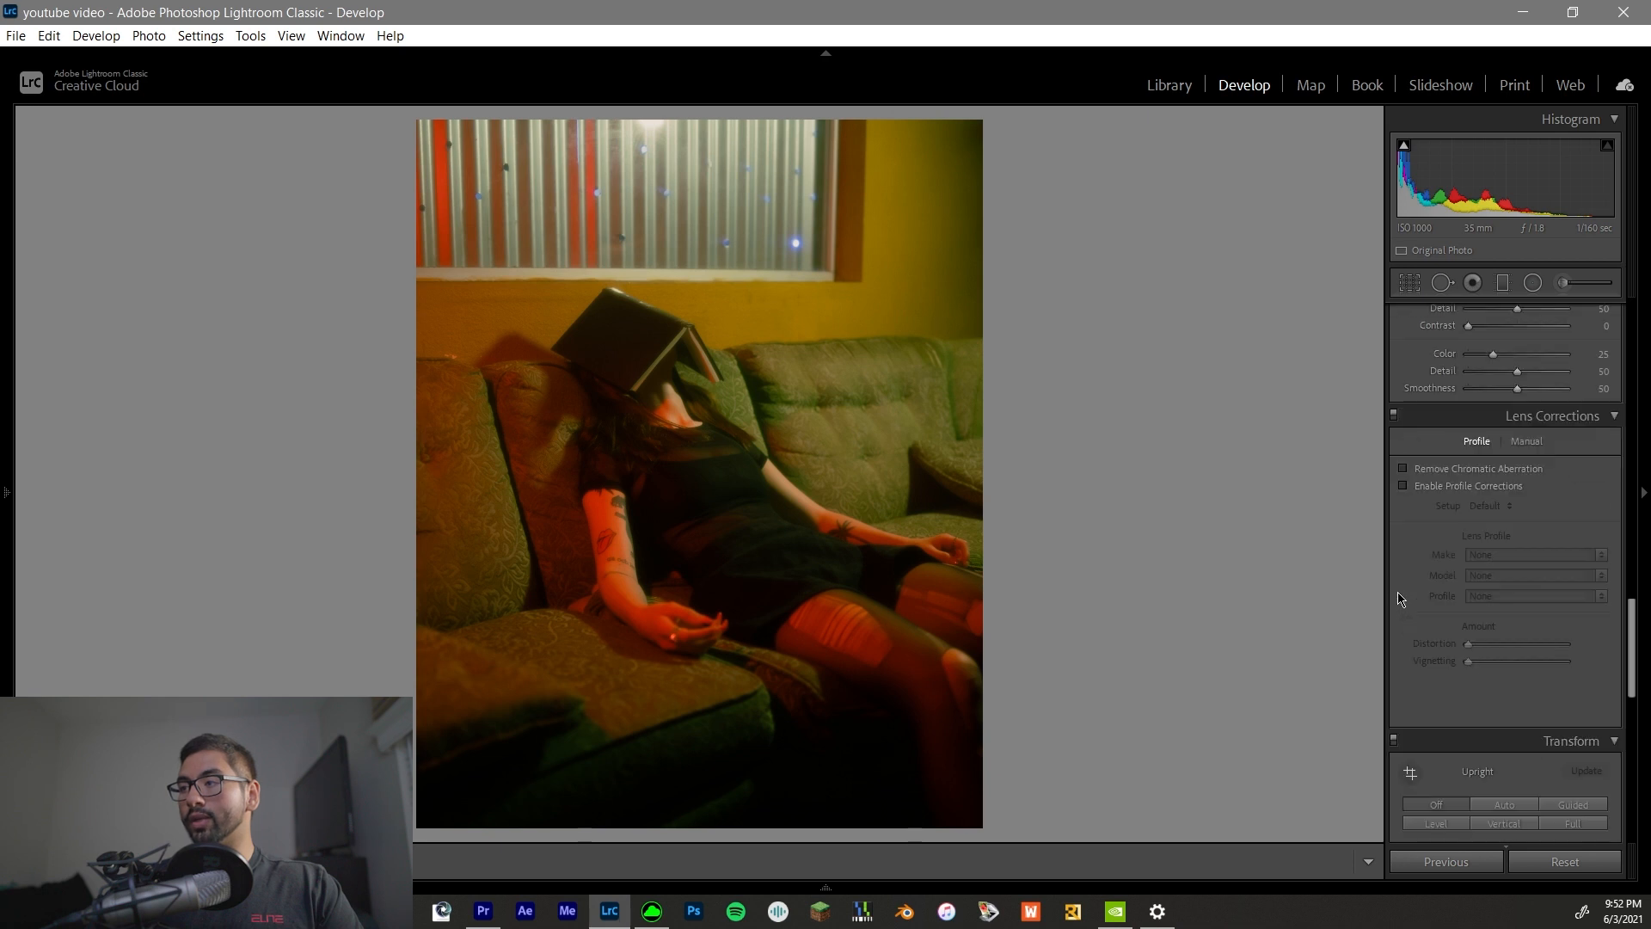
scroll(1409, 613, down, 8)
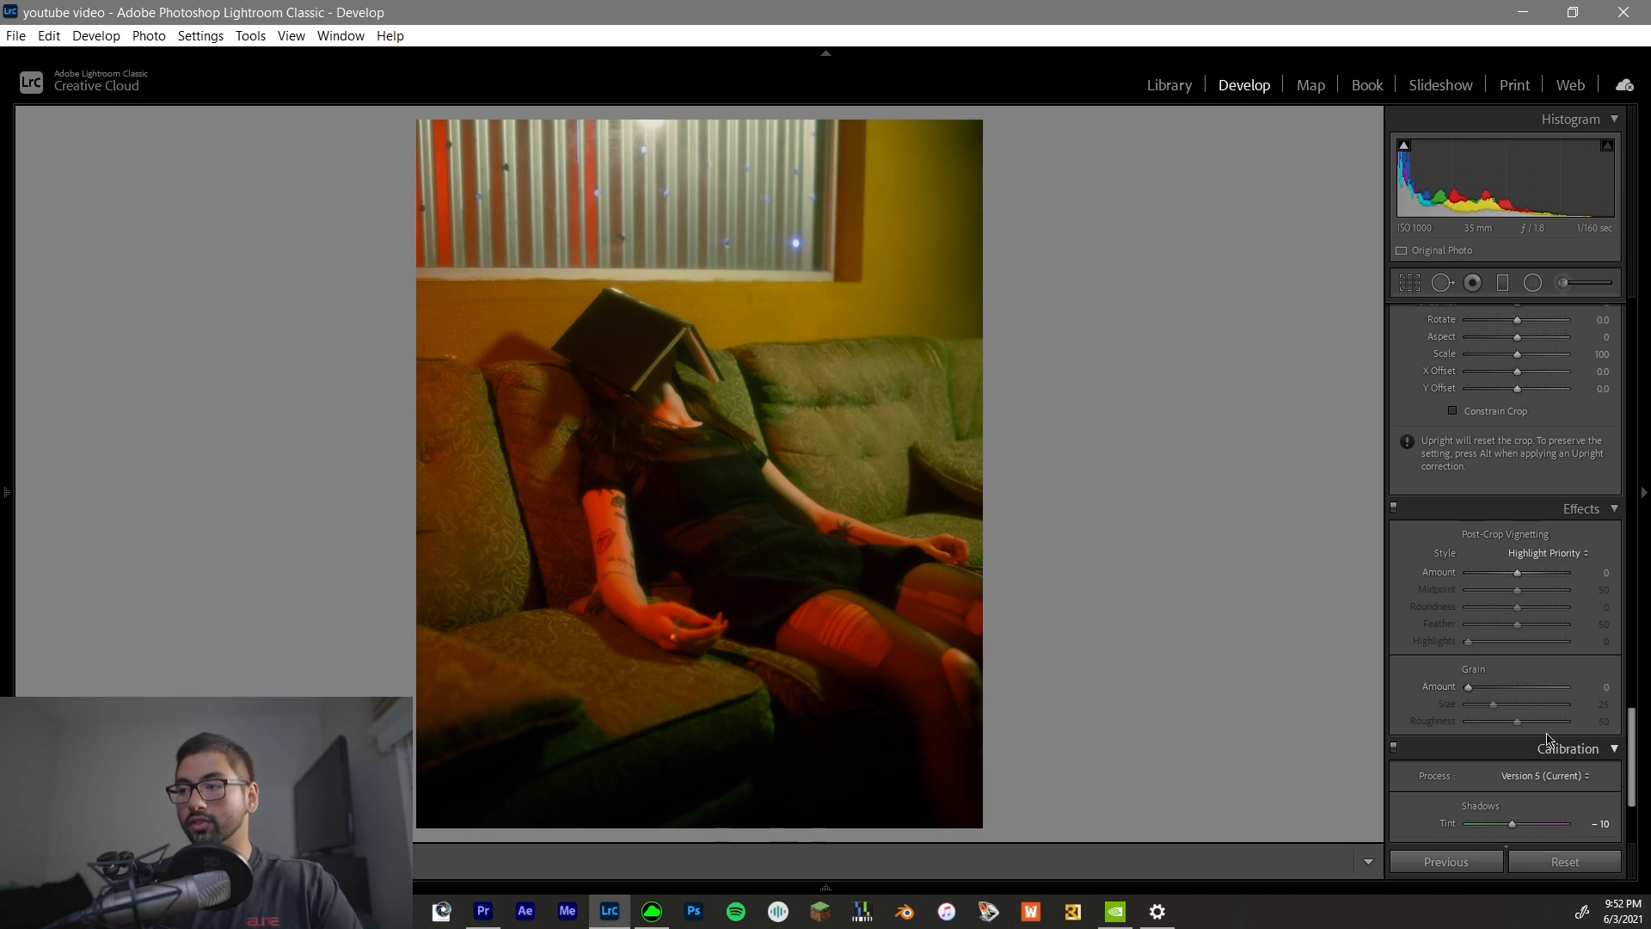
click(1491, 688)
click(1605, 688)
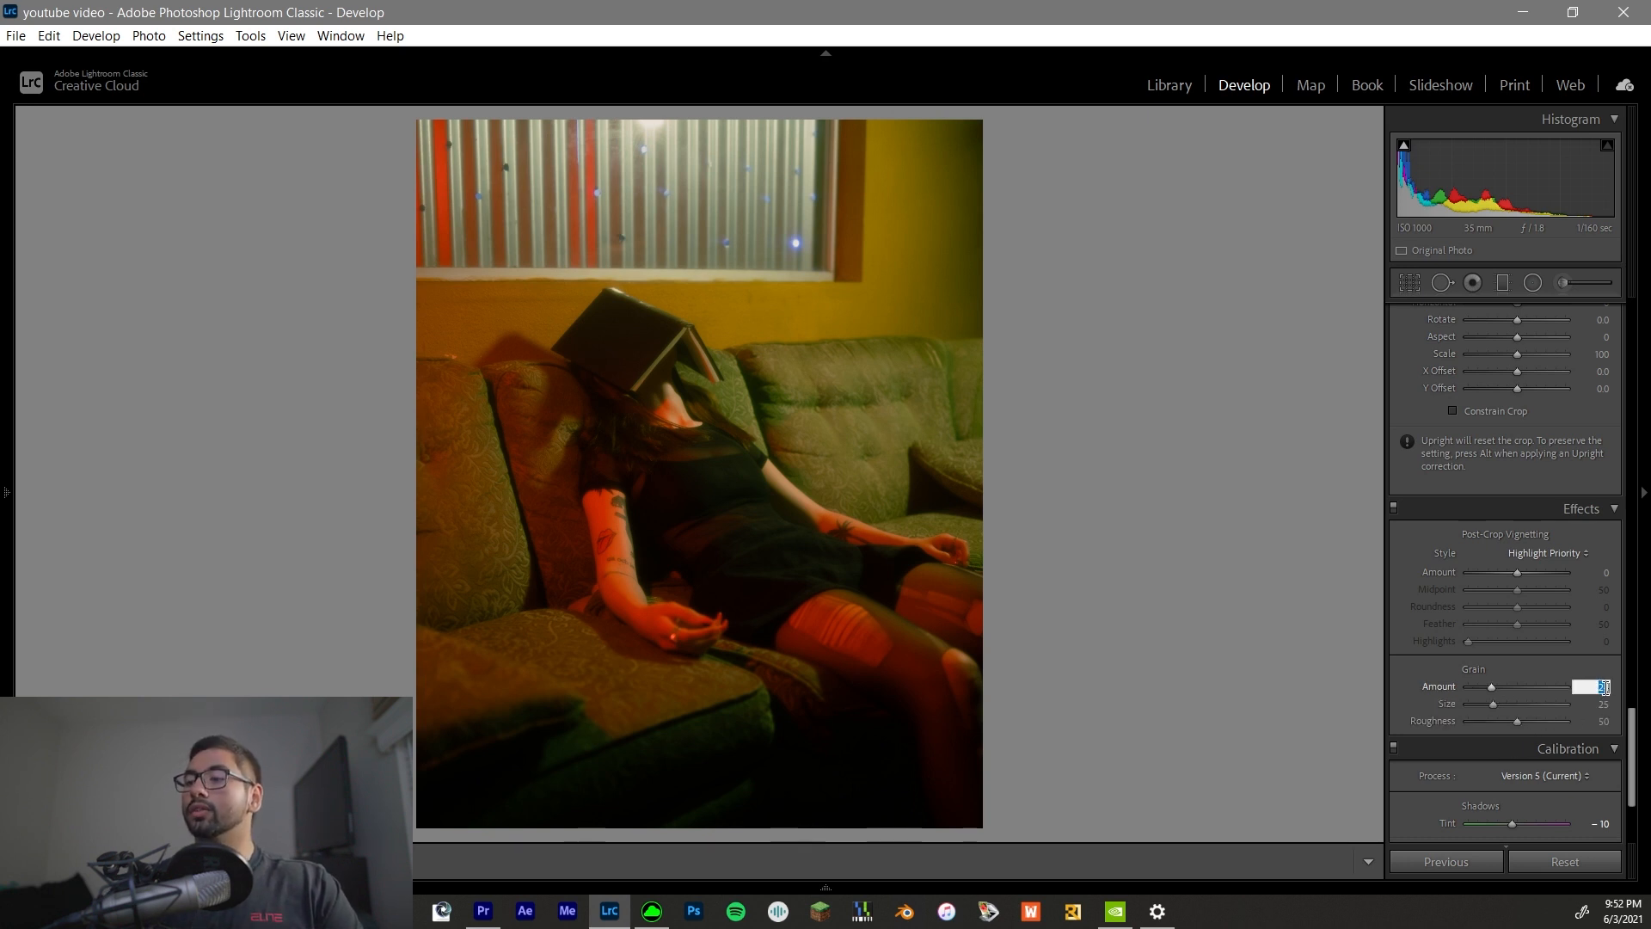
text(25)
key(Return)
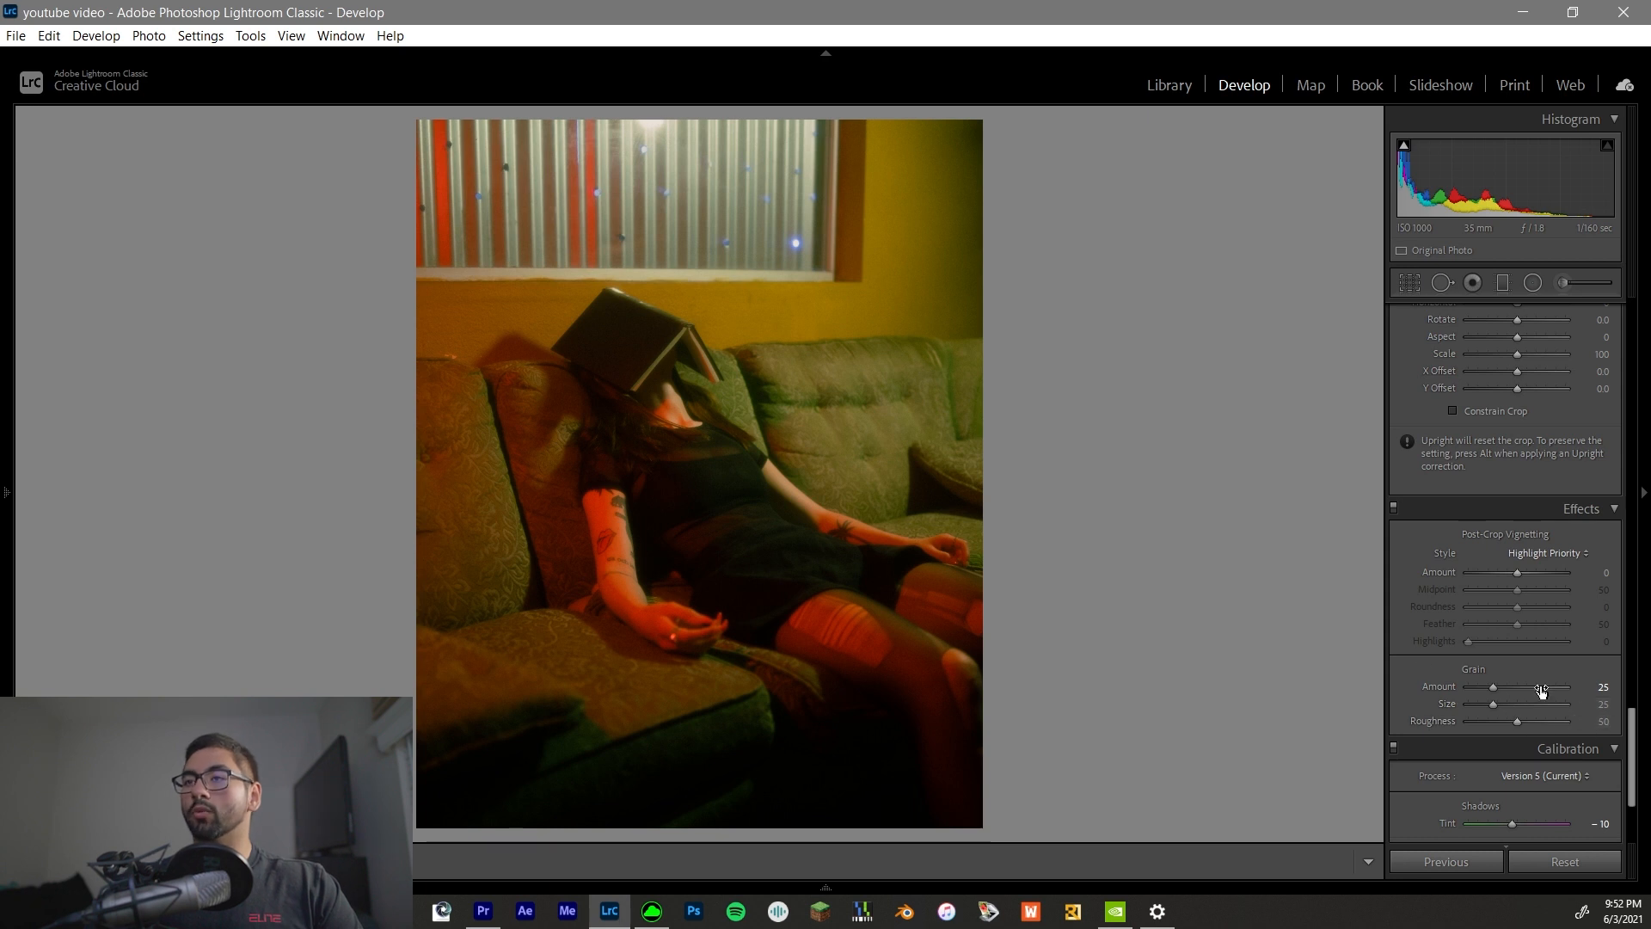
Examine the grain up close with the effects off and on, and compare the whole portrait before and after editing.
click(778, 372)
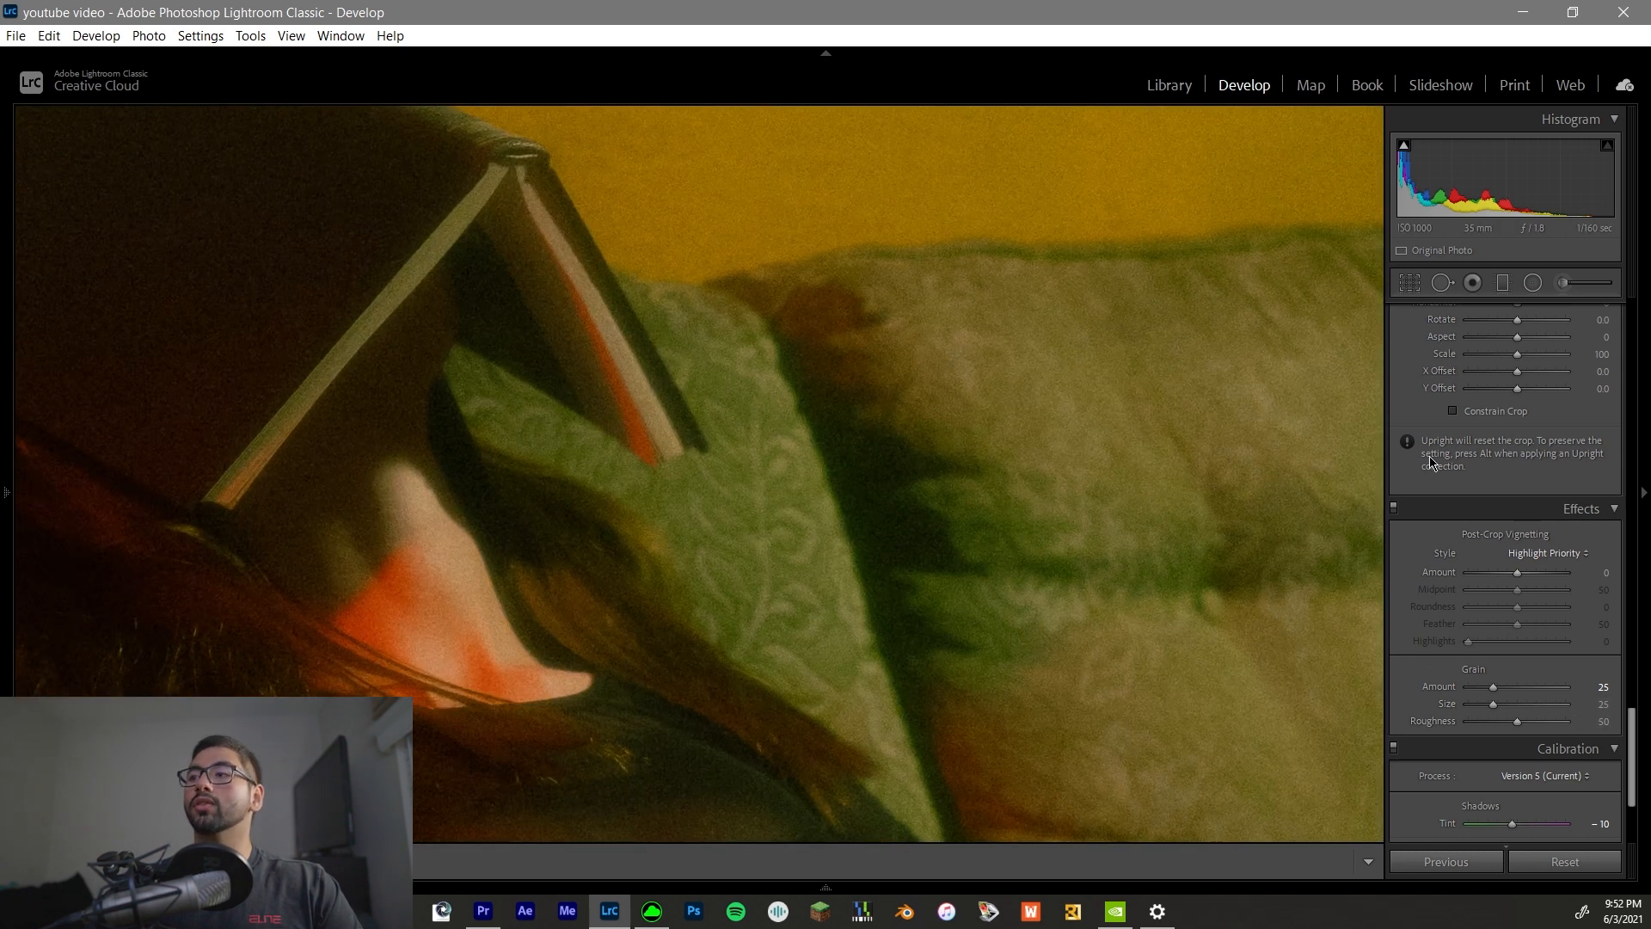
click(1394, 509)
click(1395, 508)
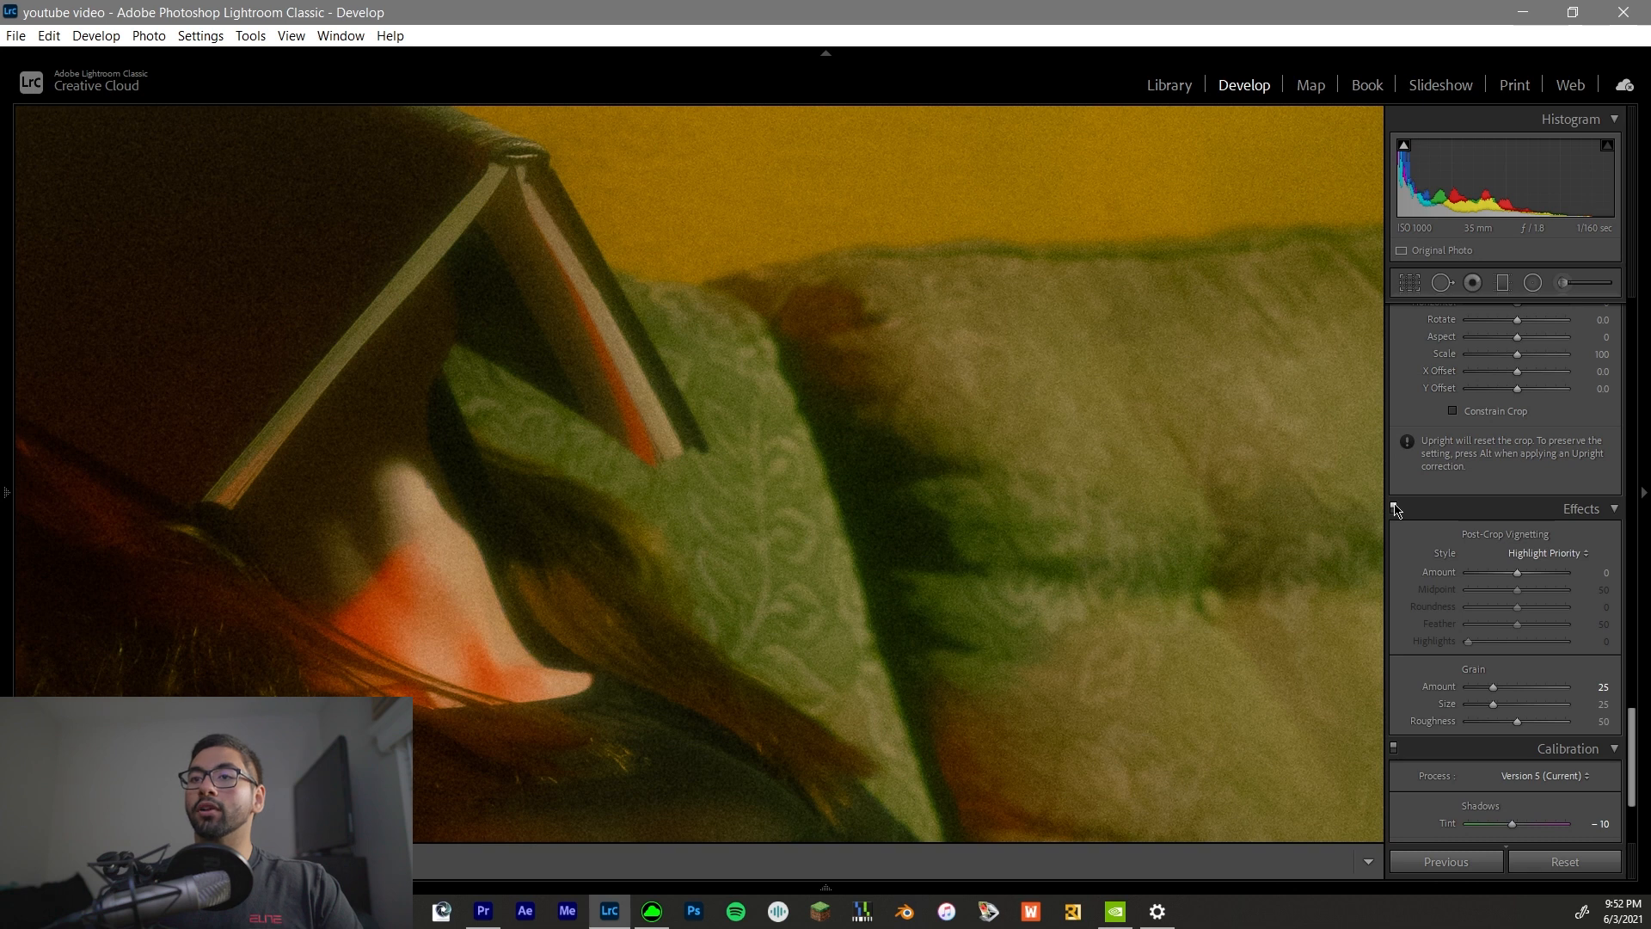
click(1369, 505)
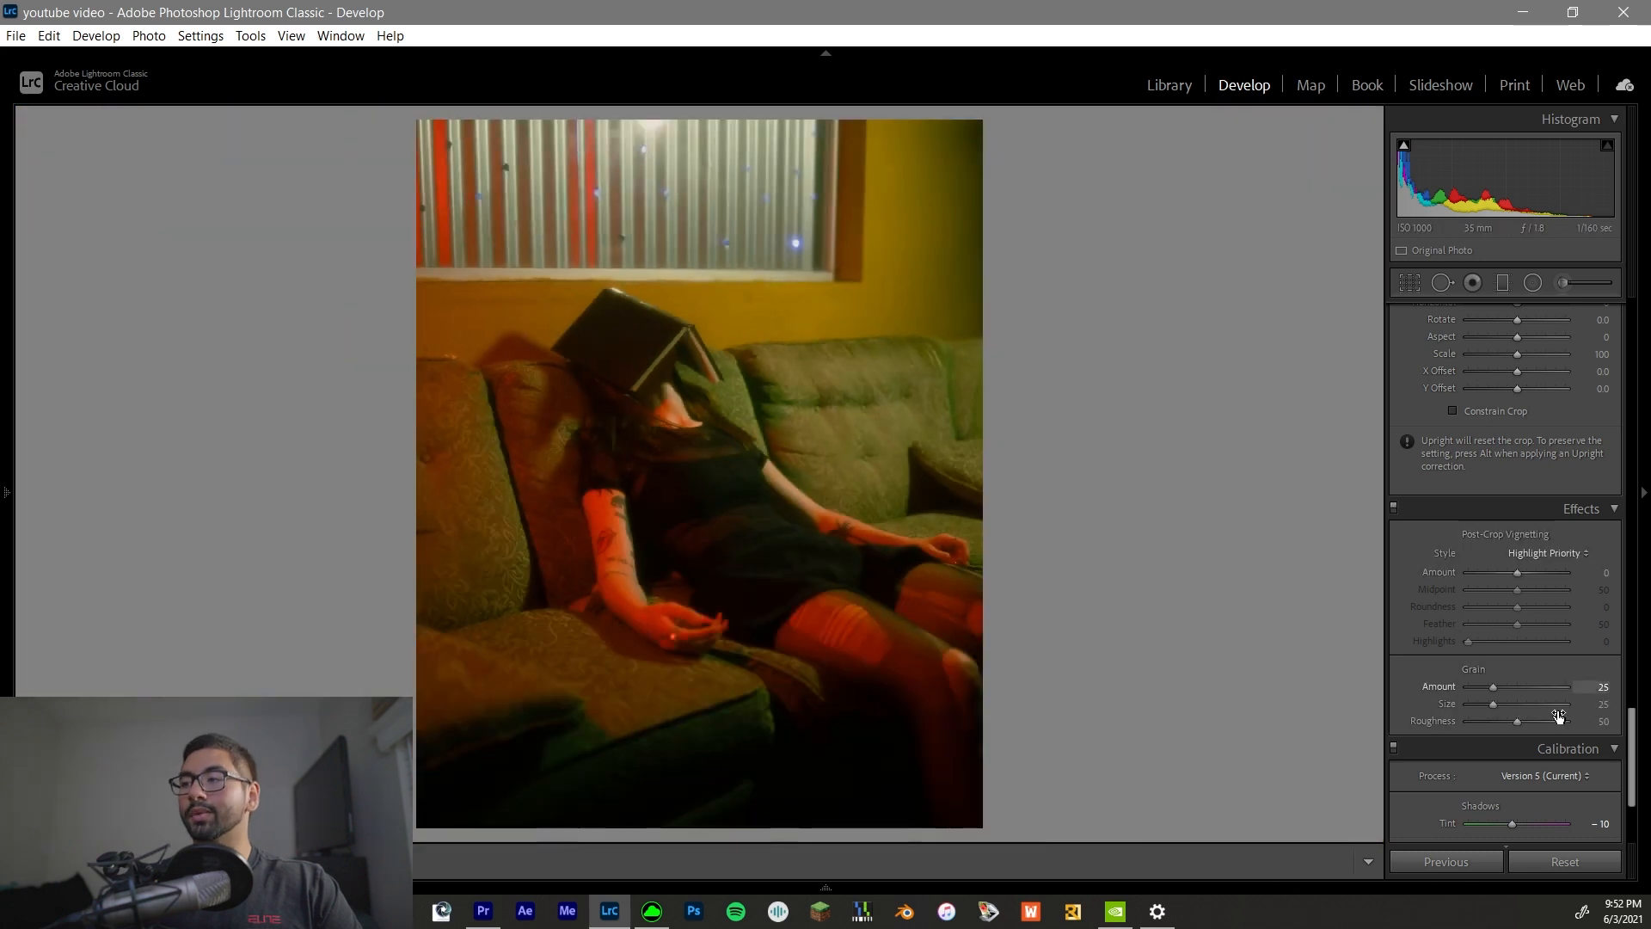
scroll(1410, 534, up, 10)
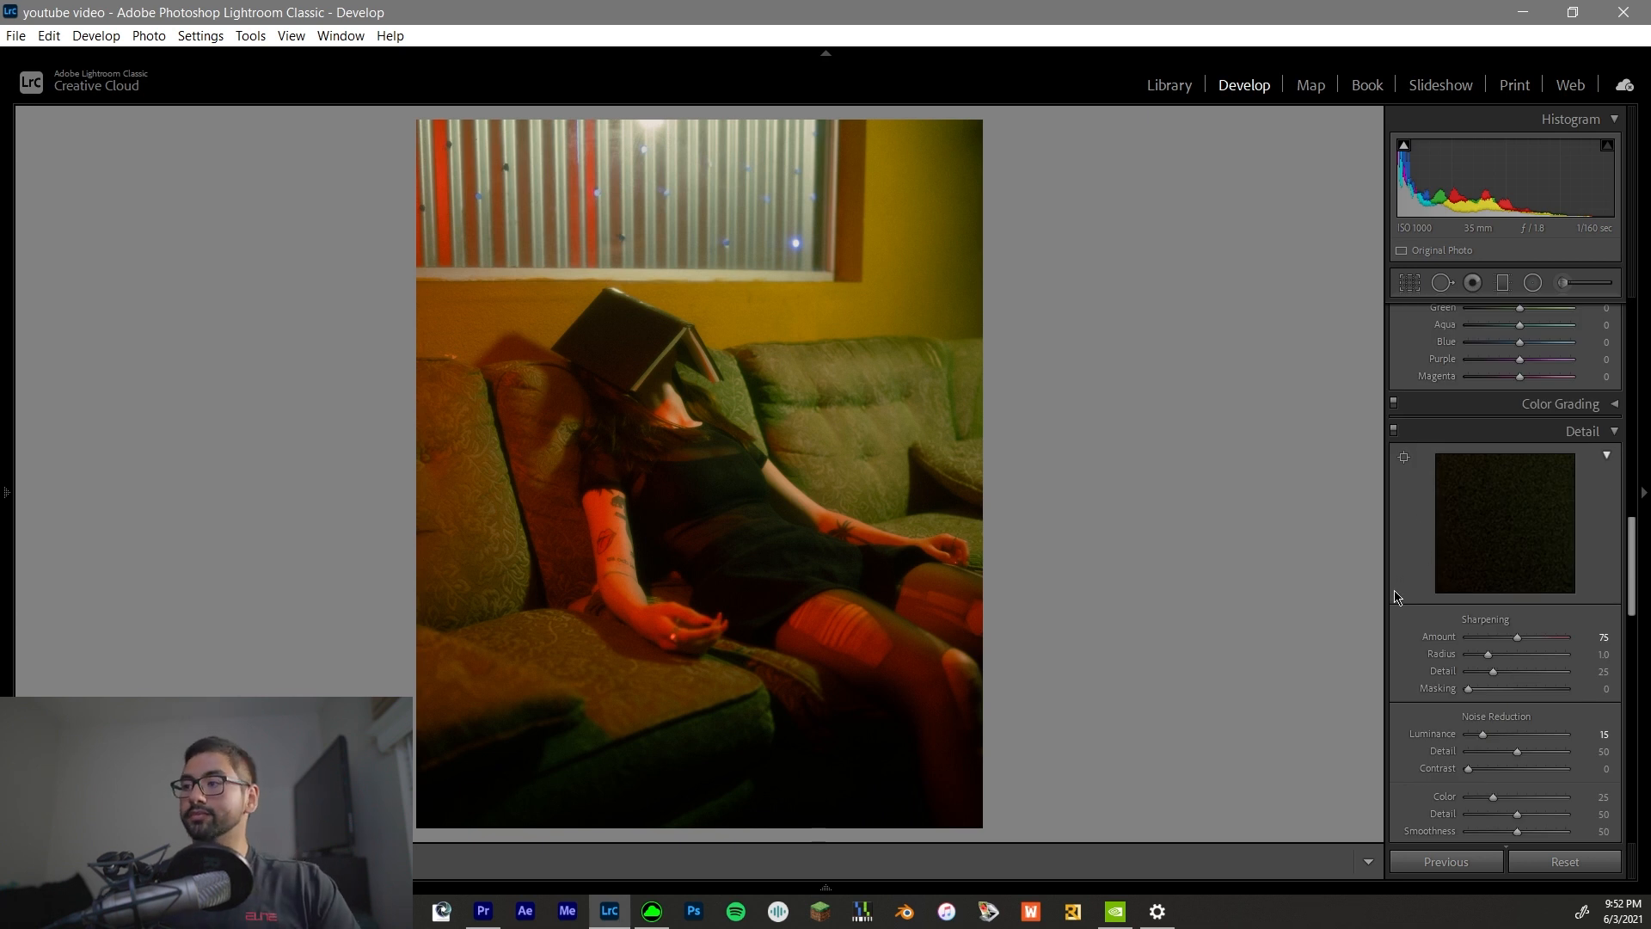
scroll(1395, 596, up, 8)
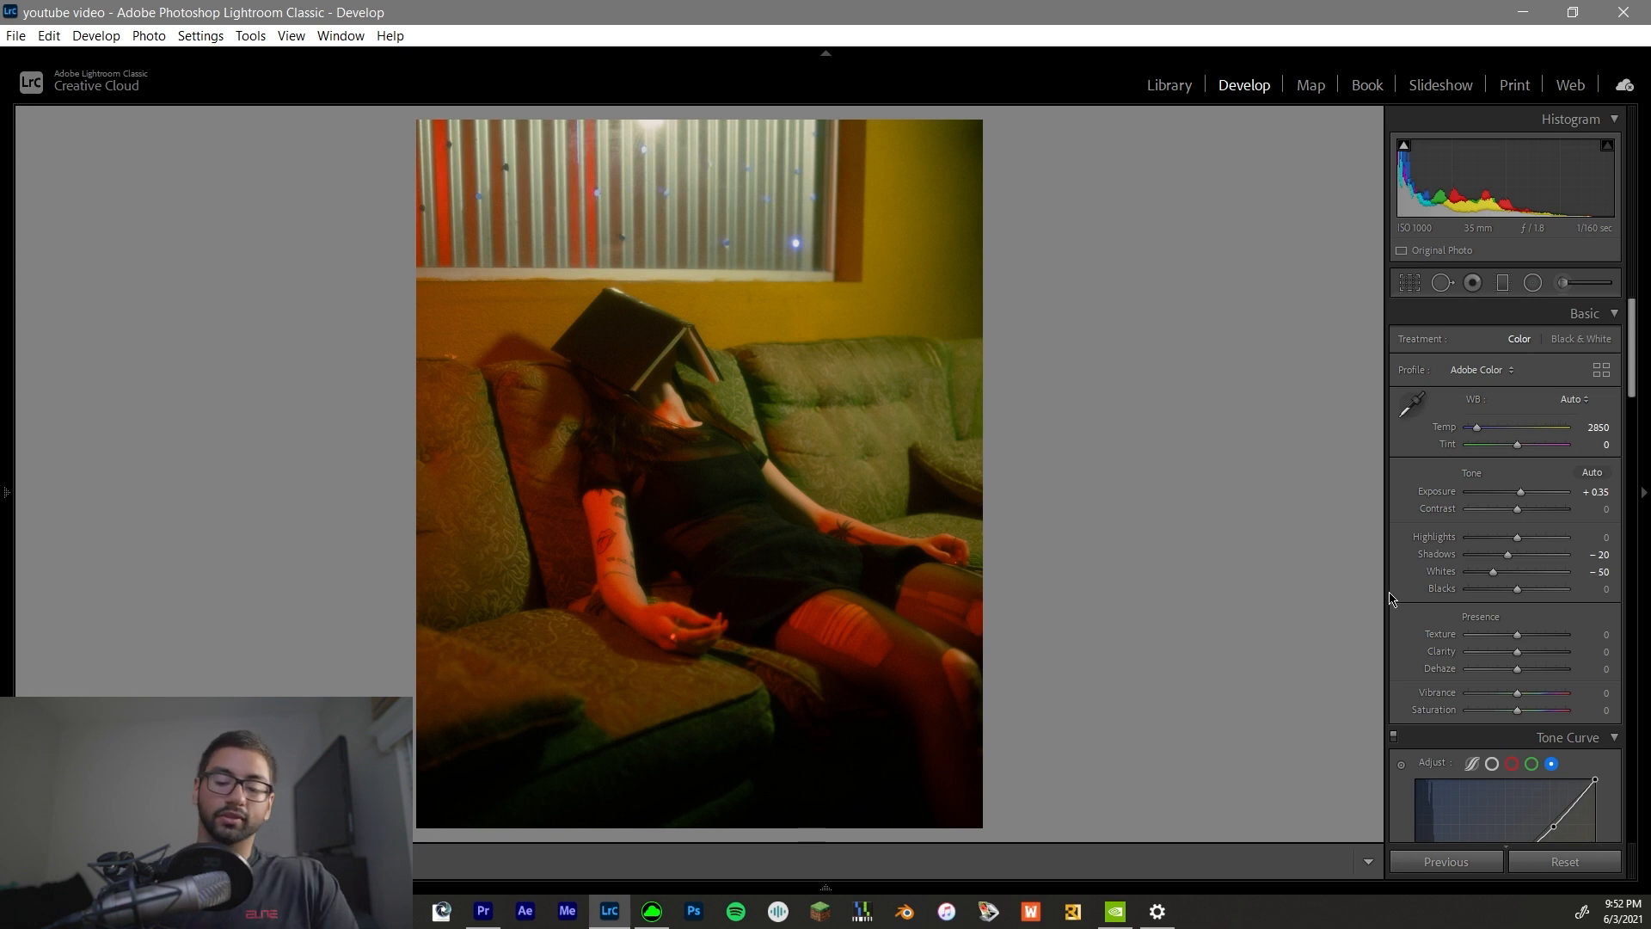
key(backslash)
key(backslash)
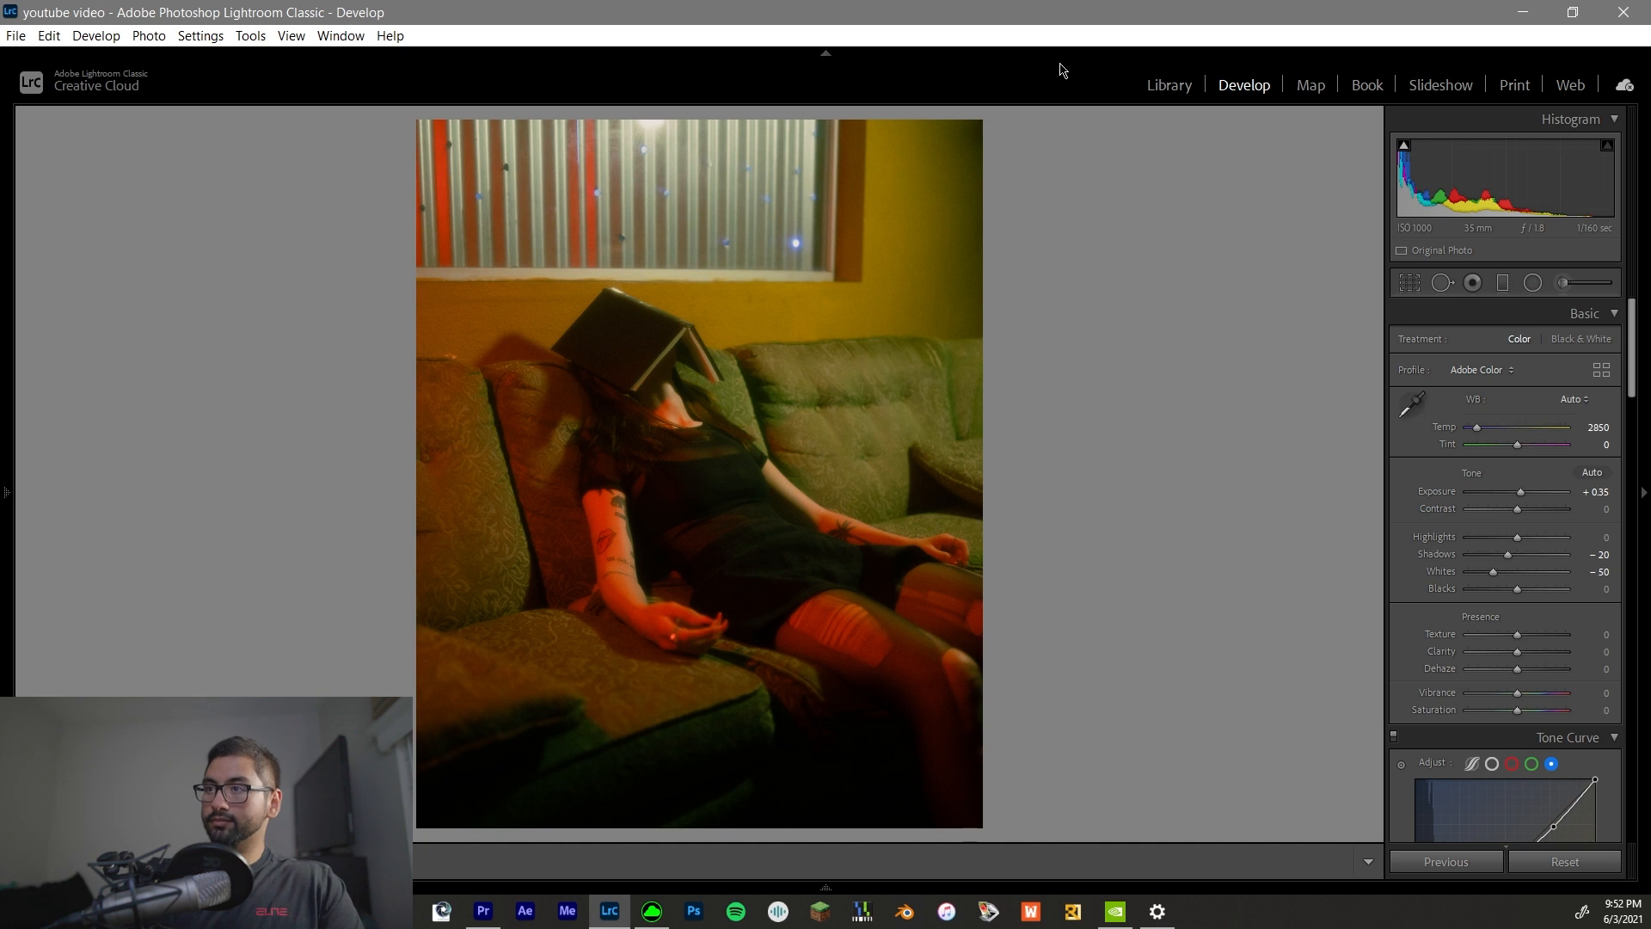
Open the photo of the woman in front of the TV wall and crop it slightly tighter around her at 4 x 5 / 8 x 10.
click(1168, 86)
click(1243, 85)
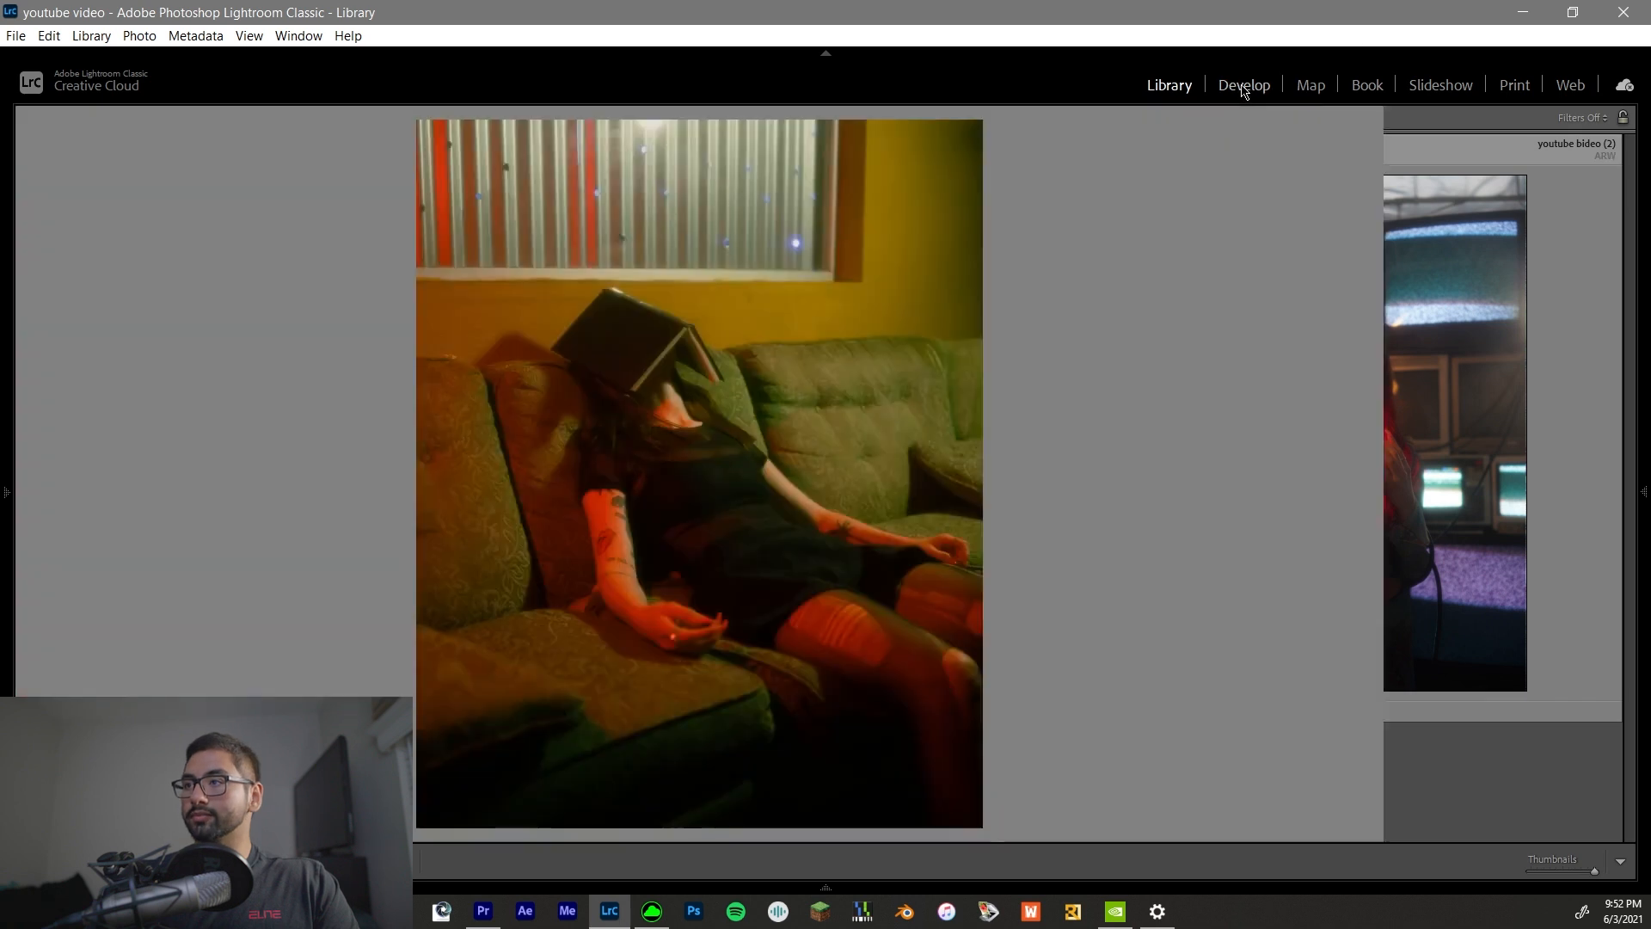
click(1410, 283)
click(1562, 345)
click(1413, 456)
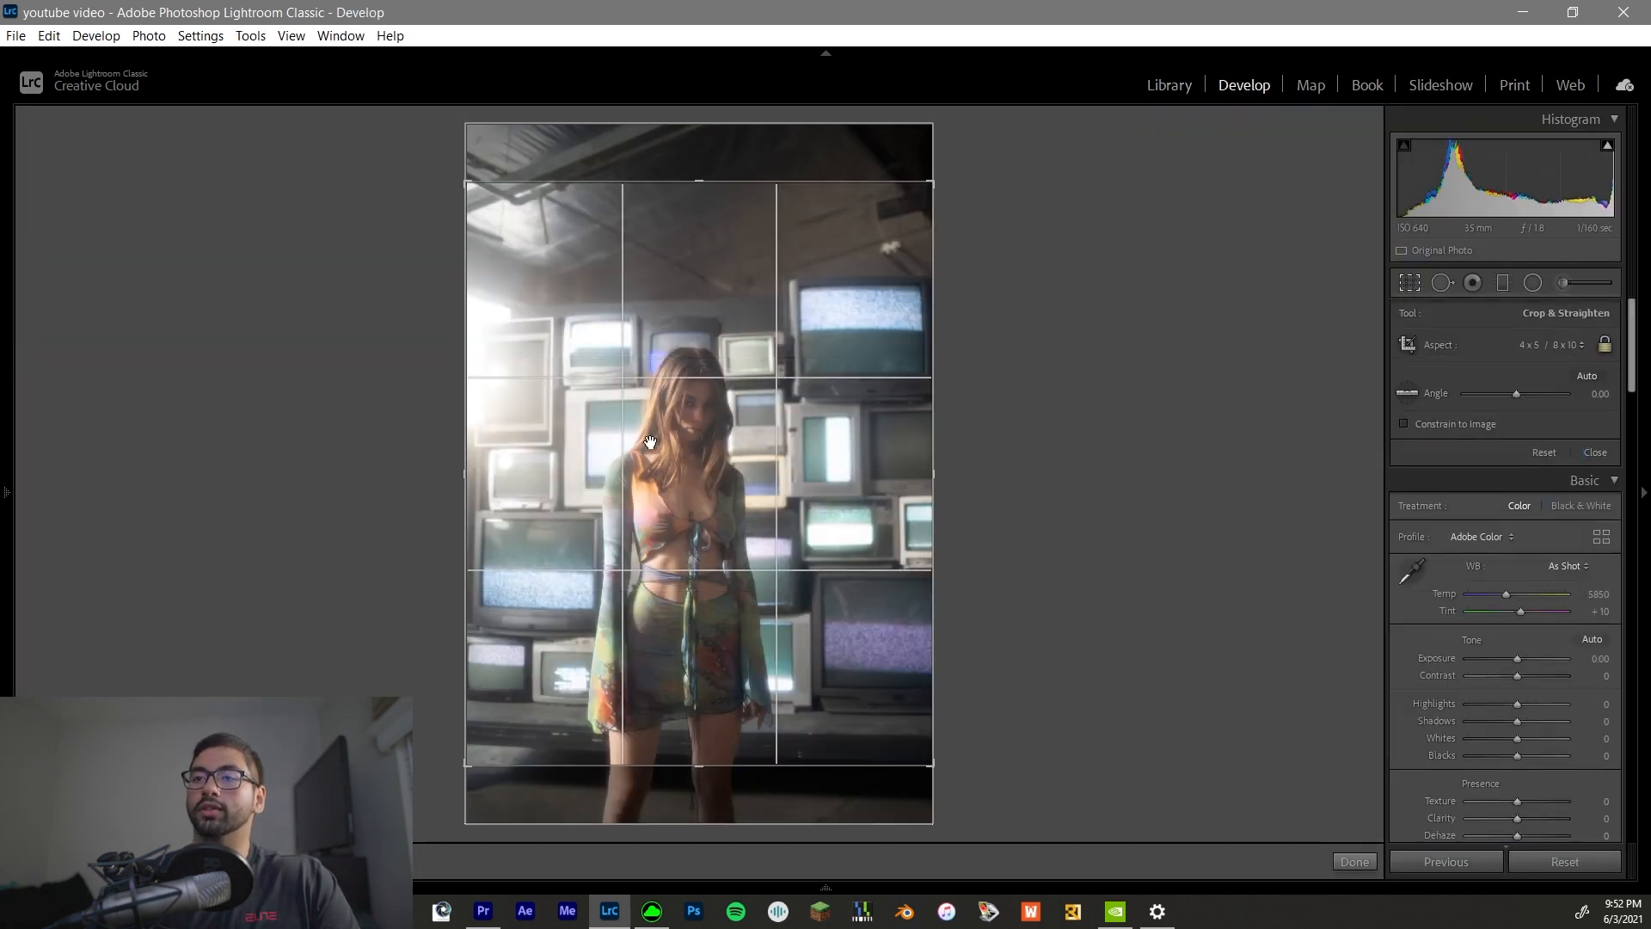
drag(940, 180, 921, 202)
drag(771, 399, 770, 419)
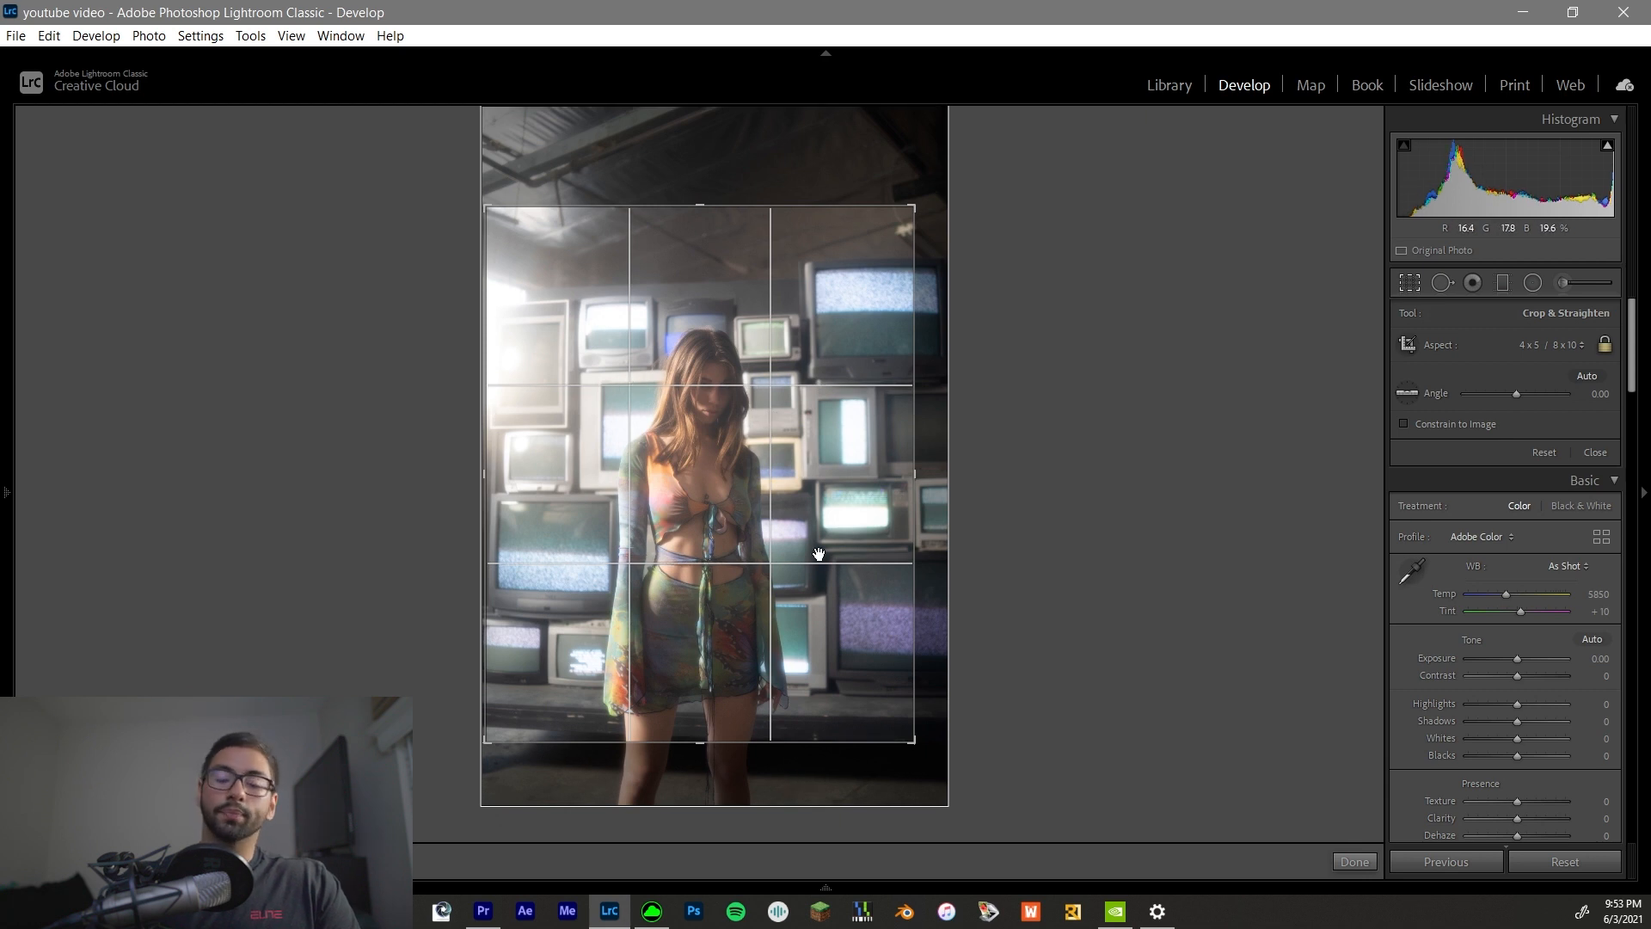
key(Return)
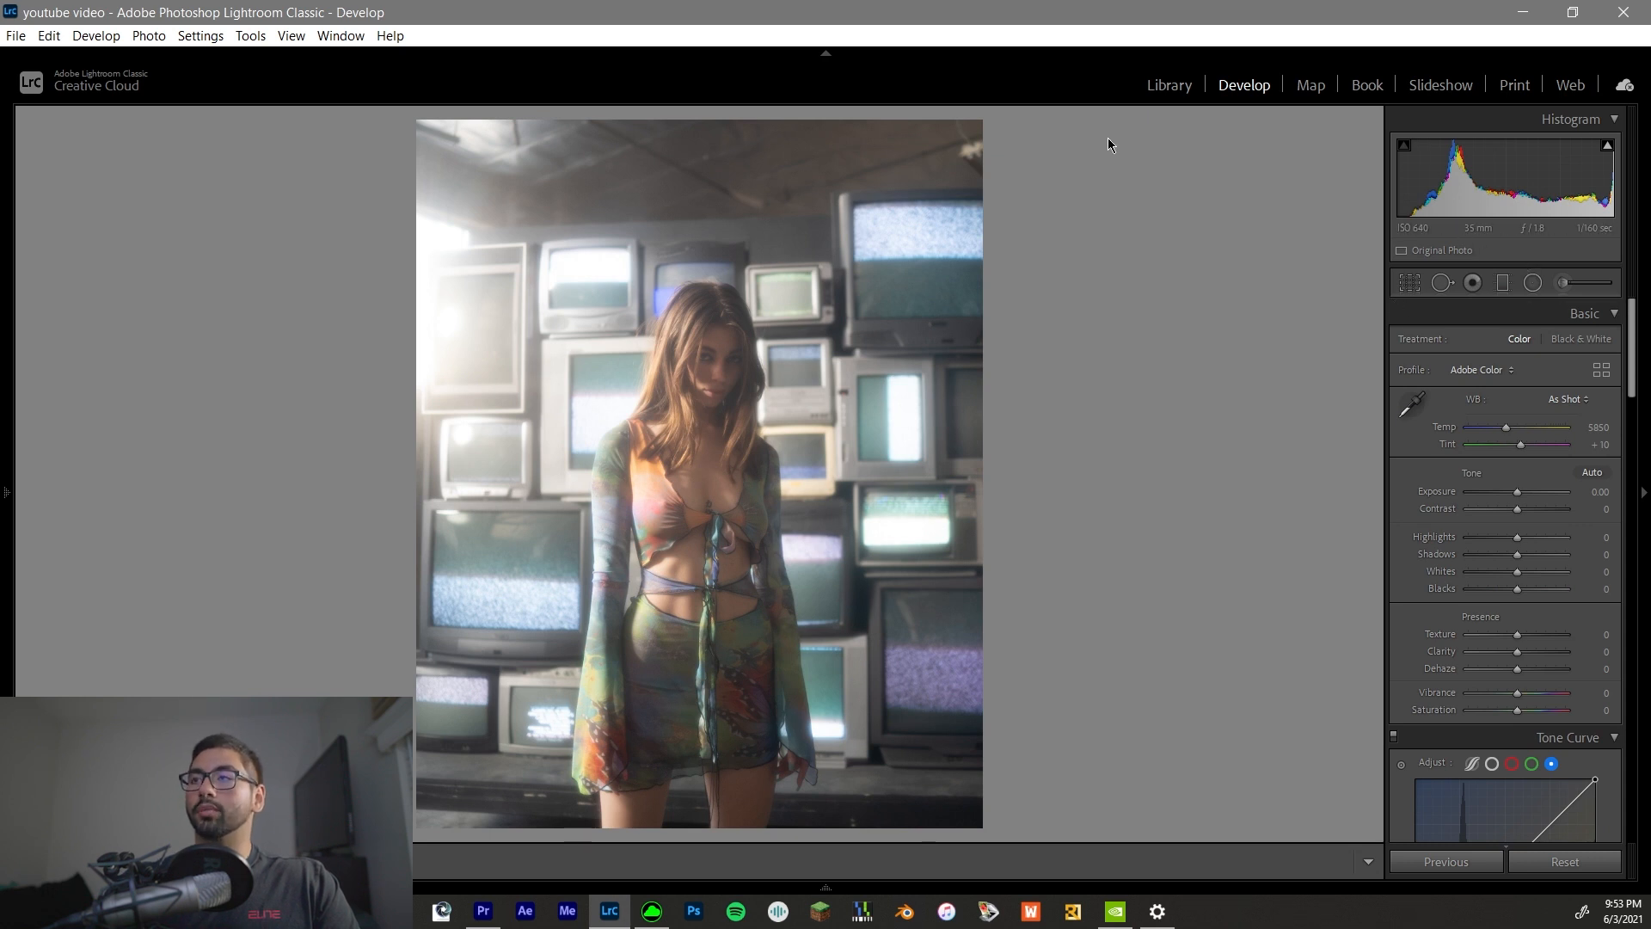
Apply the Old School preset from the Night Crawler Presets group to the TV wall photo.
click(7, 495)
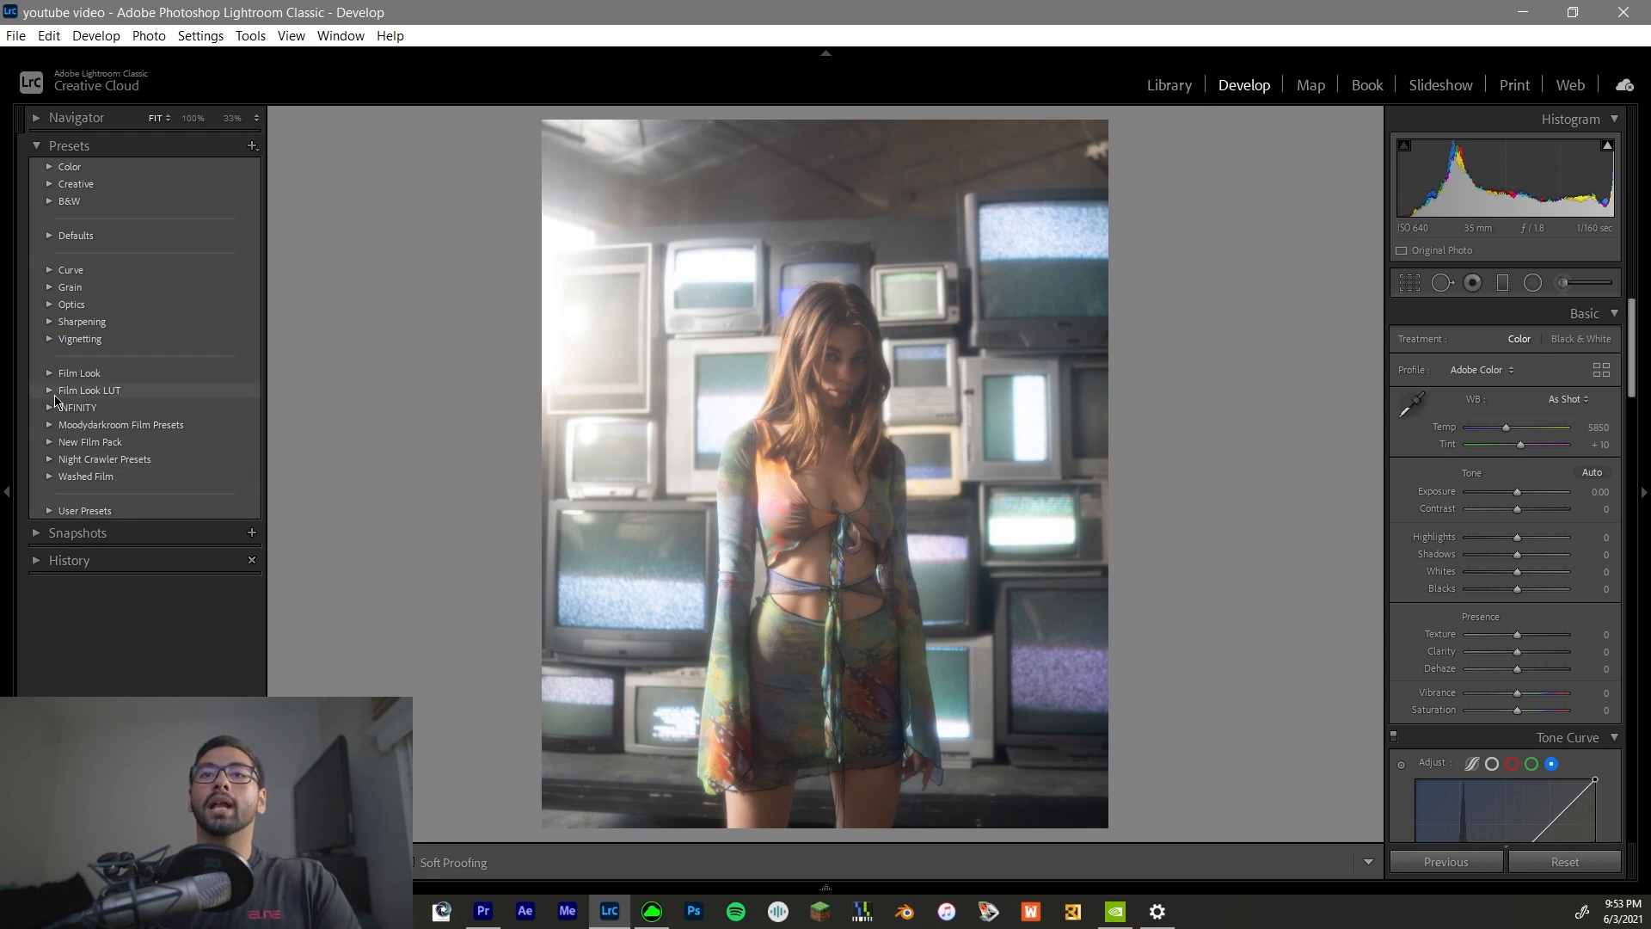
click(52, 477)
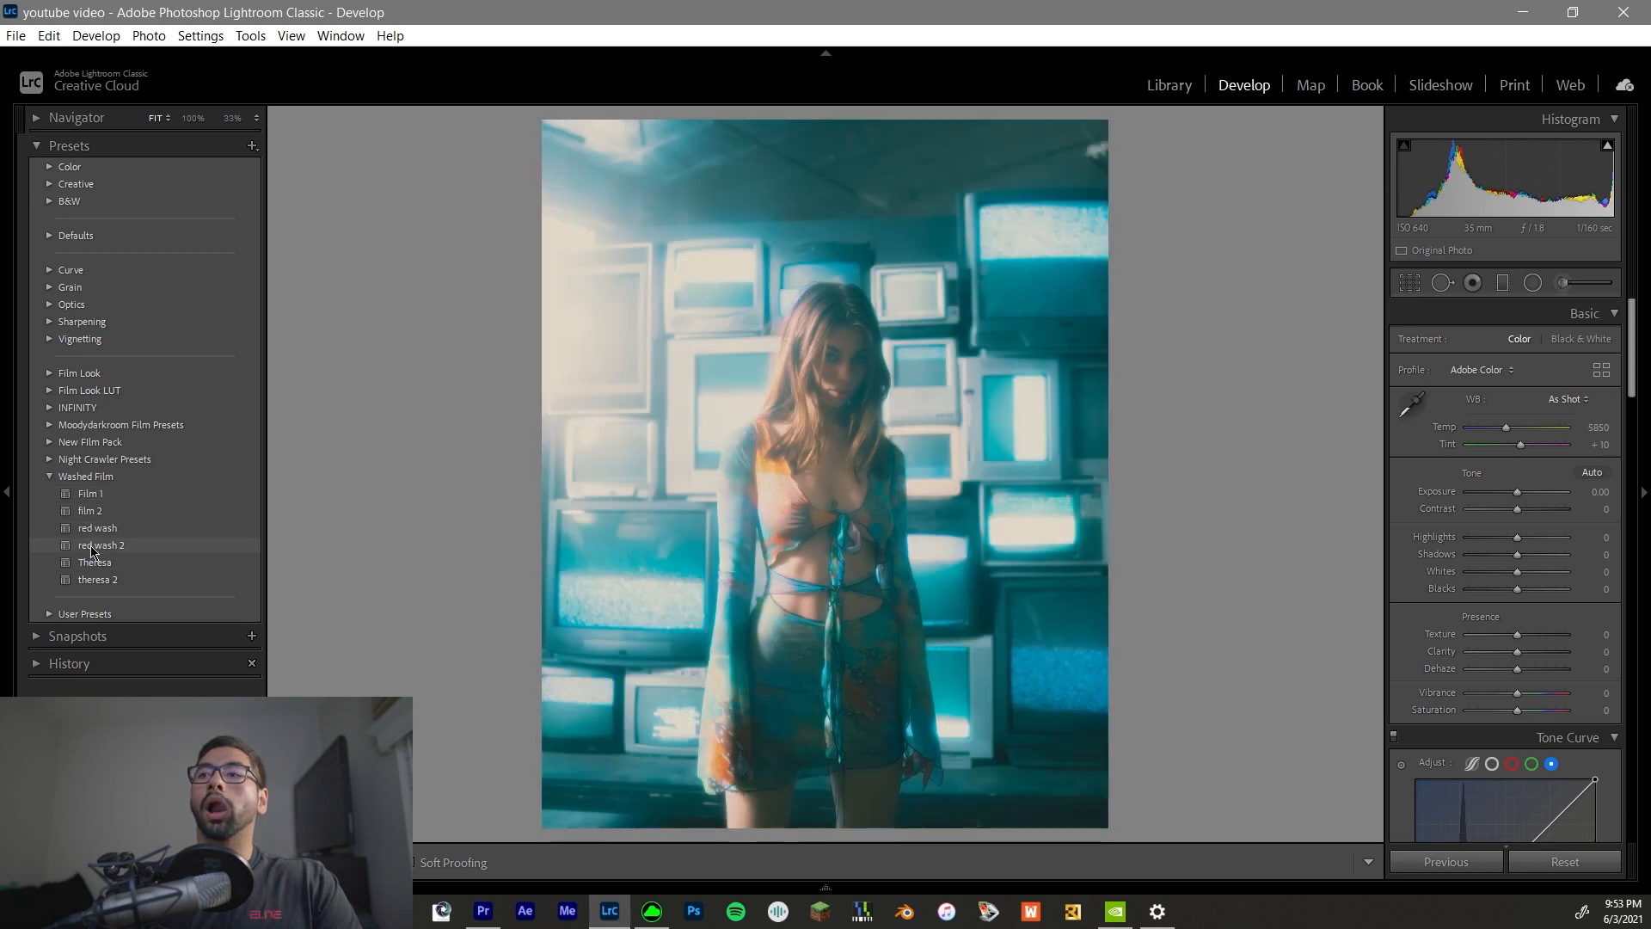
click(49, 476)
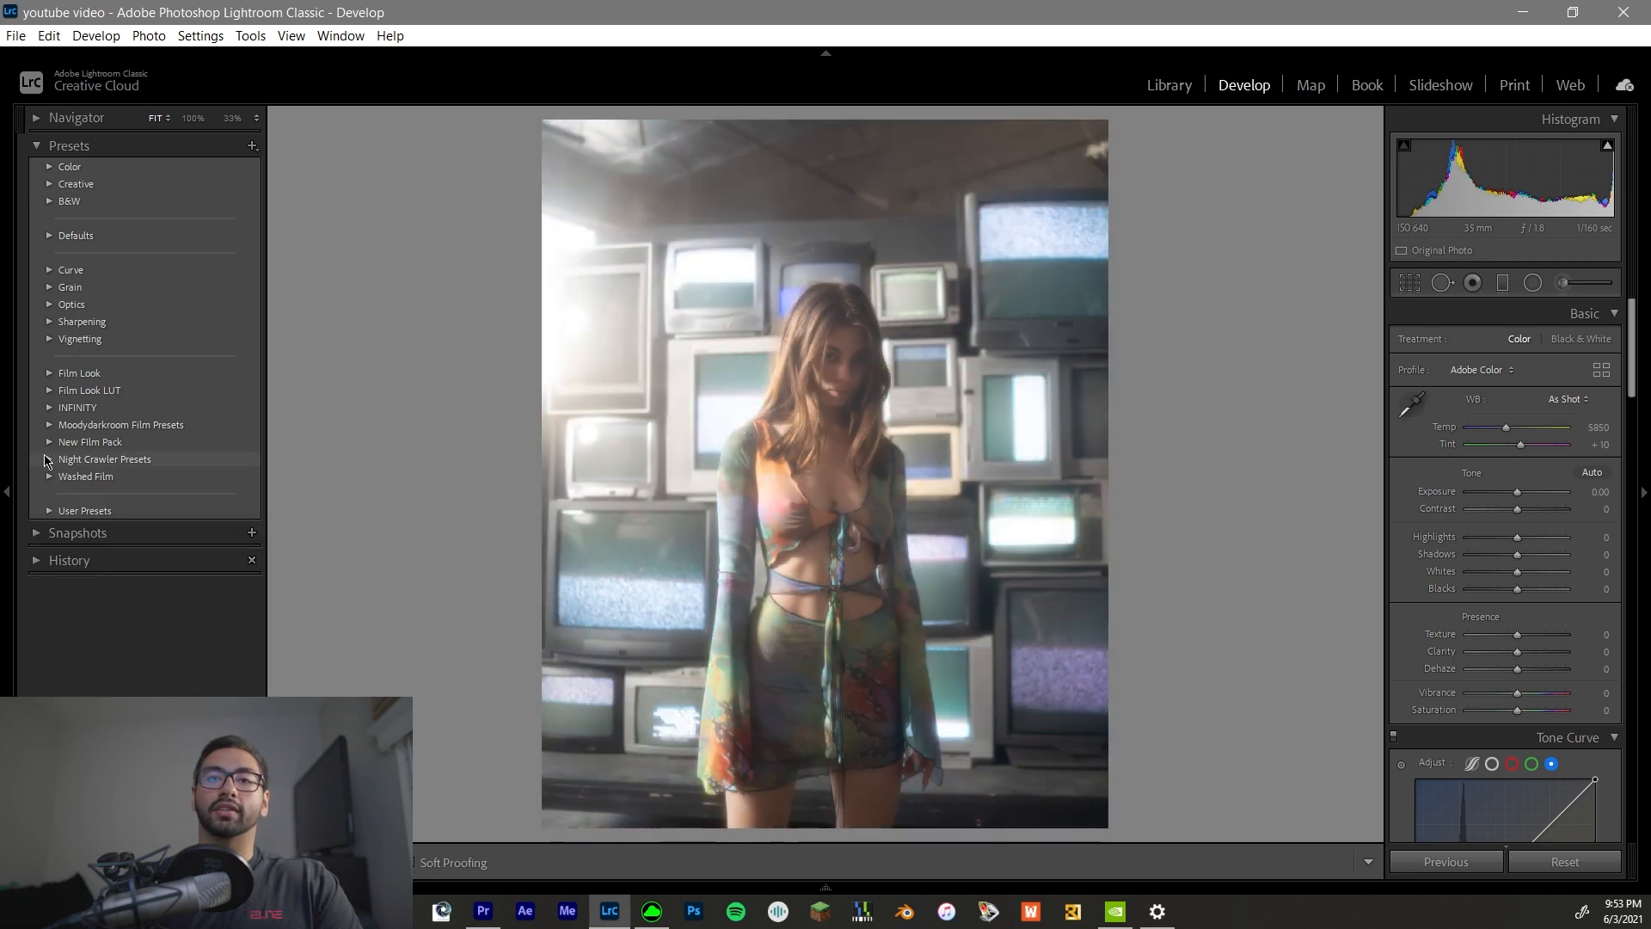
click(49, 458)
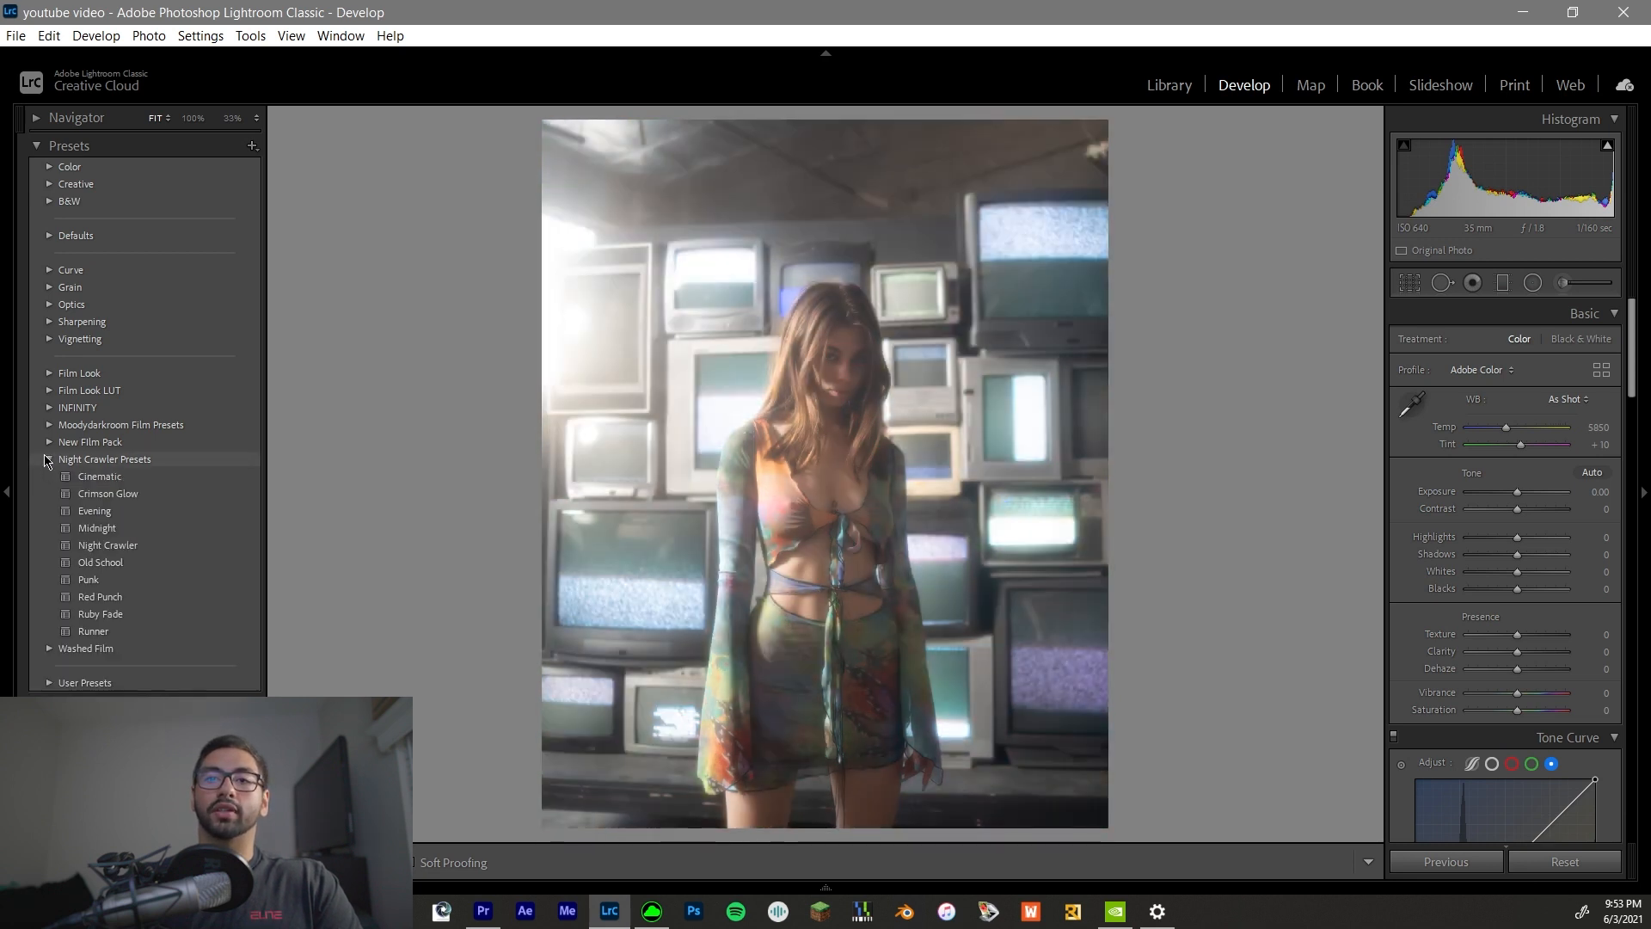
click(87, 568)
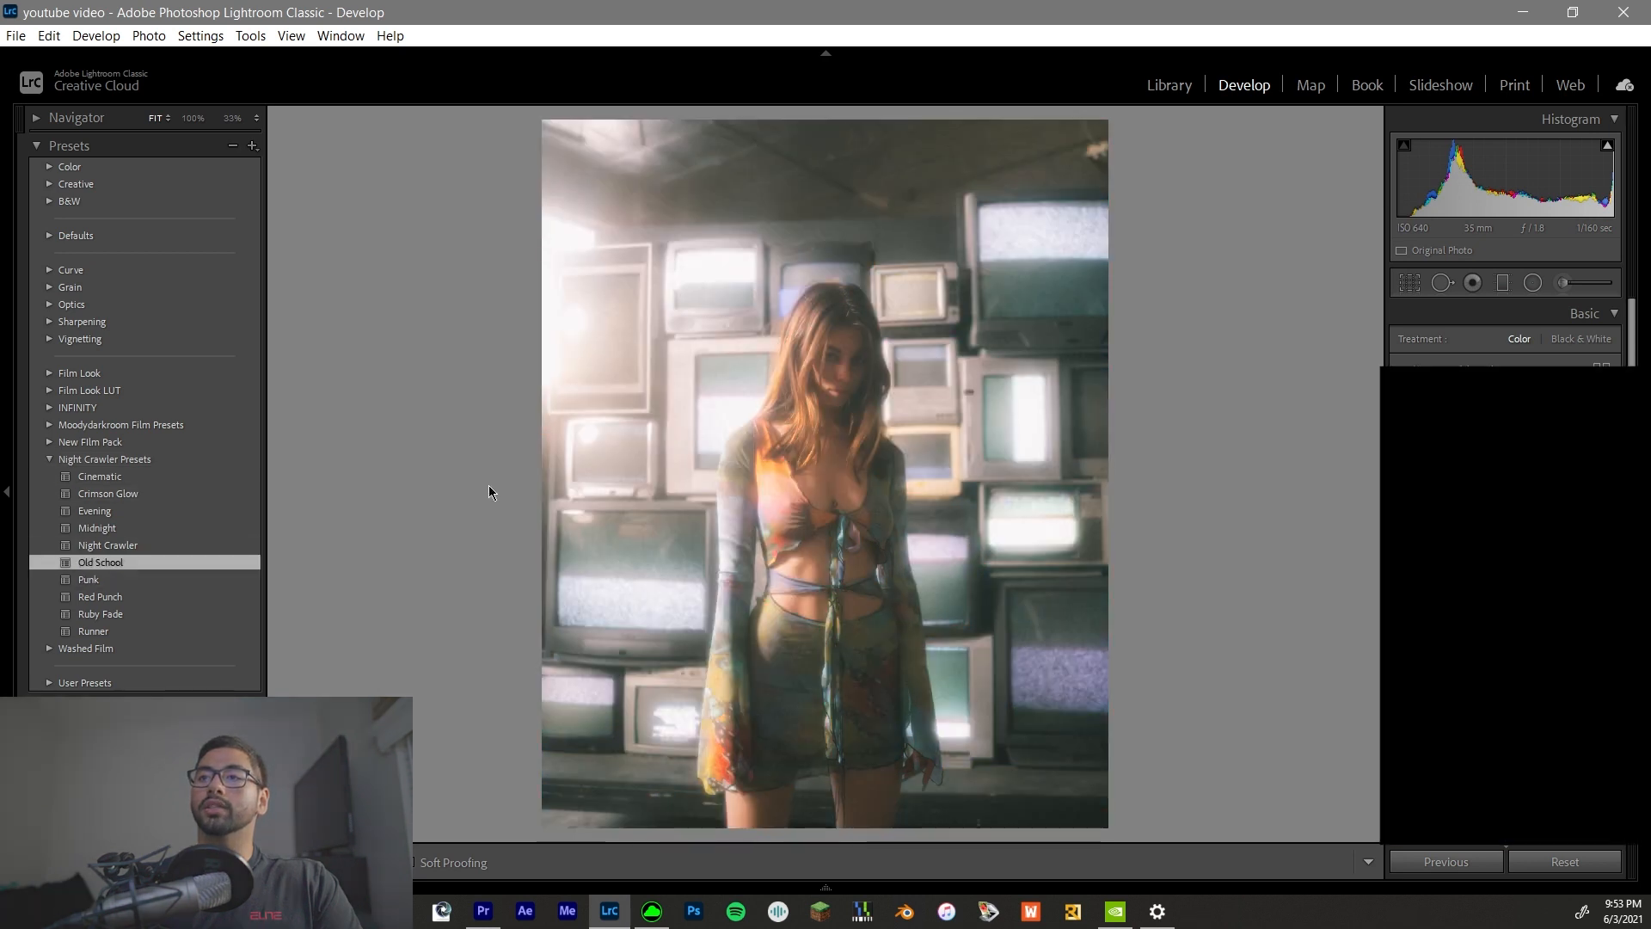
click(49, 460)
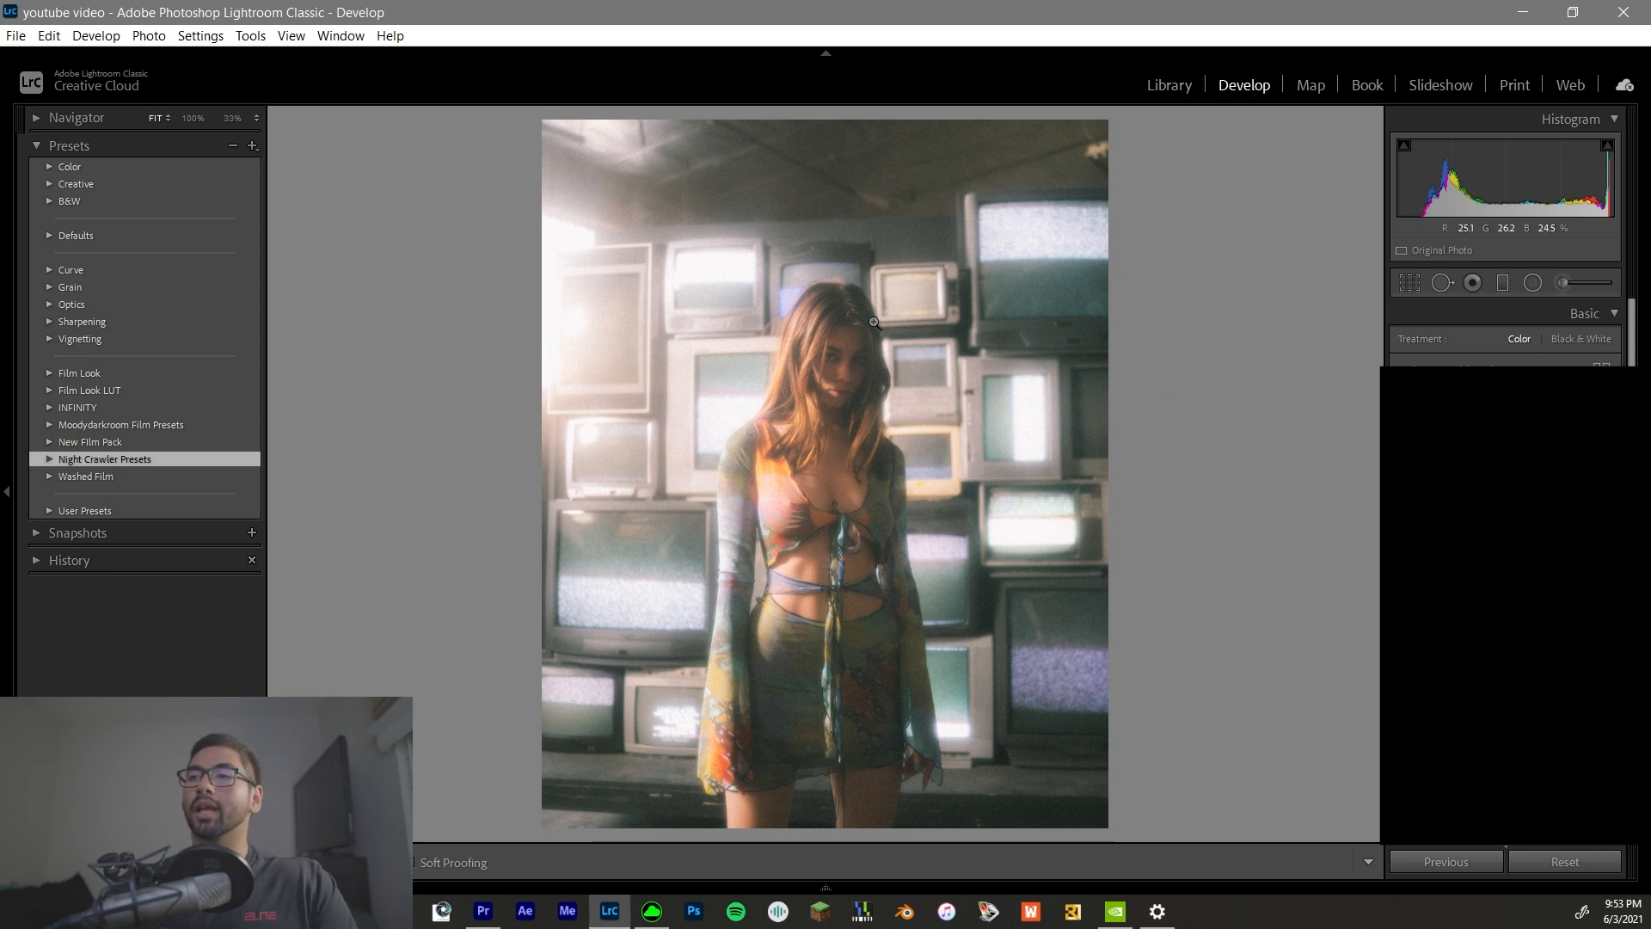
Compare the TV wall photo before and after the preset, looking at its overall colors and skin tones.
key(backslash)
key(backslash)
key(backslash)
key(backslash)
key(backslash)
key(backslash)
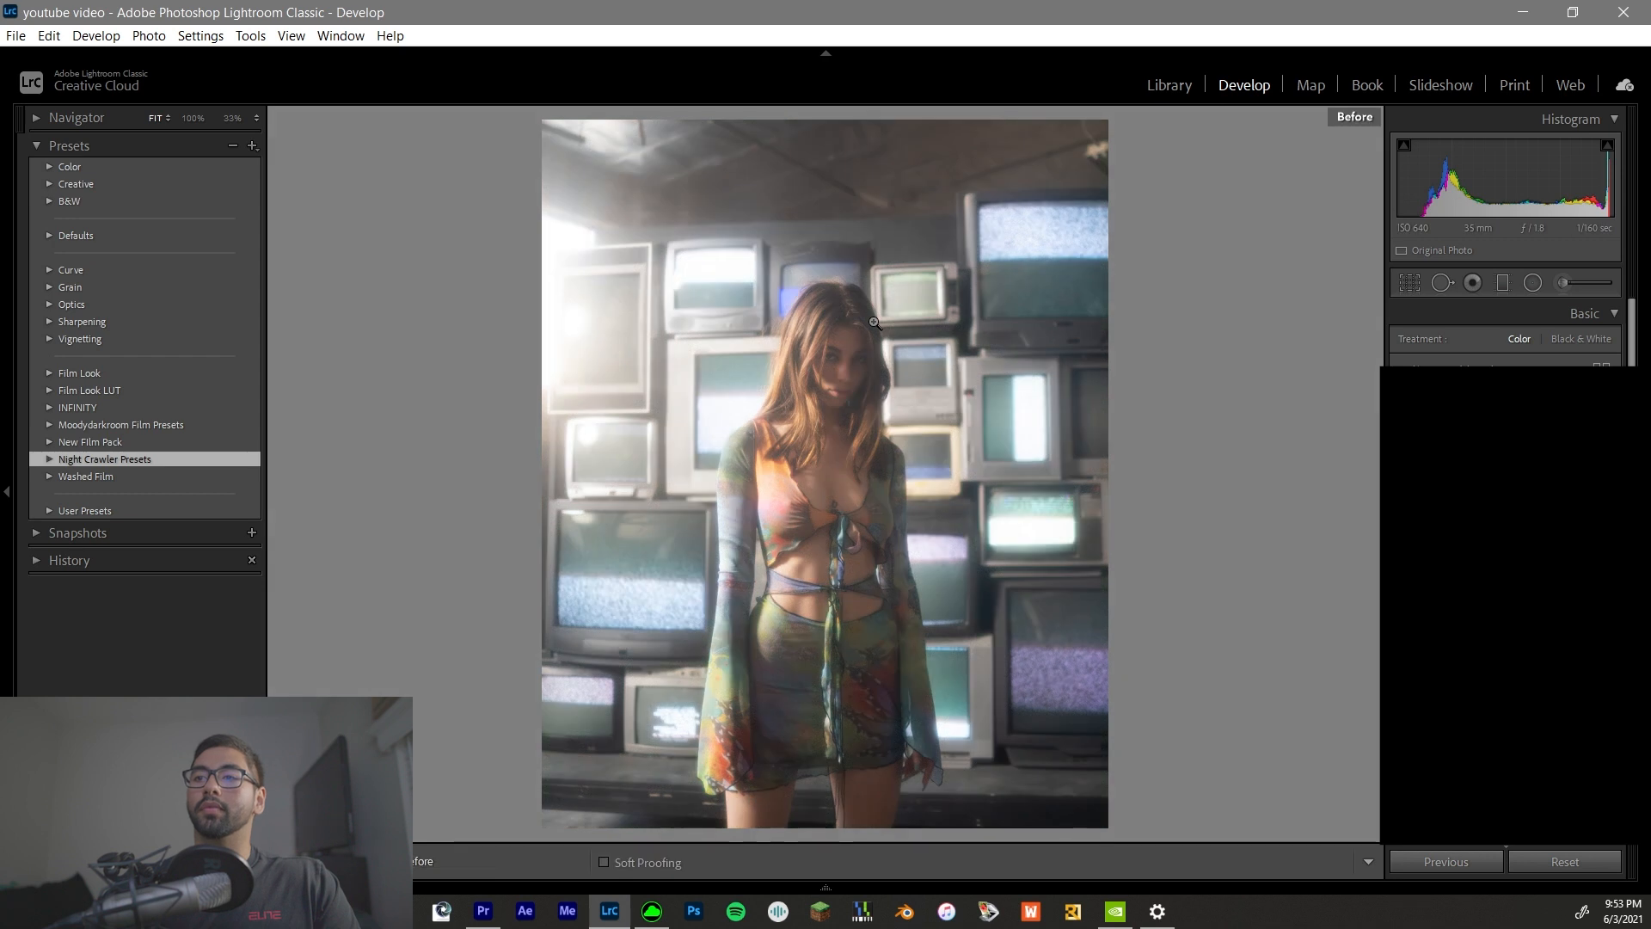
key(backslash)
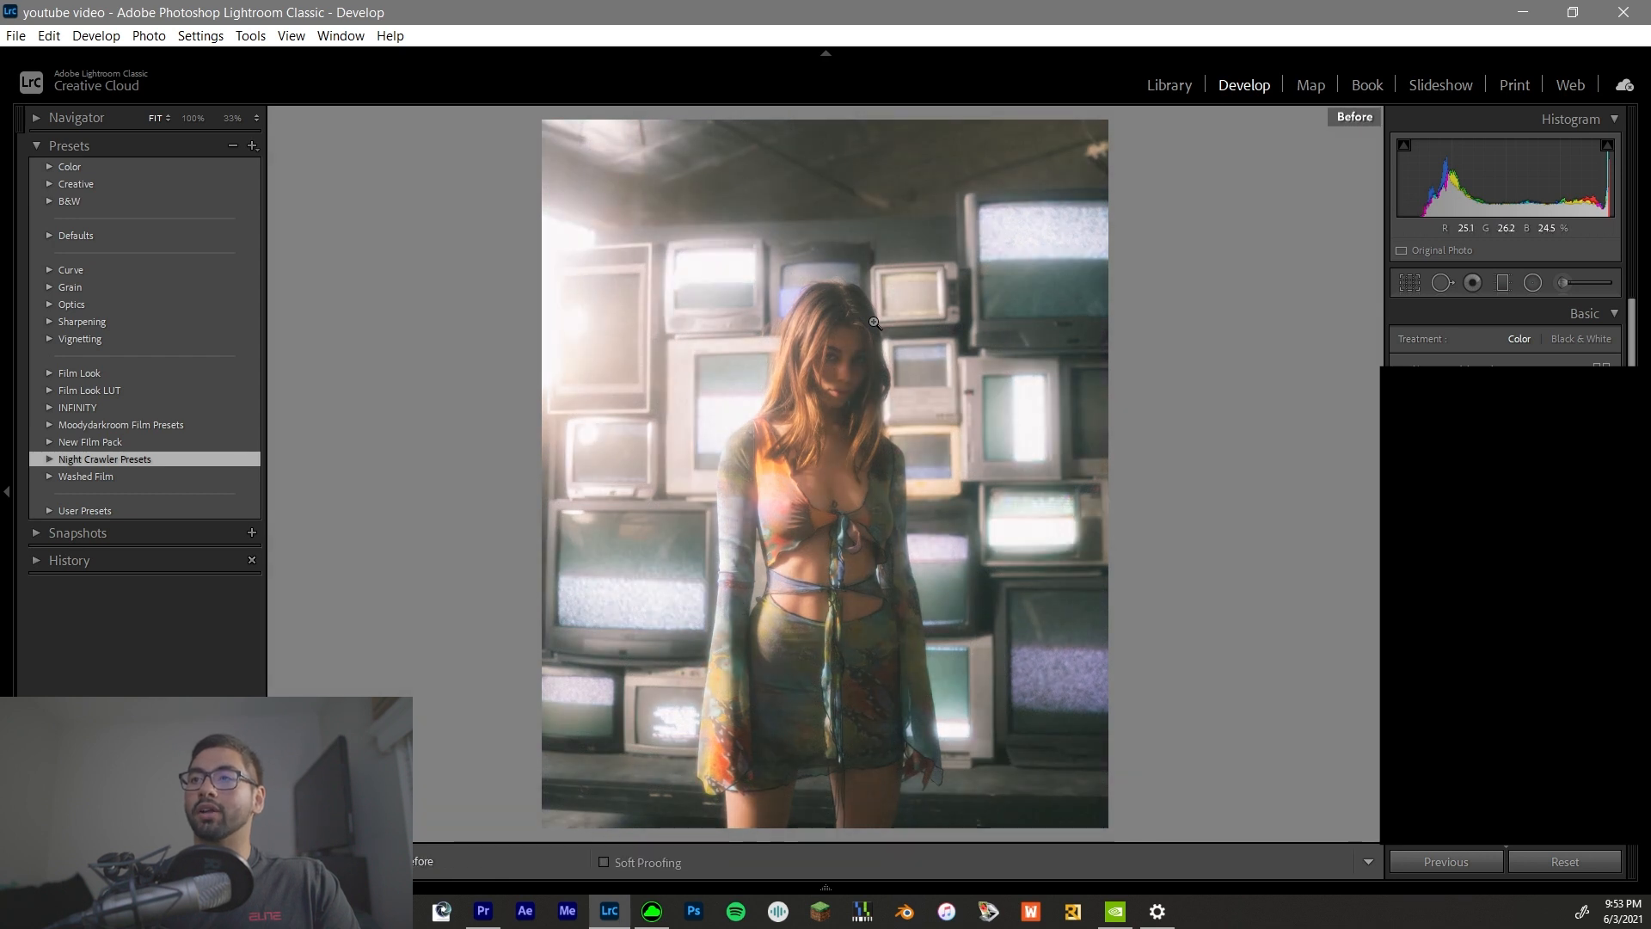
key(backslash)
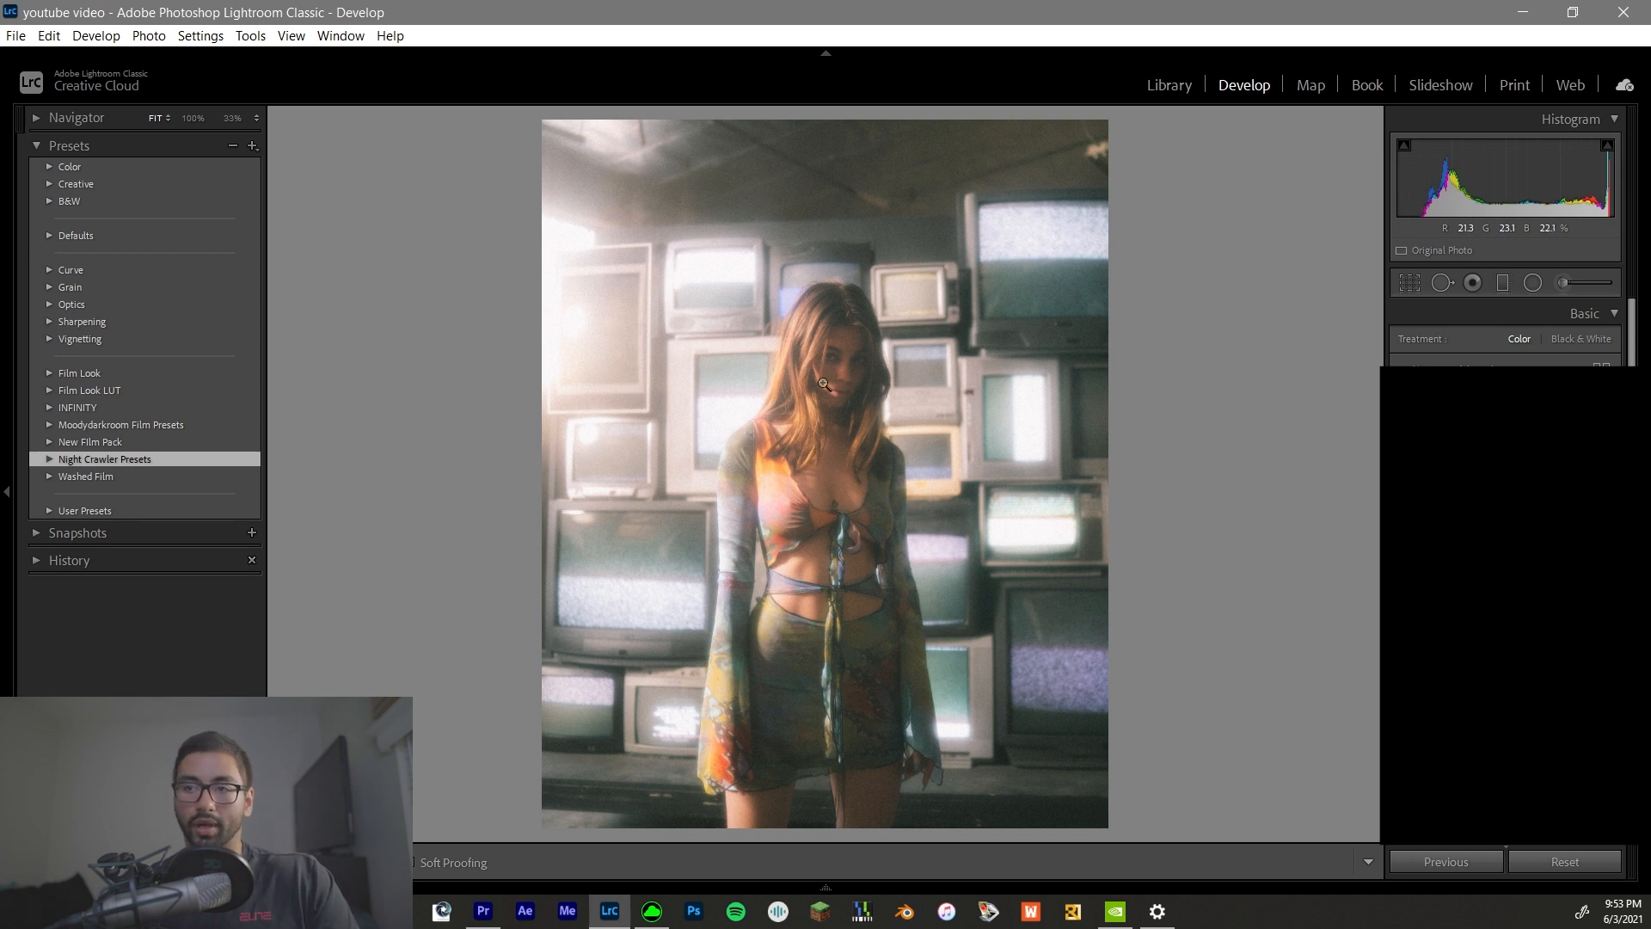
key(backslash)
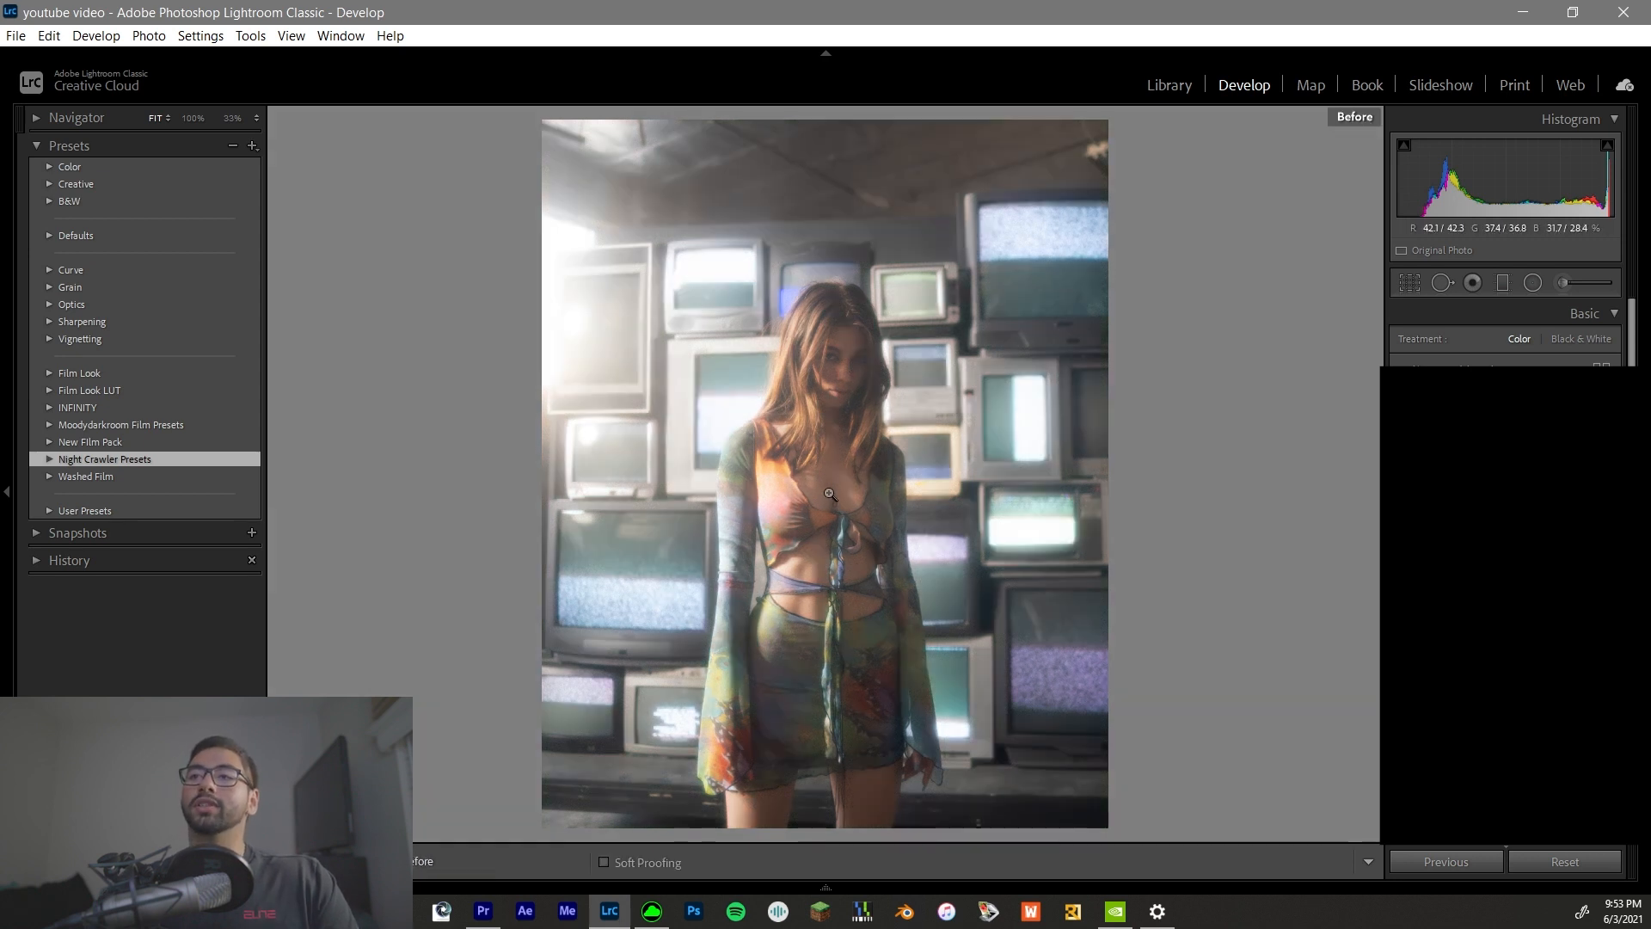
key(backslash)
key(backslash)
key(backslash)
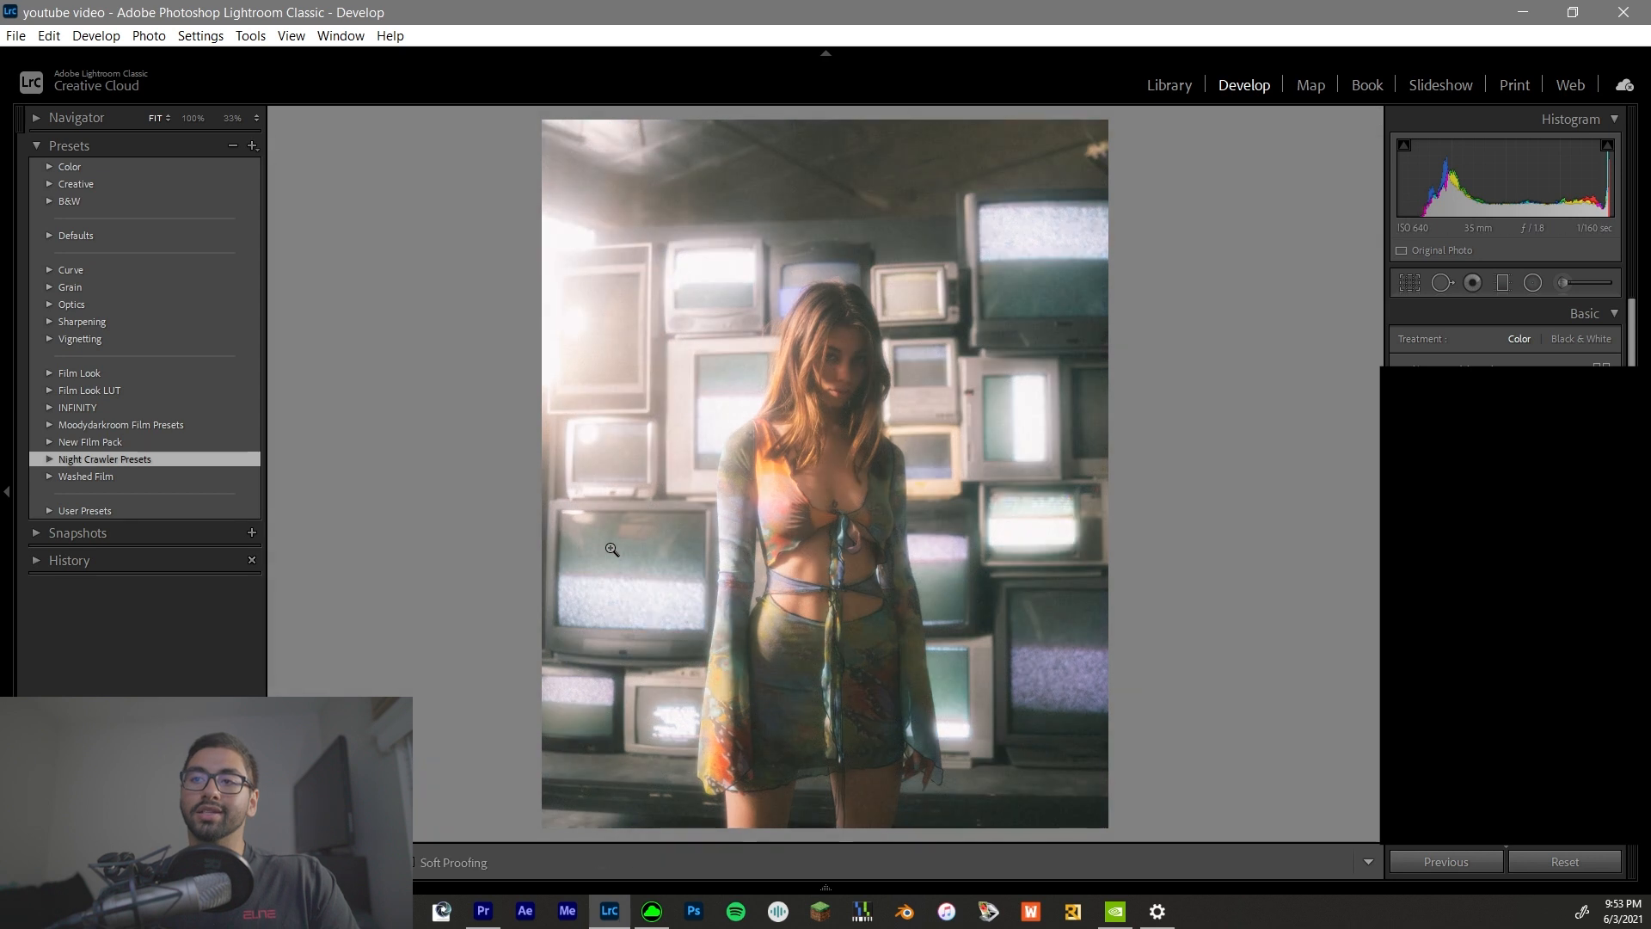
key(backslash)
key(backslash)
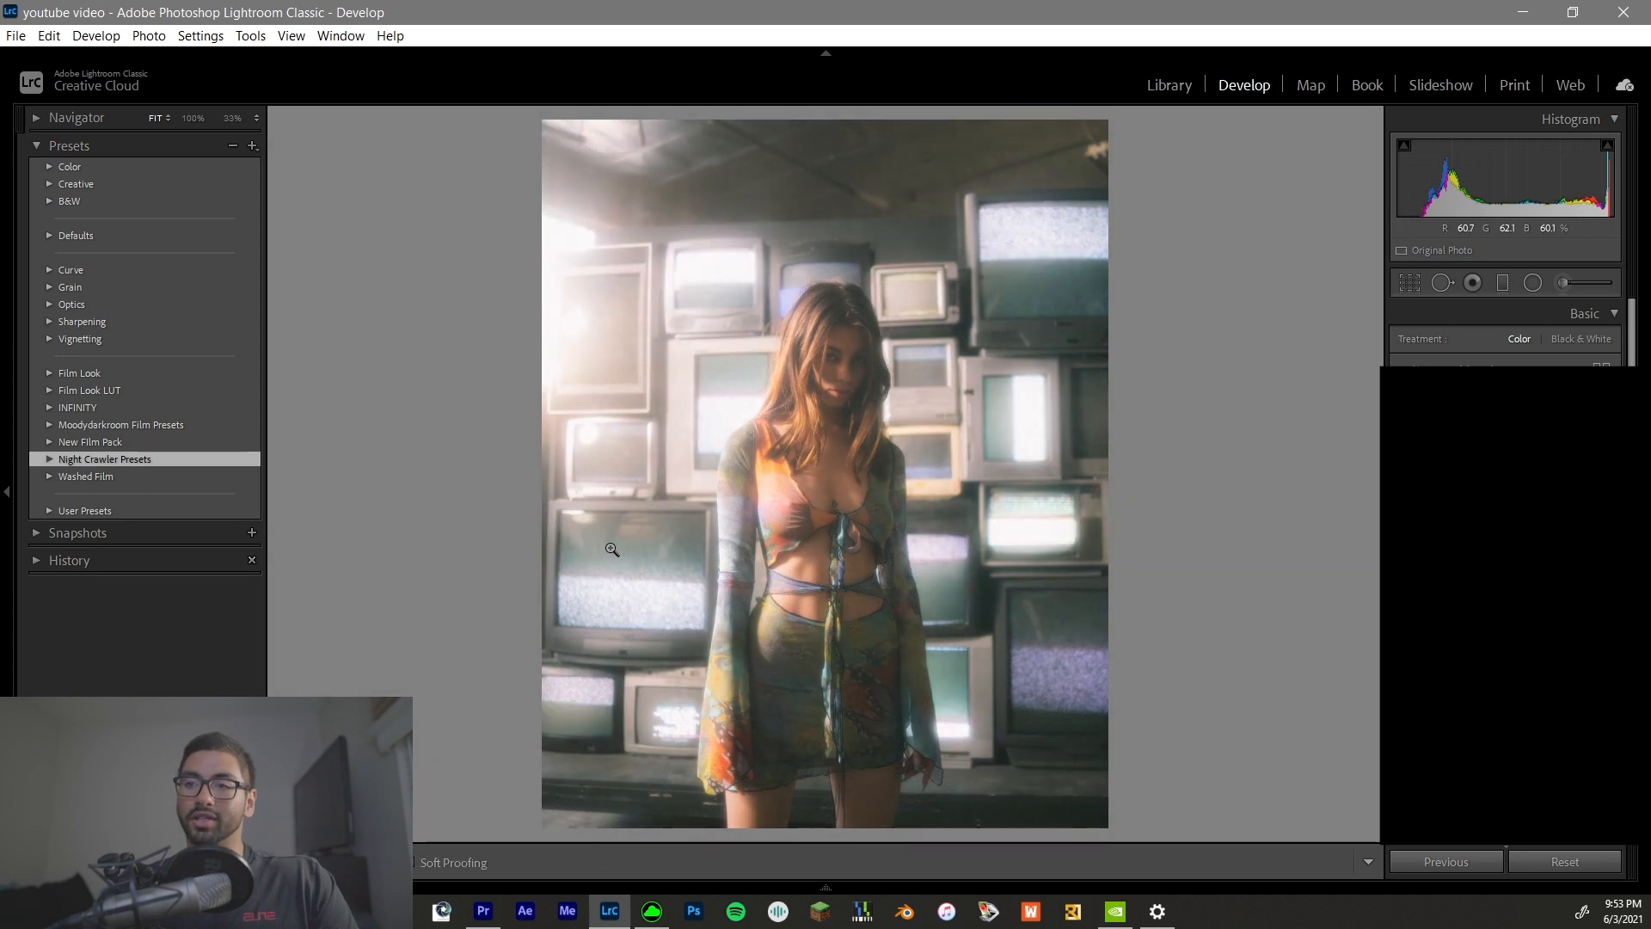
Examine the TV screens in the unedited version, including up close, and compare them with the graded version.
key(backslash)
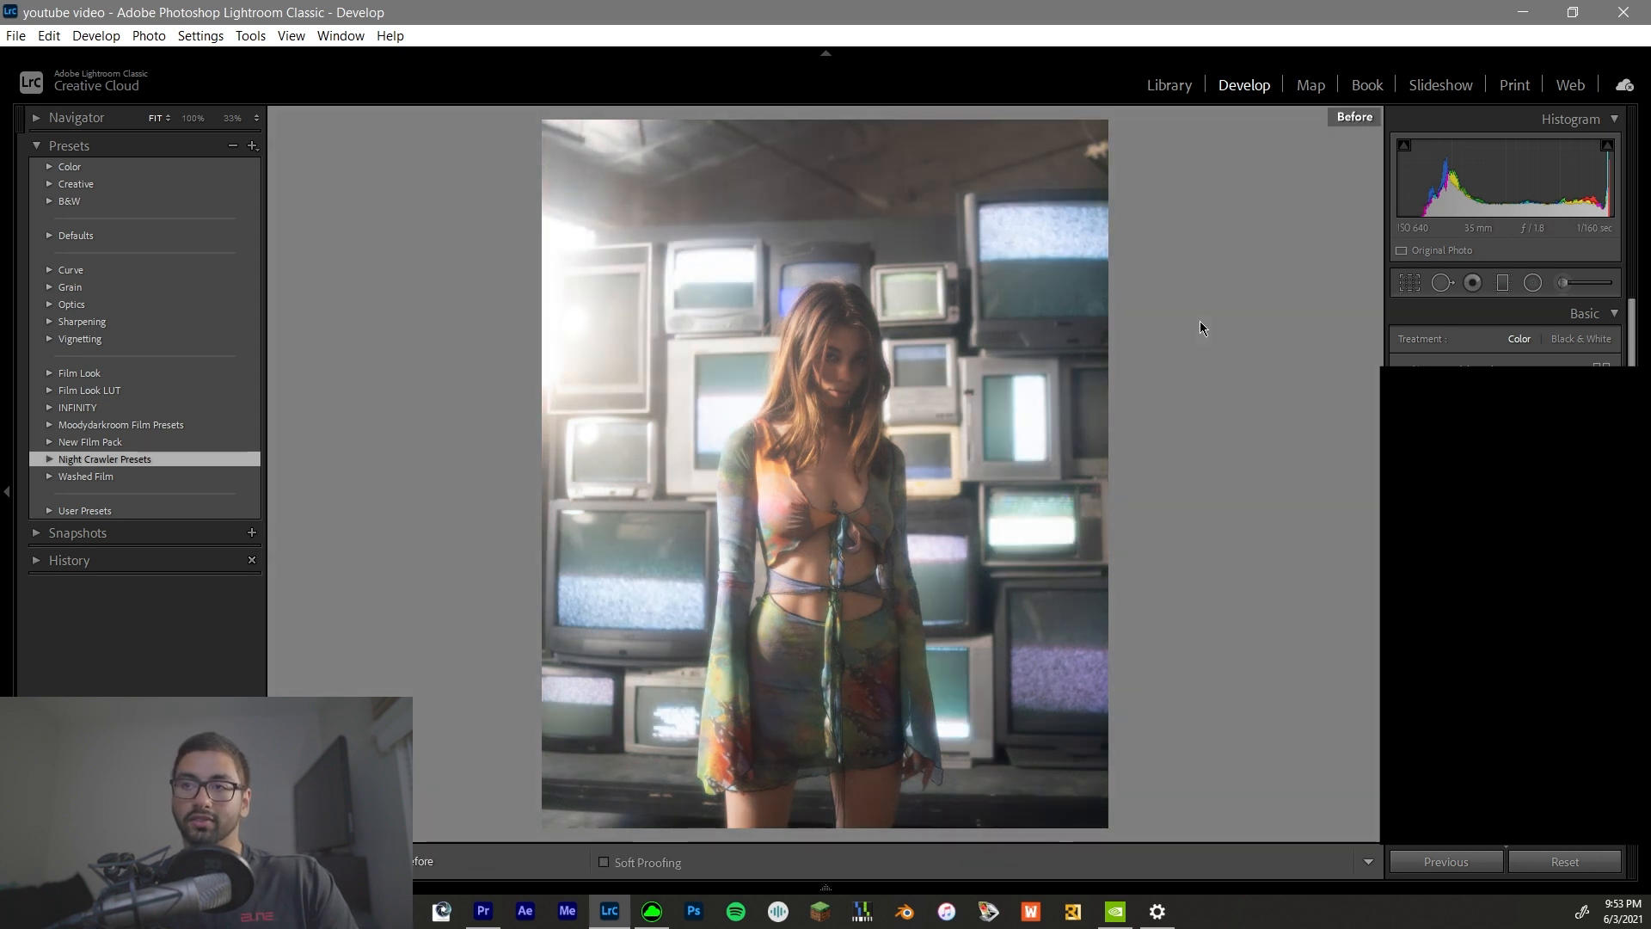
key(backslash)
drag(609, 278, 685, 326)
key(backslash)
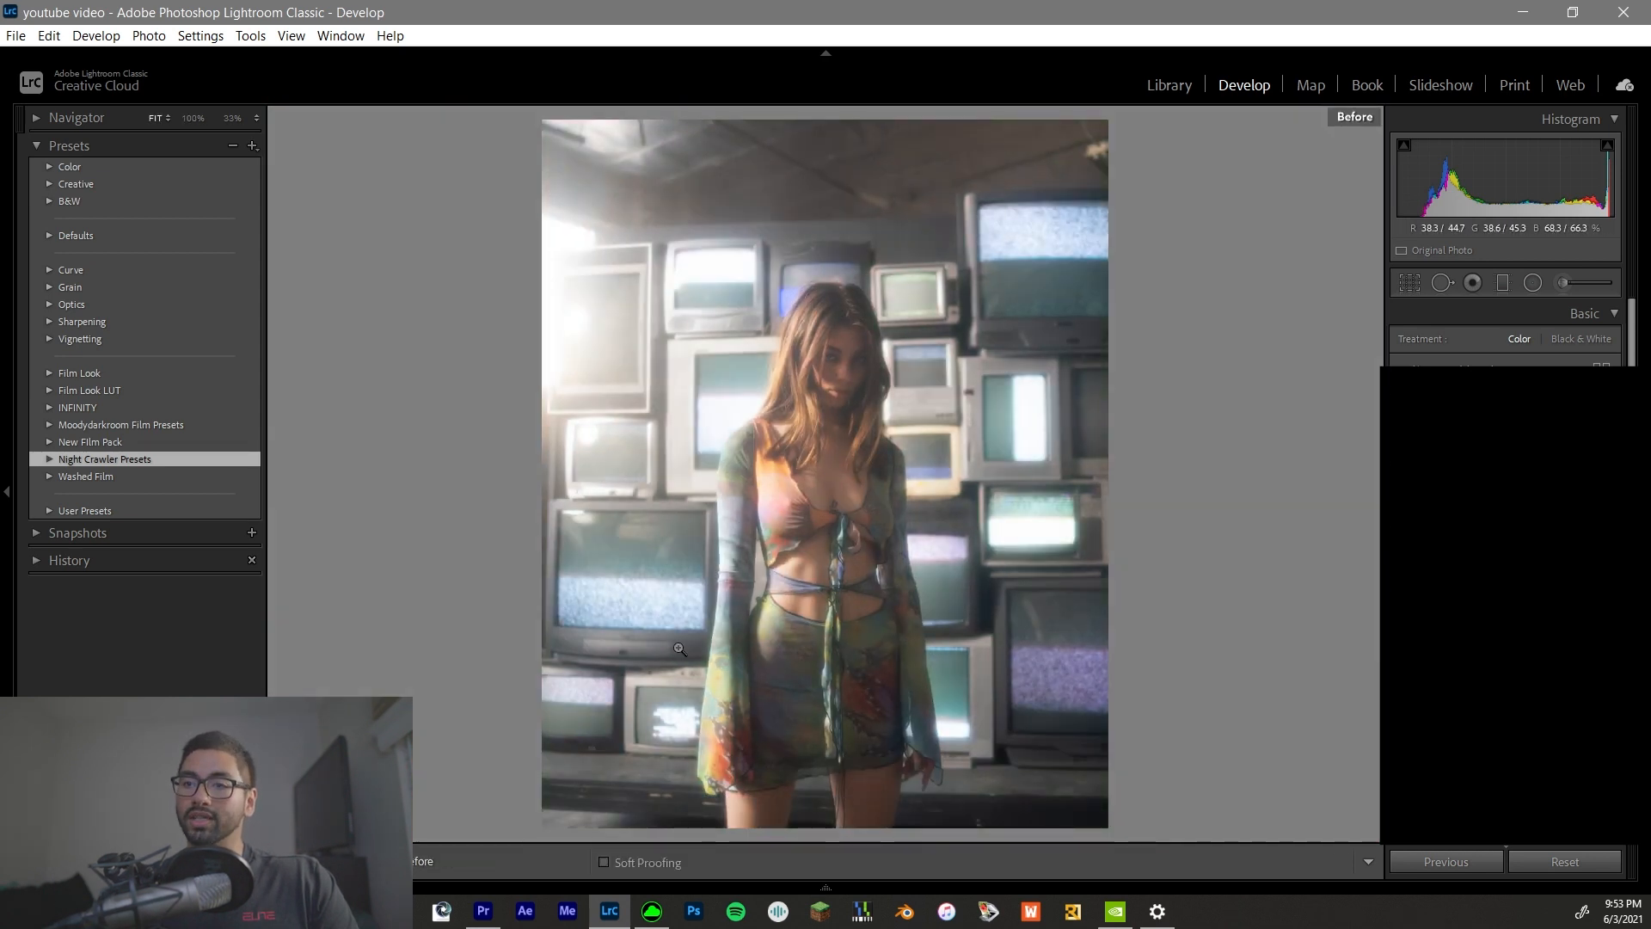
drag(722, 269, 773, 350)
drag(656, 349, 686, 388)
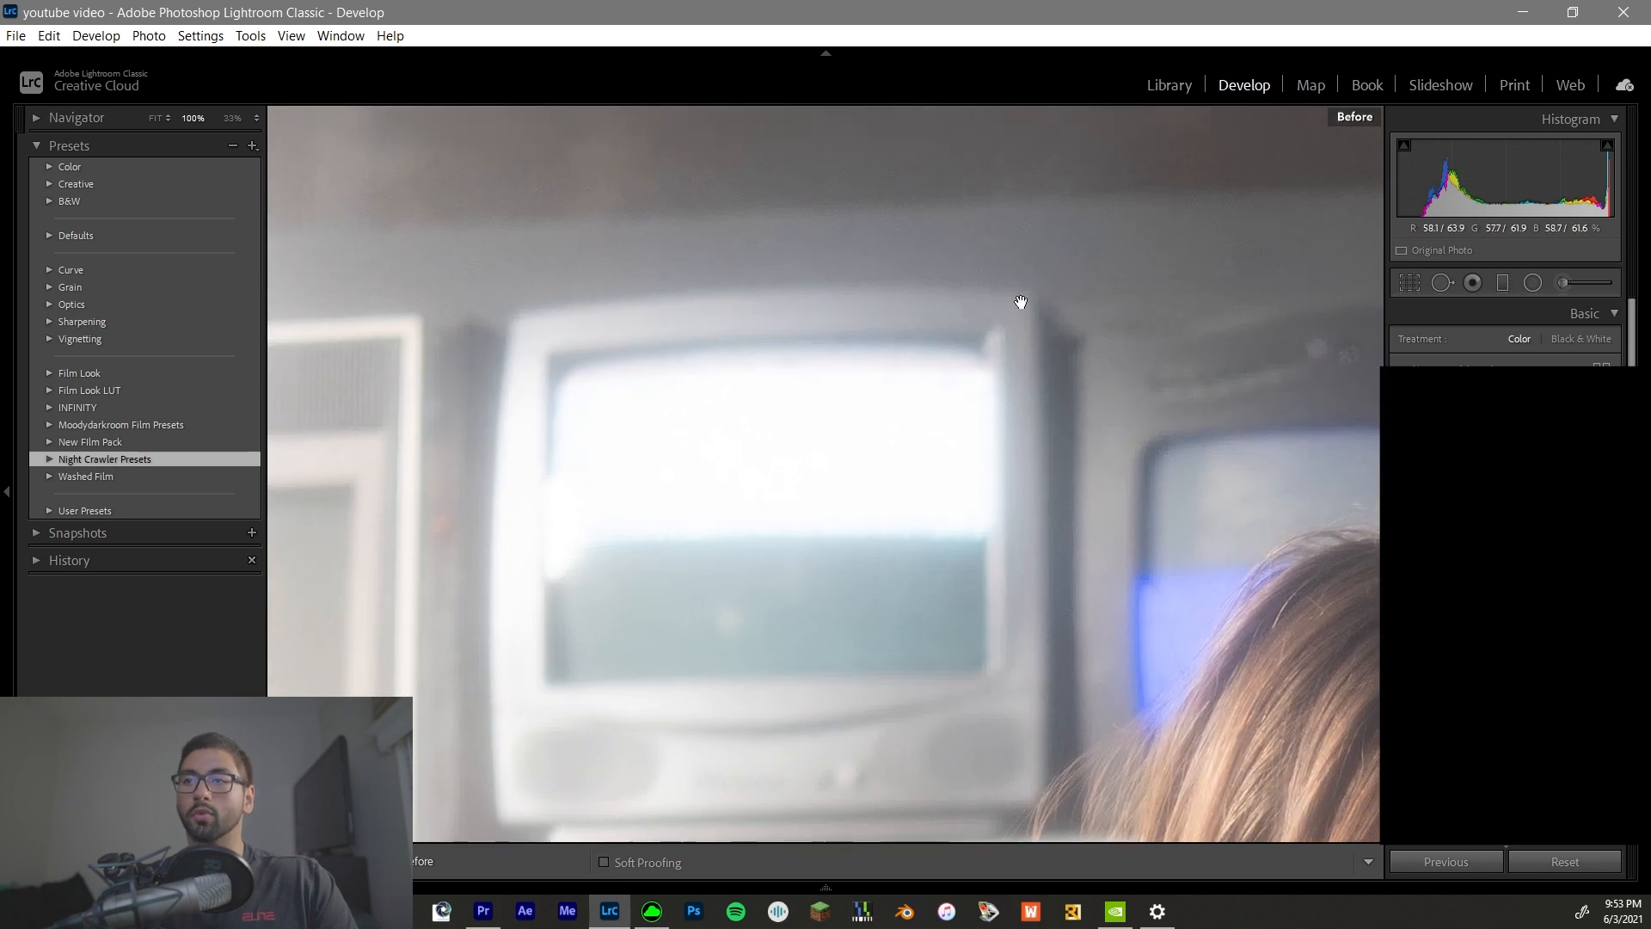
click(923, 436)
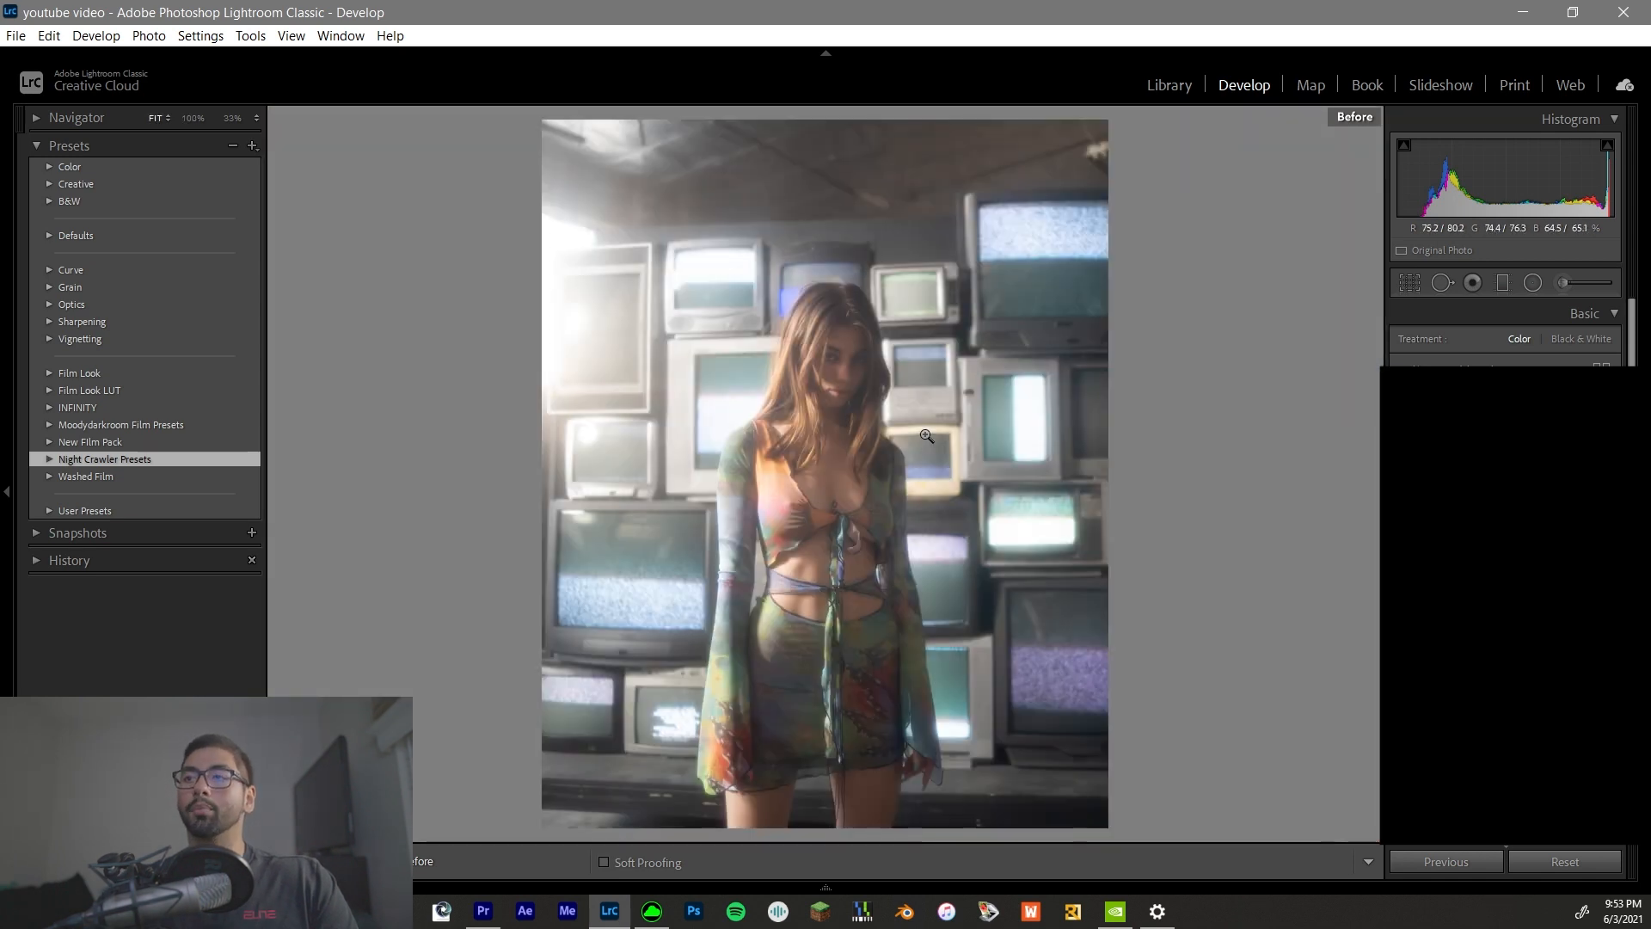
key(backslash)
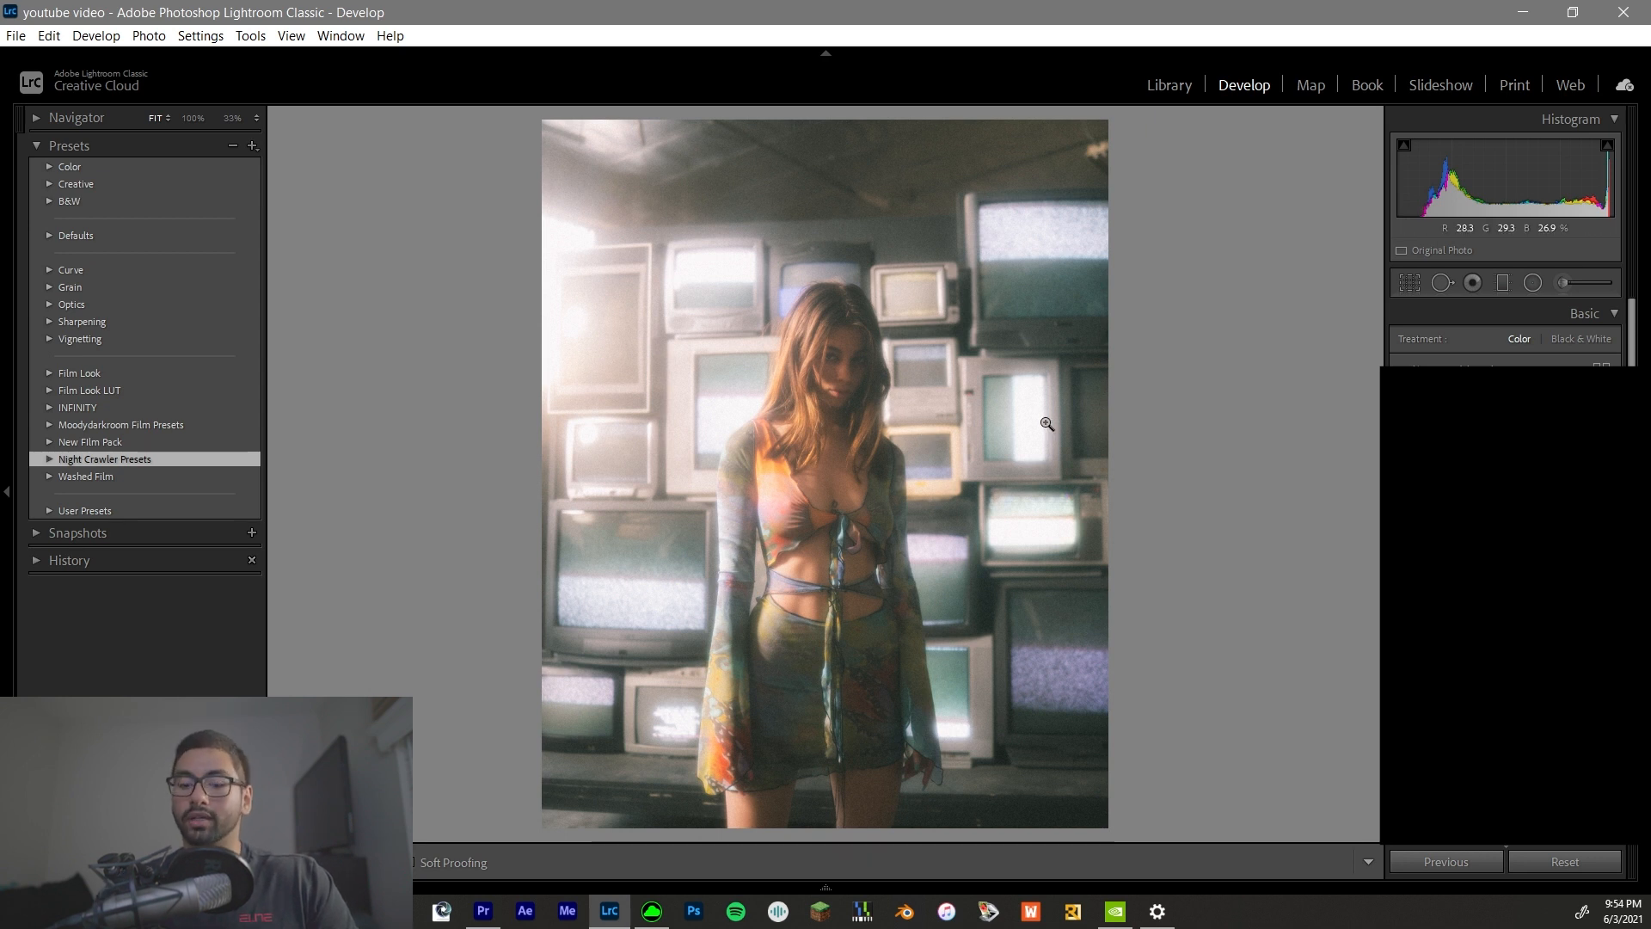
key(backslash)
key(backslash)
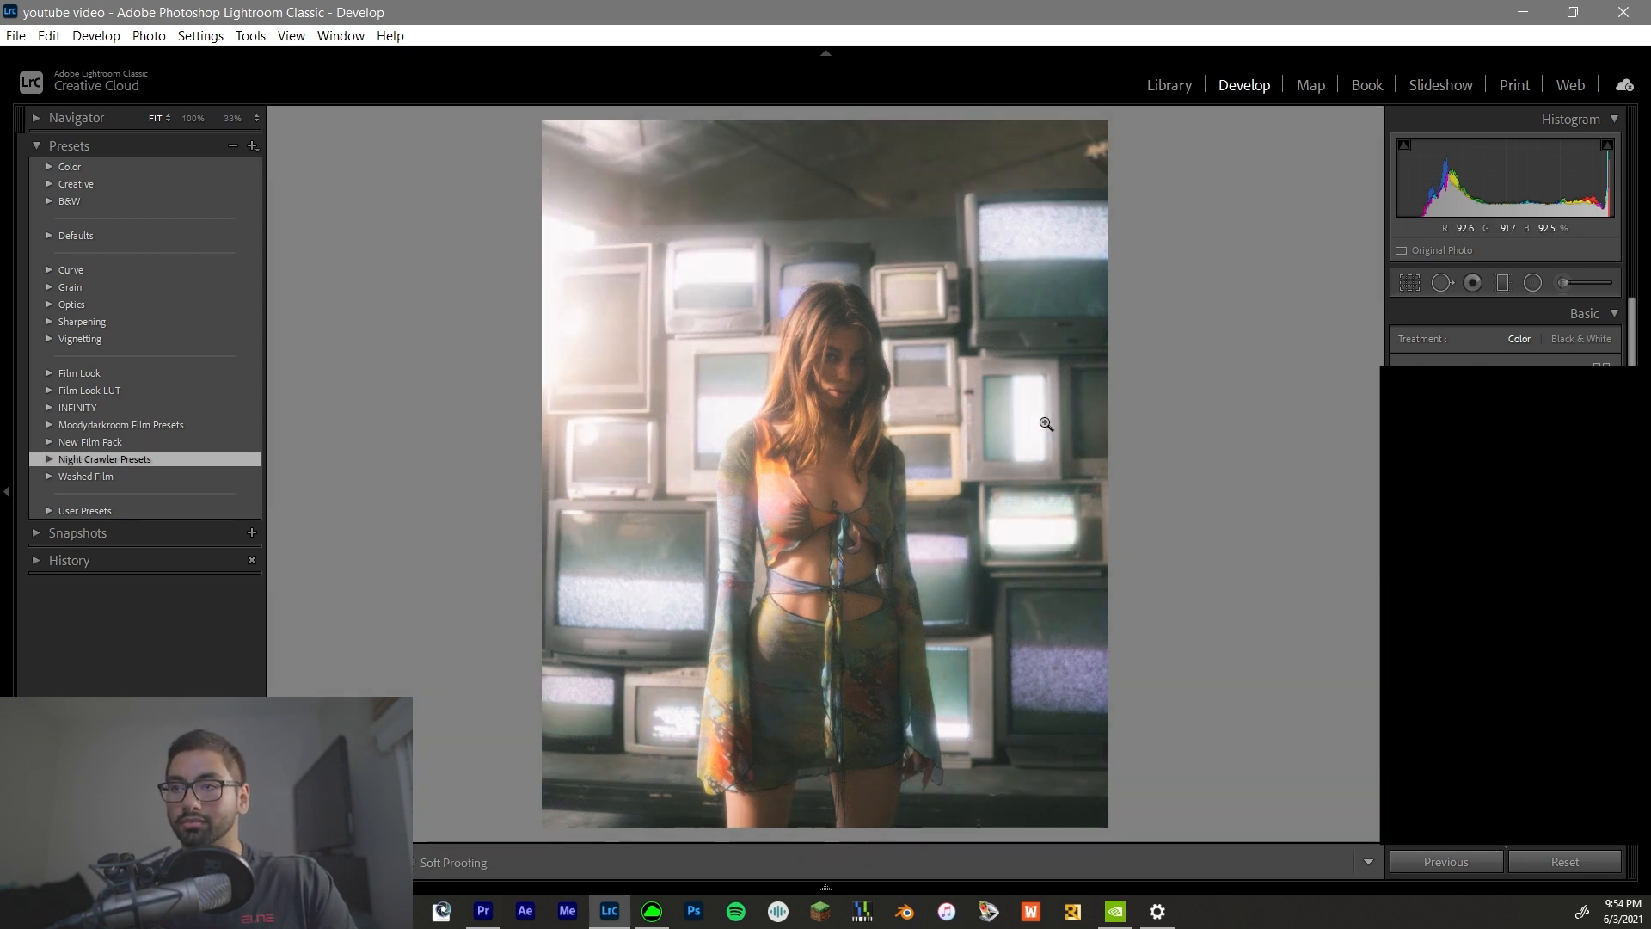